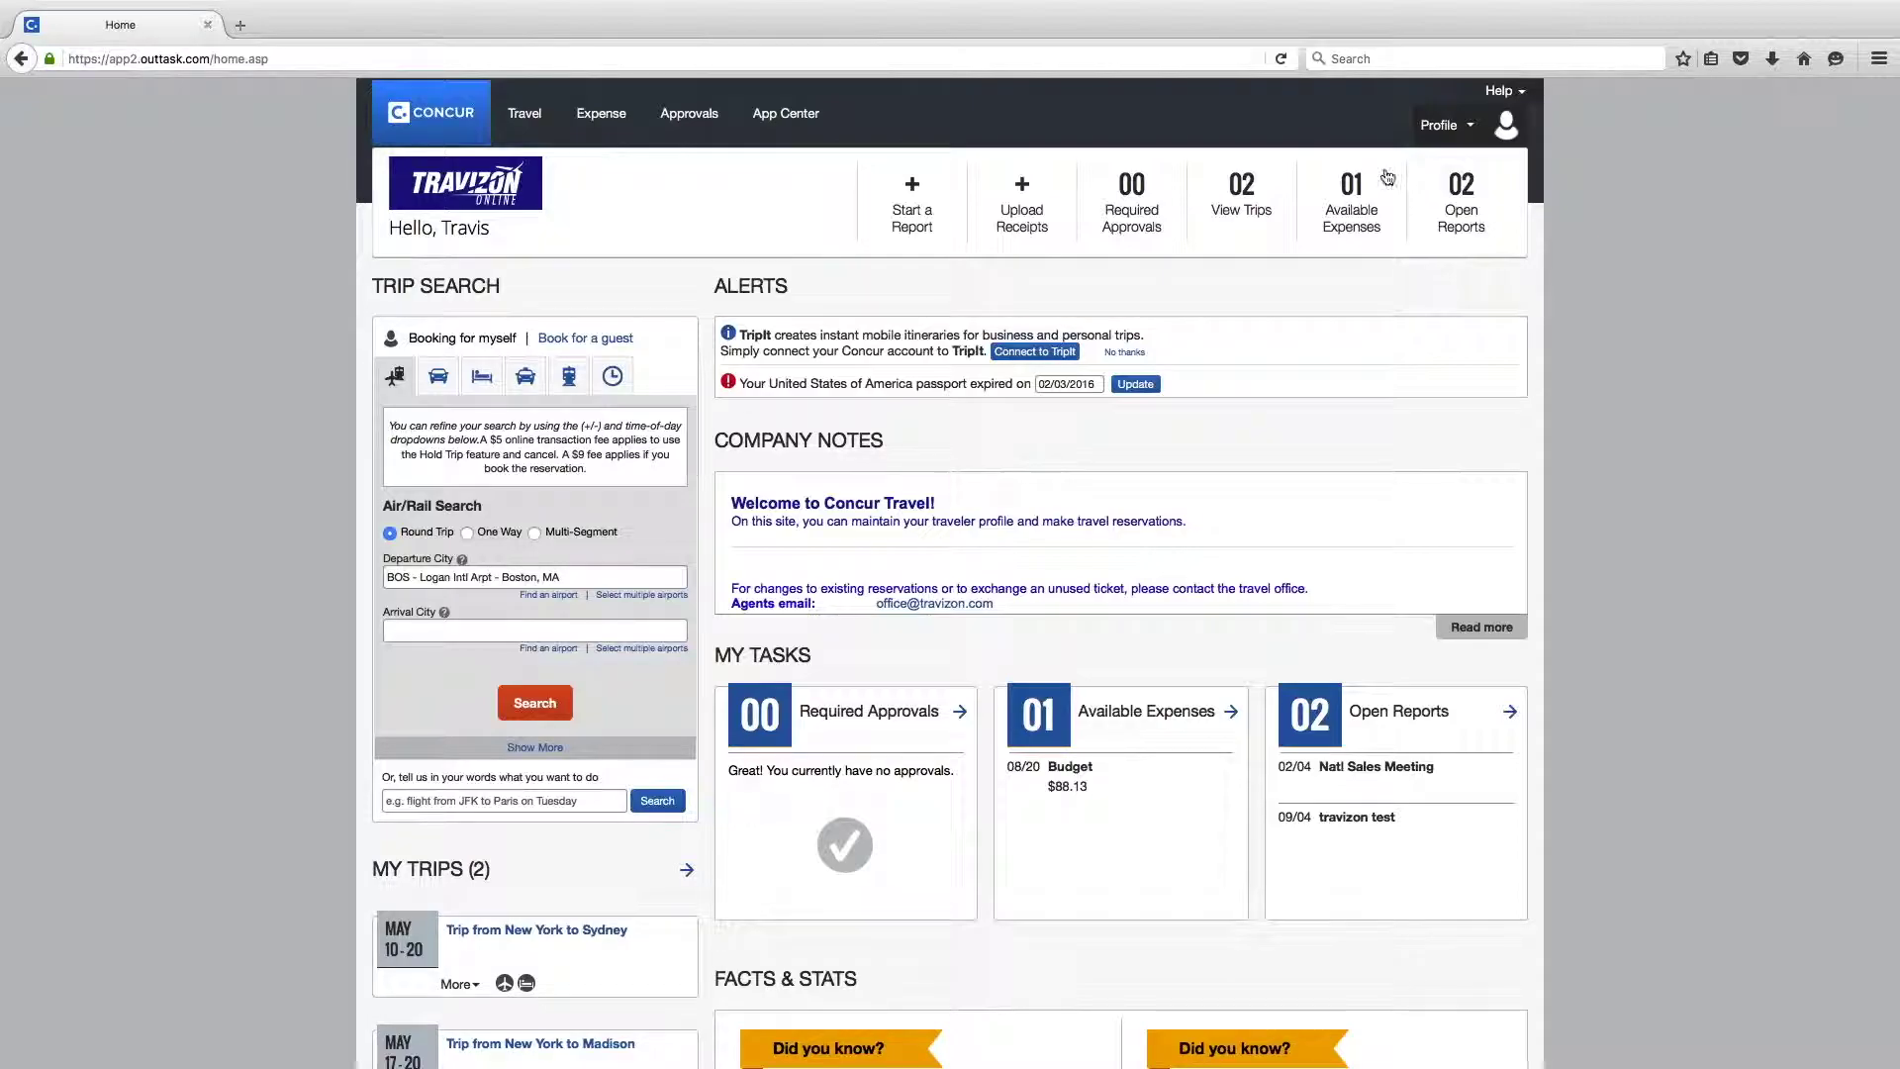
Step: Open the Personal Information page from the profile settings and view the list of sections it can jump to
mouse_move(1457, 131)
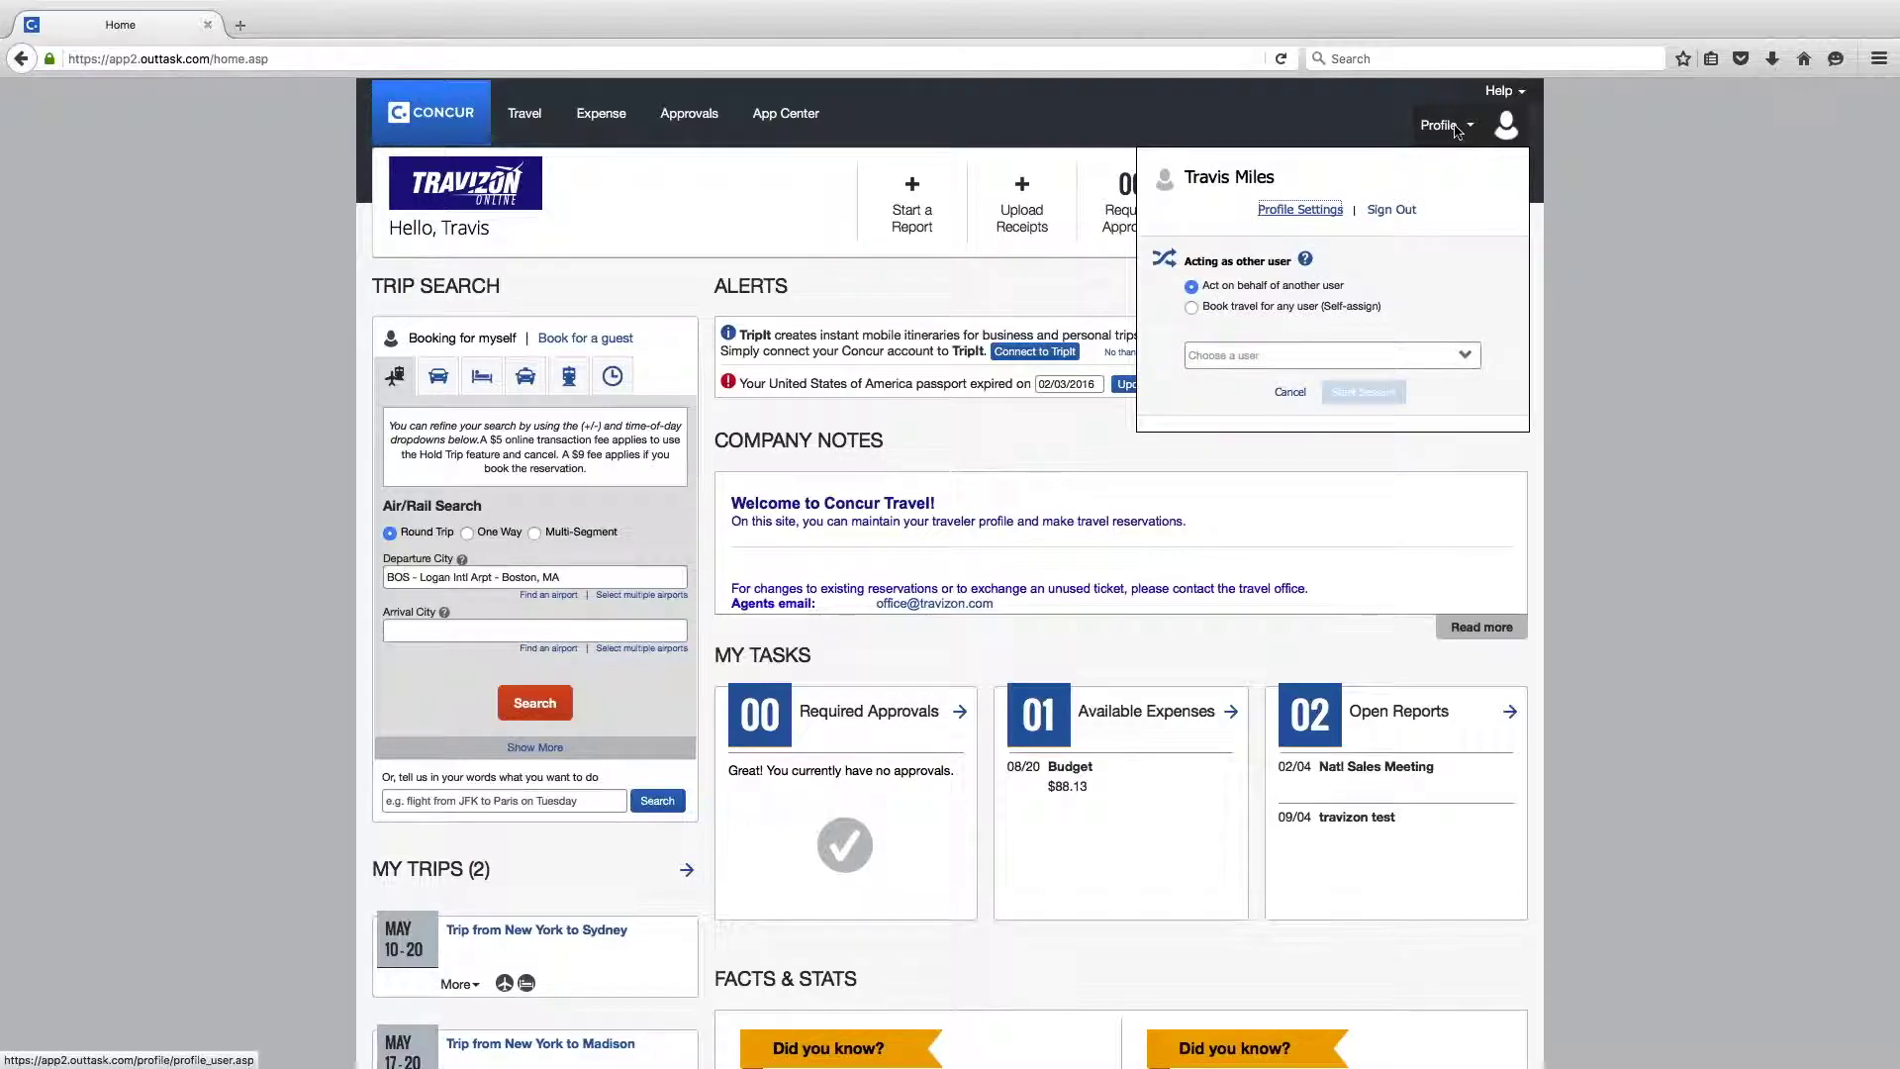
left_click(1282, 214)
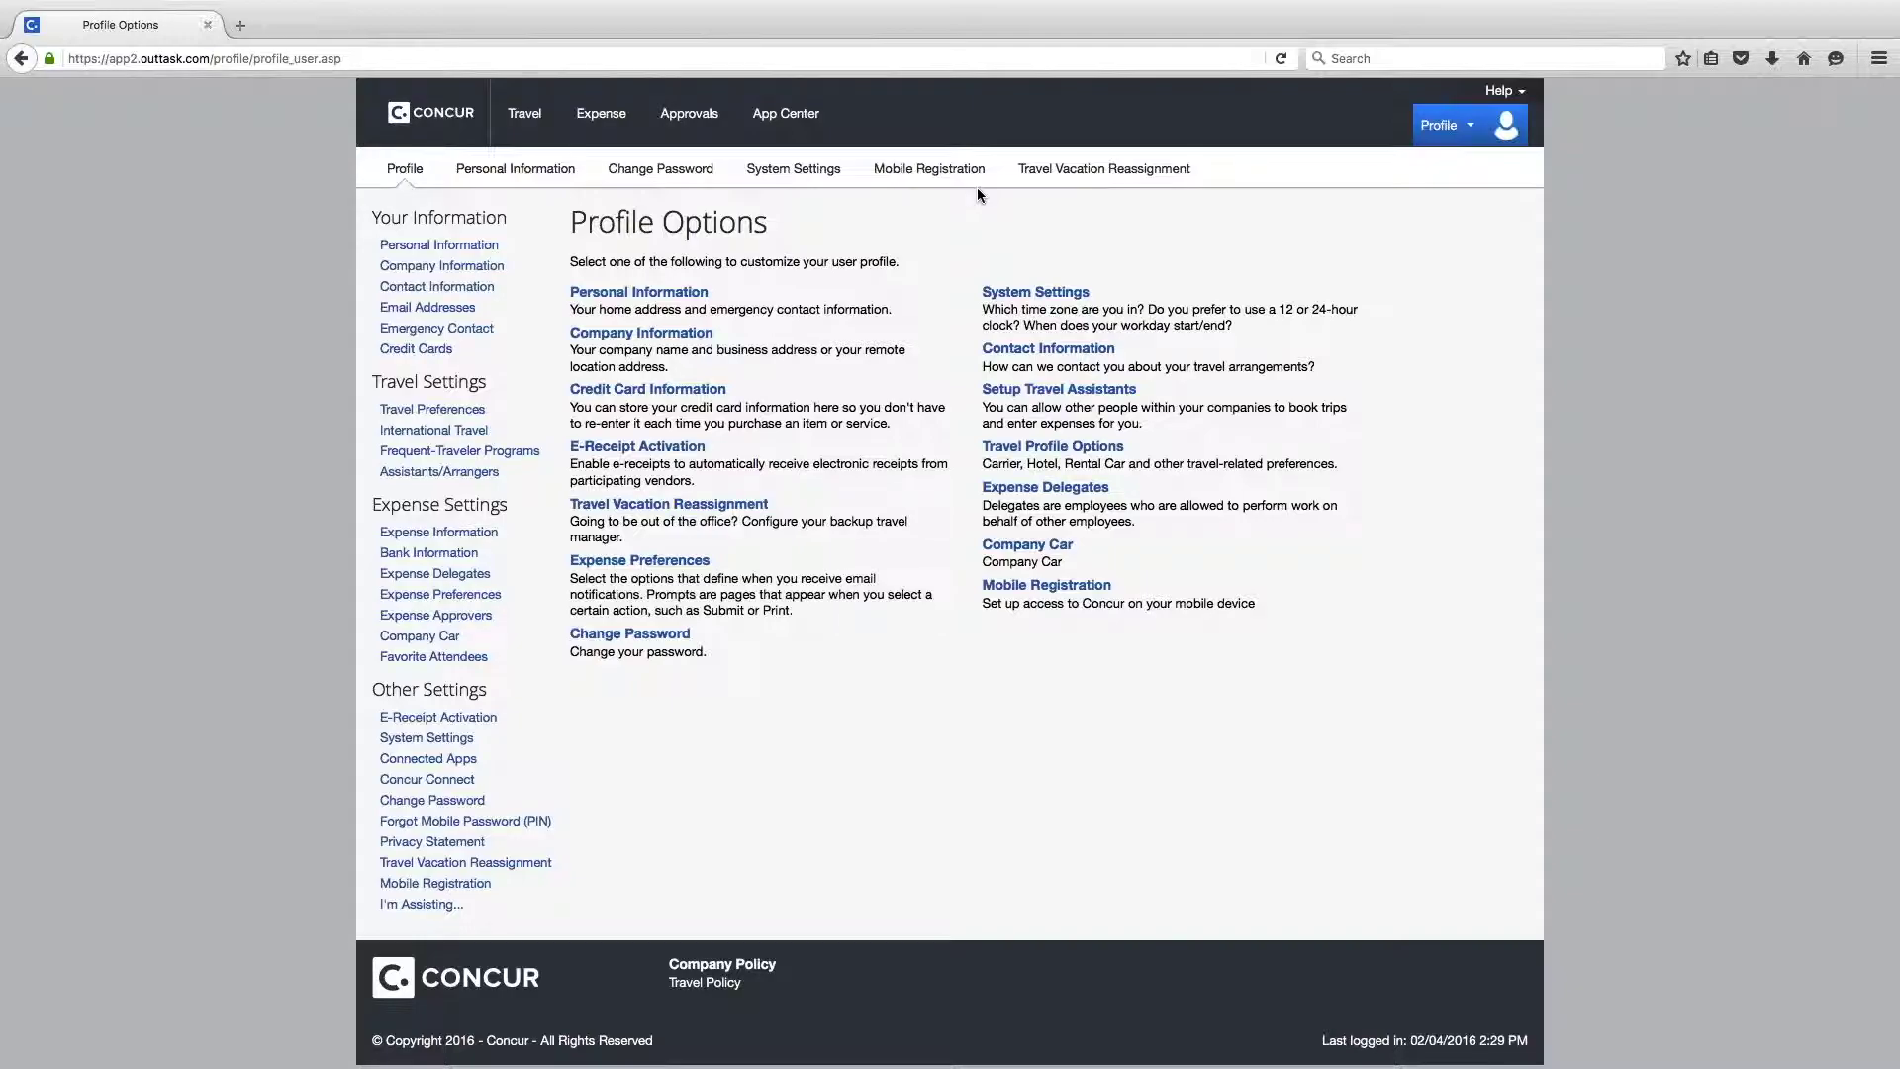
left_click(653, 297)
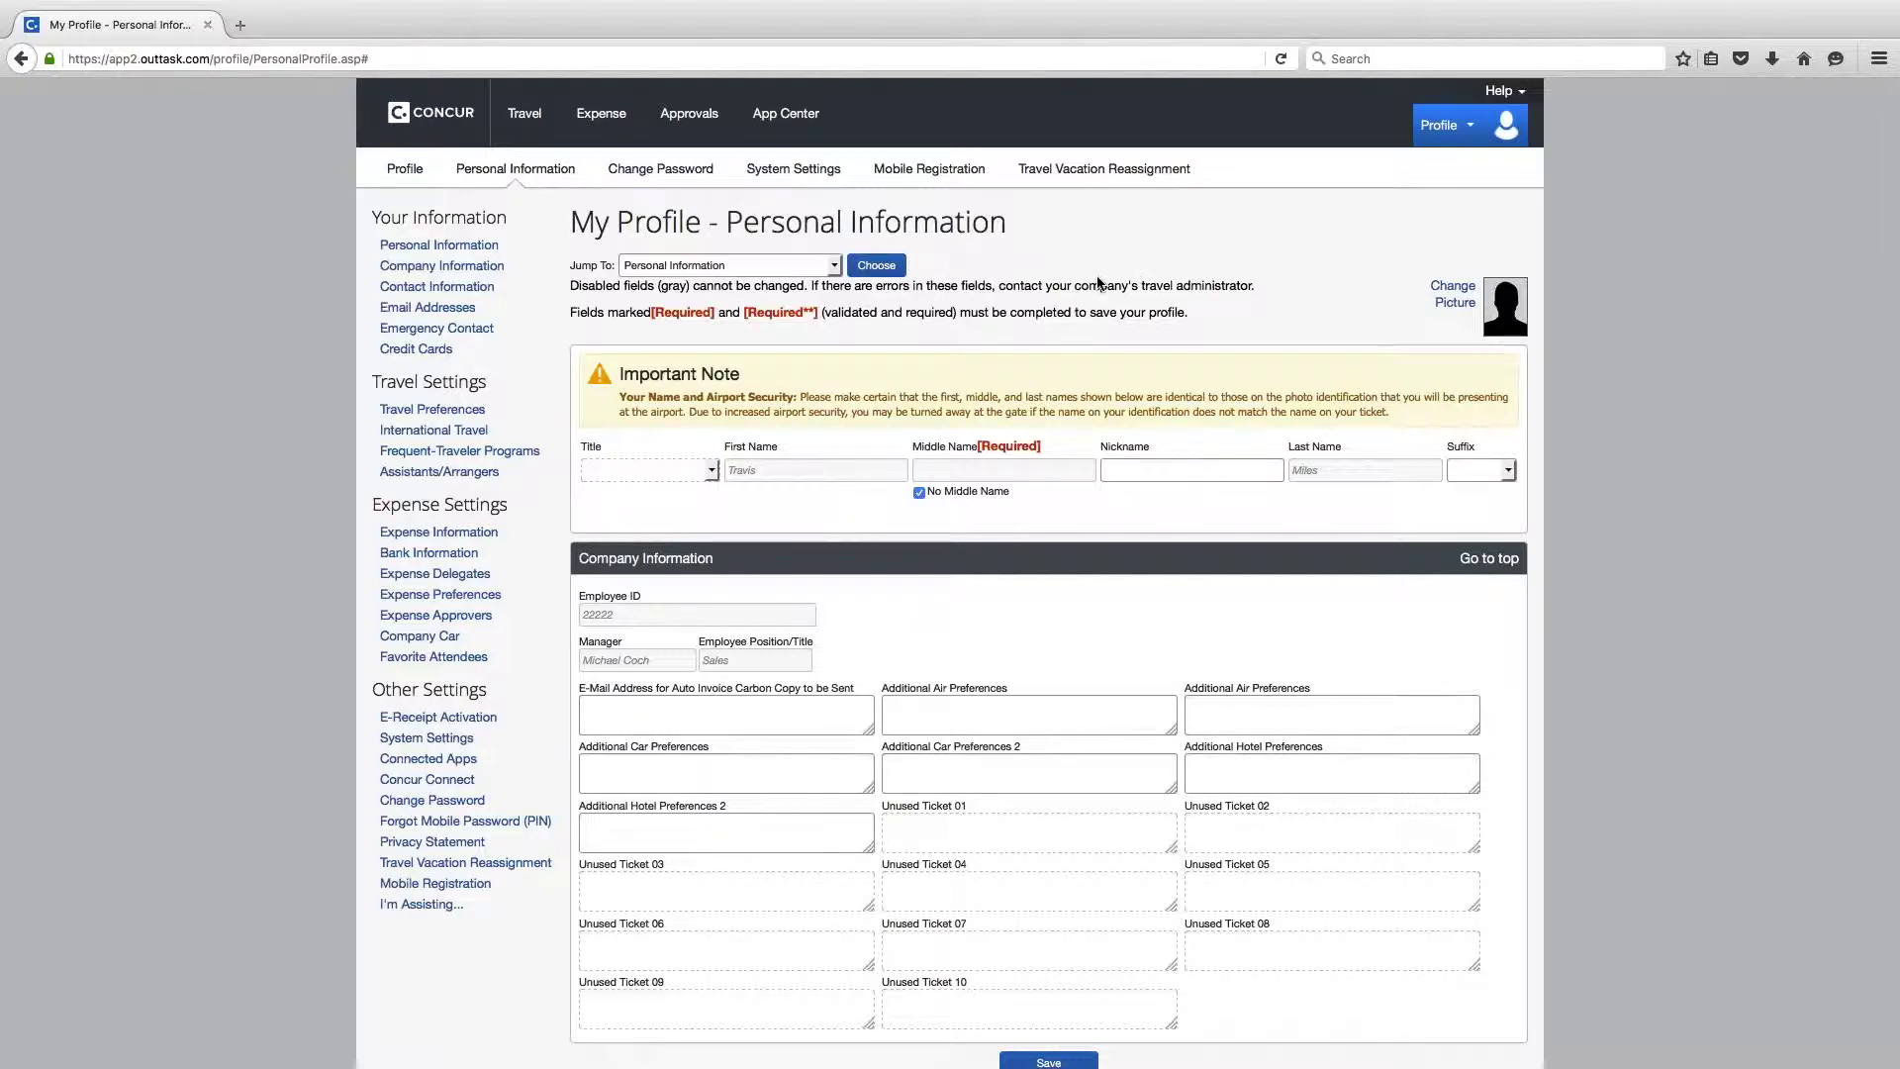
left_click(834, 265)
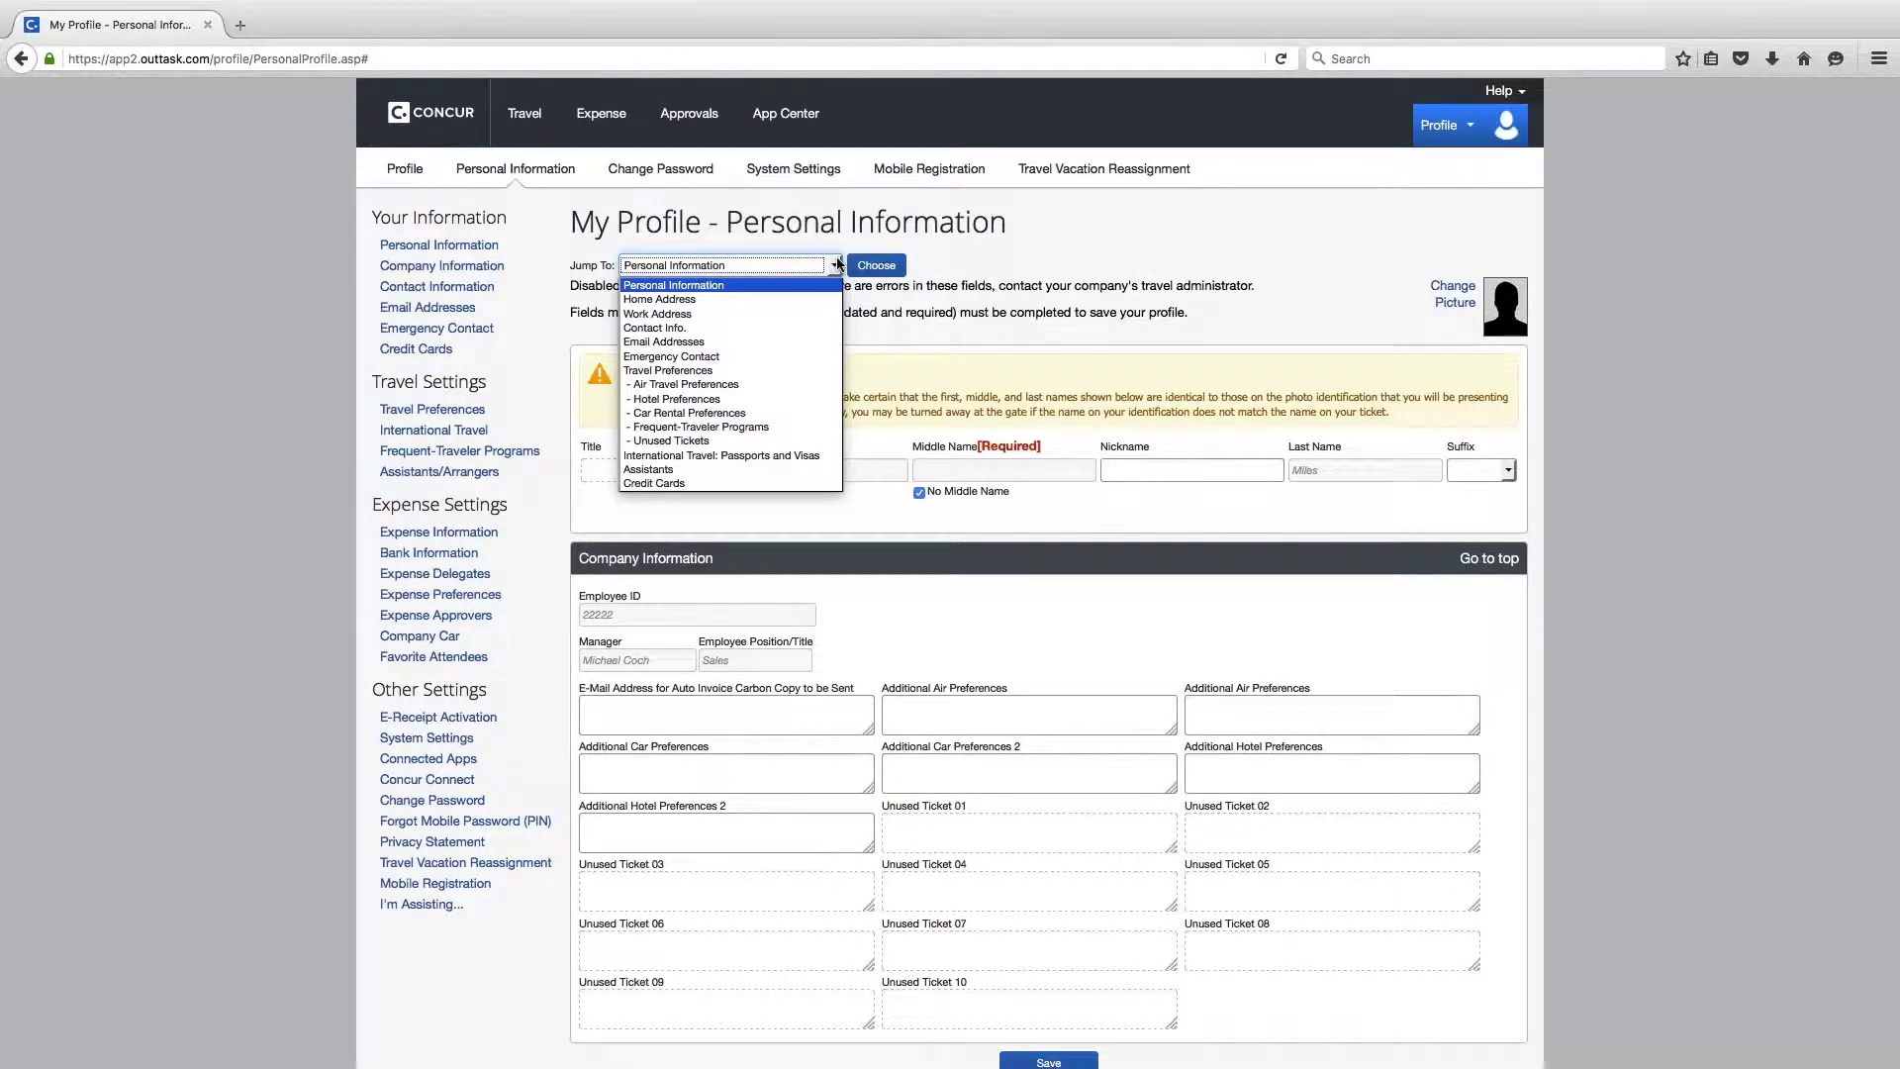
left_click(837, 266)
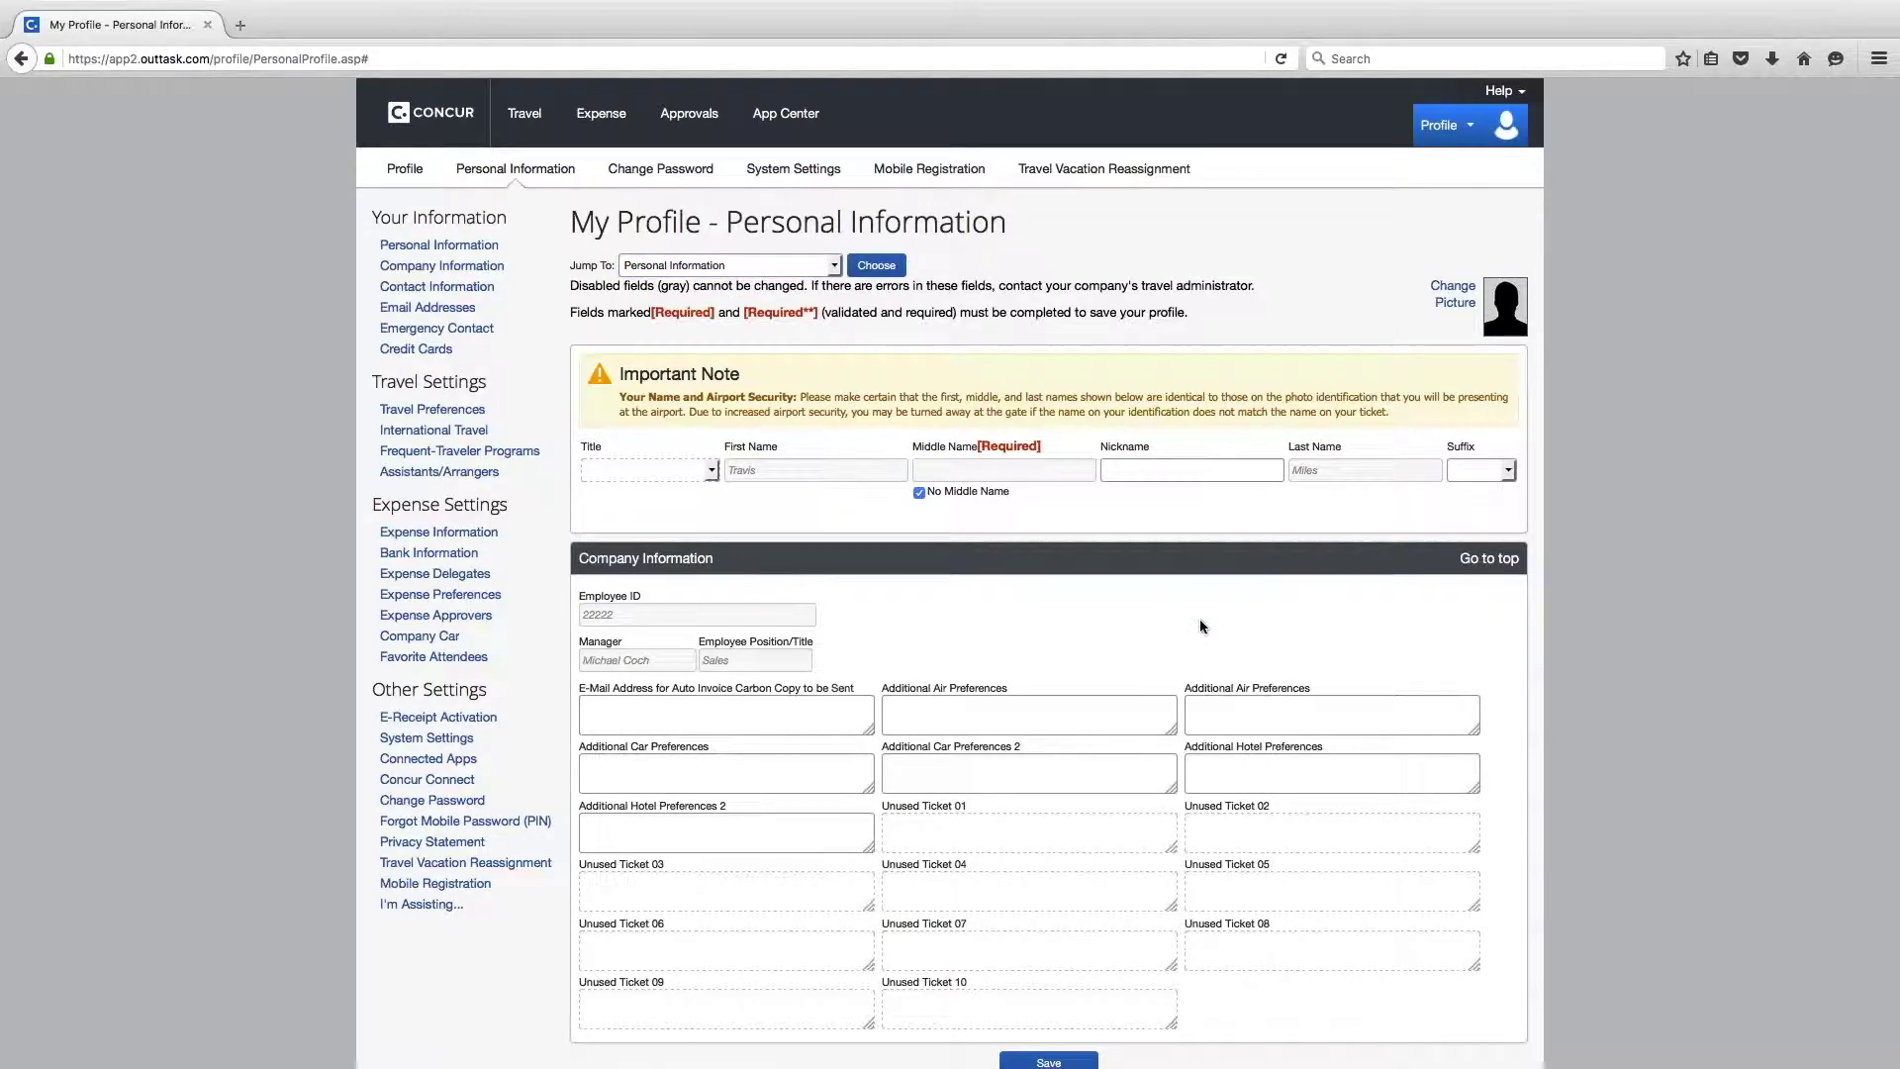
Step: Review the profile's name, company information, work and home address, contact, email address and emergency contact sections
scroll(1201, 679, "down", 1)
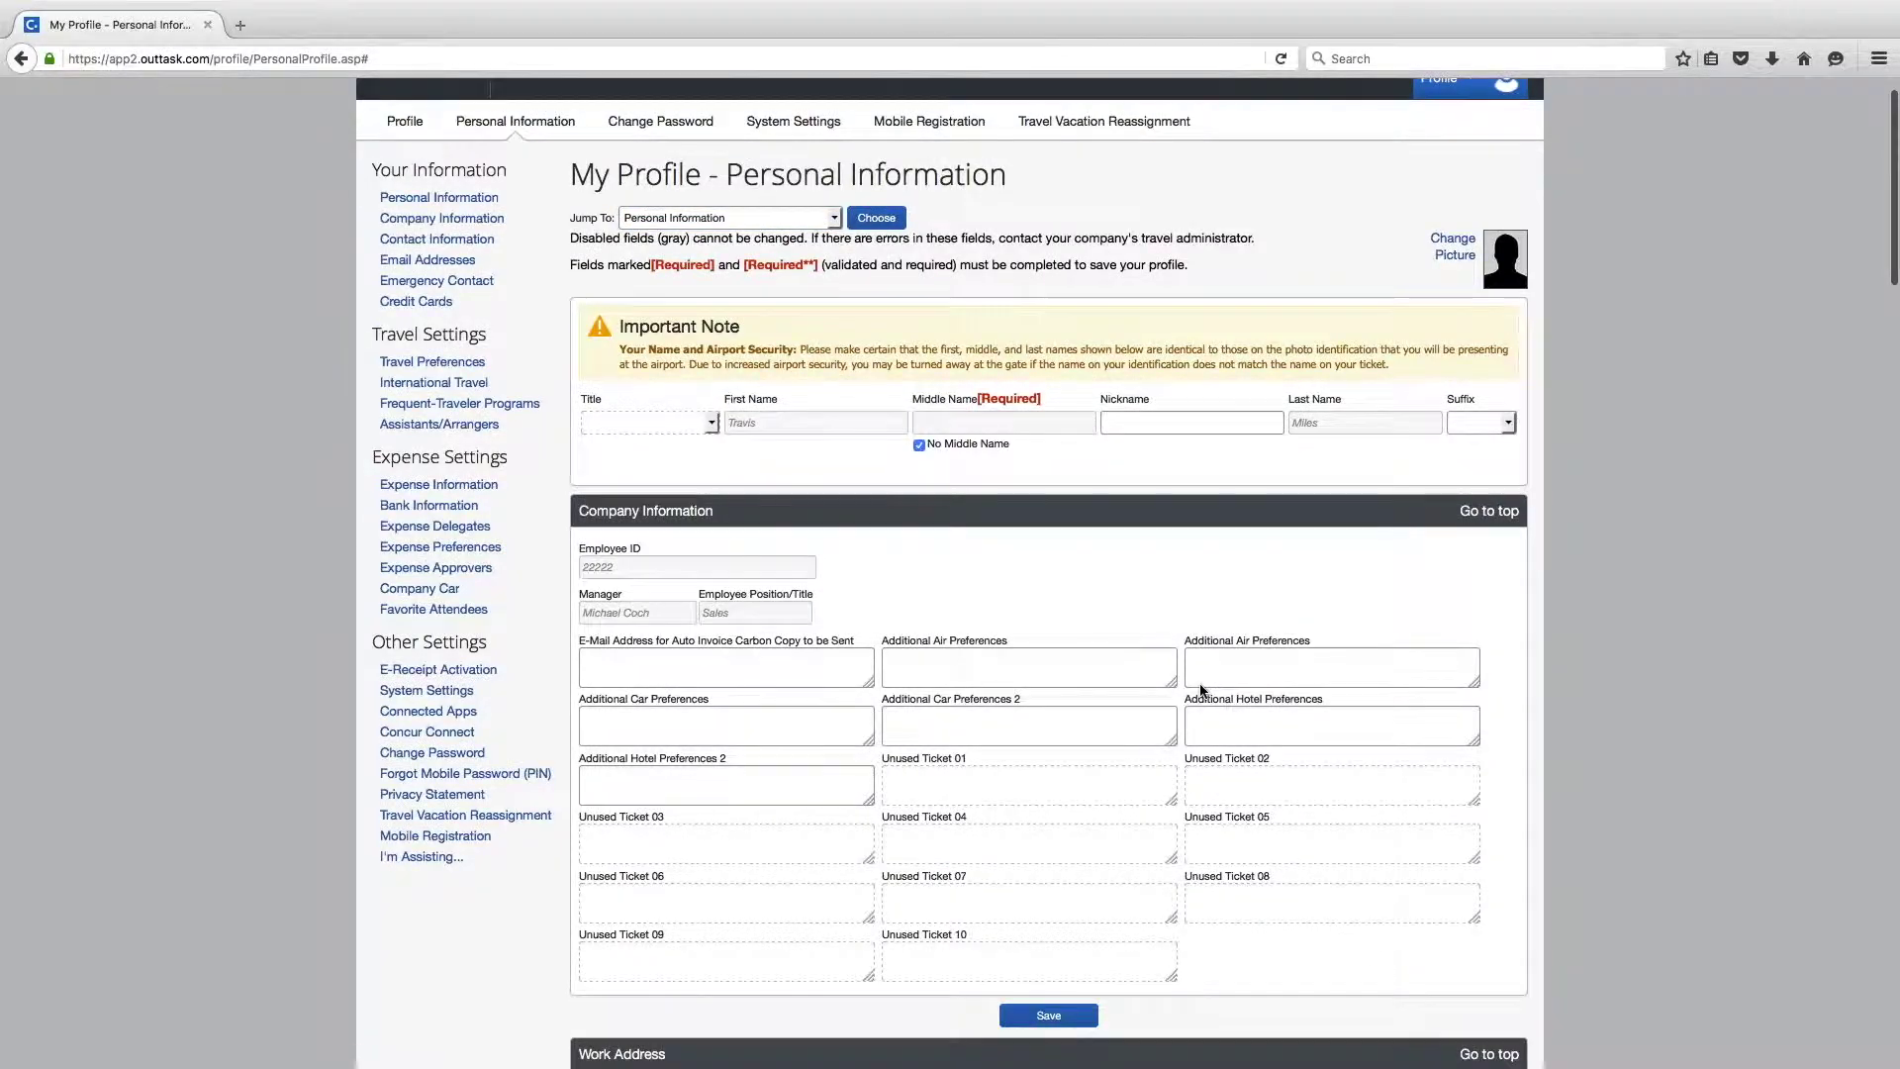
scroll(1200, 615, "down", 1)
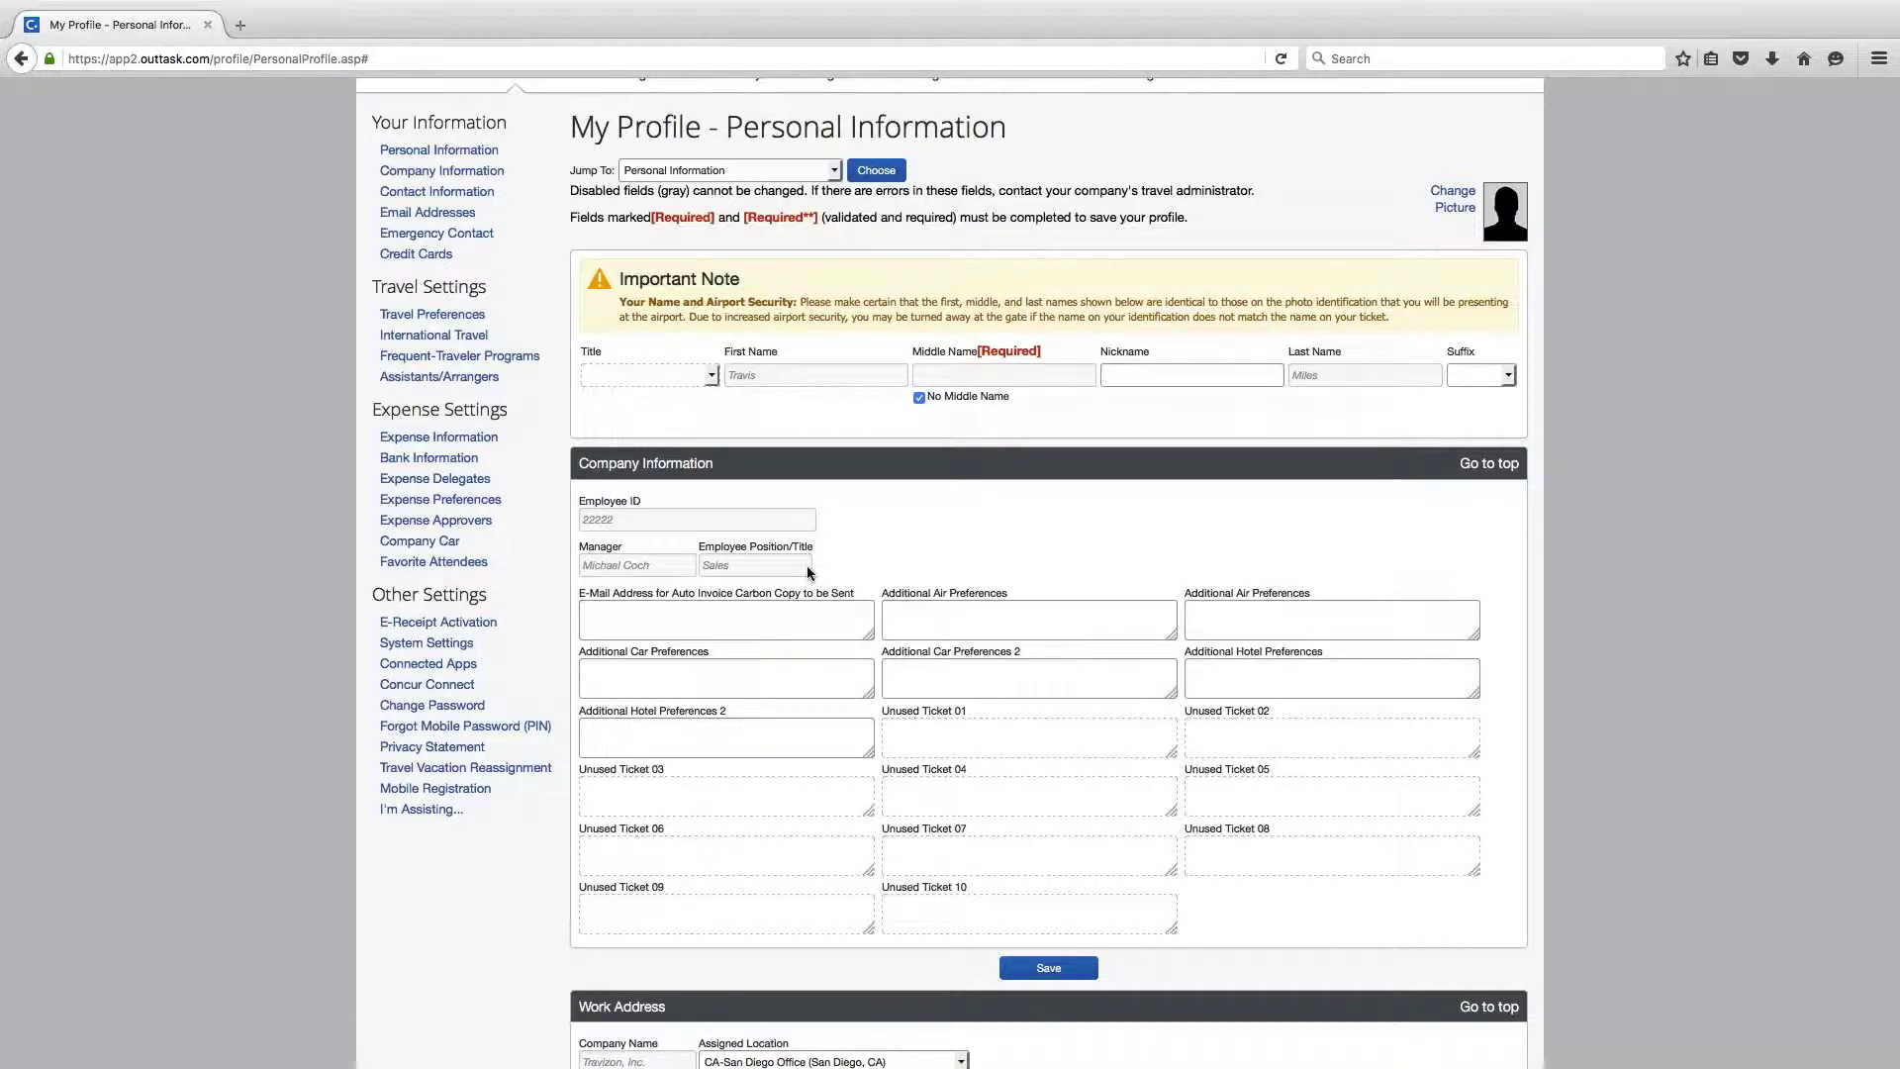
scroll(1175, 631, "down", 4)
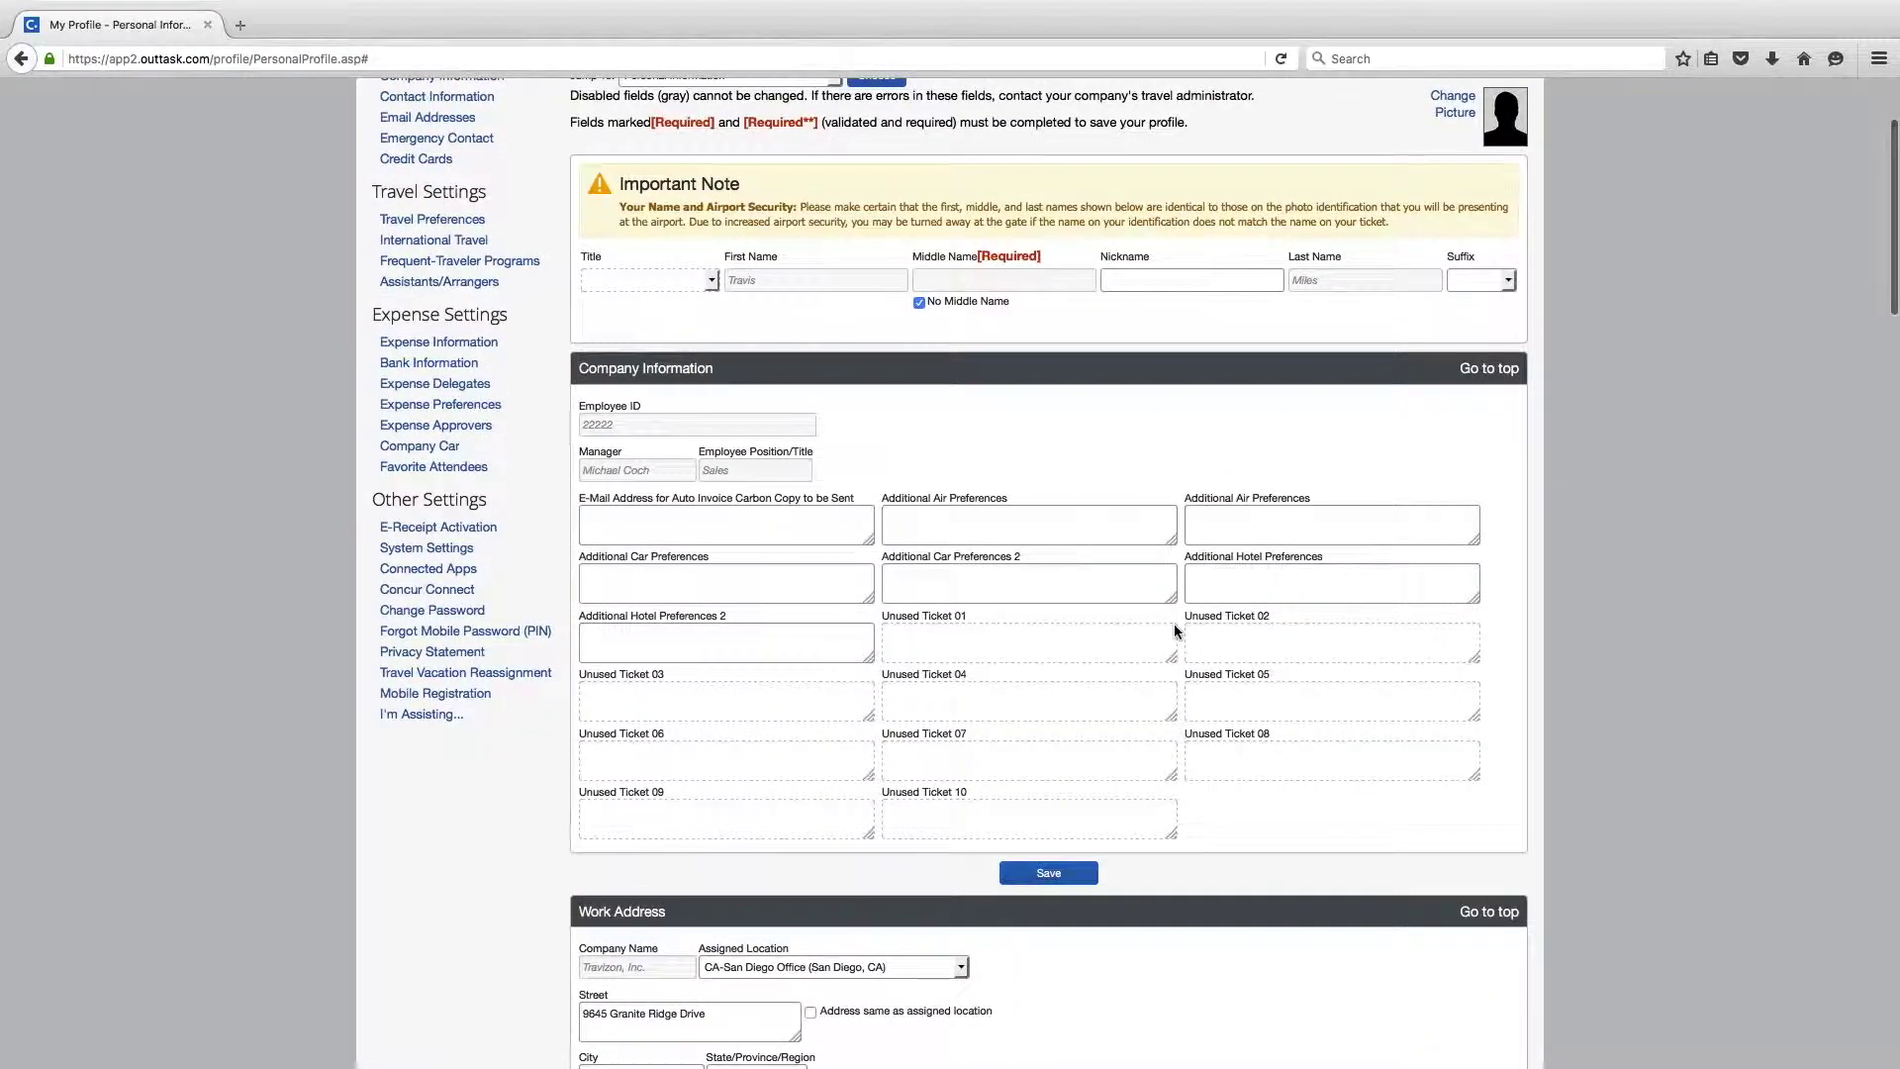
scroll(1175, 626, "down", 2)
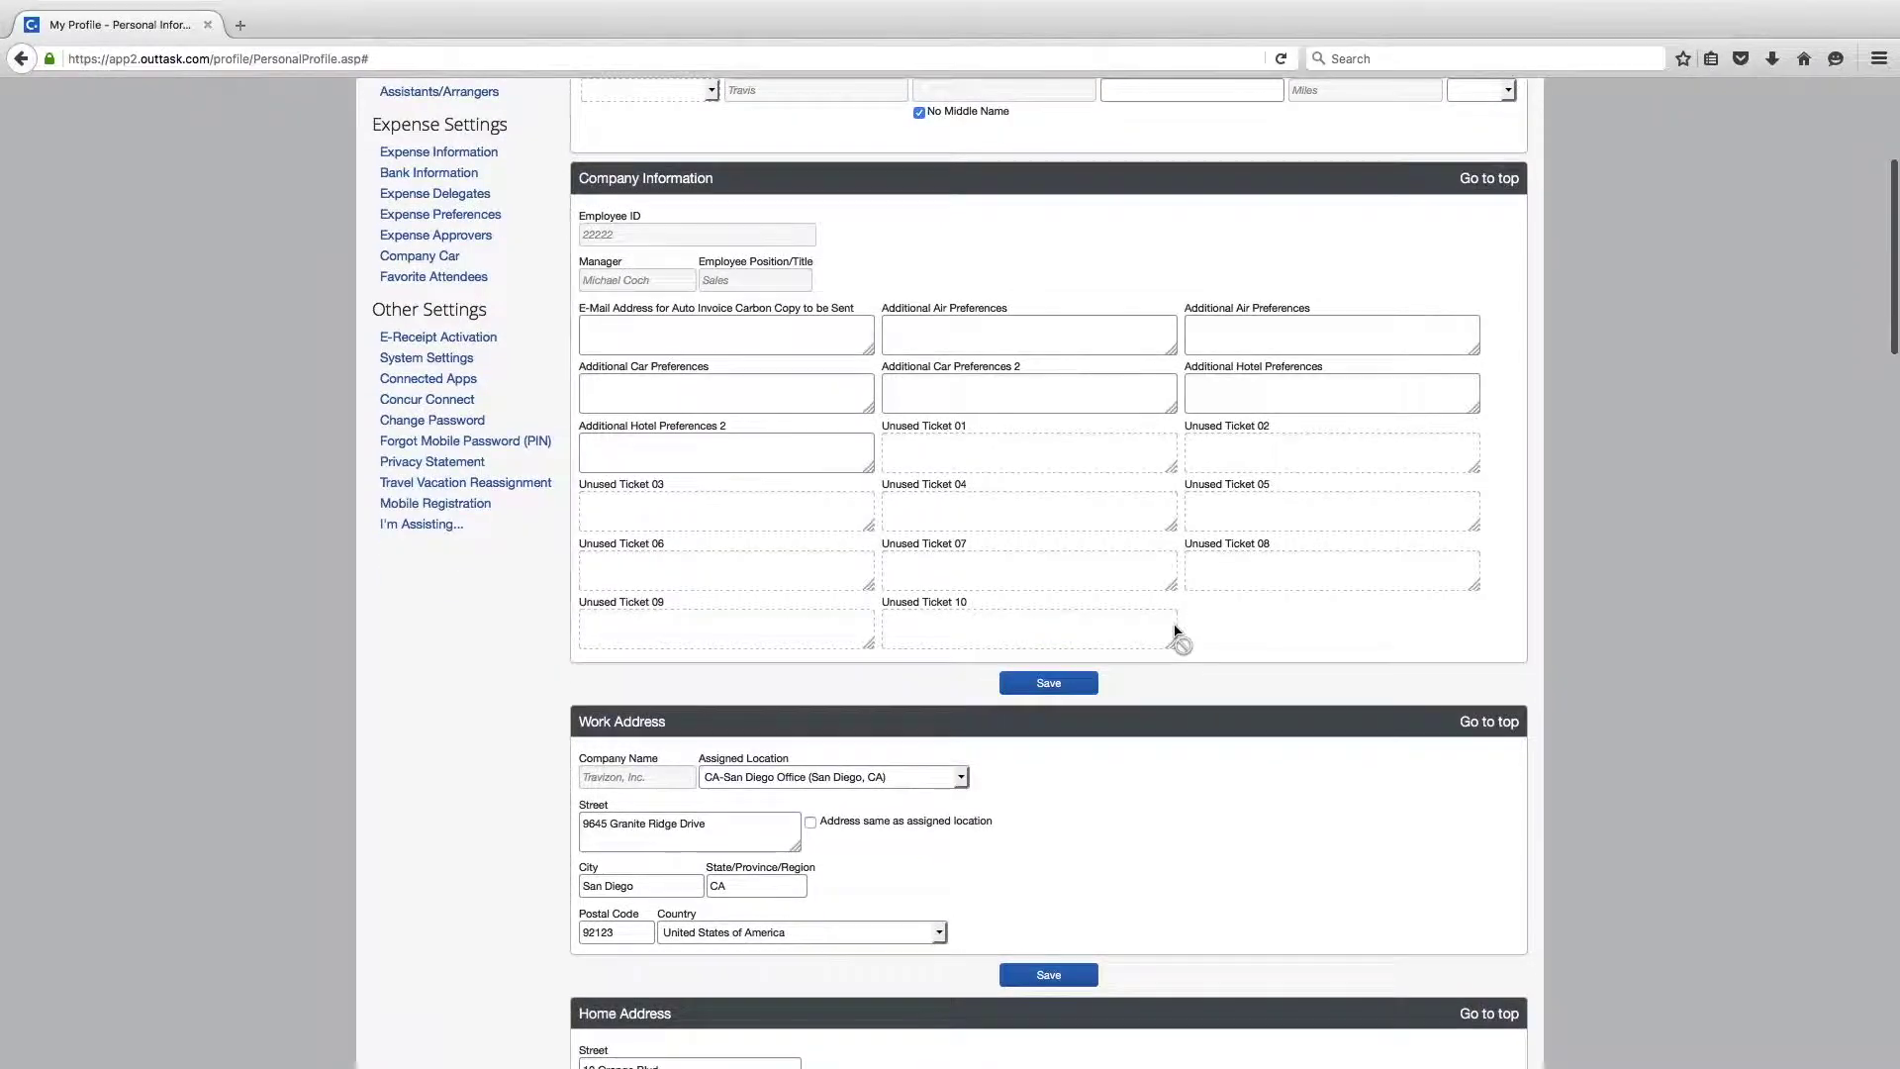
scroll(1176, 594, "down", 1)
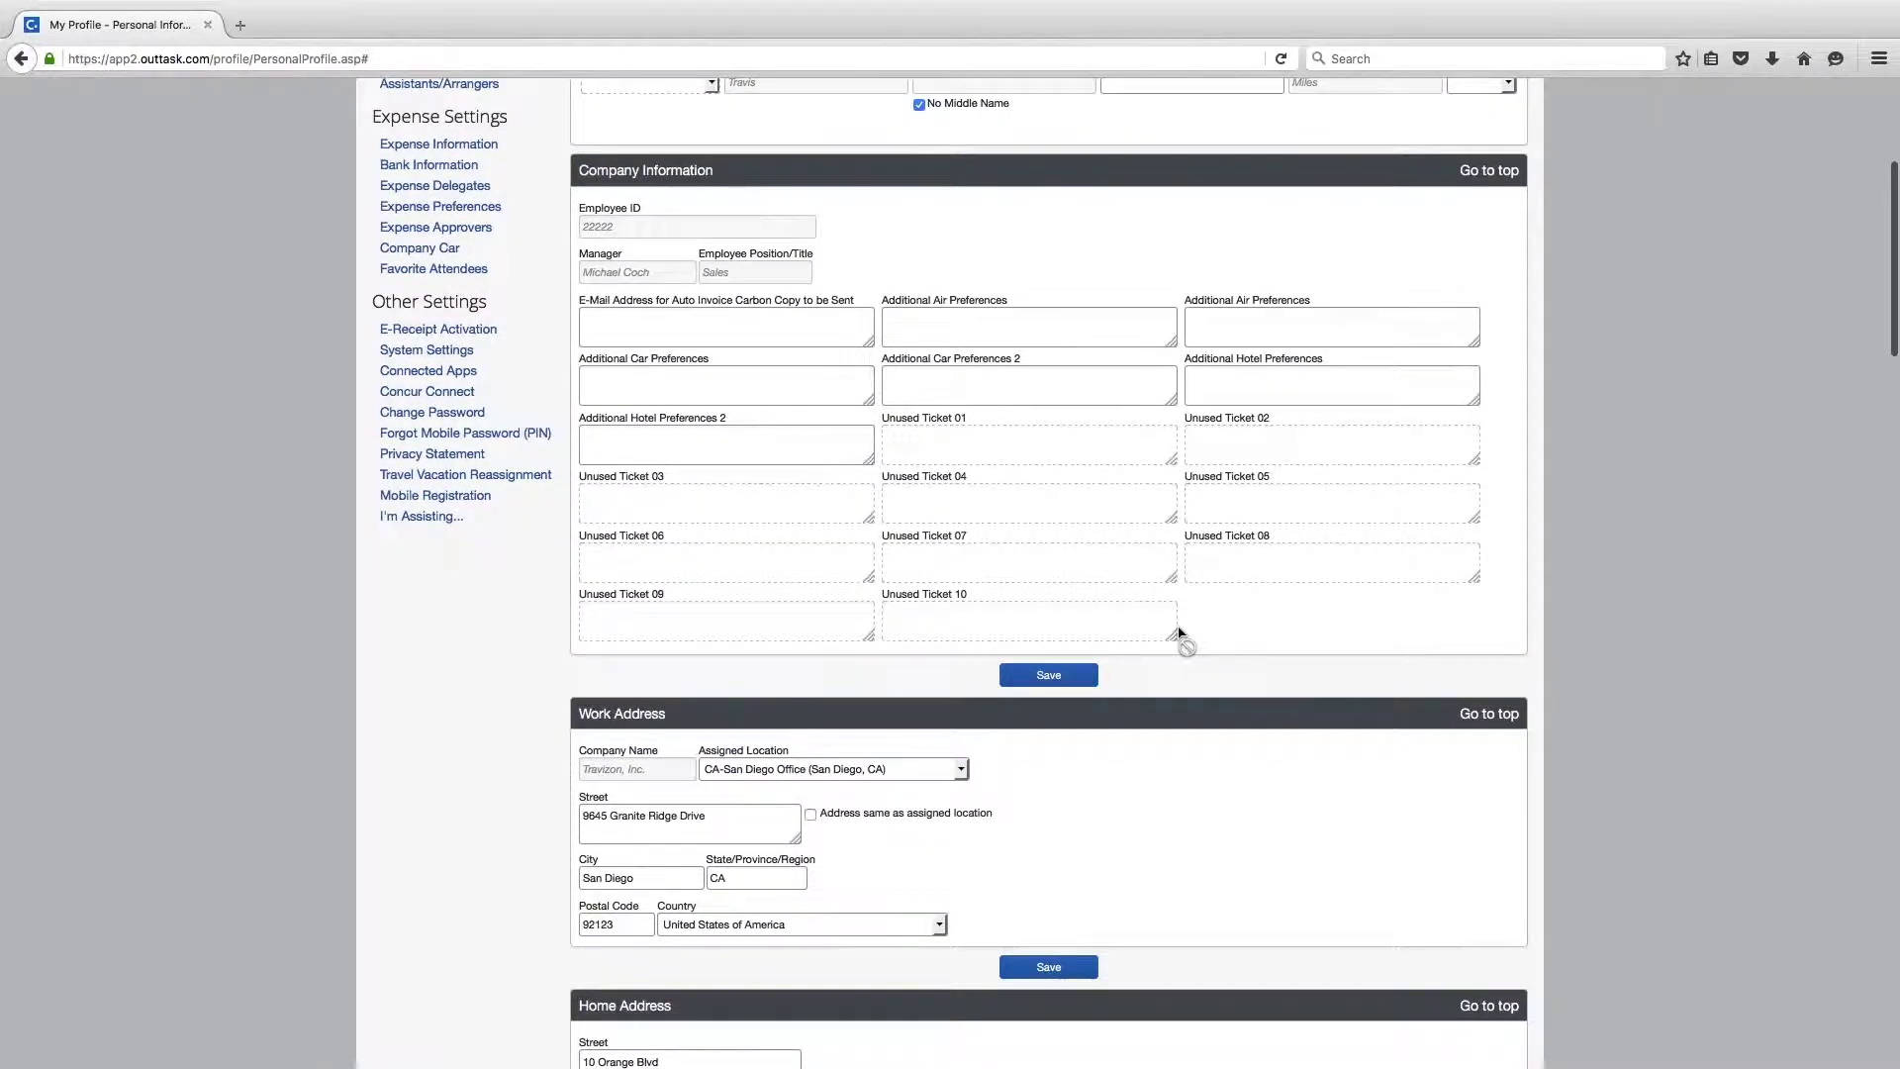
scroll(1179, 636, "down", 2)
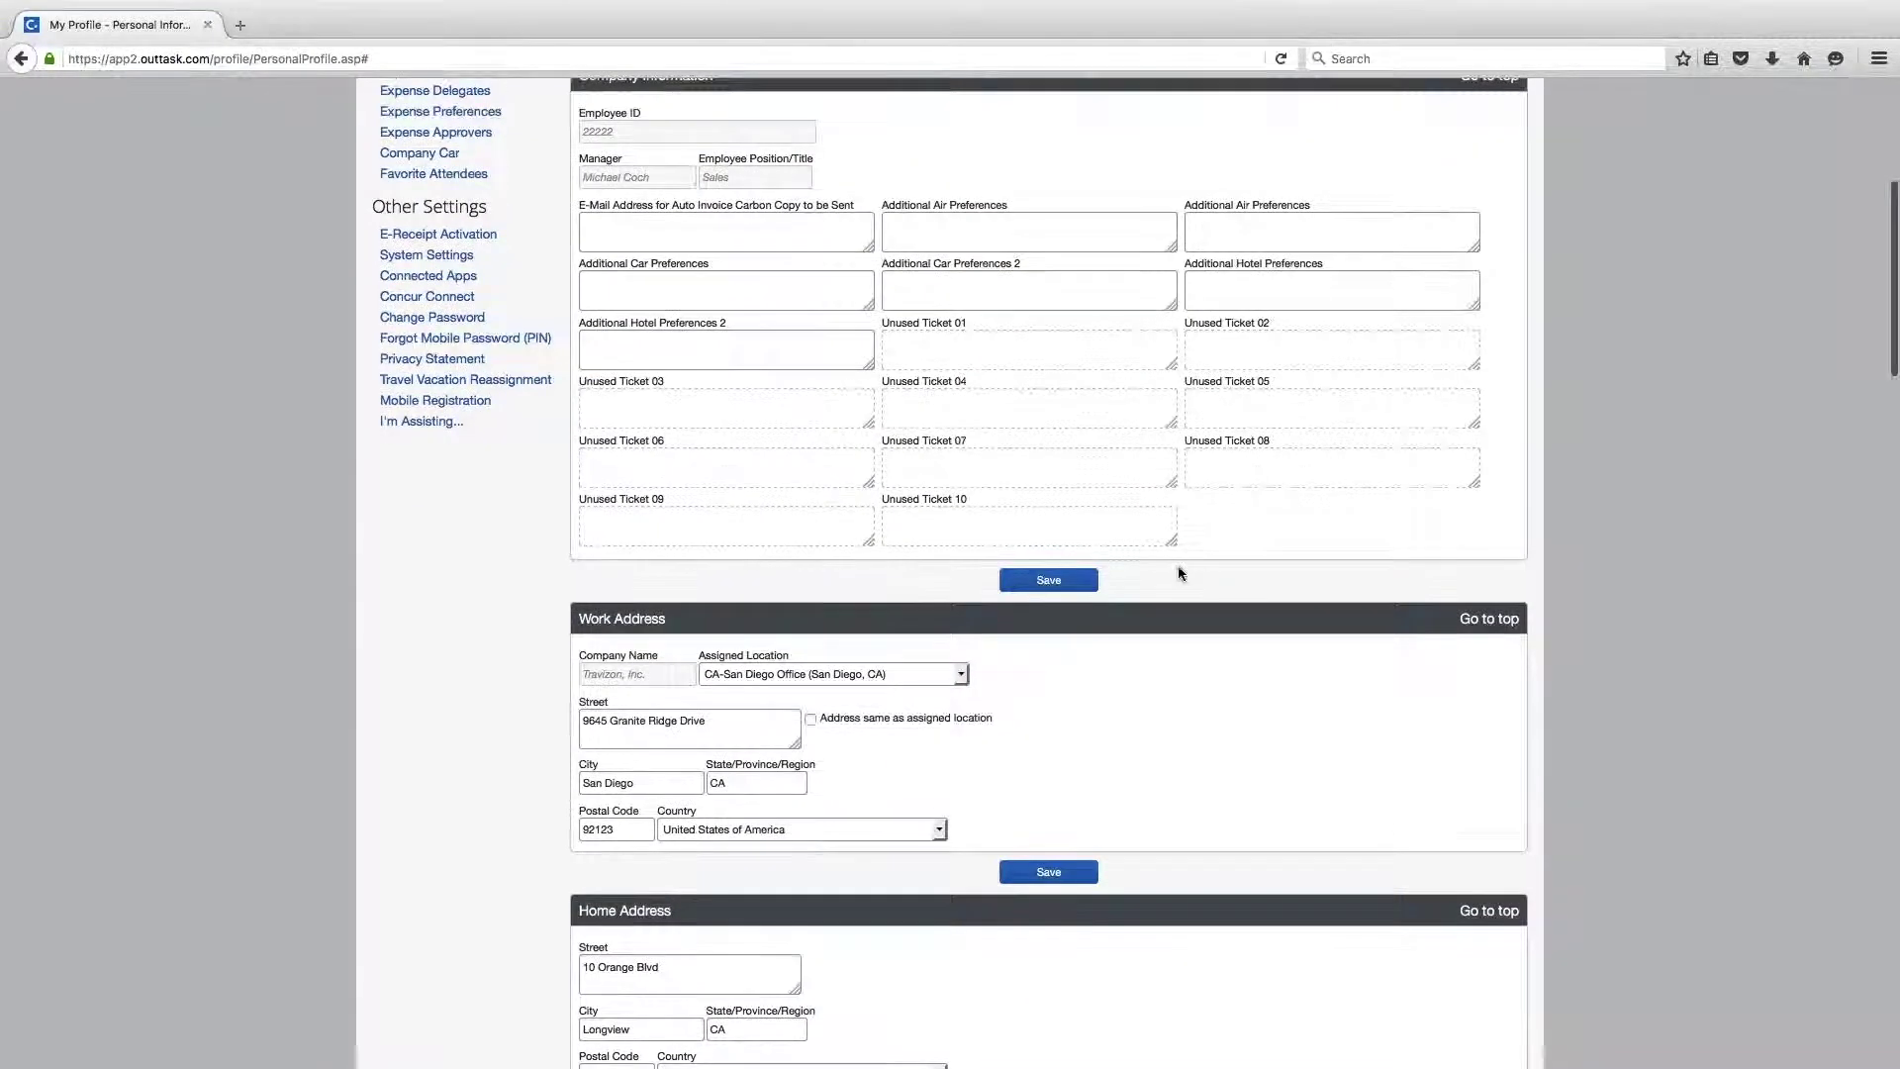
scroll(1179, 568, "down", 5)
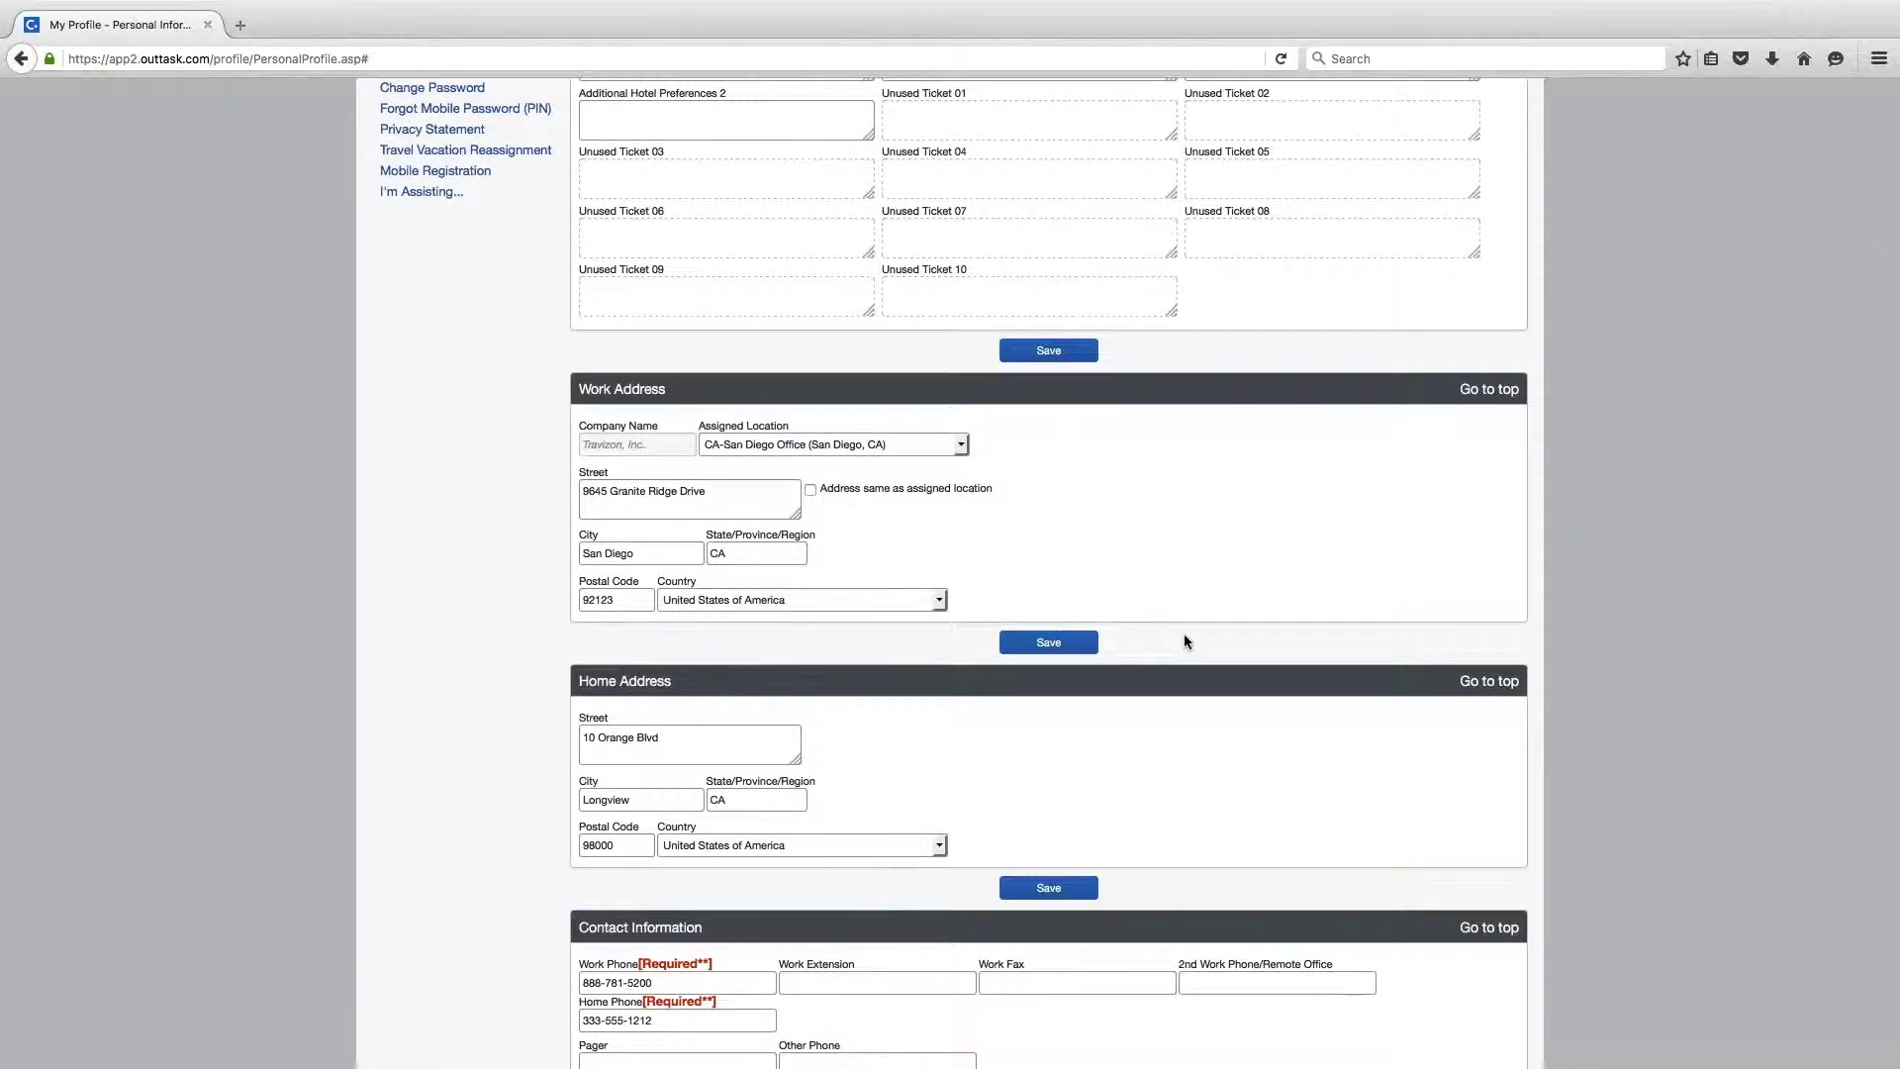
scroll(1186, 639, "down", 5)
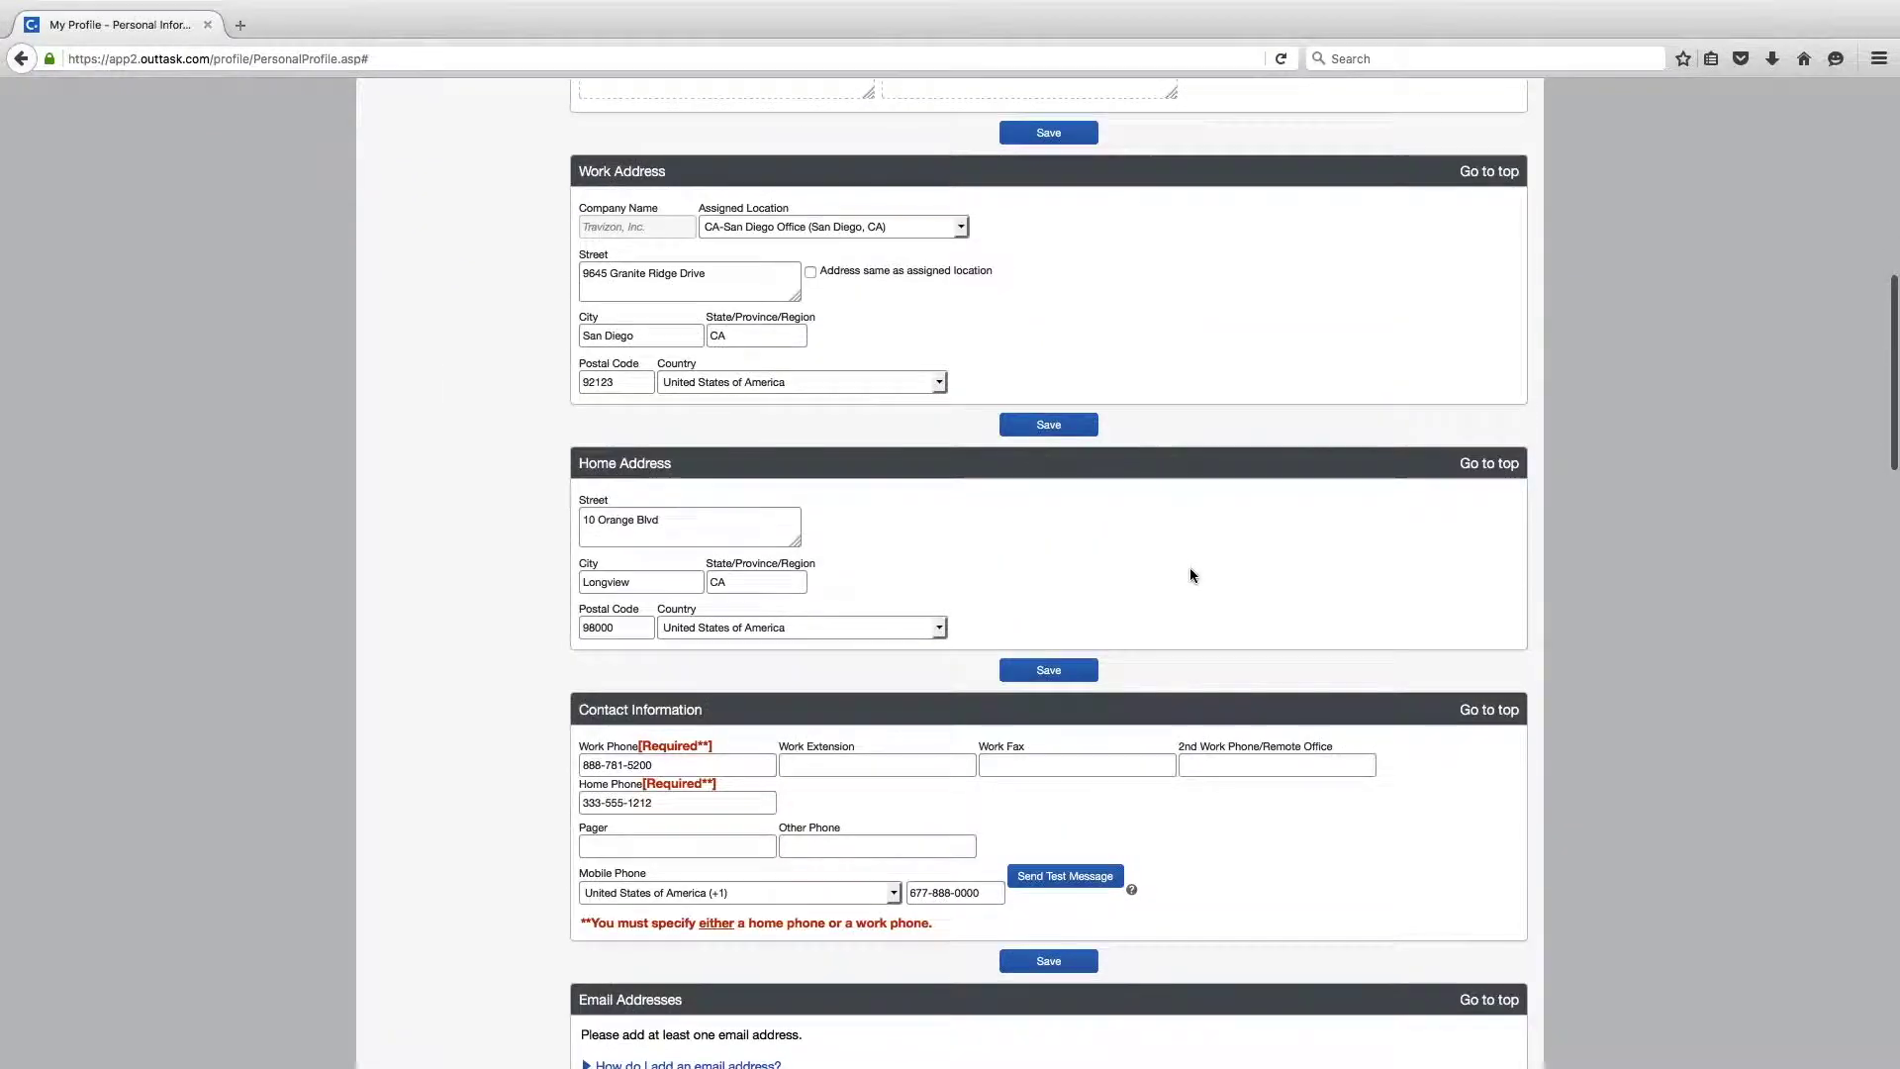
scroll(1190, 576, "down", 4)
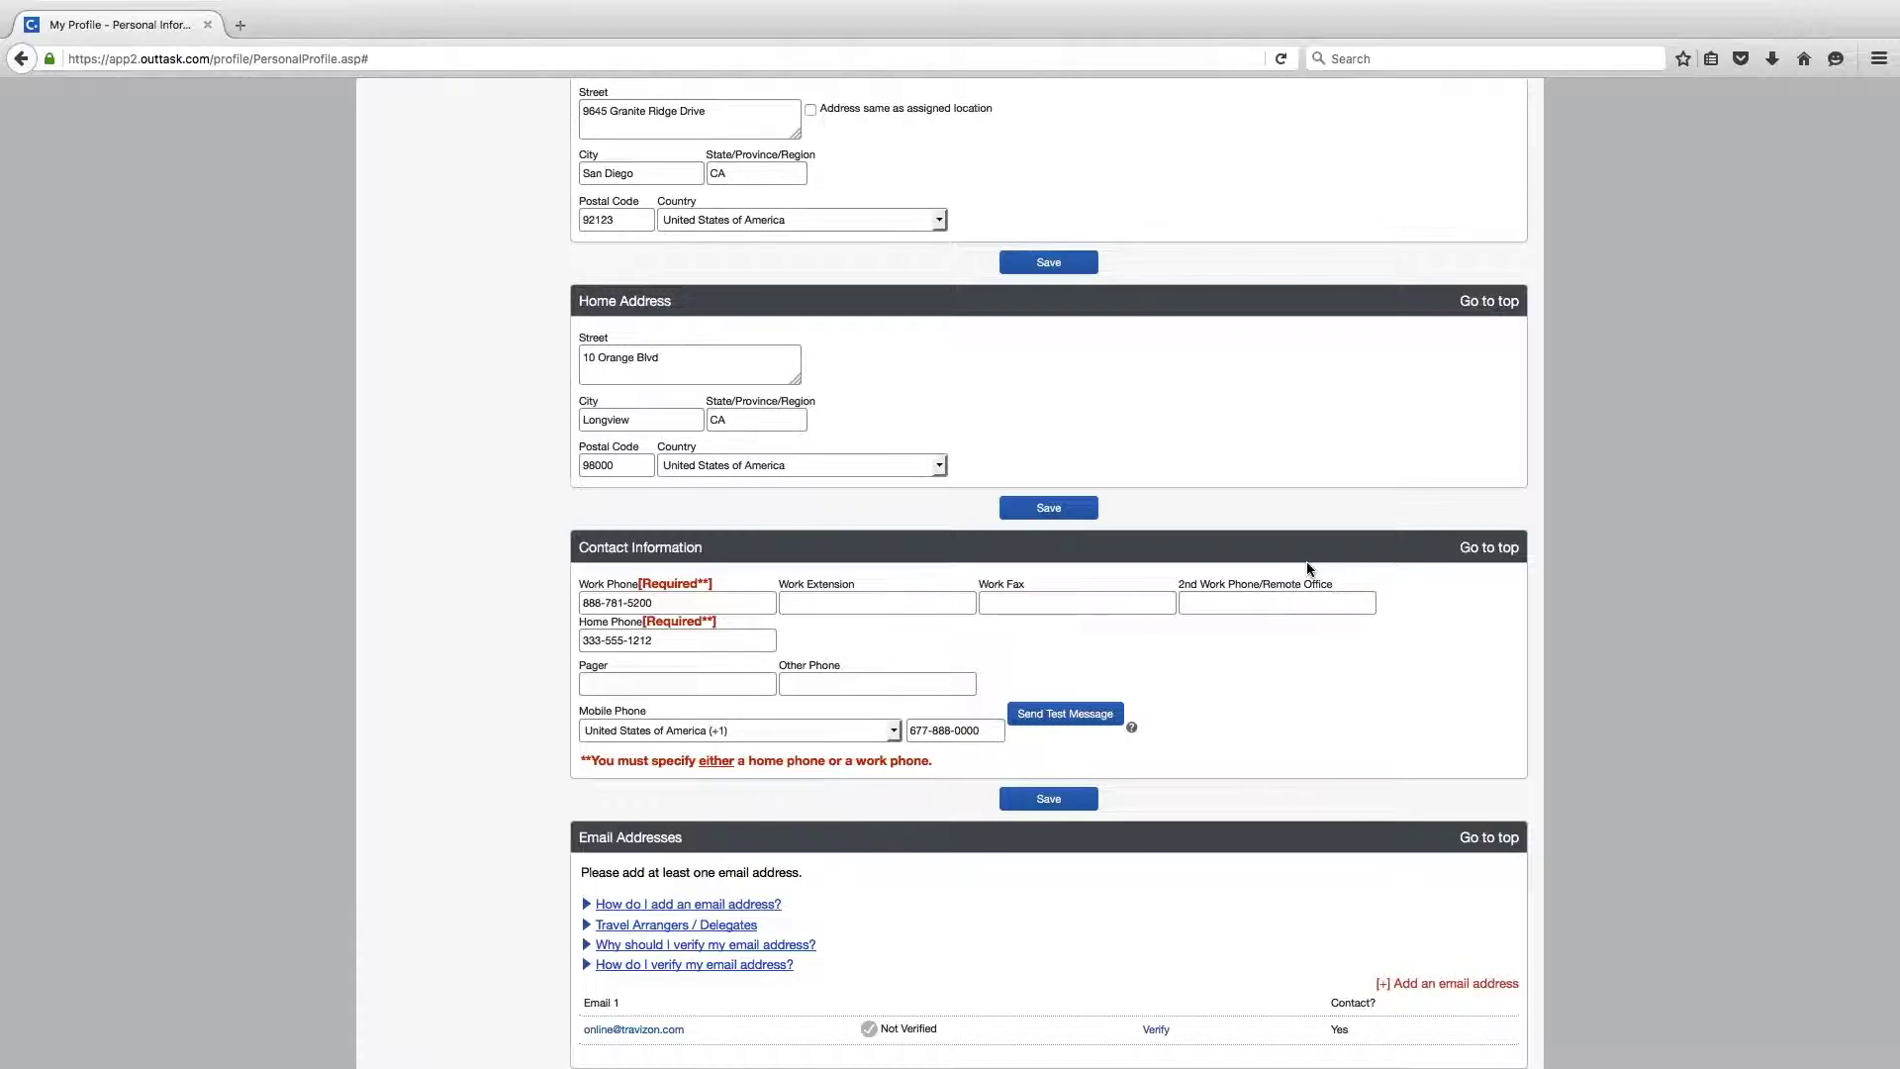
scroll(1439, 681, "down", 5)
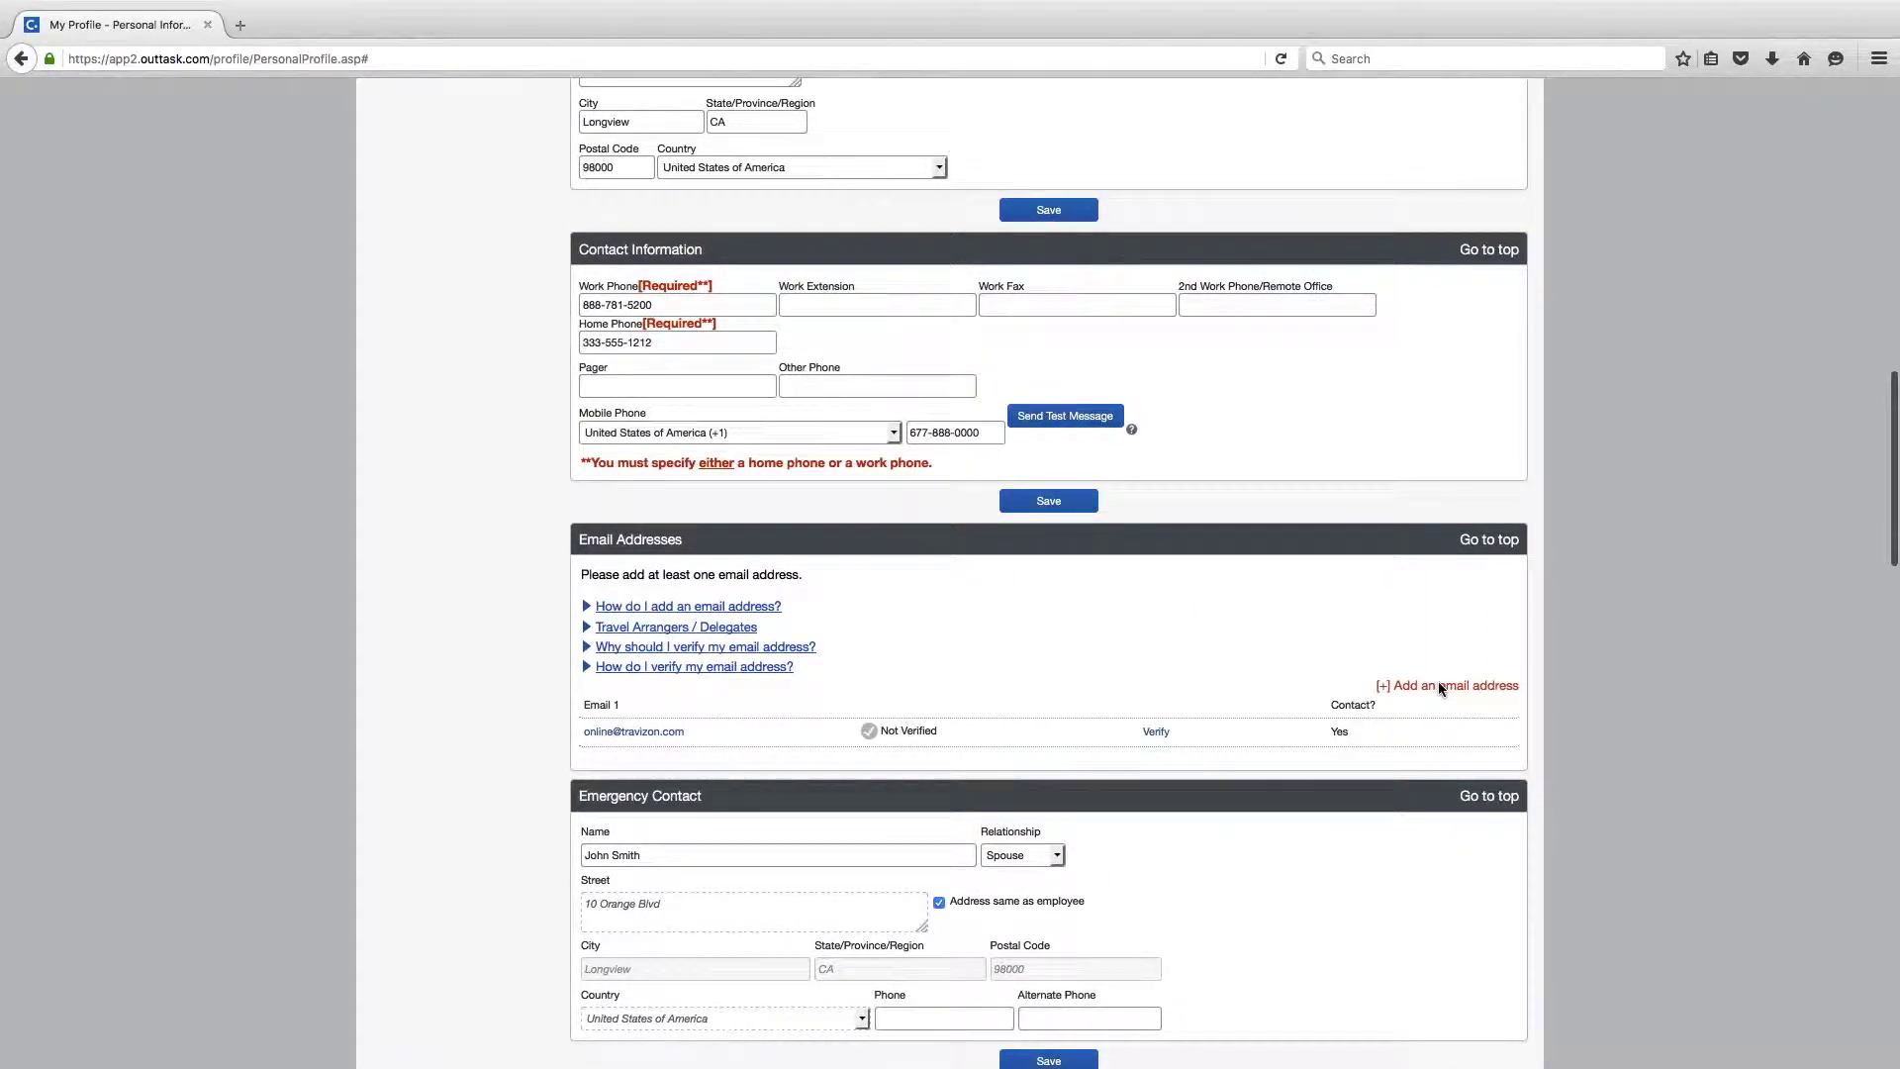
scroll(1441, 687, "down", 5)
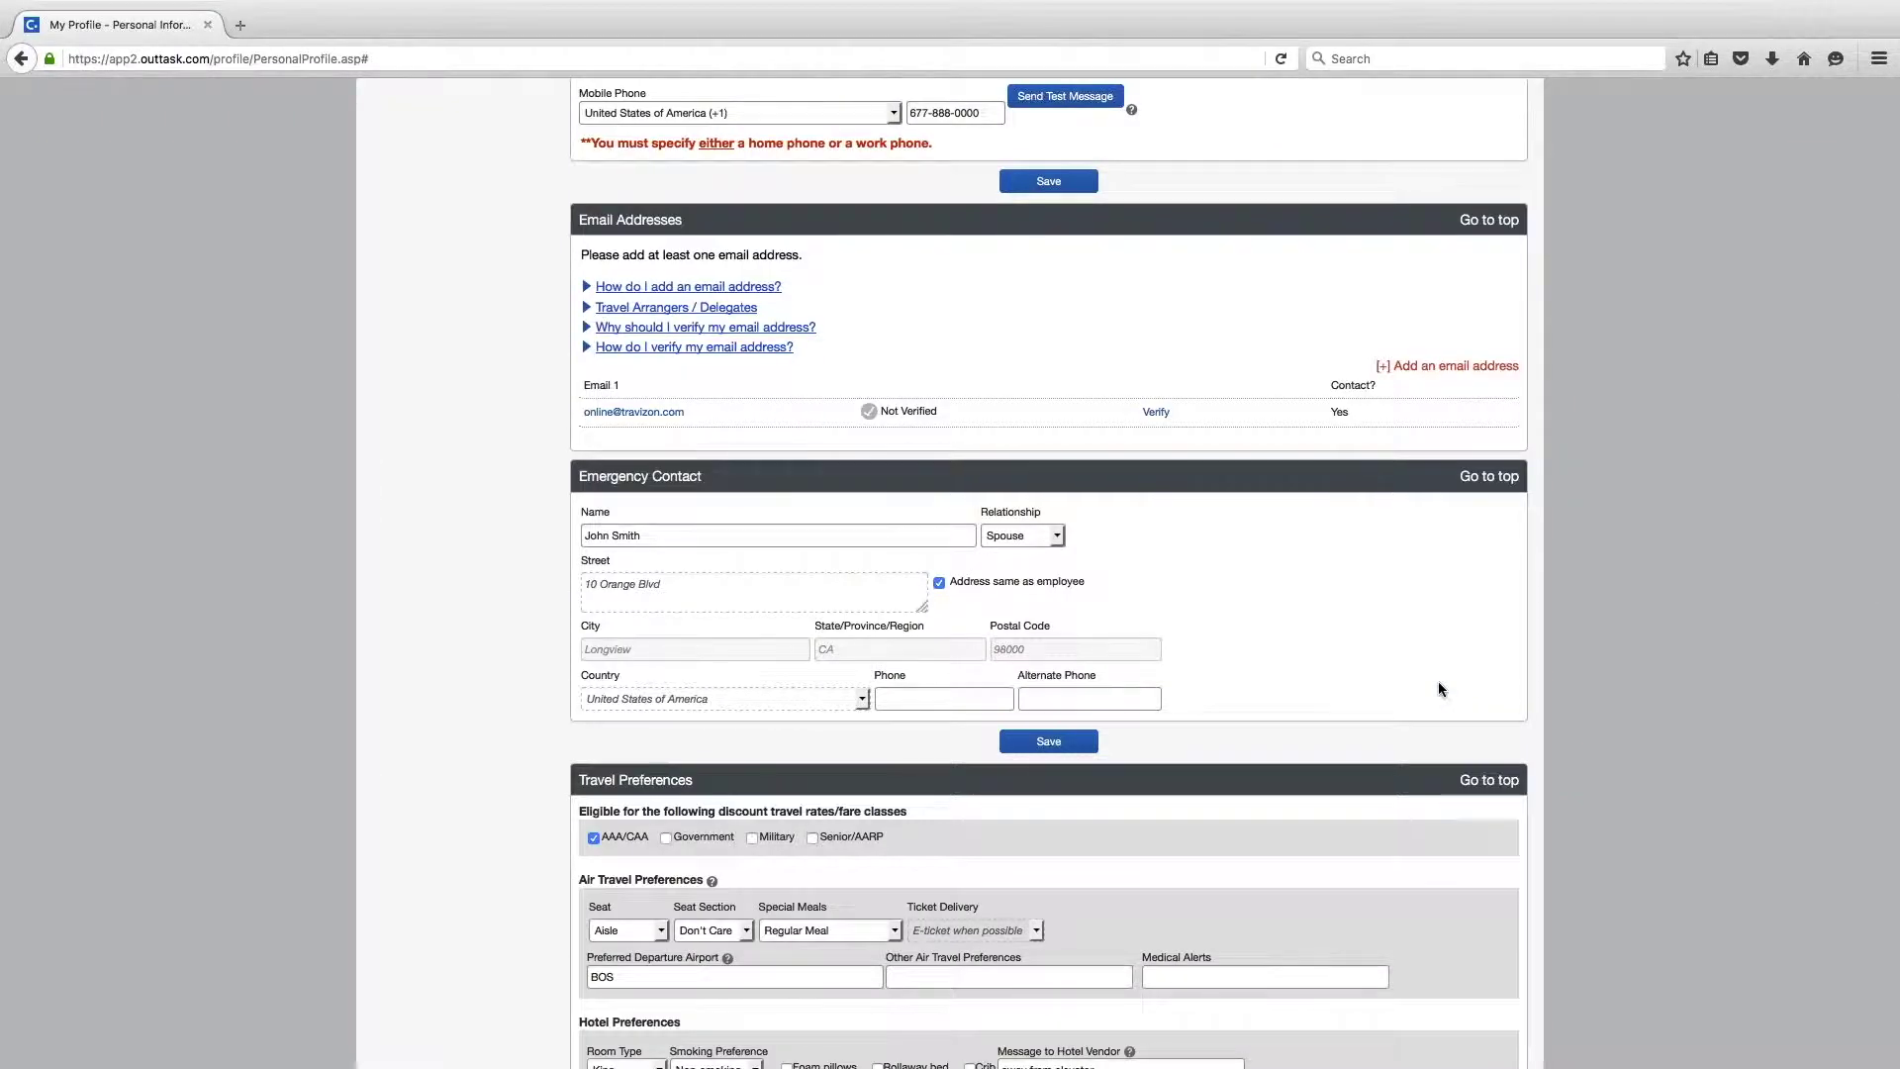
scroll(1440, 689, "down", 1)
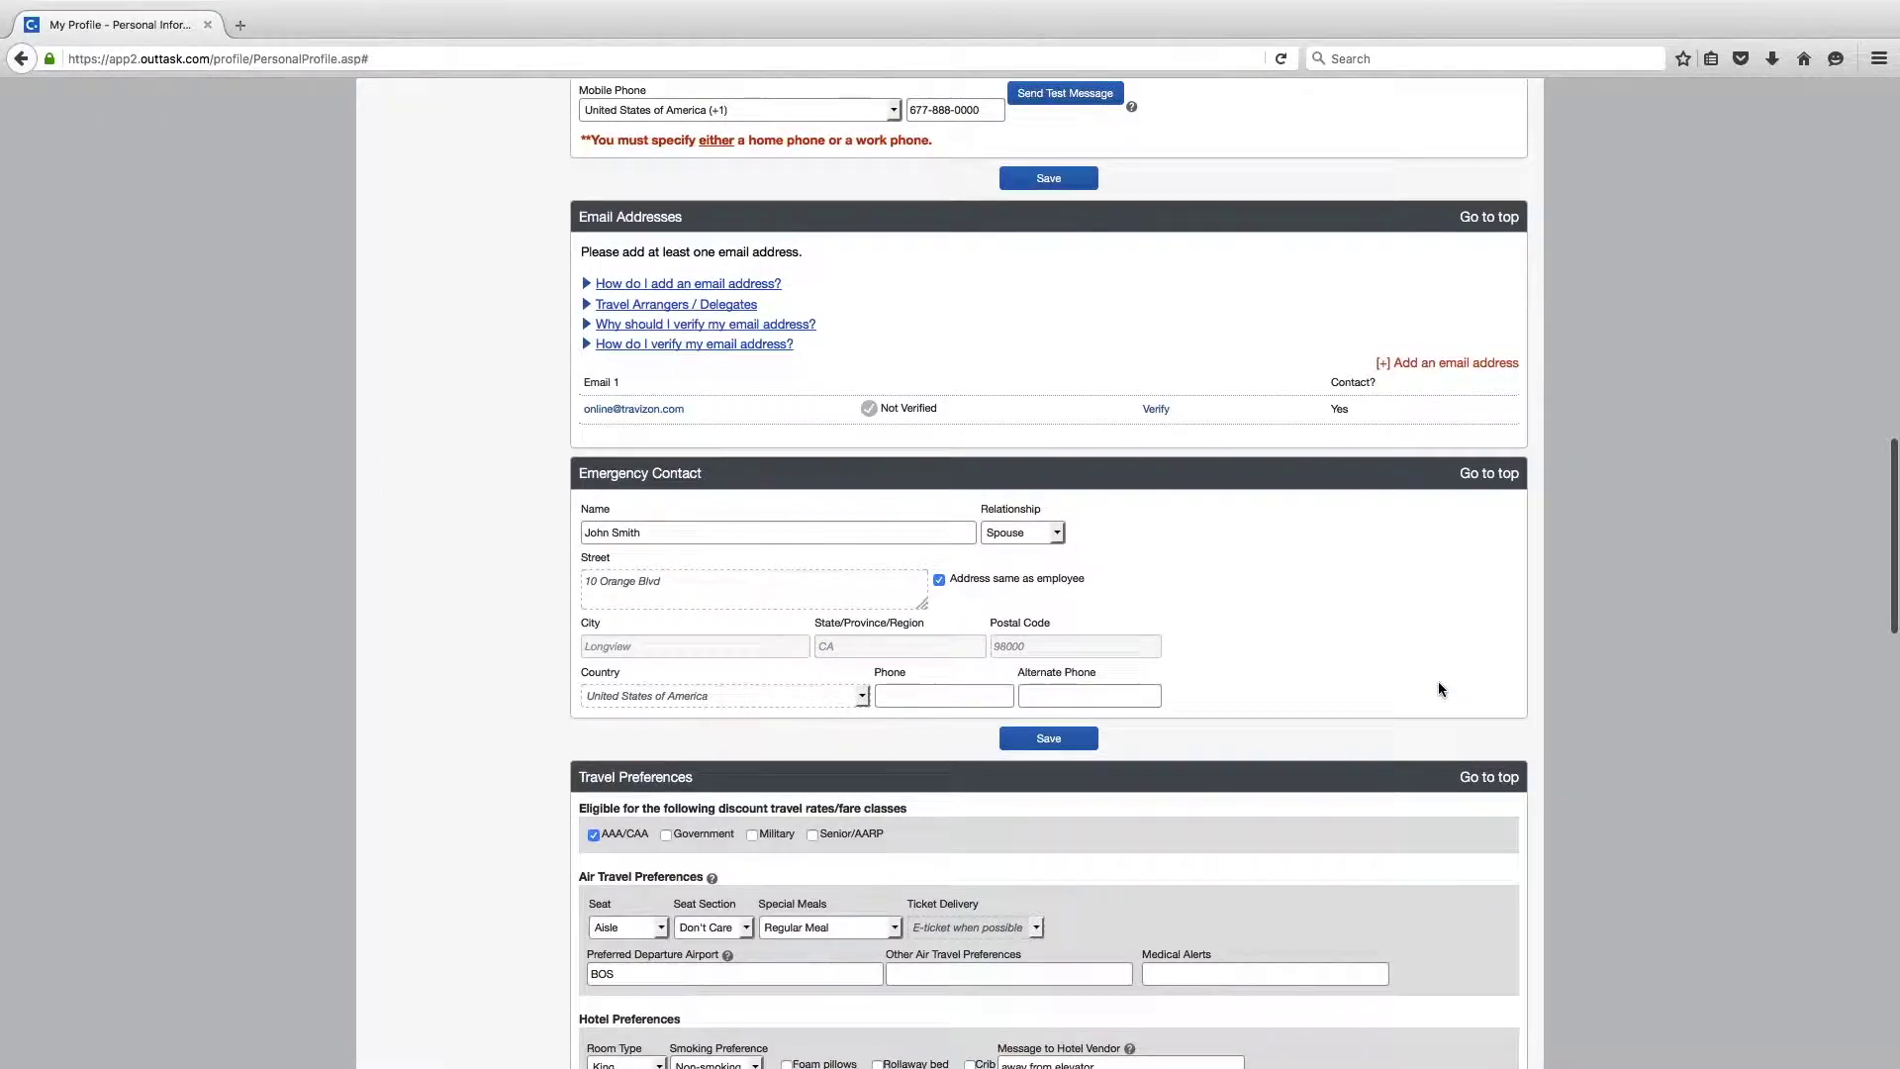
Step: Review the travel preferences, view the form for adding frequent-traveler programs, and close it without adding one
scroll(1439, 688, "down", 7)
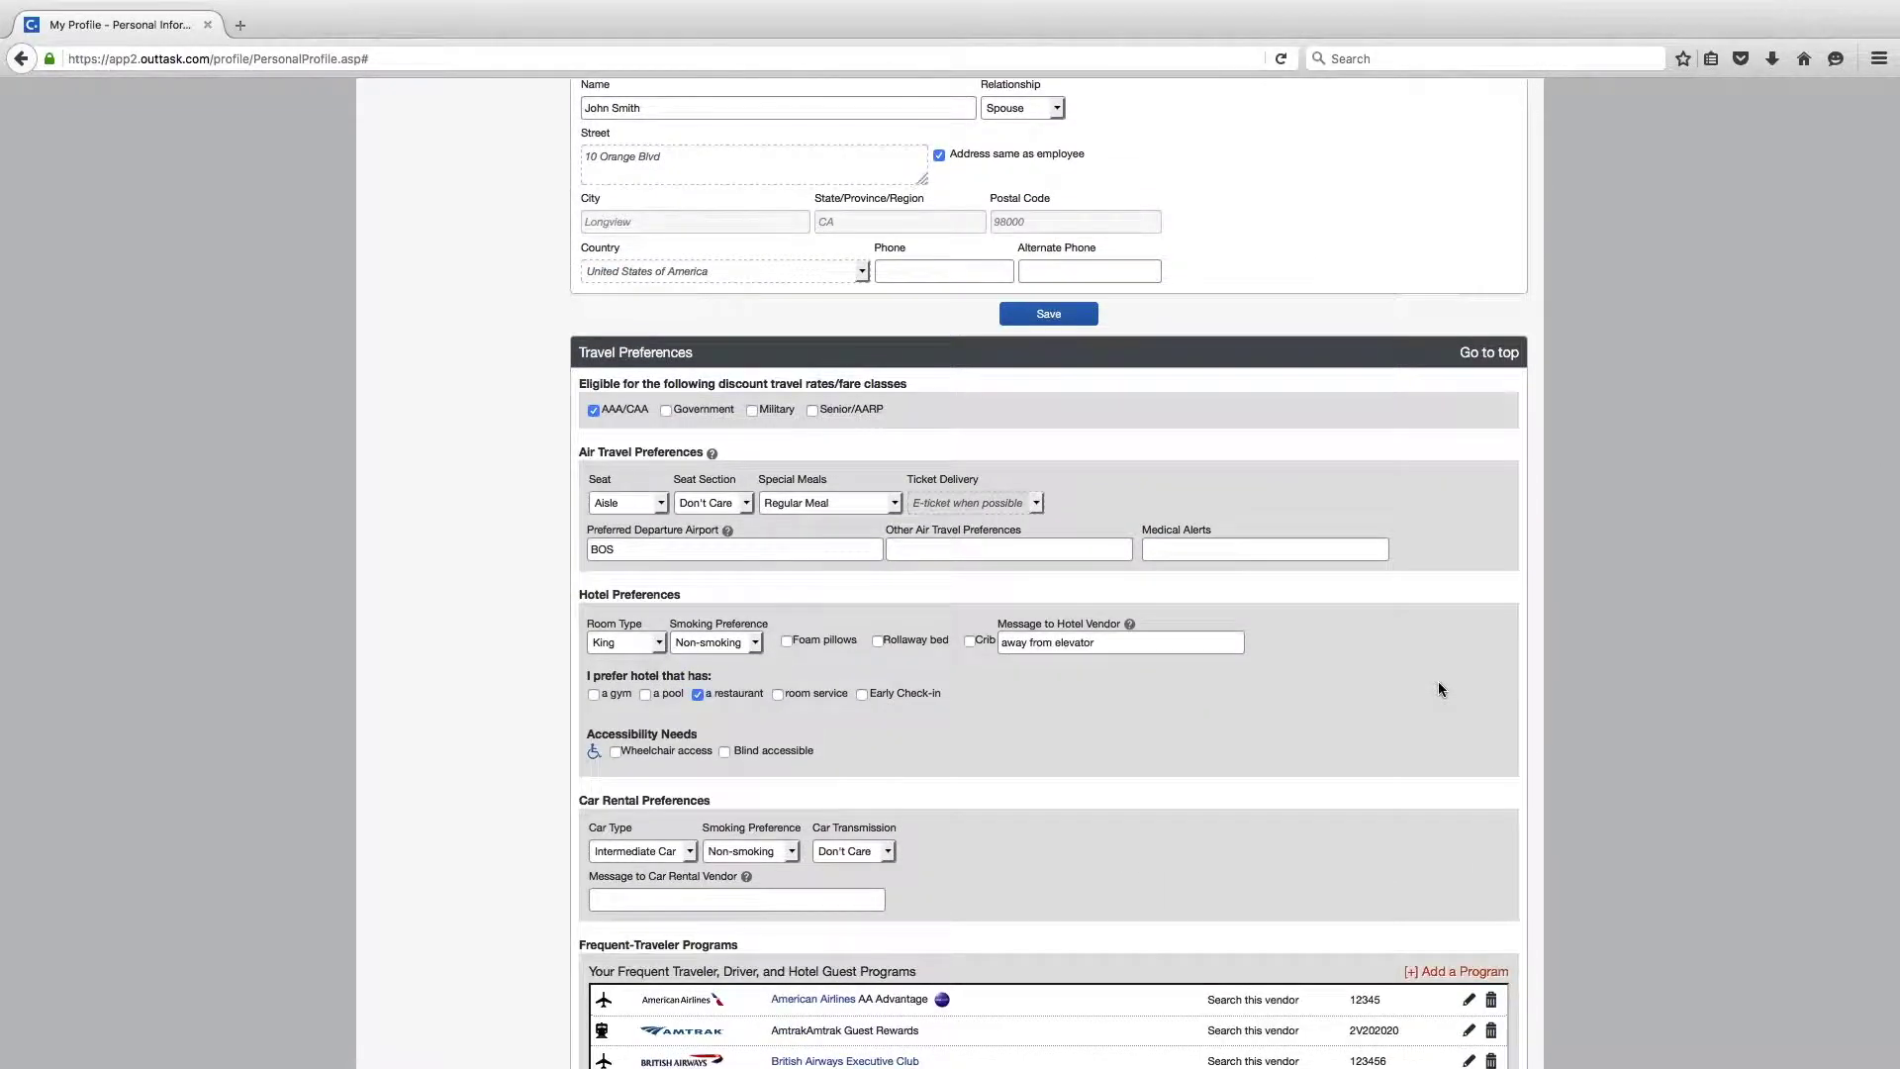
scroll(1440, 688, "down", 4)
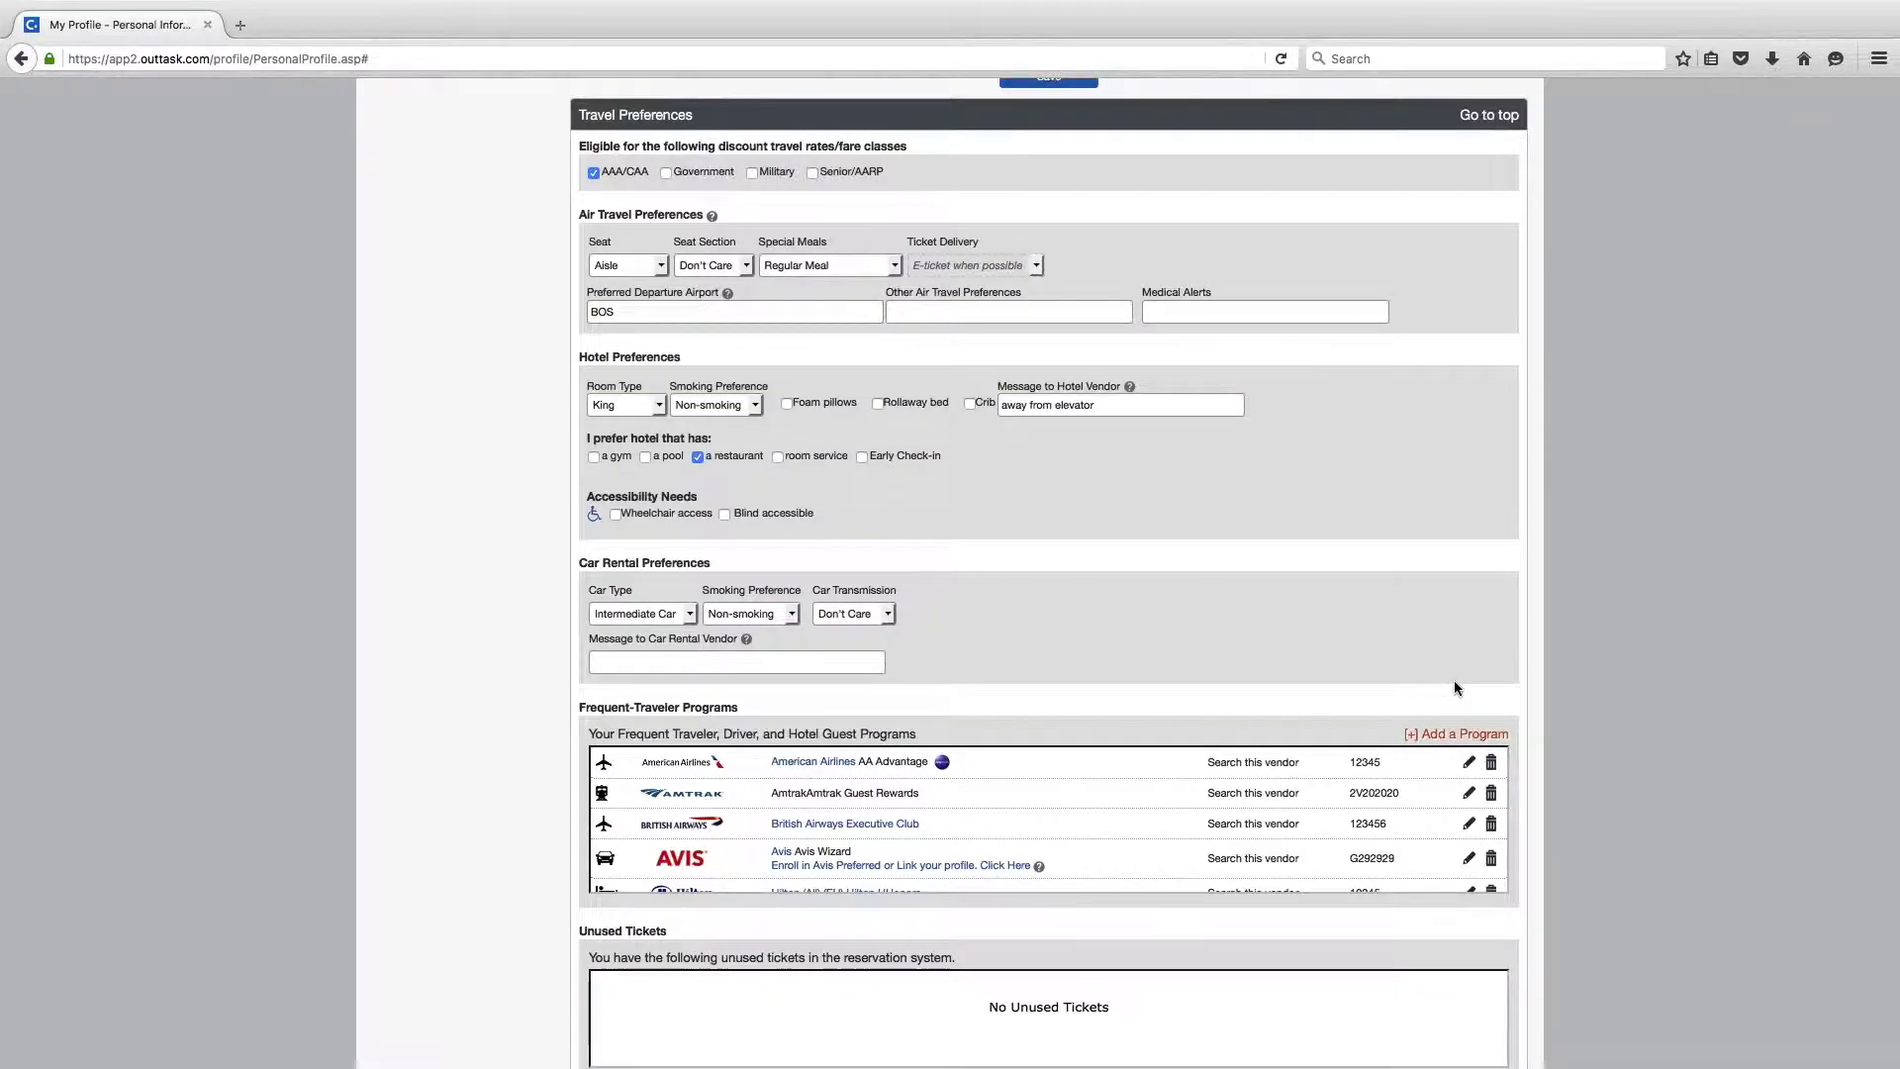
left_click(1458, 732)
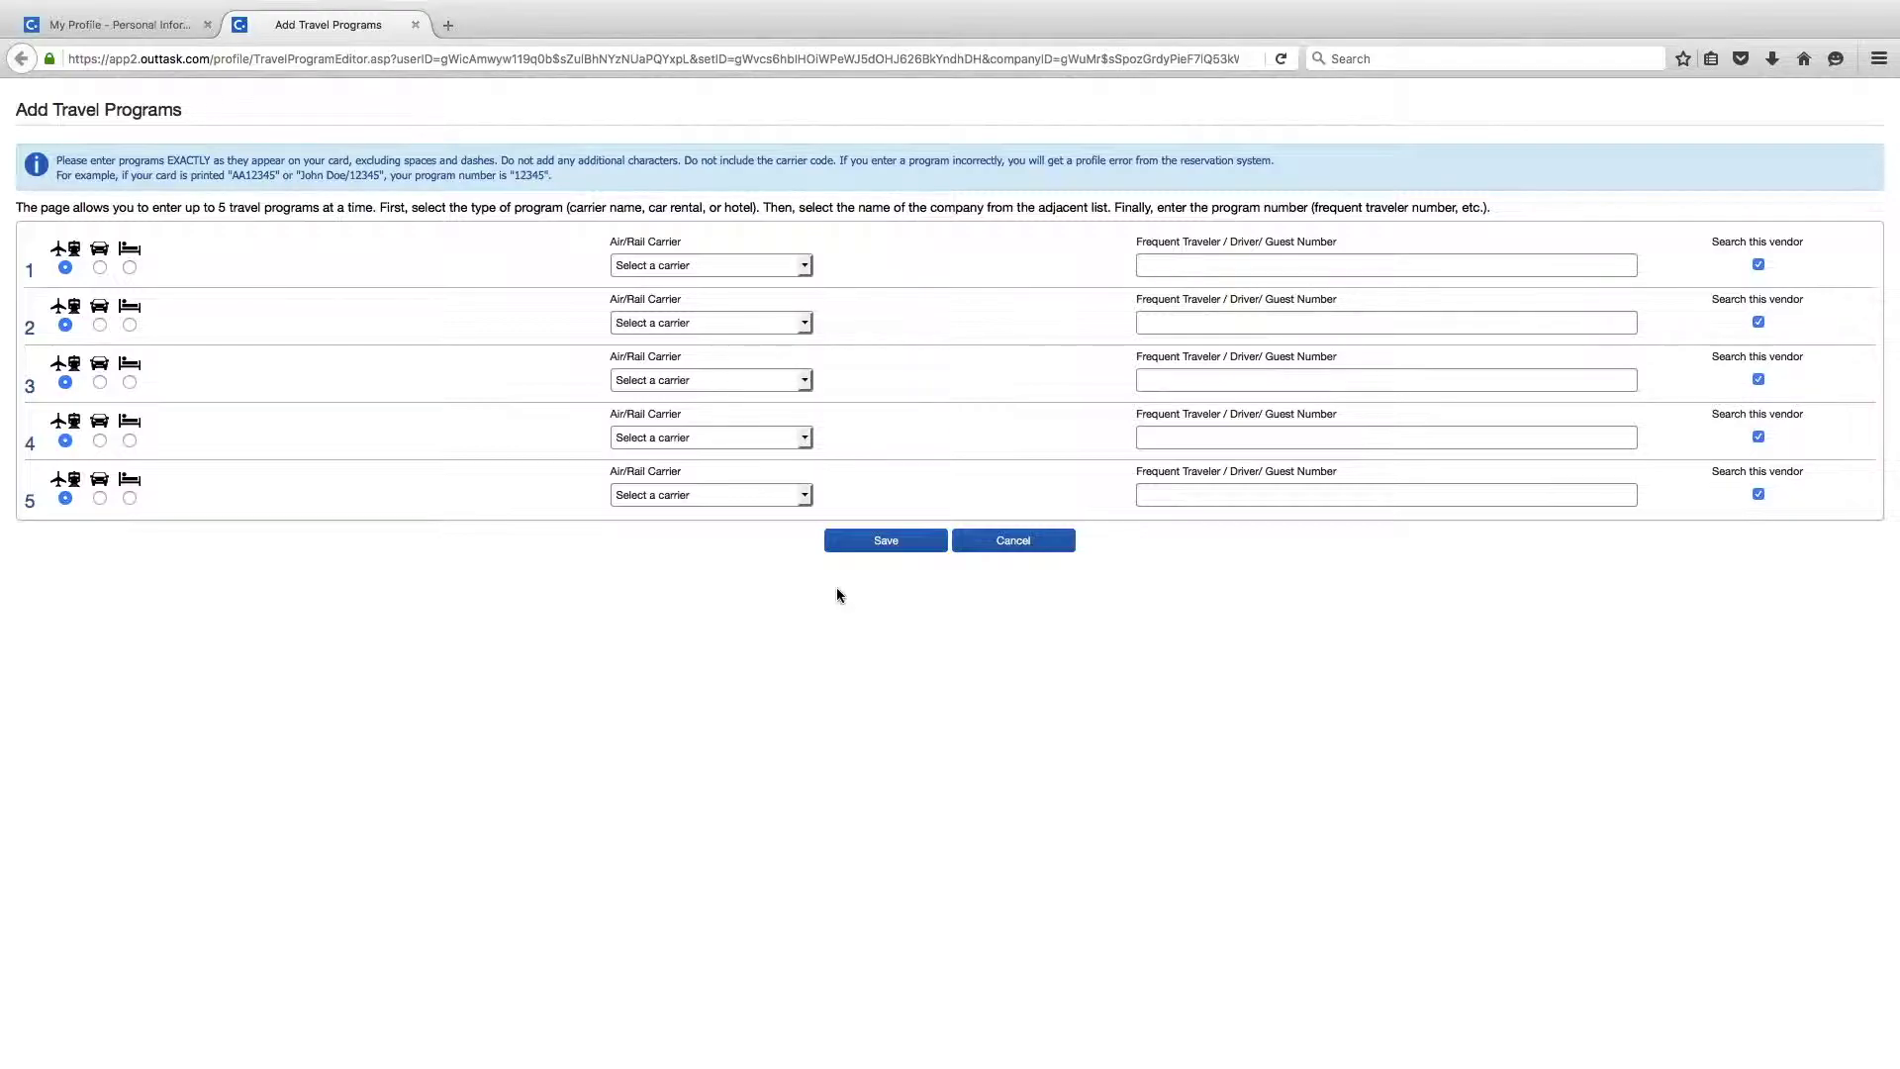
key("ctrl+w")
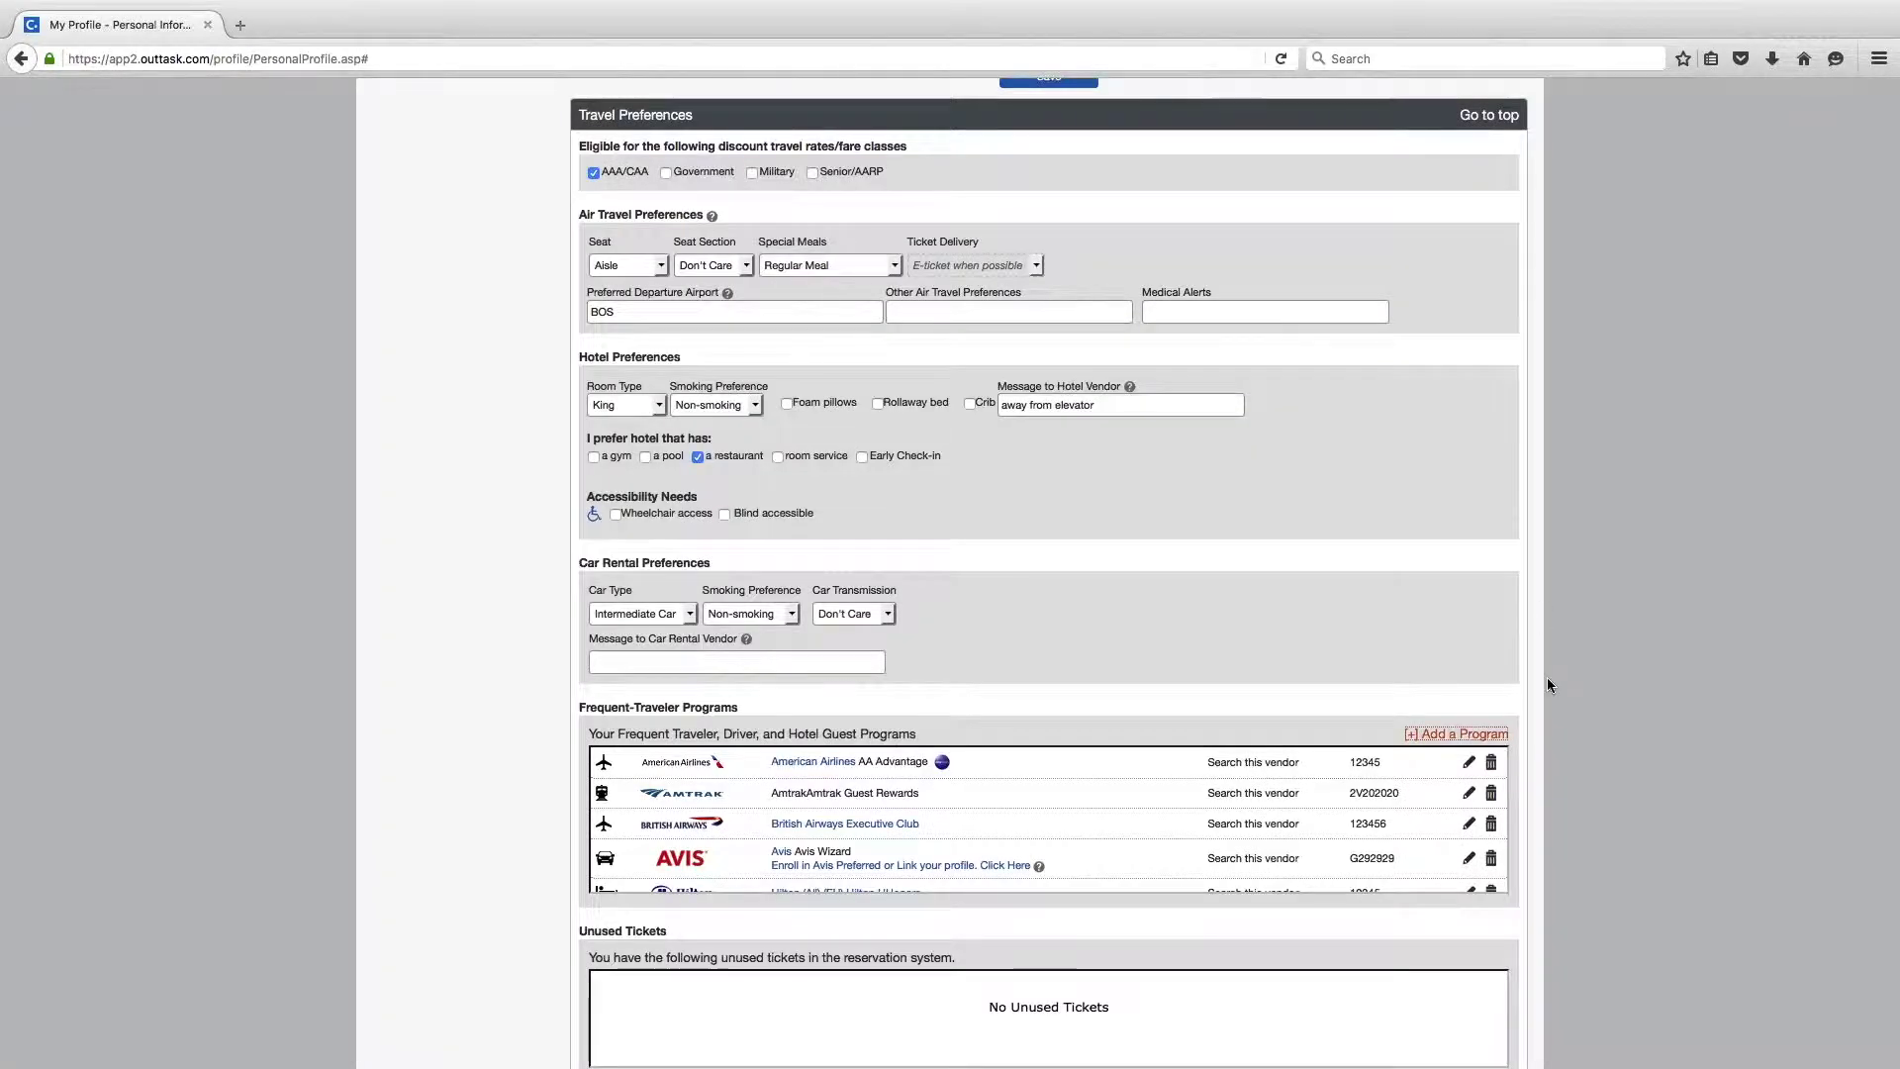
Step: Review the TSA Secure Flight, passport, assistant and credit card sections, and save the profile
scroll(1547, 644, "down", 2)
scroll(1552, 681, "down", 4)
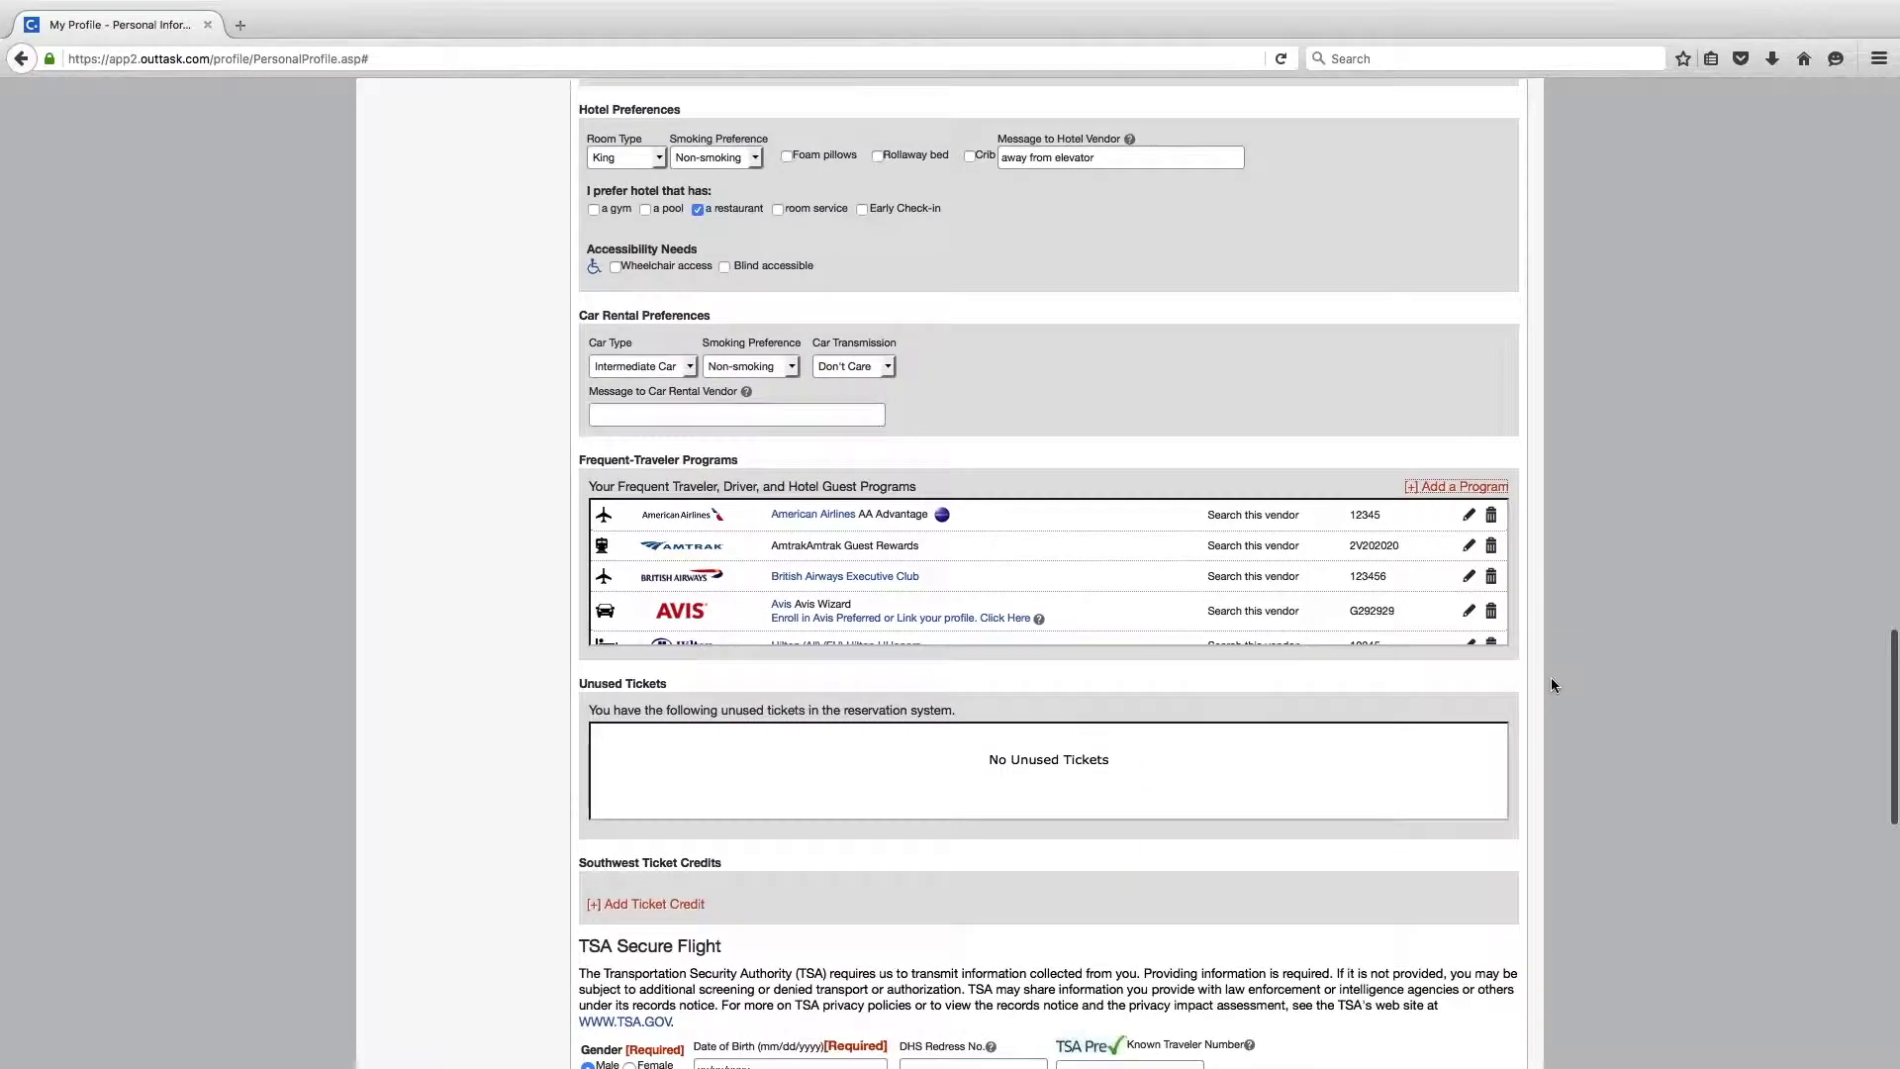
scroll(1552, 677, "down", 10)
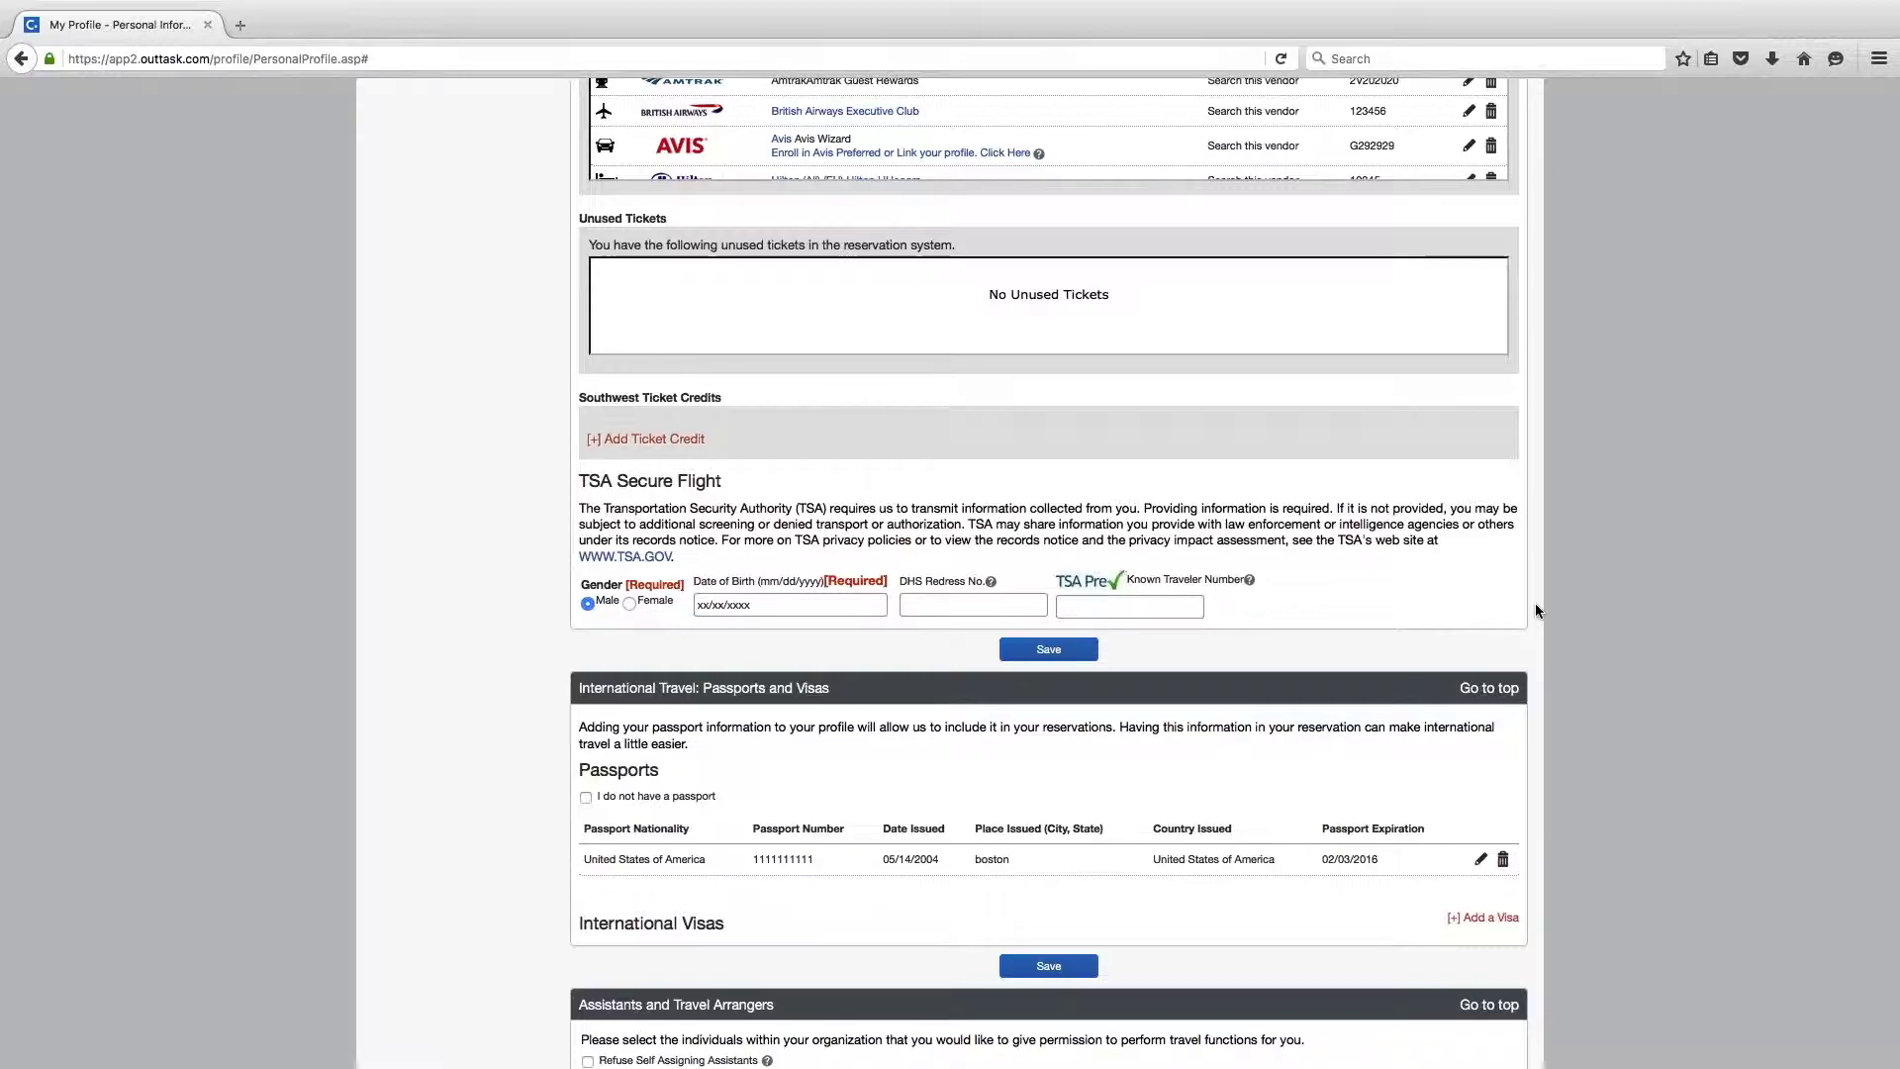
scroll(1536, 609, "down", 5)
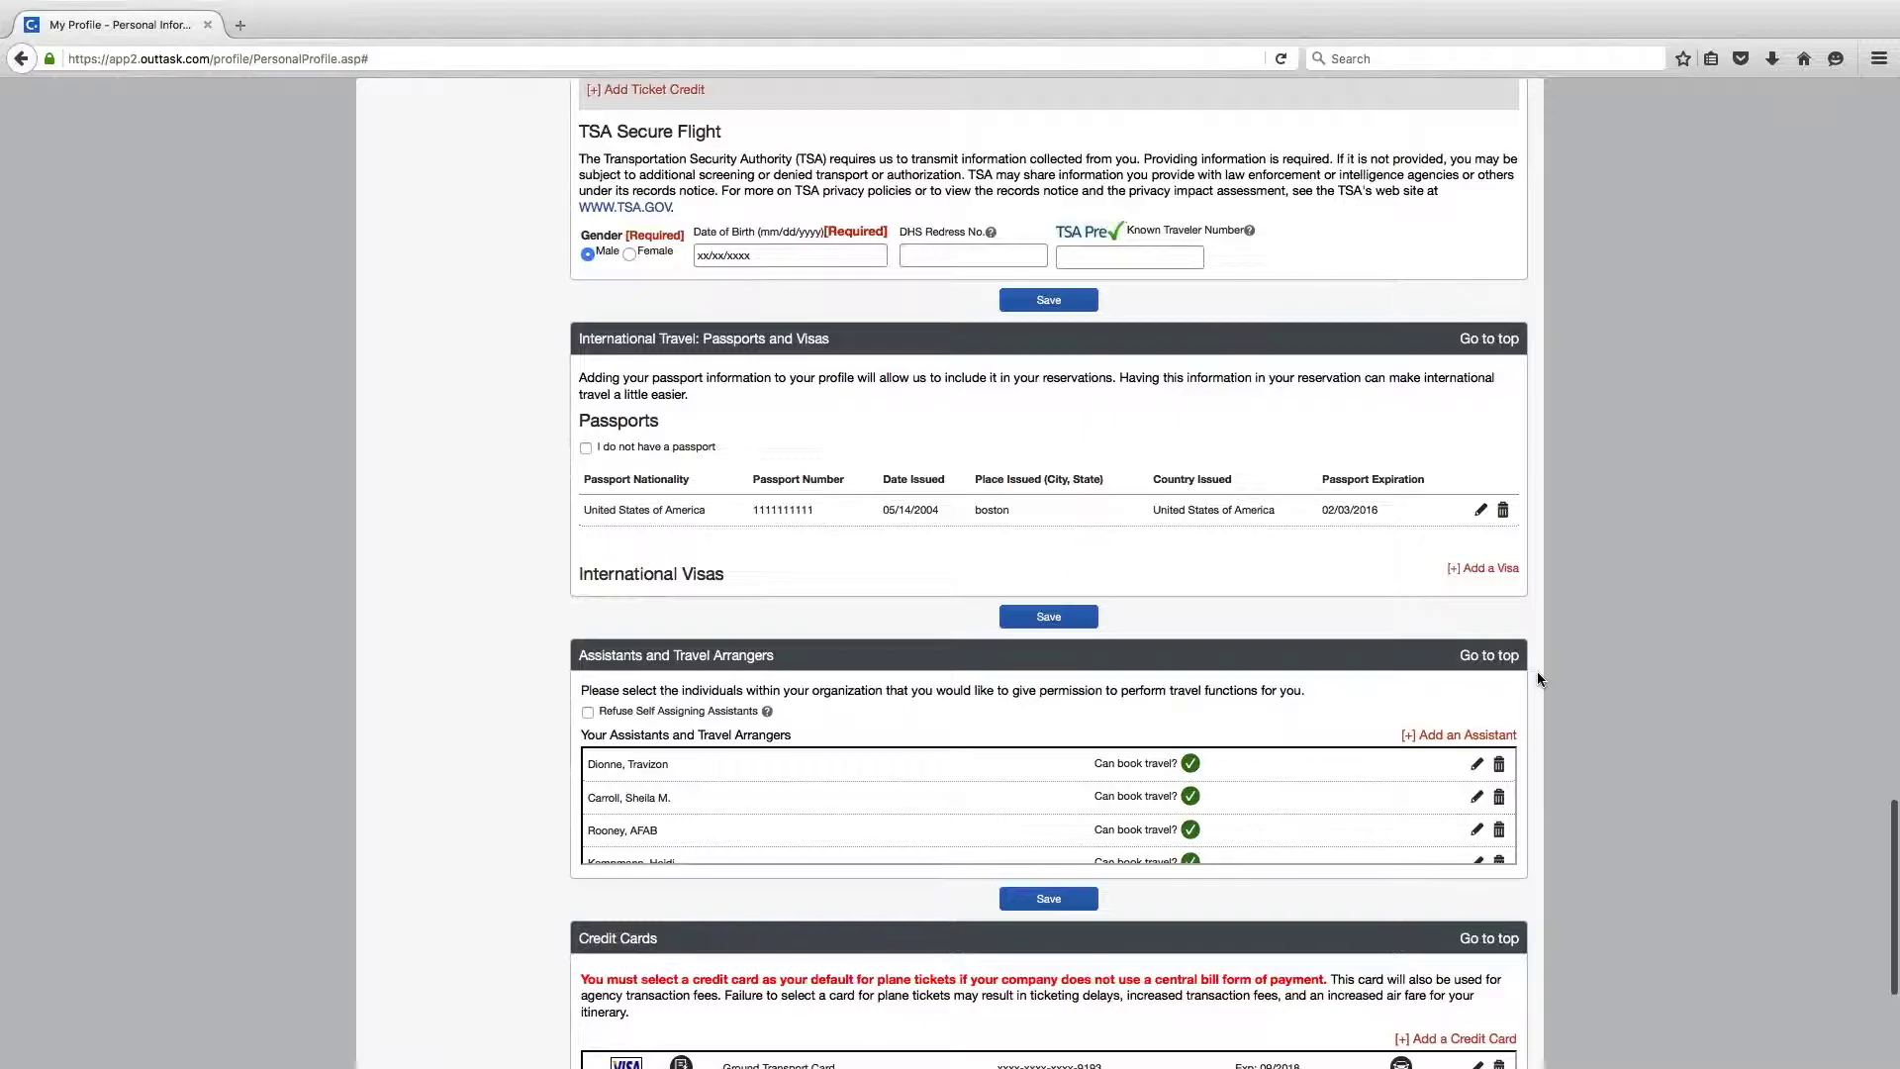
scroll(1539, 678, "down", 5)
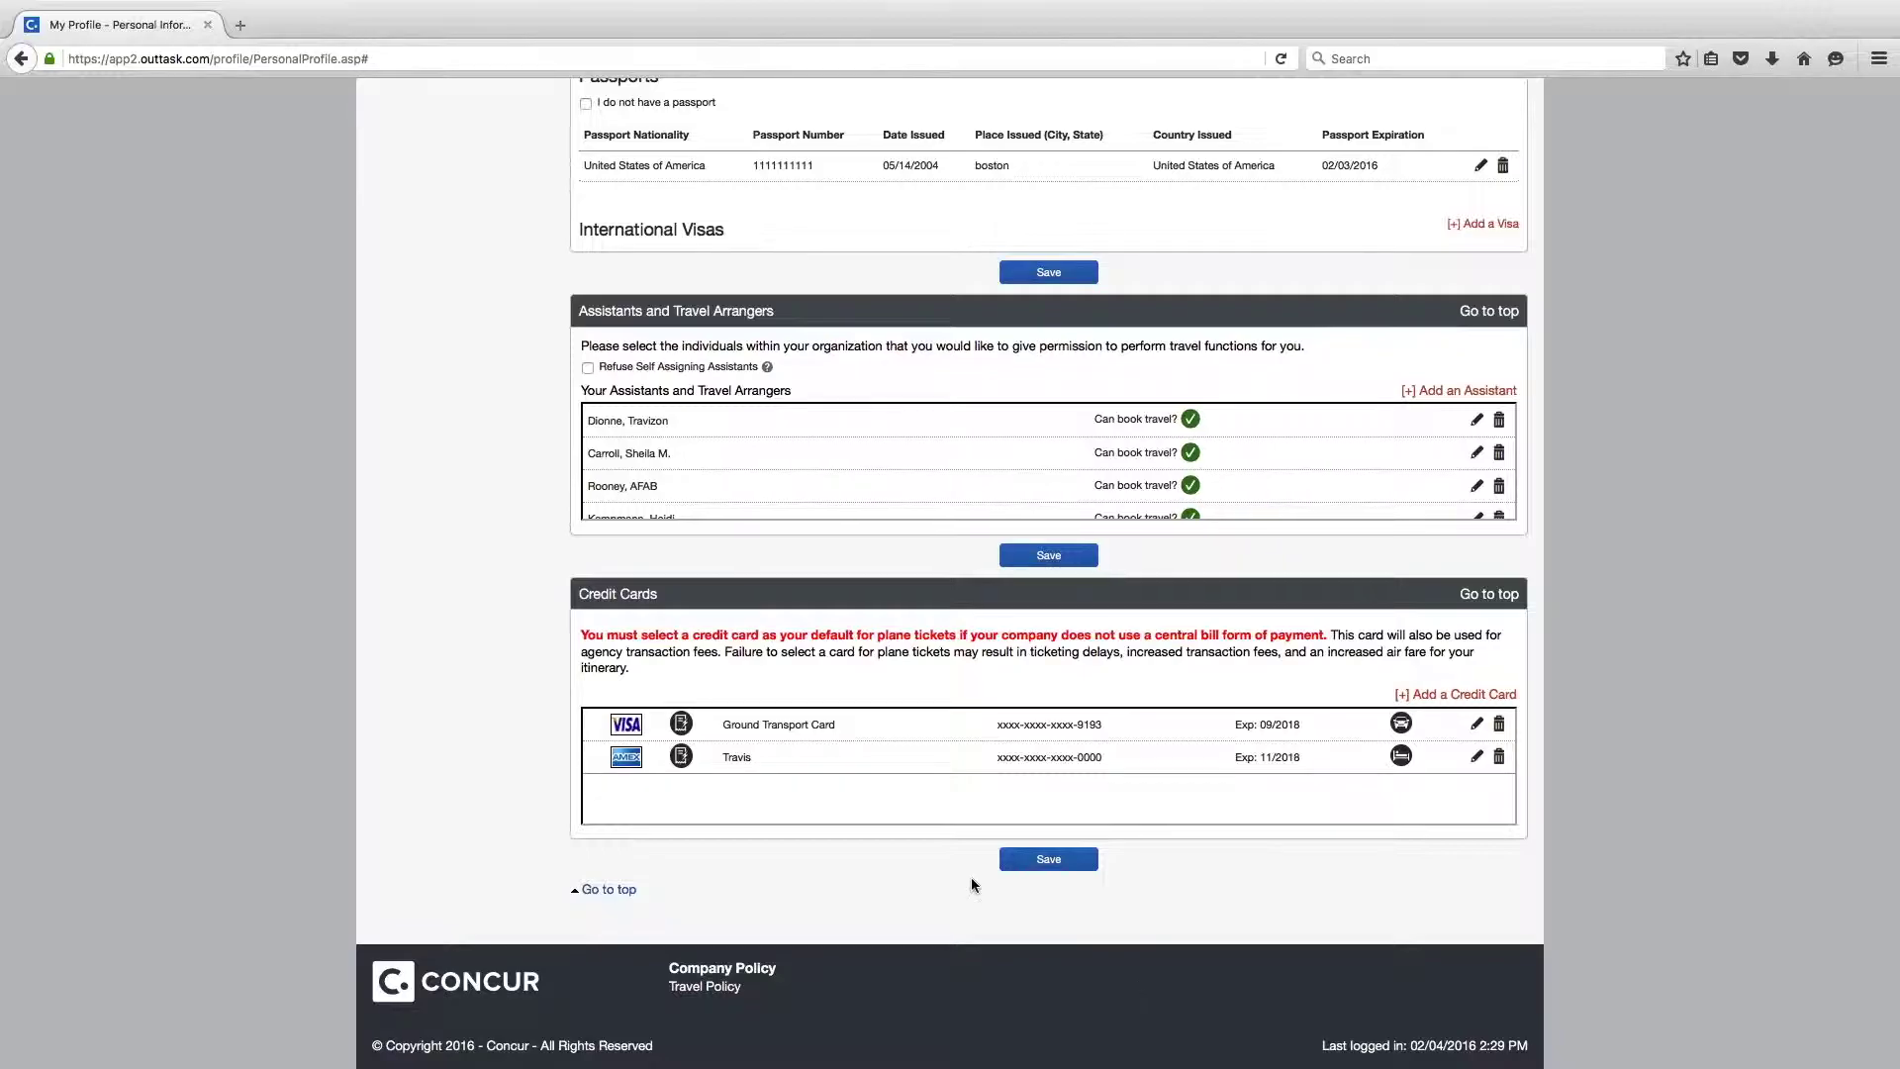
left_click(1044, 859)
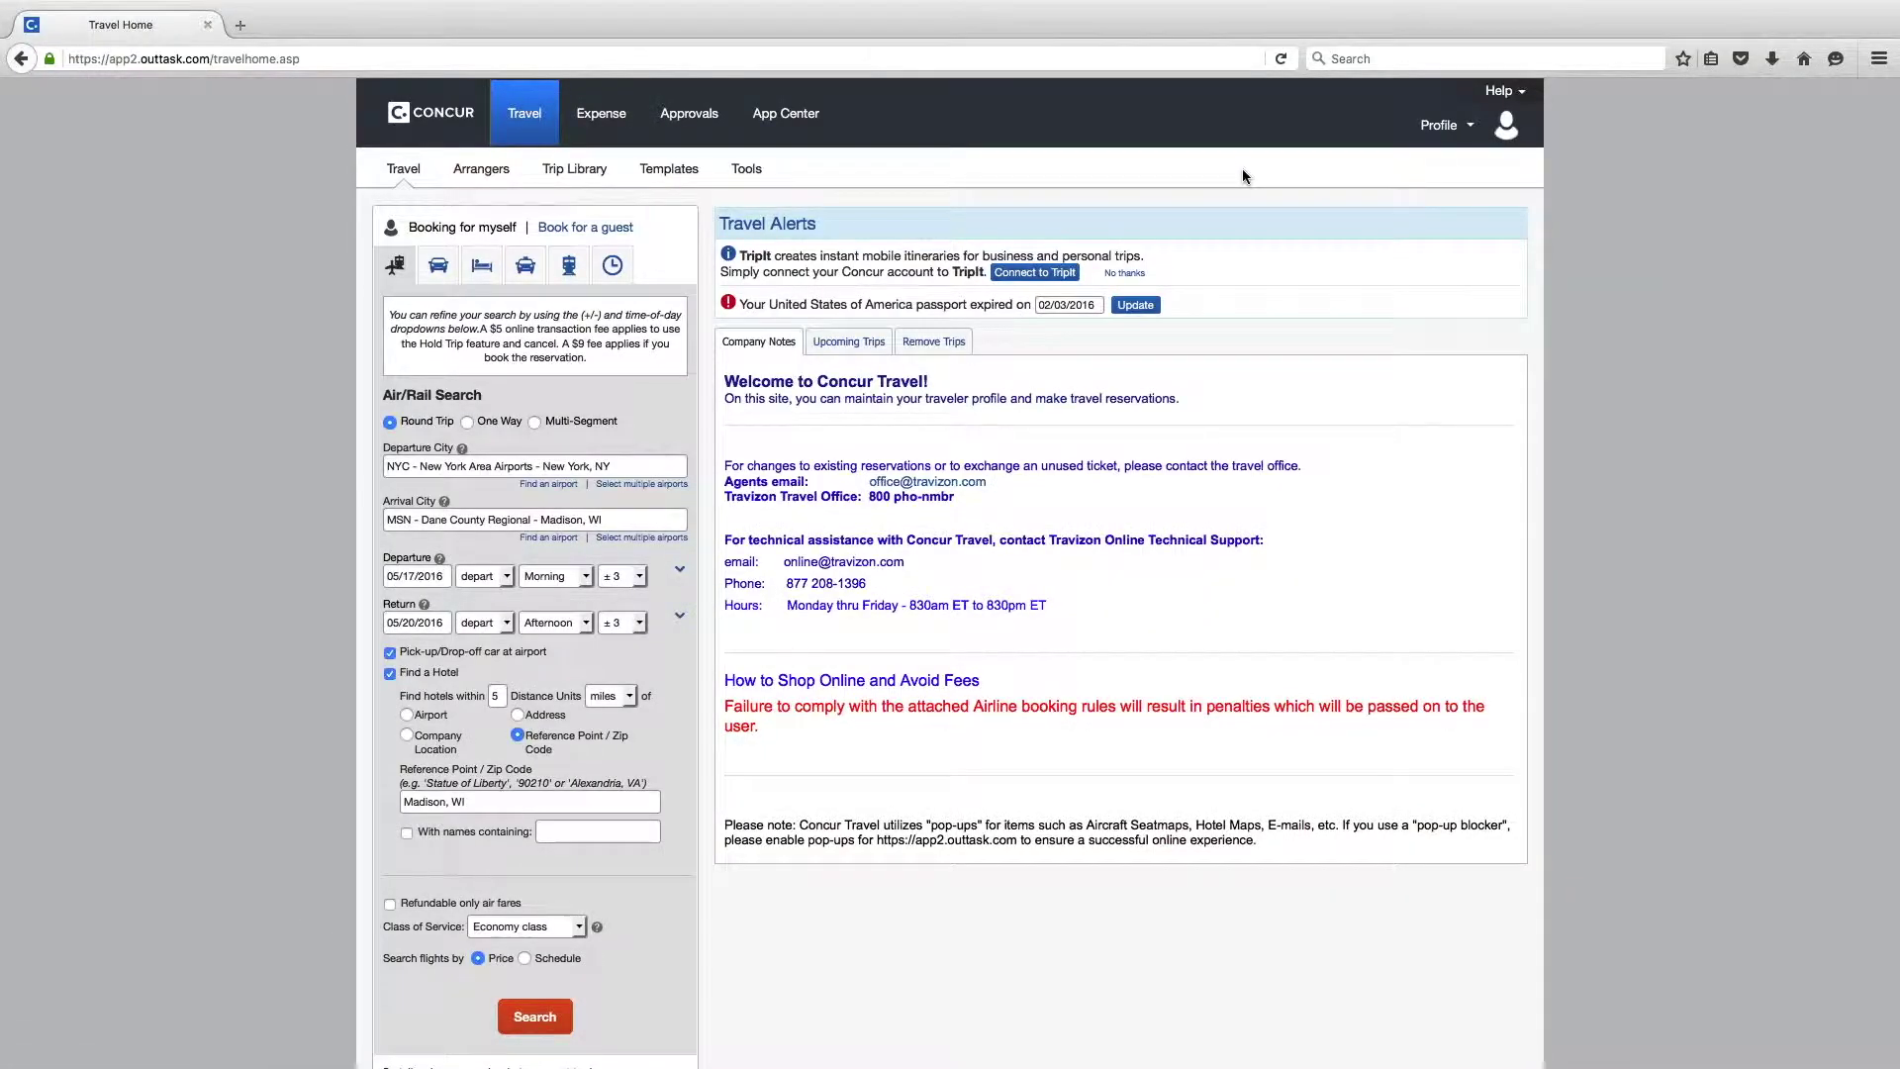
Step: Search the prefilled New York to Madison round trip and select the $466.70 Delta fare with the 06:00a departure via DTW
left_click(531, 1024)
left_click(532, 1020)
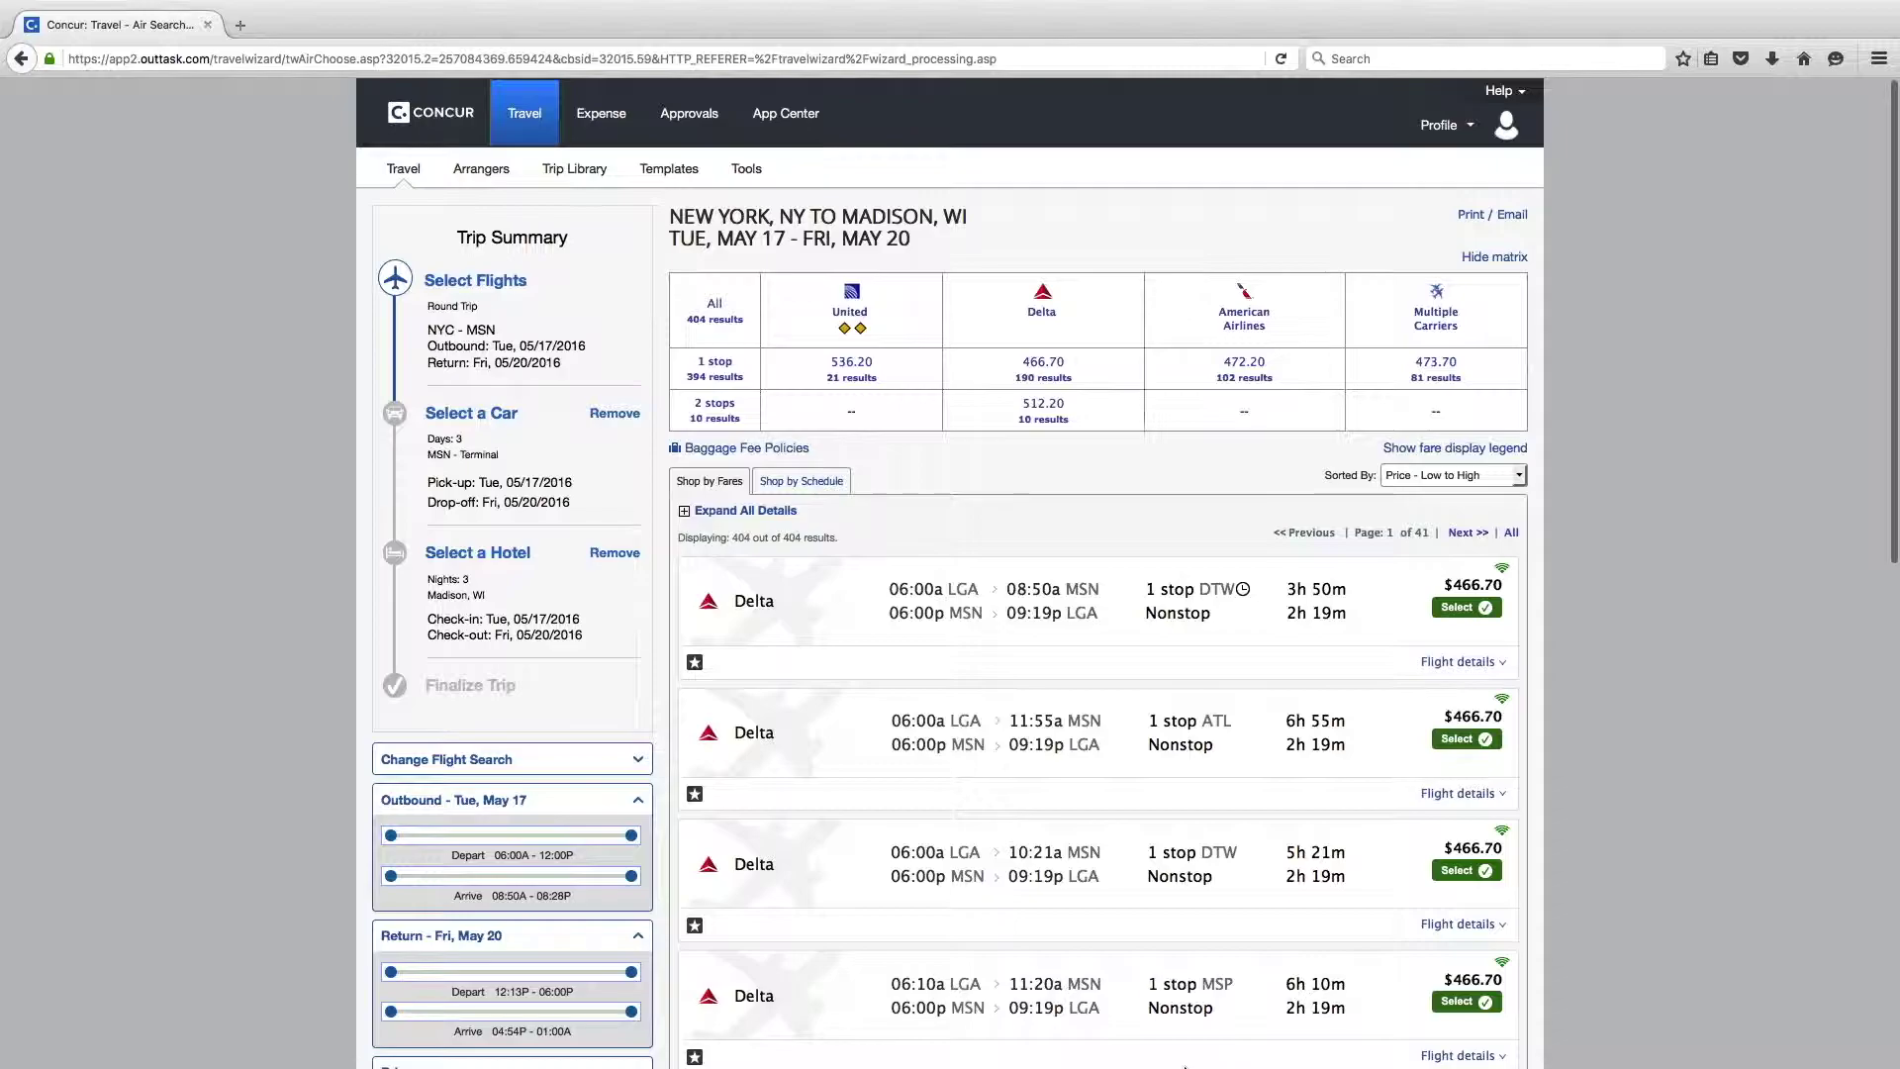
left_click(1460, 607)
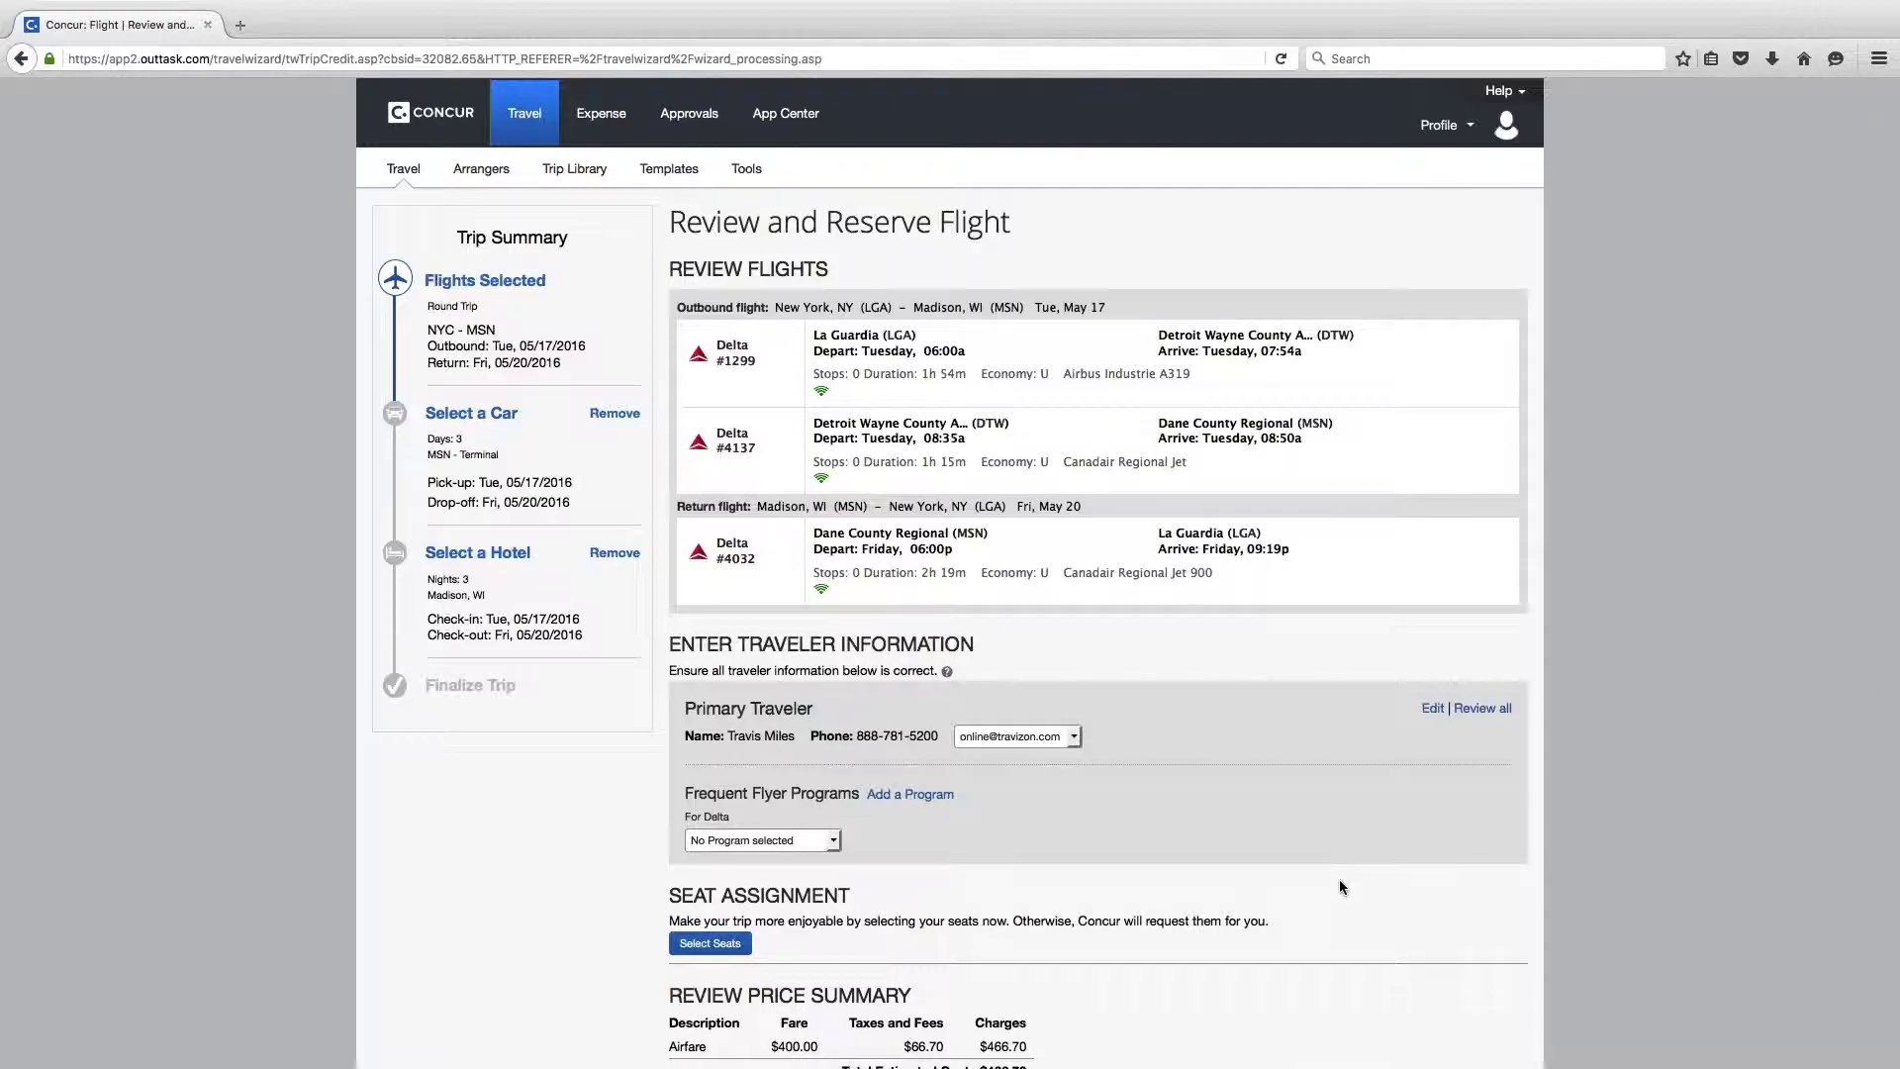
Step: Set the flight's payment method to the card under the traveler's own name and reserve the flight
scroll(1339, 886, "down", 5)
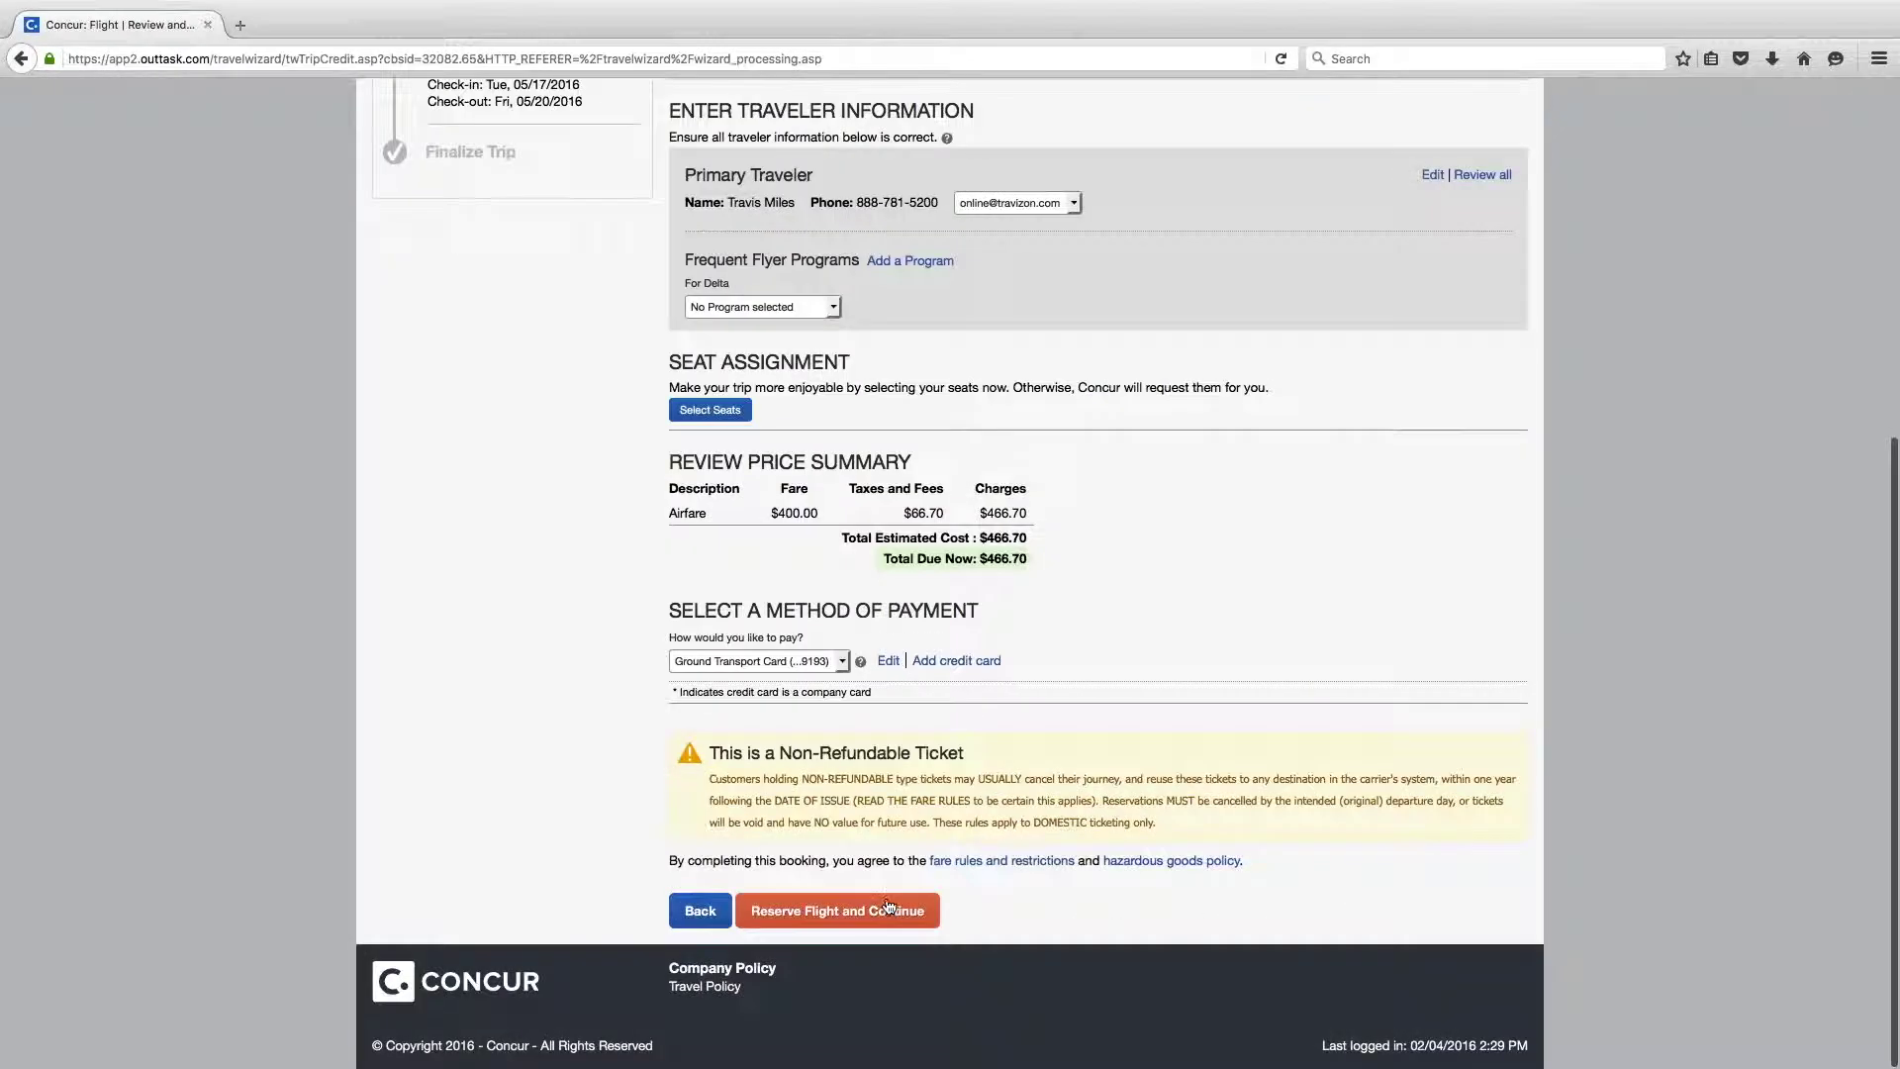
left_click(792, 662)
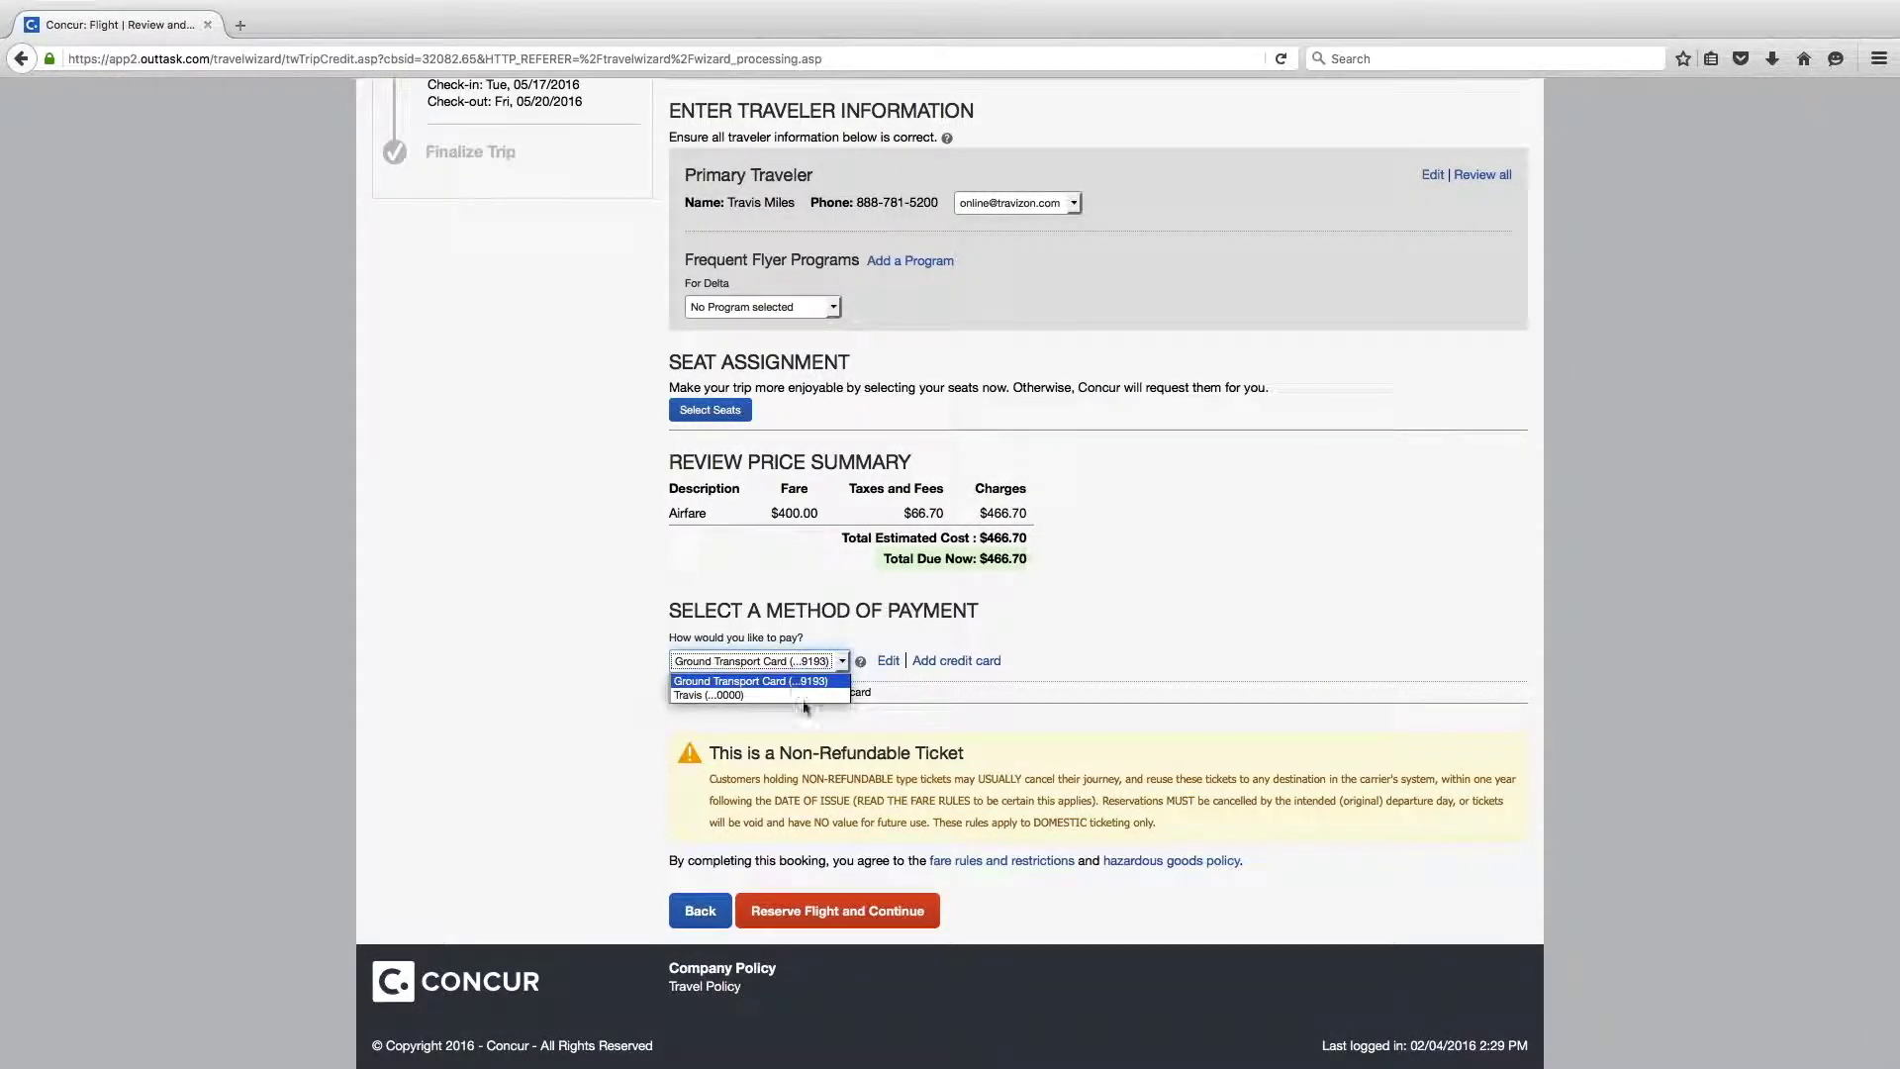
left_click(797, 695)
left_click(891, 920)
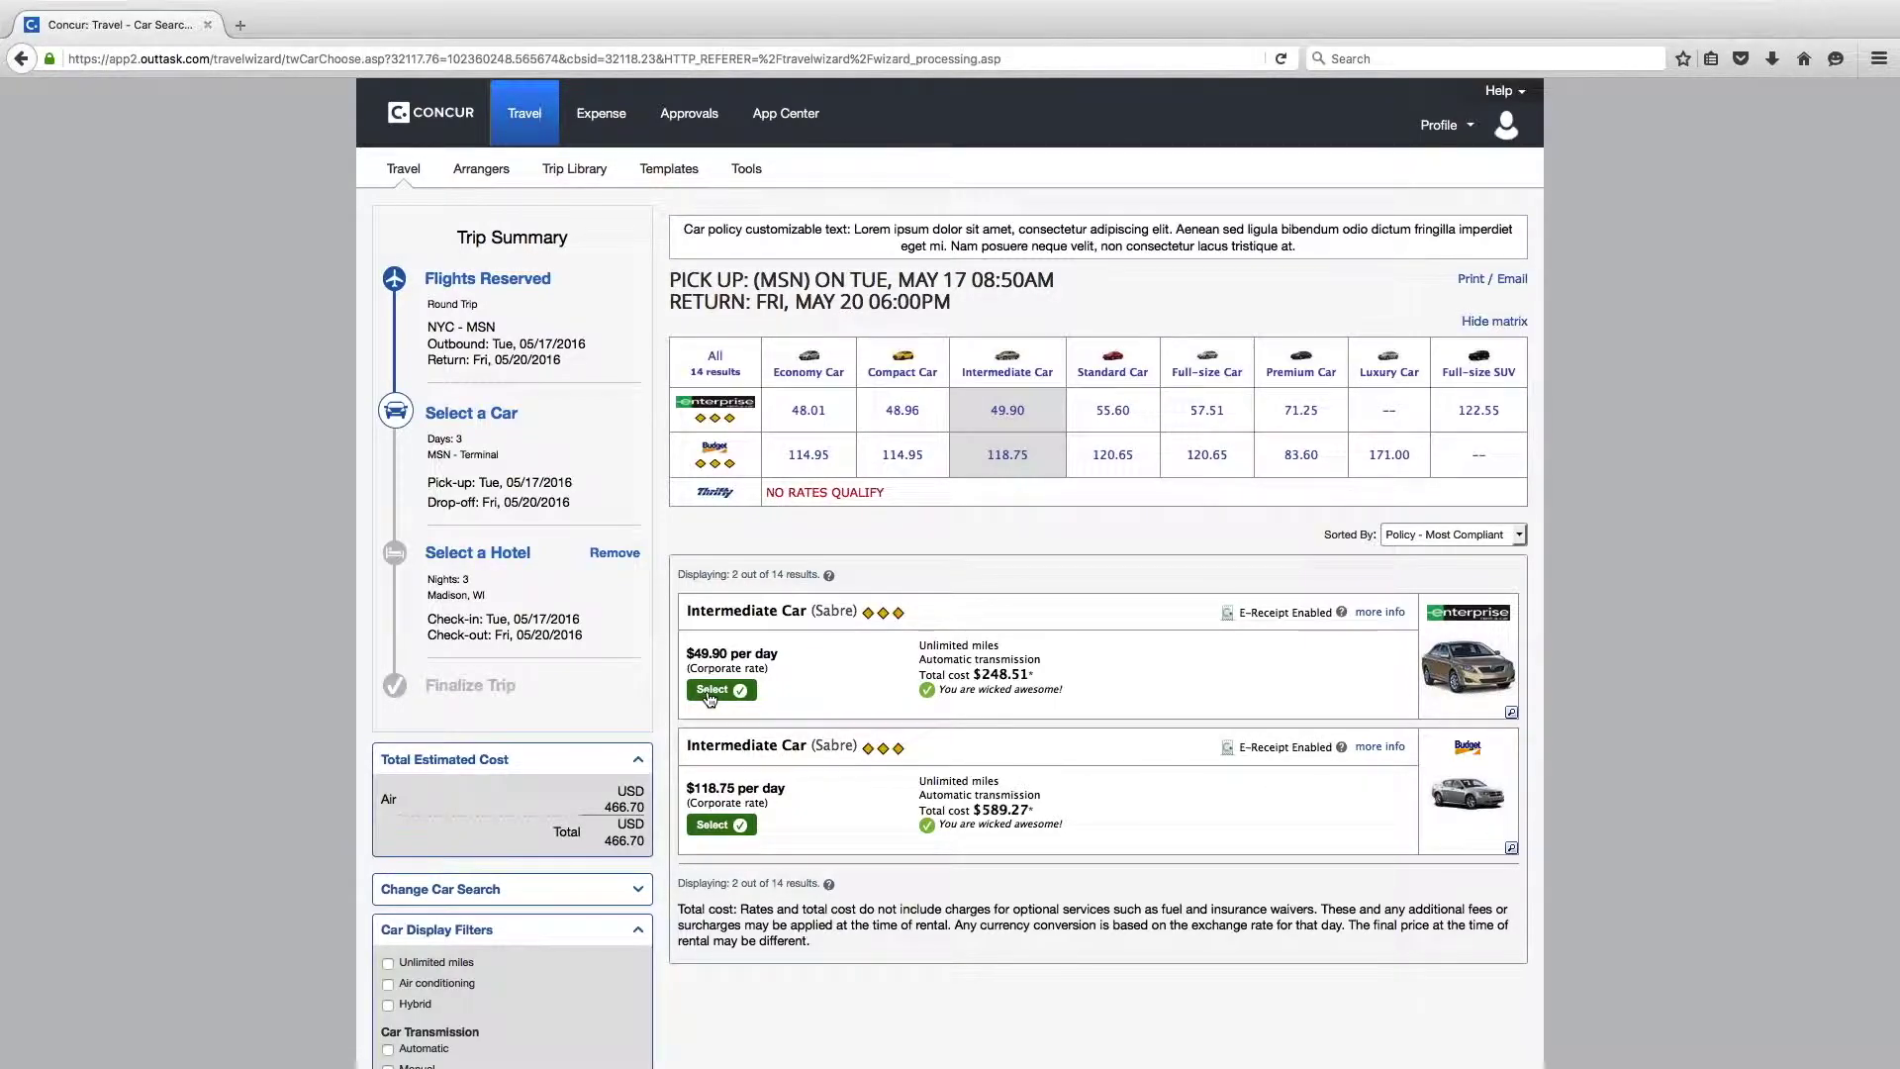
Step: Select the Enterprise intermediate car at $49.90 per day, set payment to the card under the traveler's own name, and reserve it
left_click(713, 691)
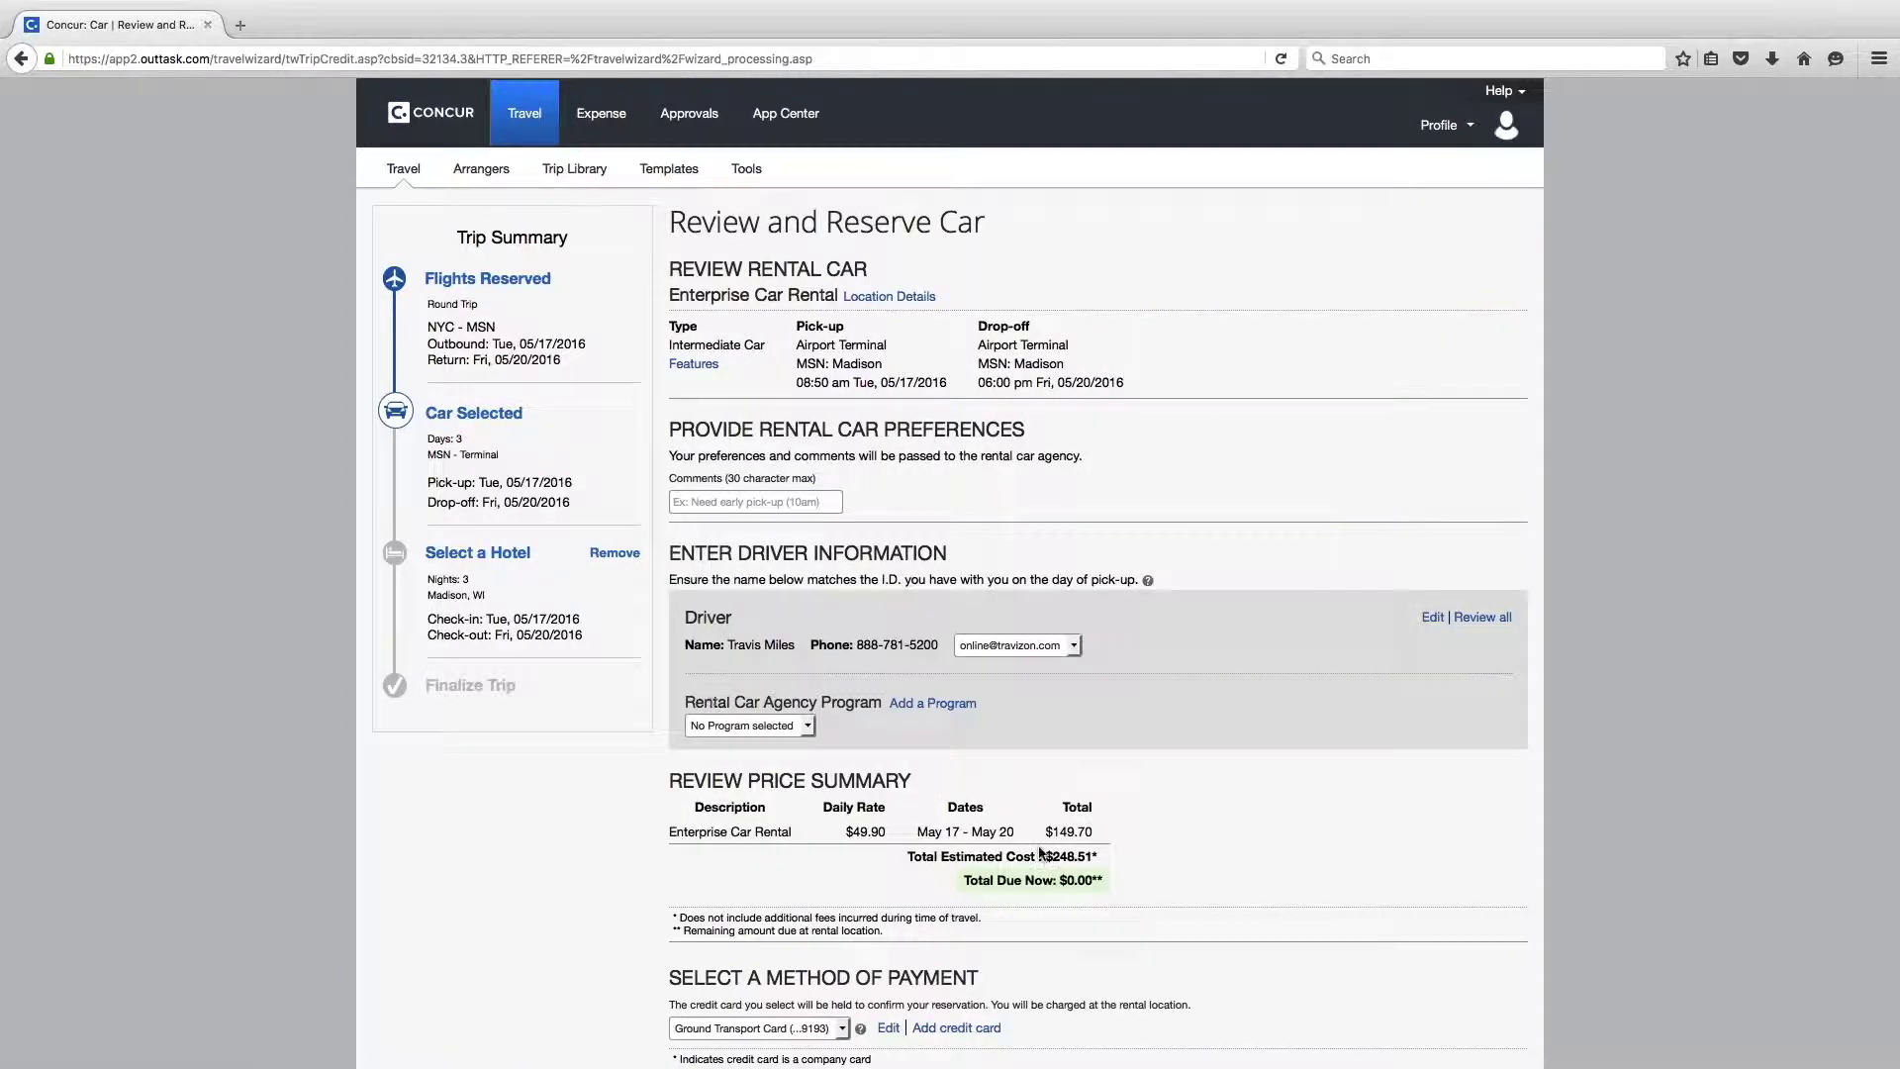
scroll(1039, 853, "down", 3)
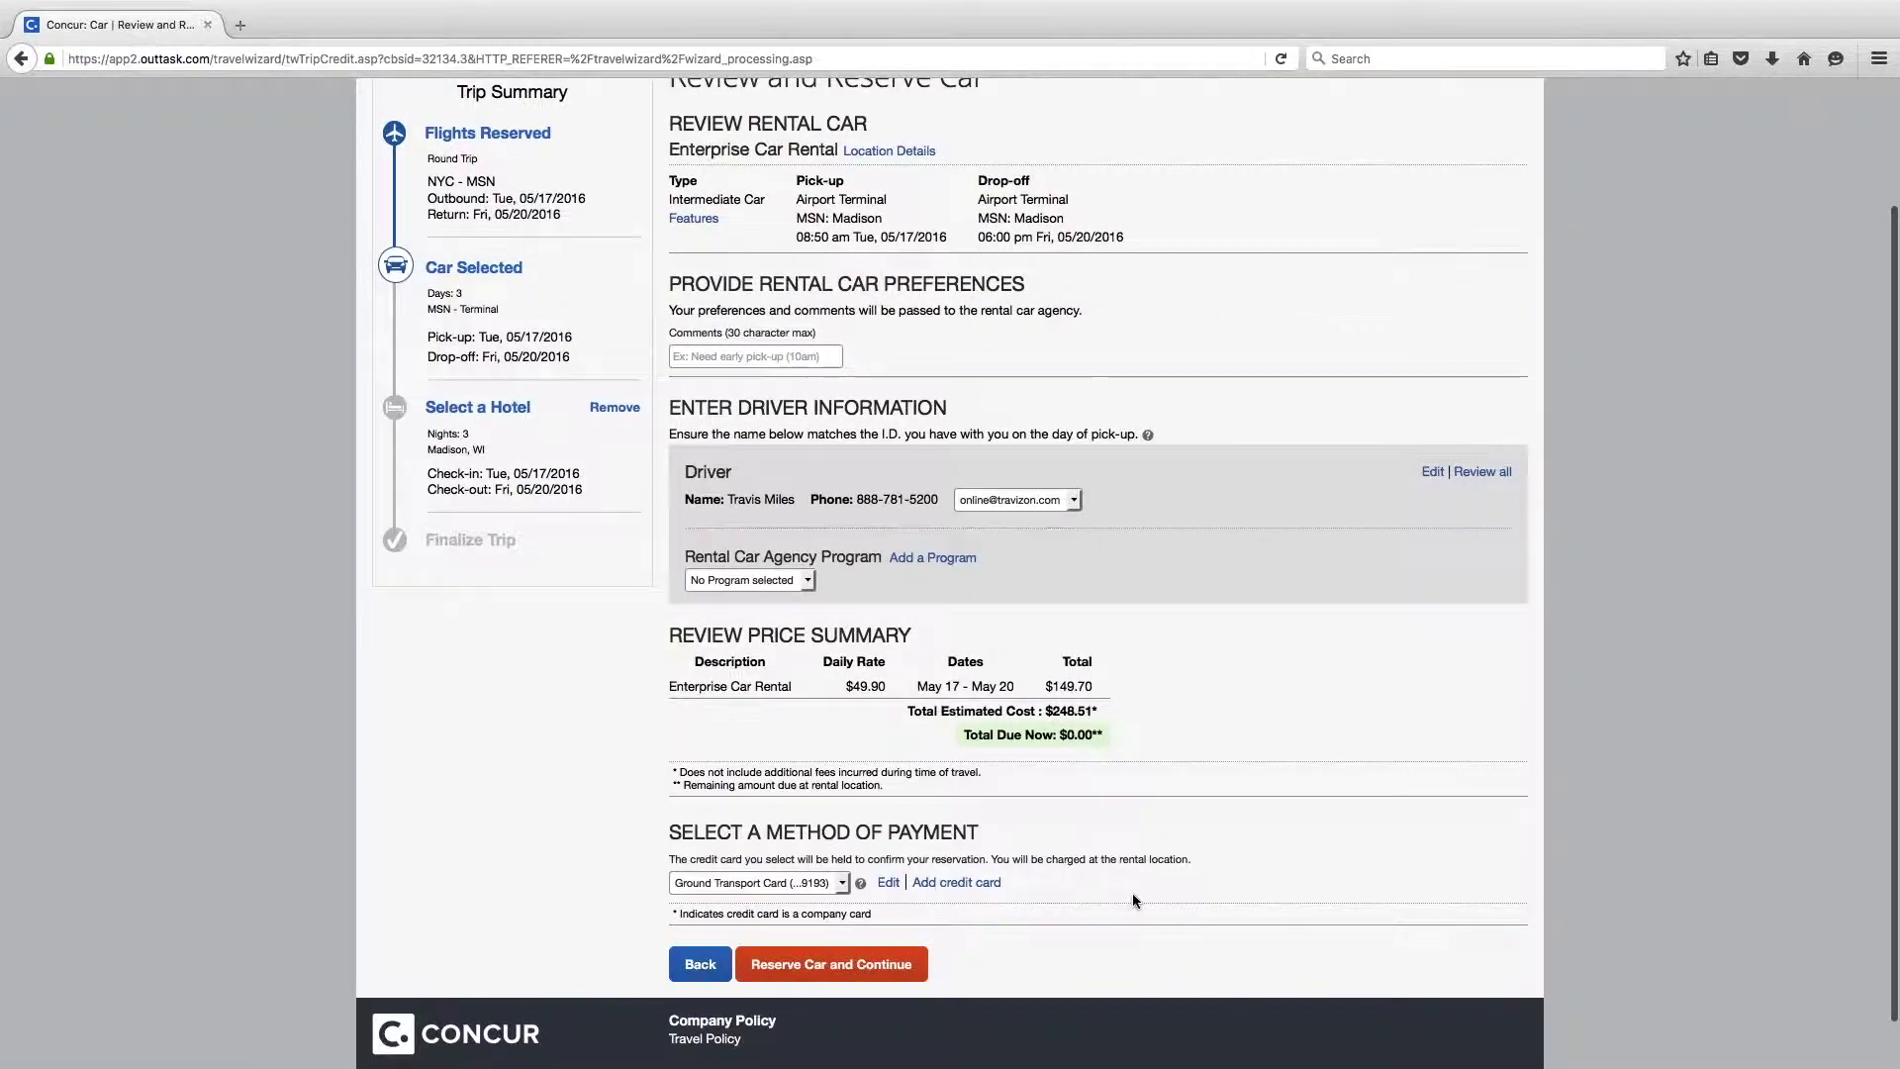
scroll(1132, 893, "down", 1)
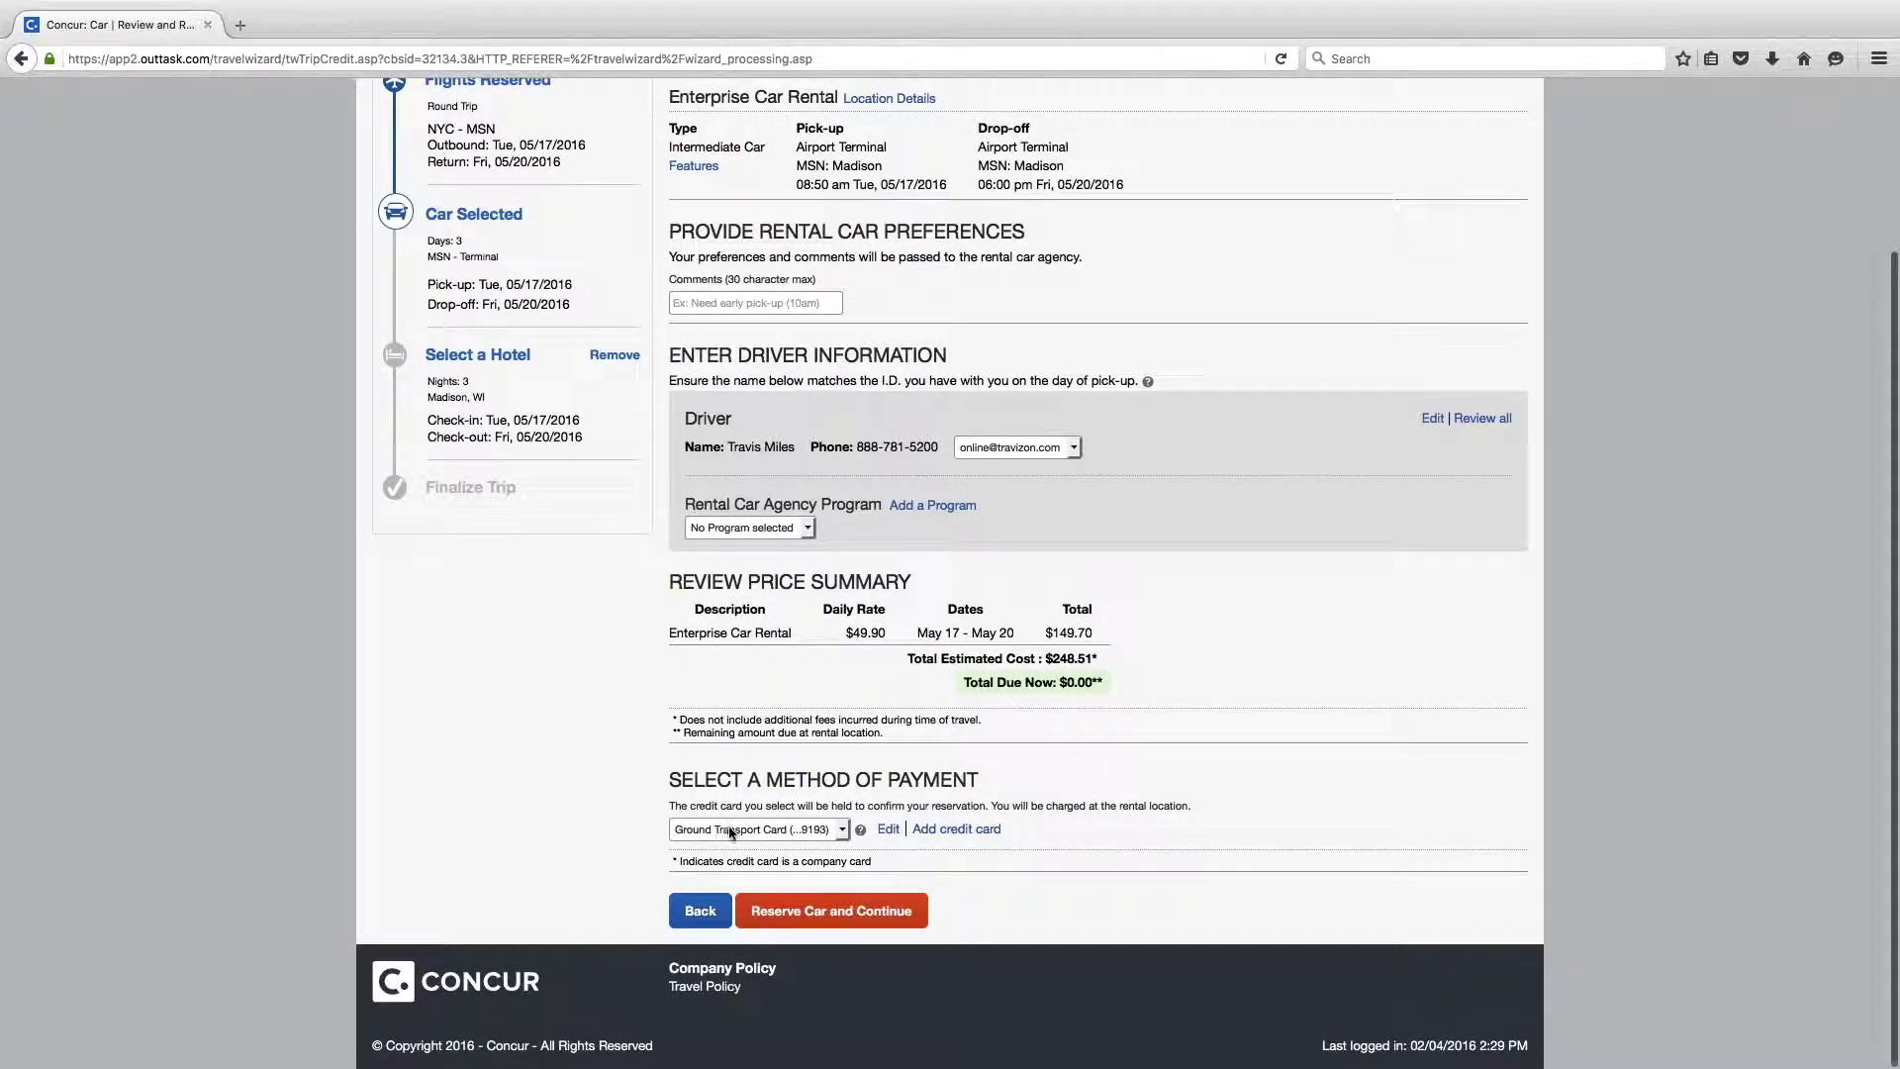
left_click(732, 832)
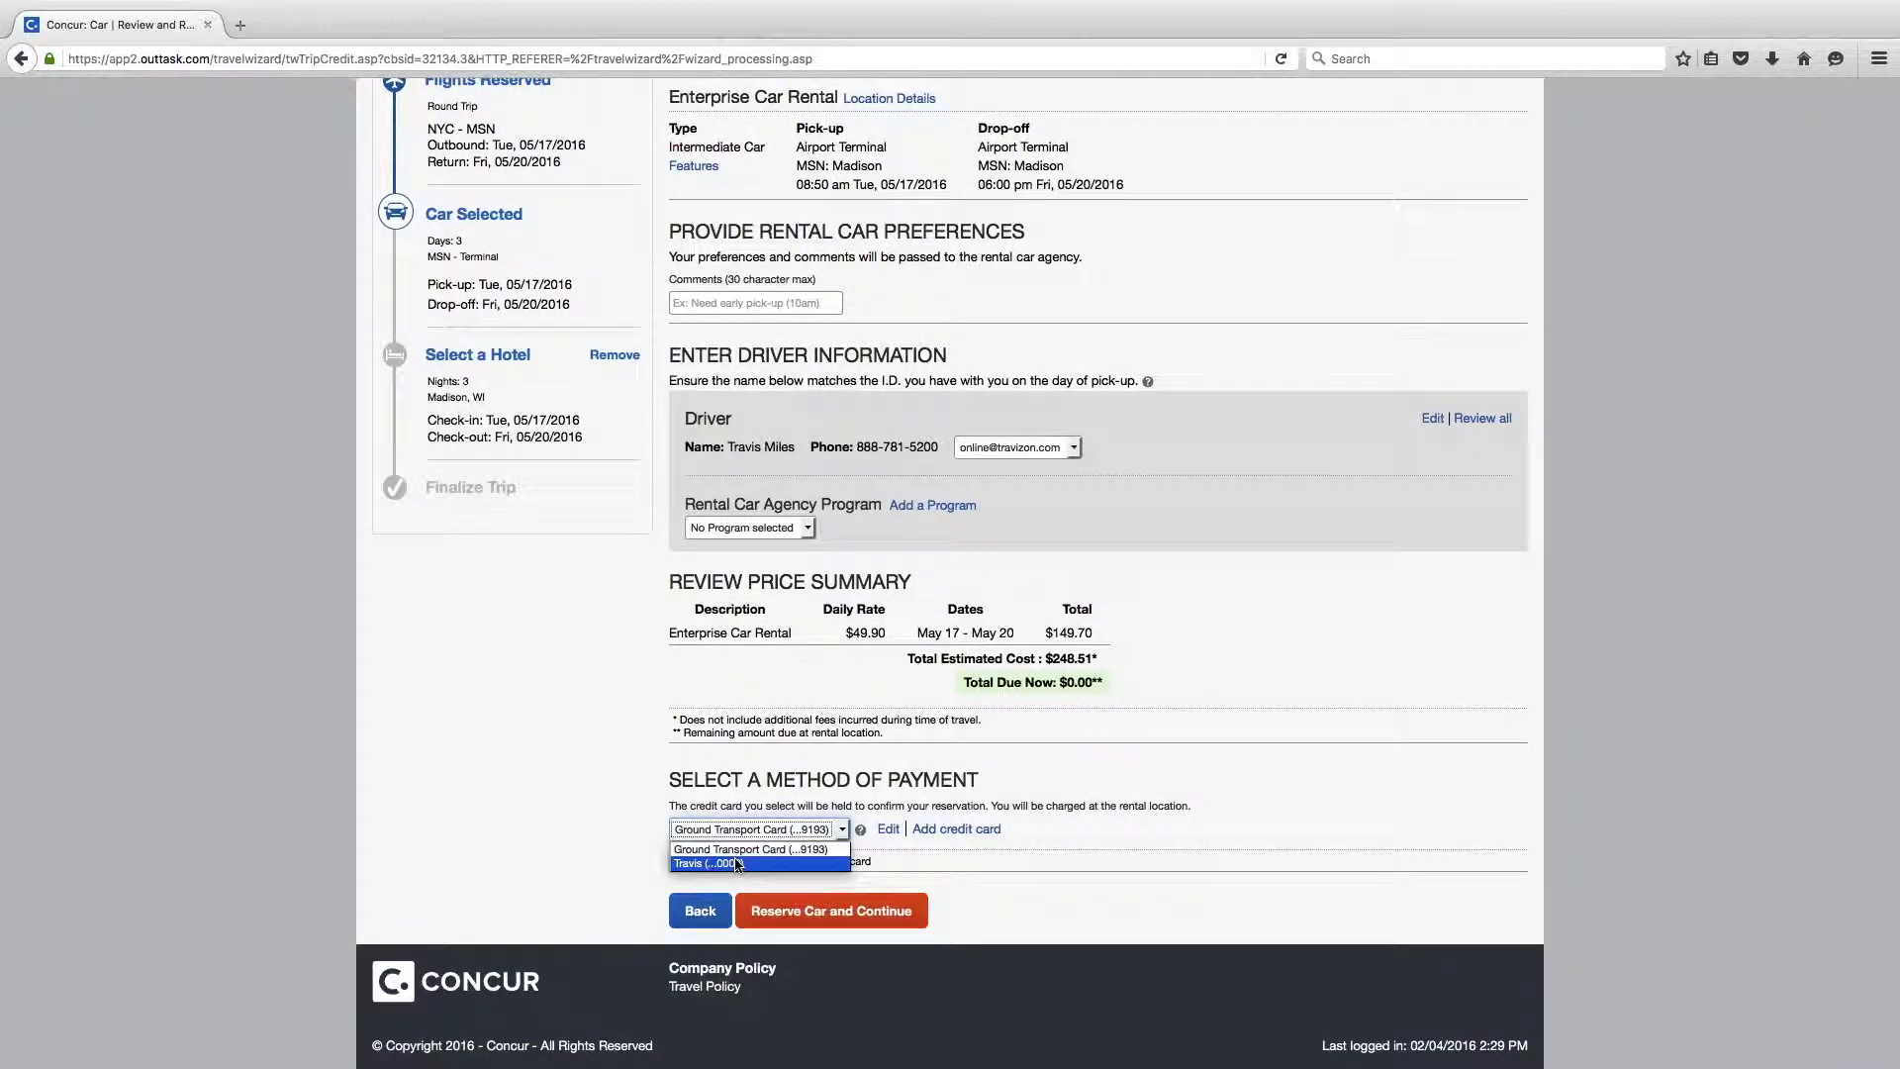
left_click(738, 863)
left_click(876, 909)
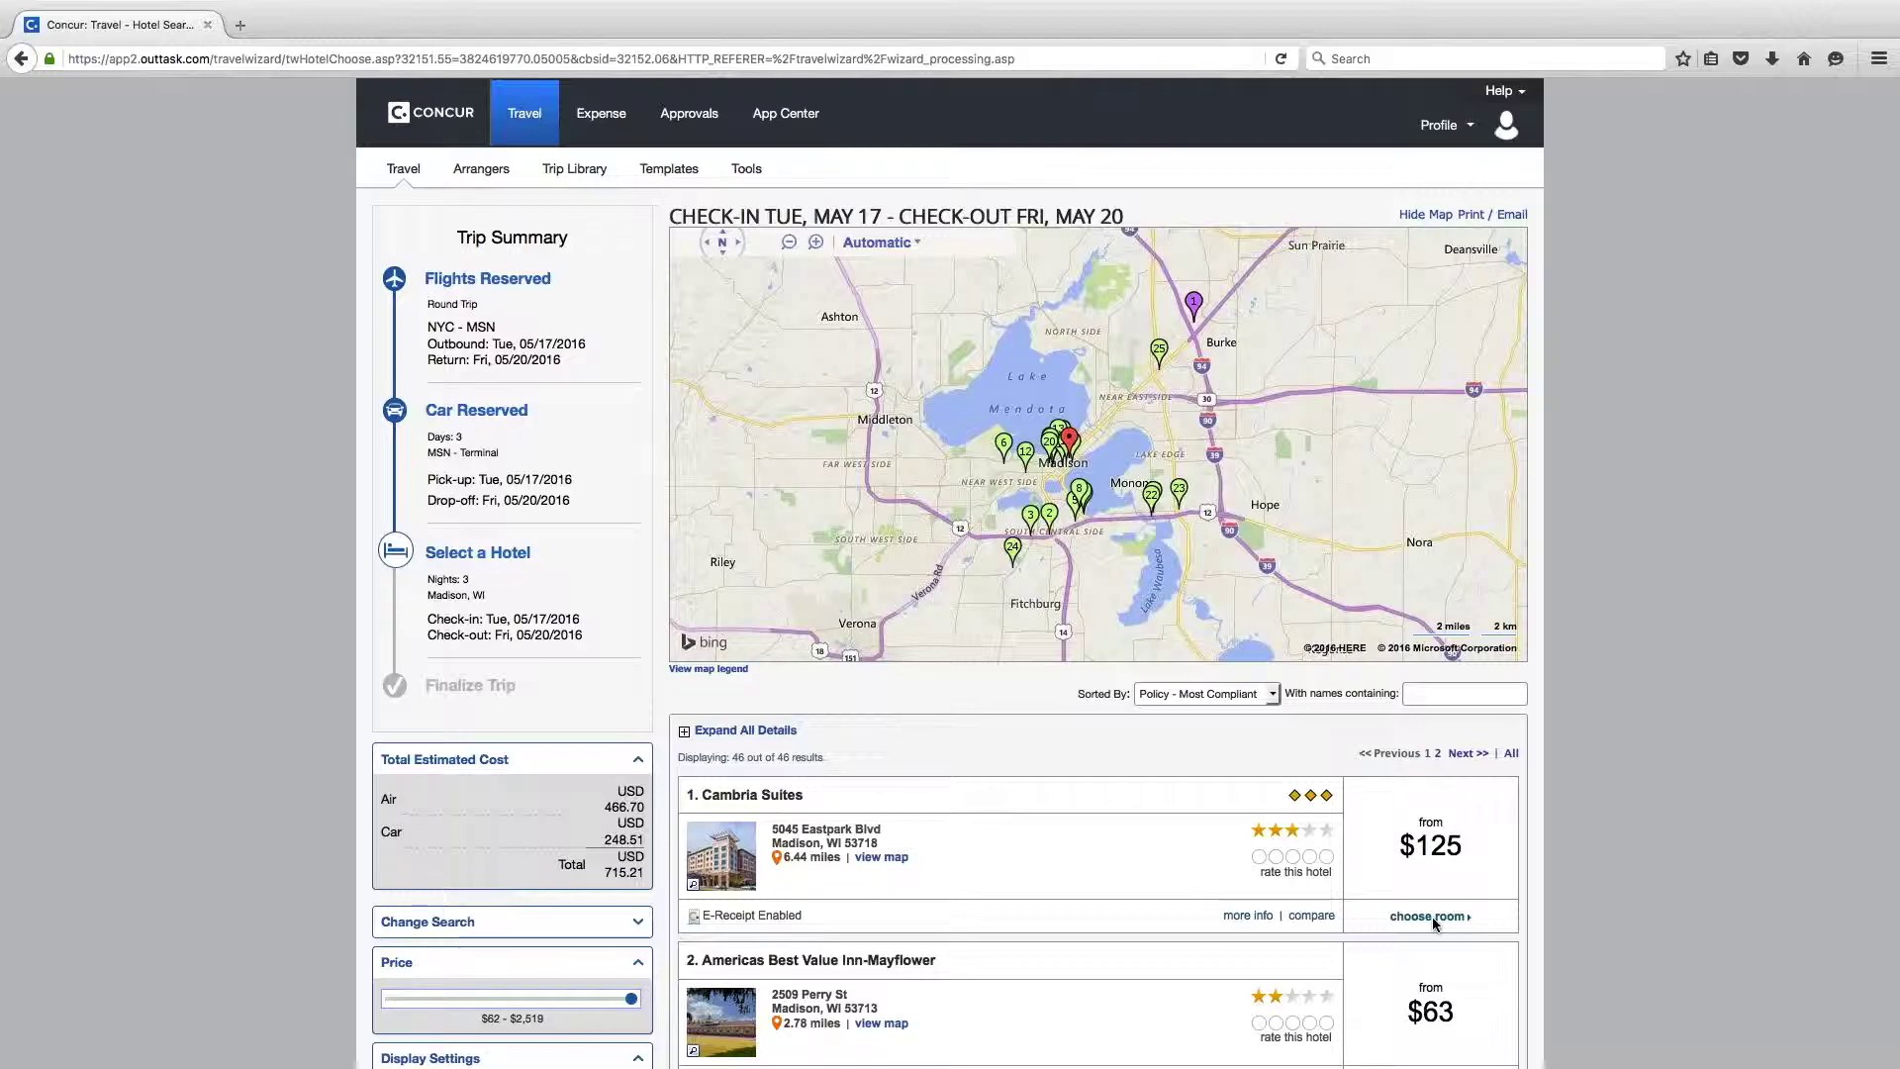
Step: Show the rooms at Cambria Suites and select the $125 AAA rate for the 1 King Bed suite with sofa bed
left_click(1433, 916)
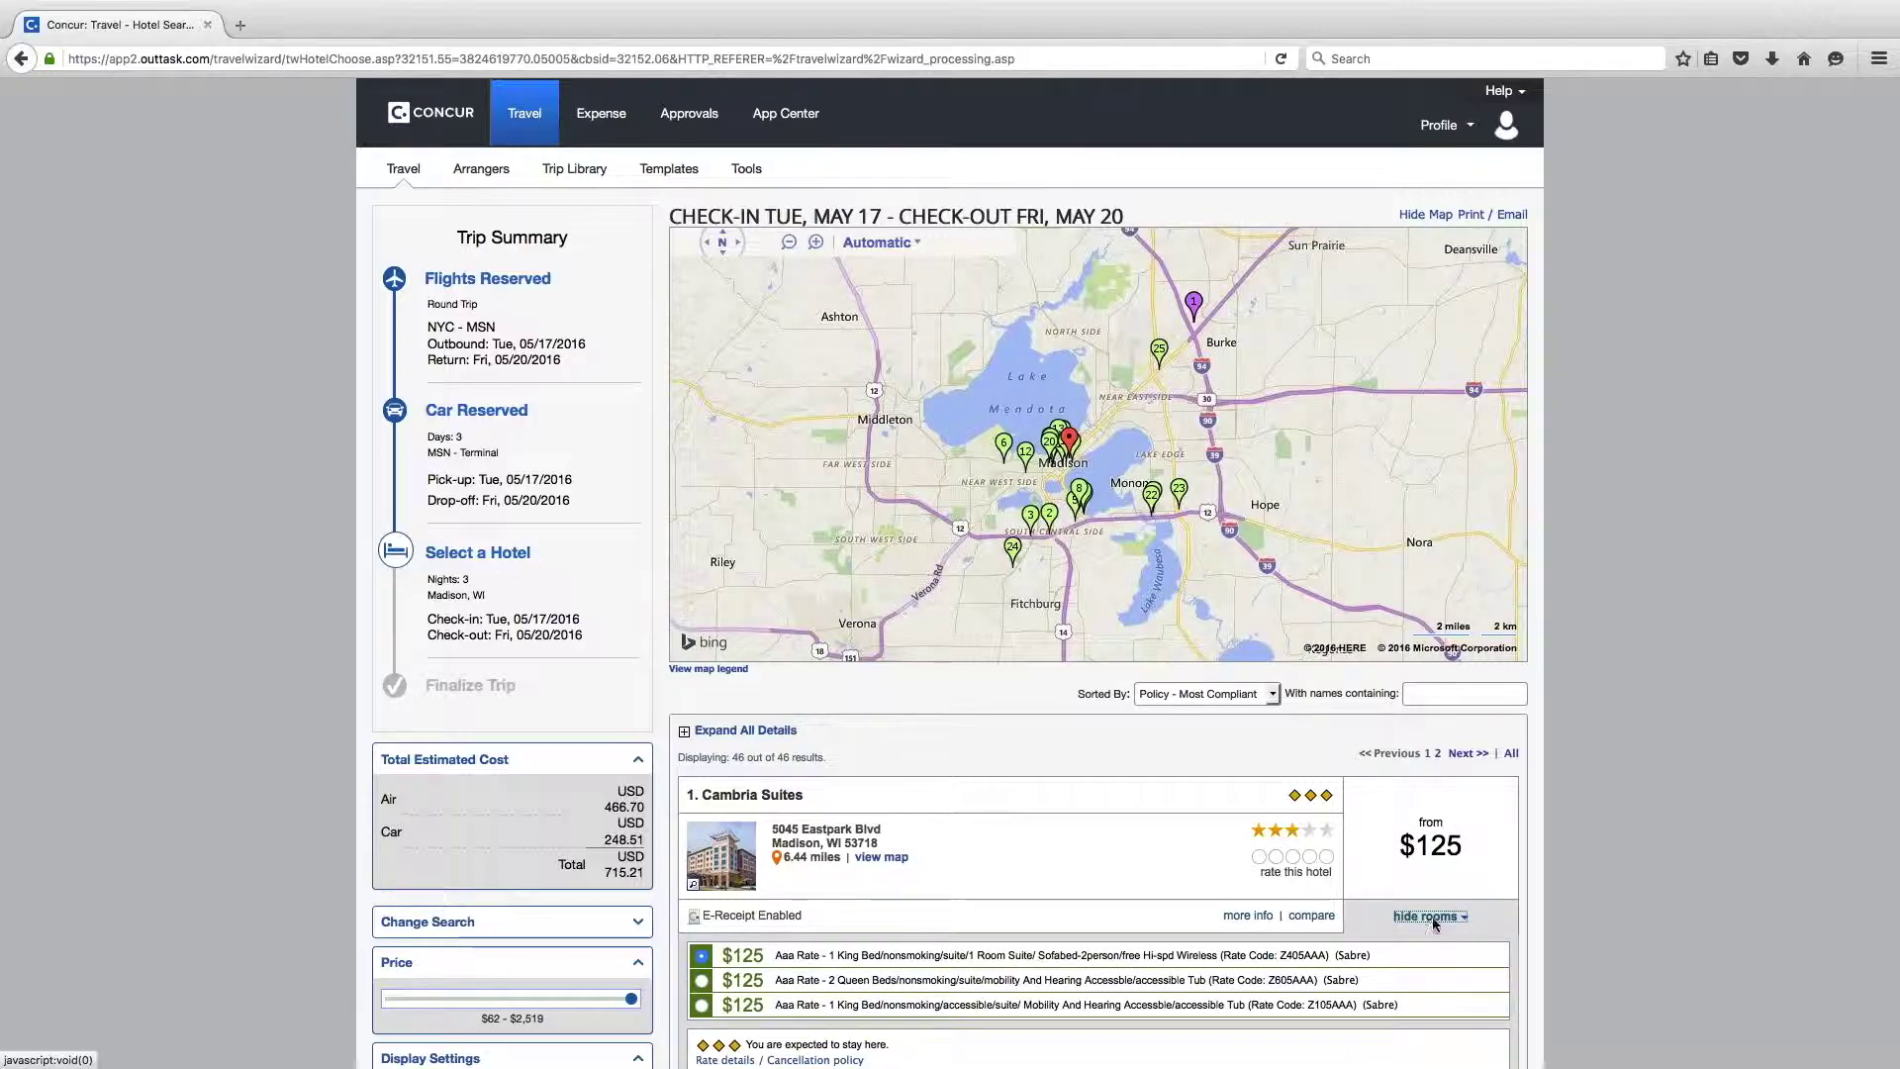
scroll(422, 958, "down", 1)
scroll(422, 958, "down", 3)
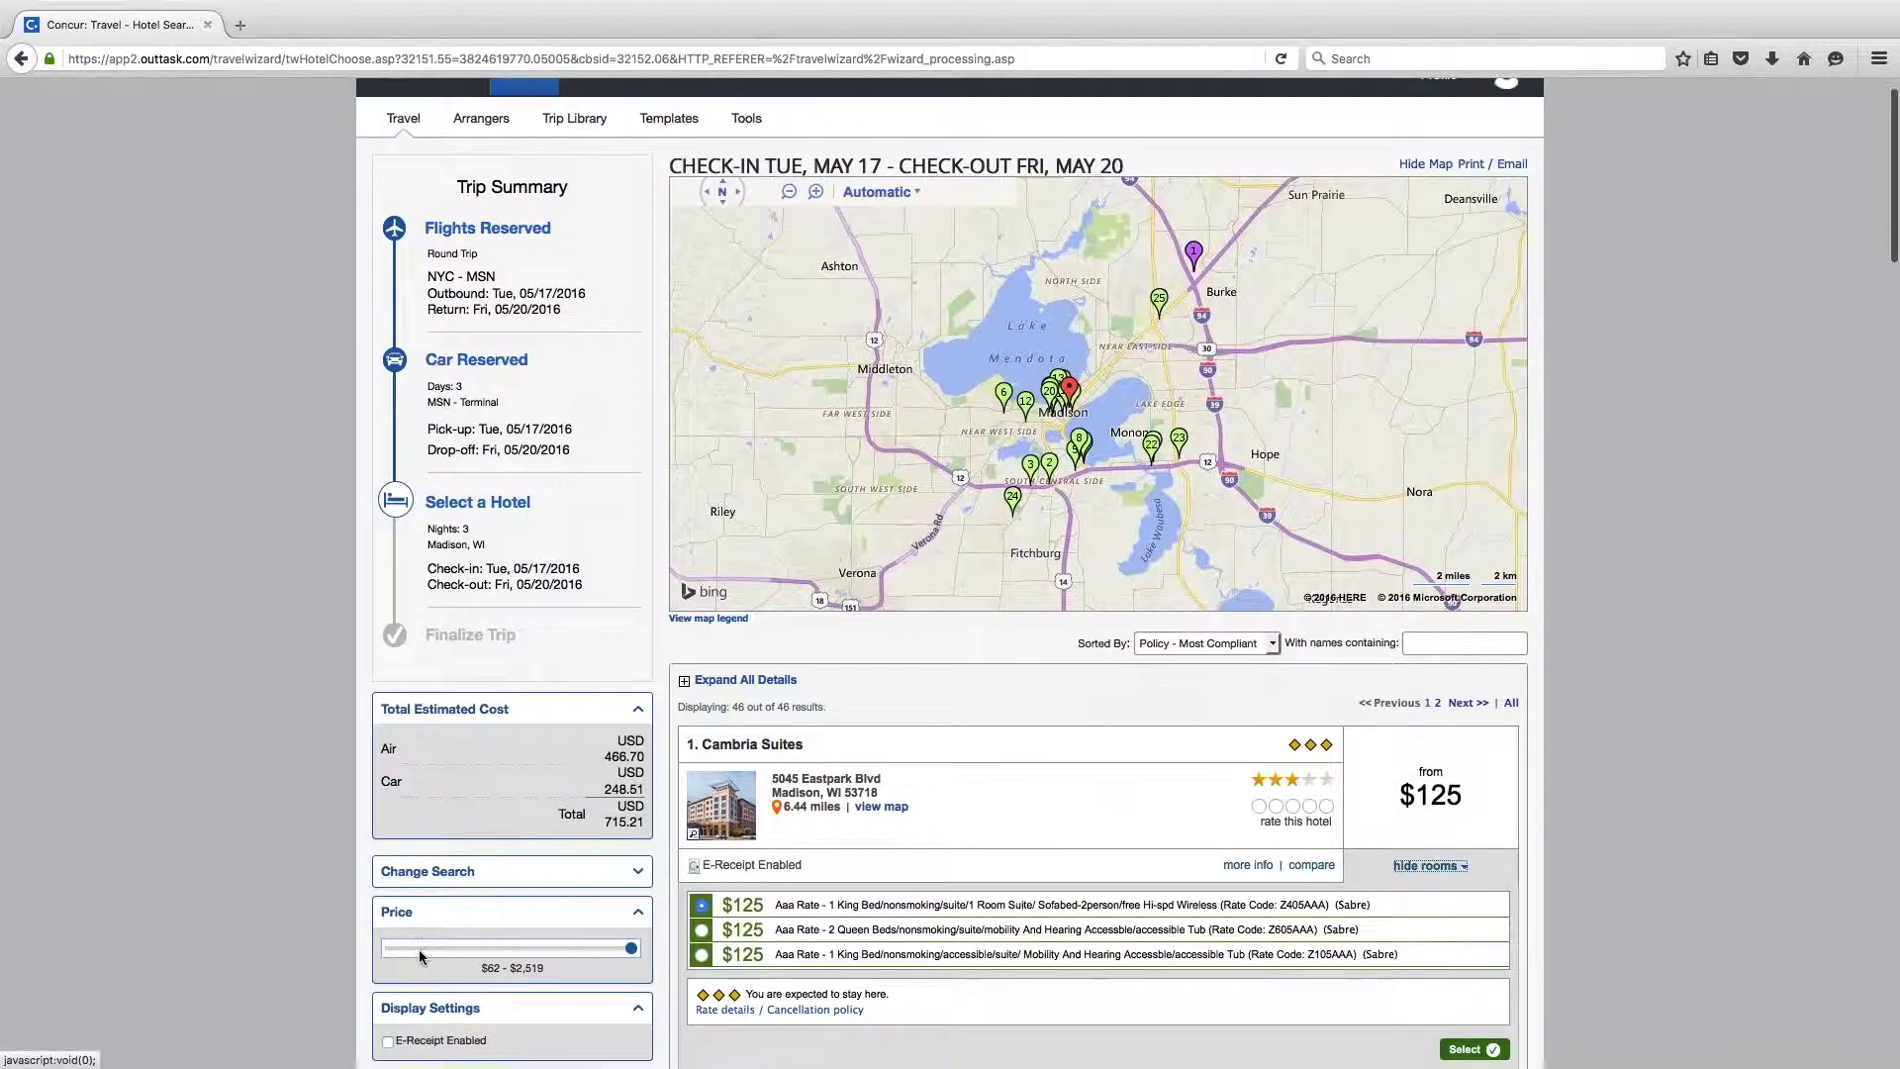
scroll(420, 952, "down", 1)
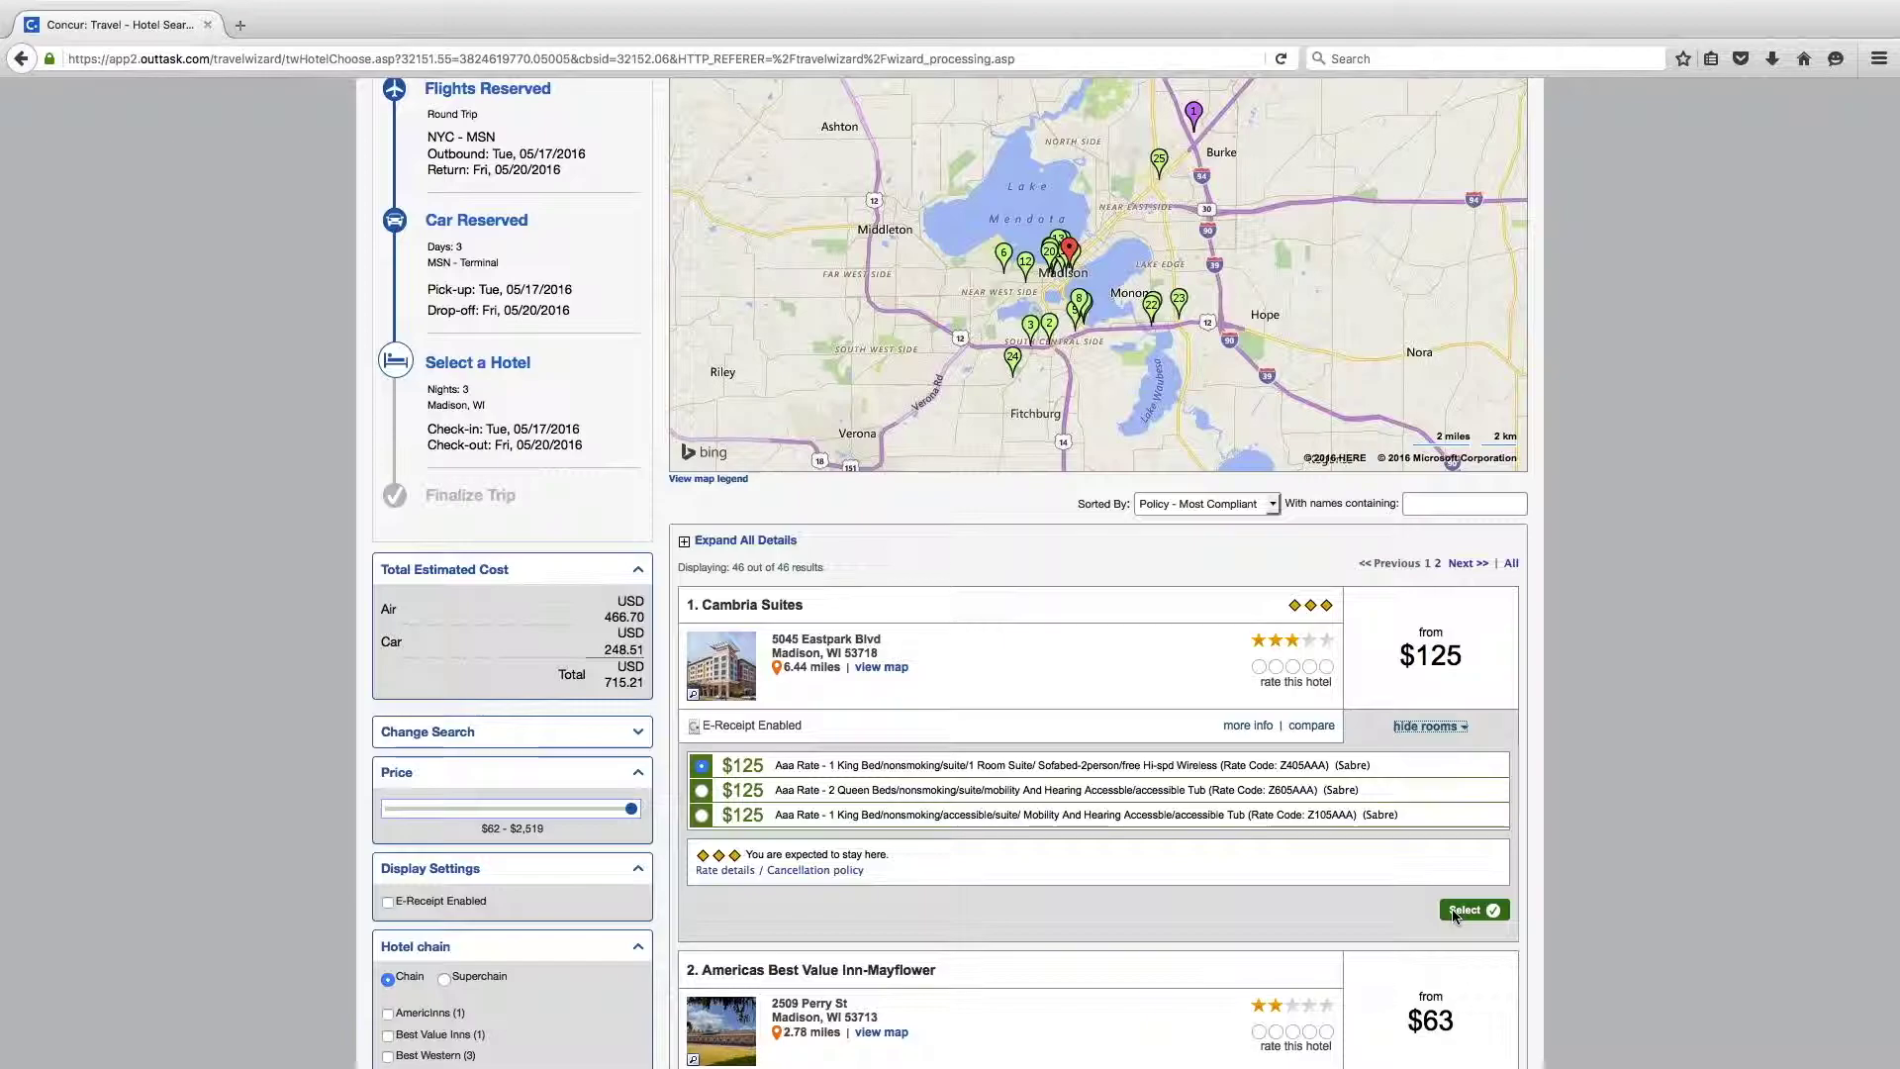
left_click(1455, 913)
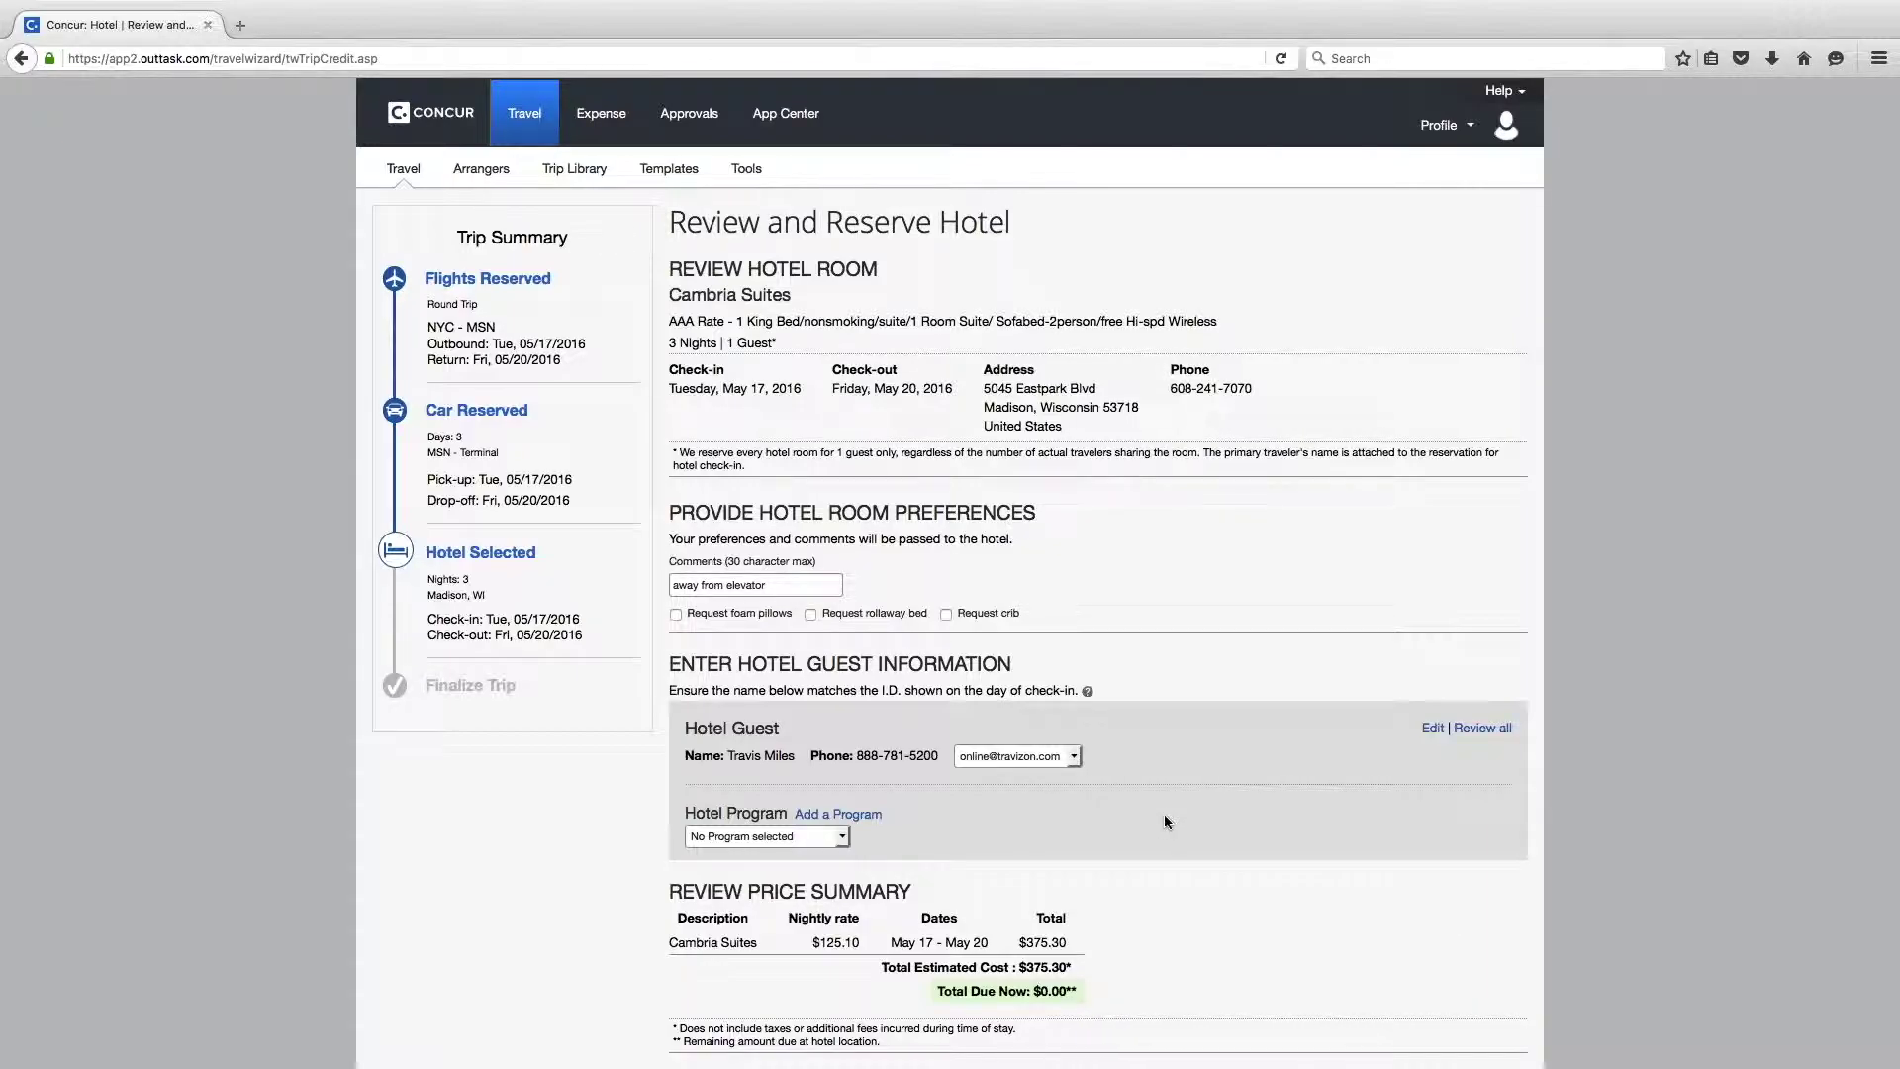
Step: Agree to the hotel's rate rules, restrictions and cancellation policy, and reserve the Cambria Suites room
scroll(1166, 820, "down", 6)
scroll(782, 921, "down", 1)
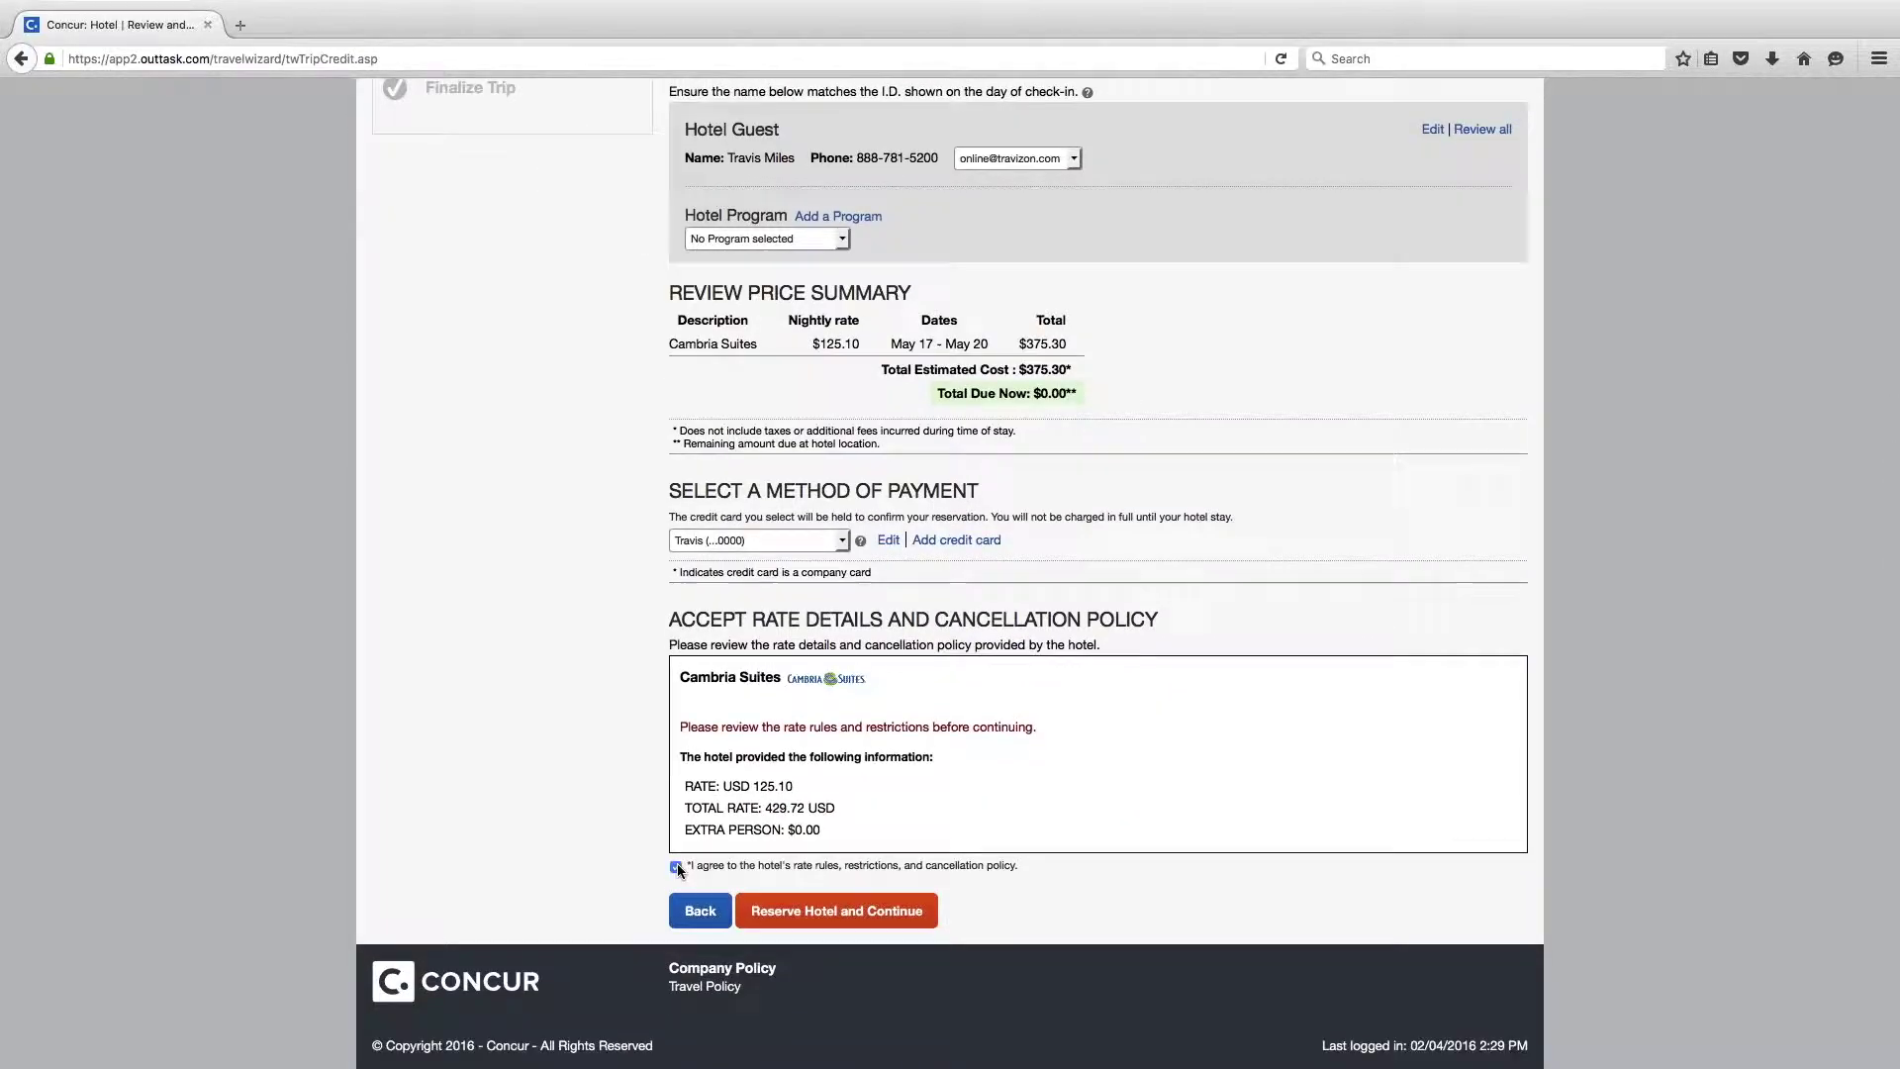
left_click(676, 866)
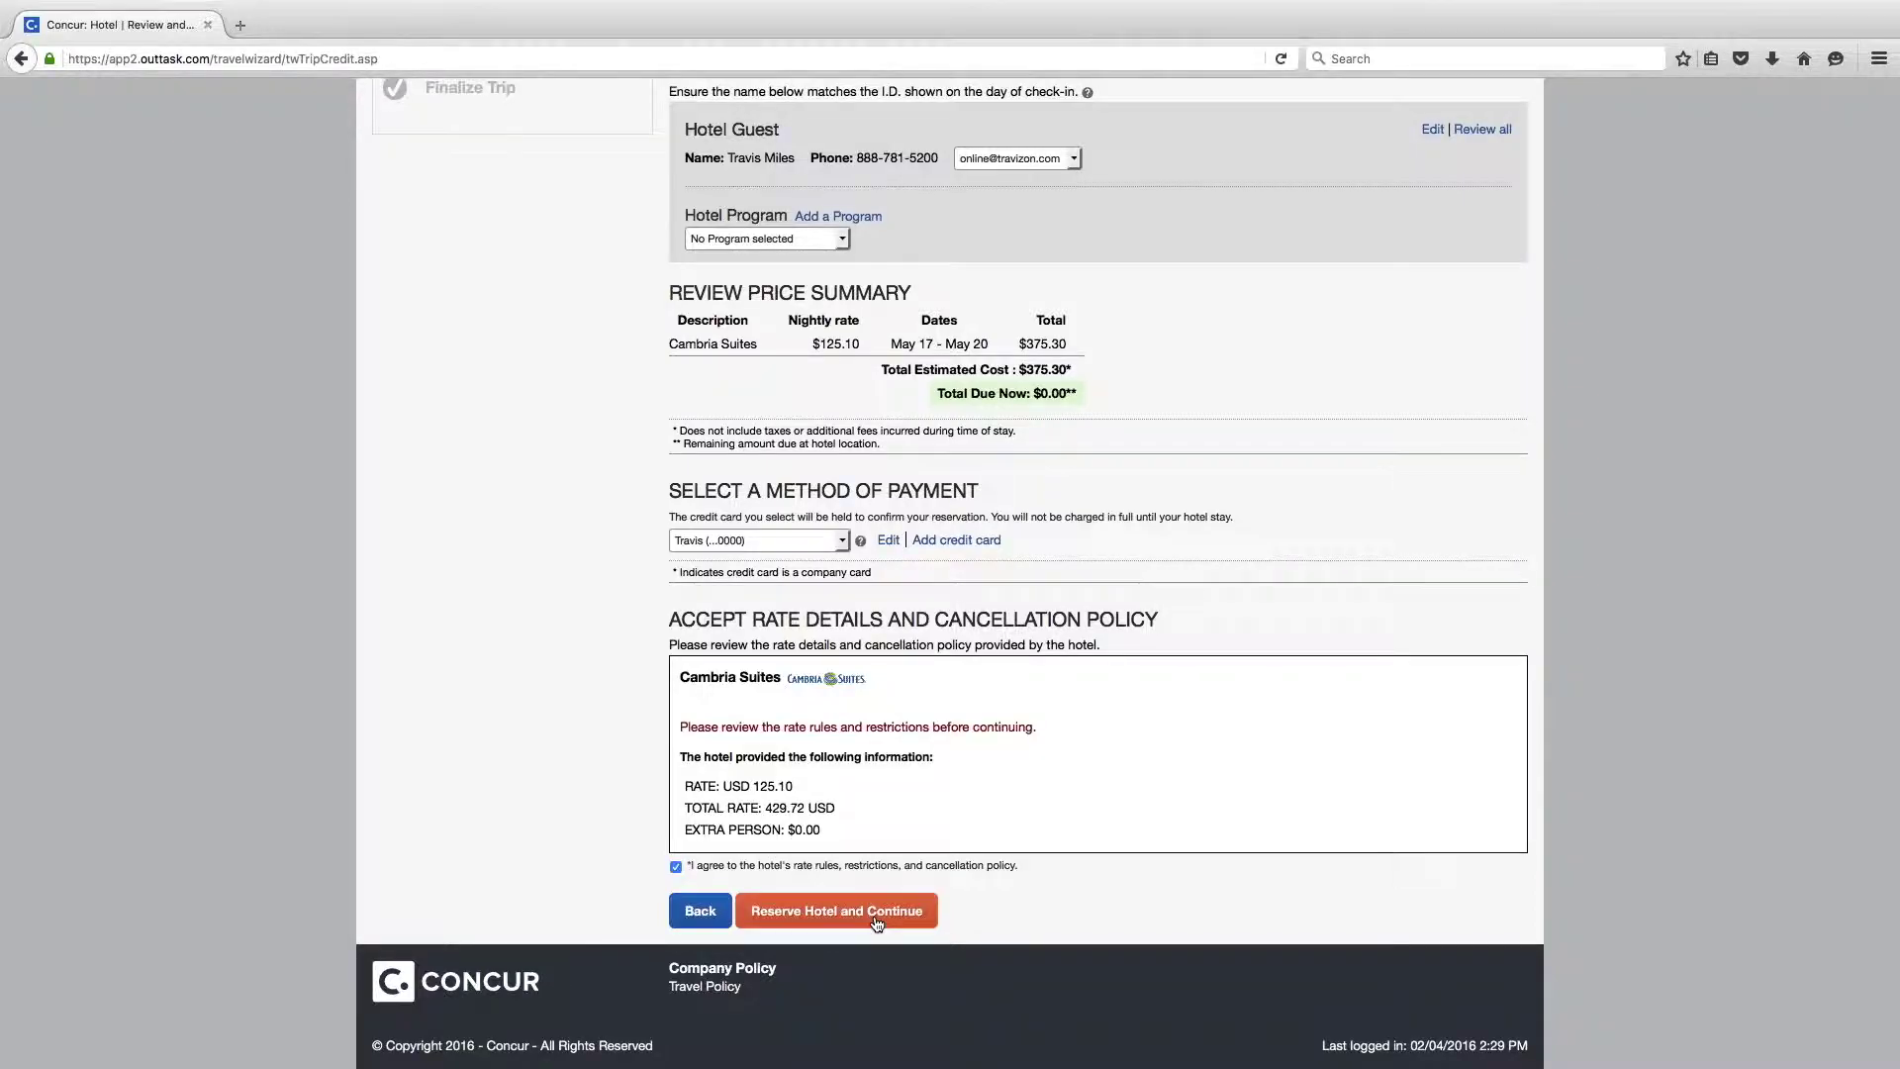
left_click(876, 912)
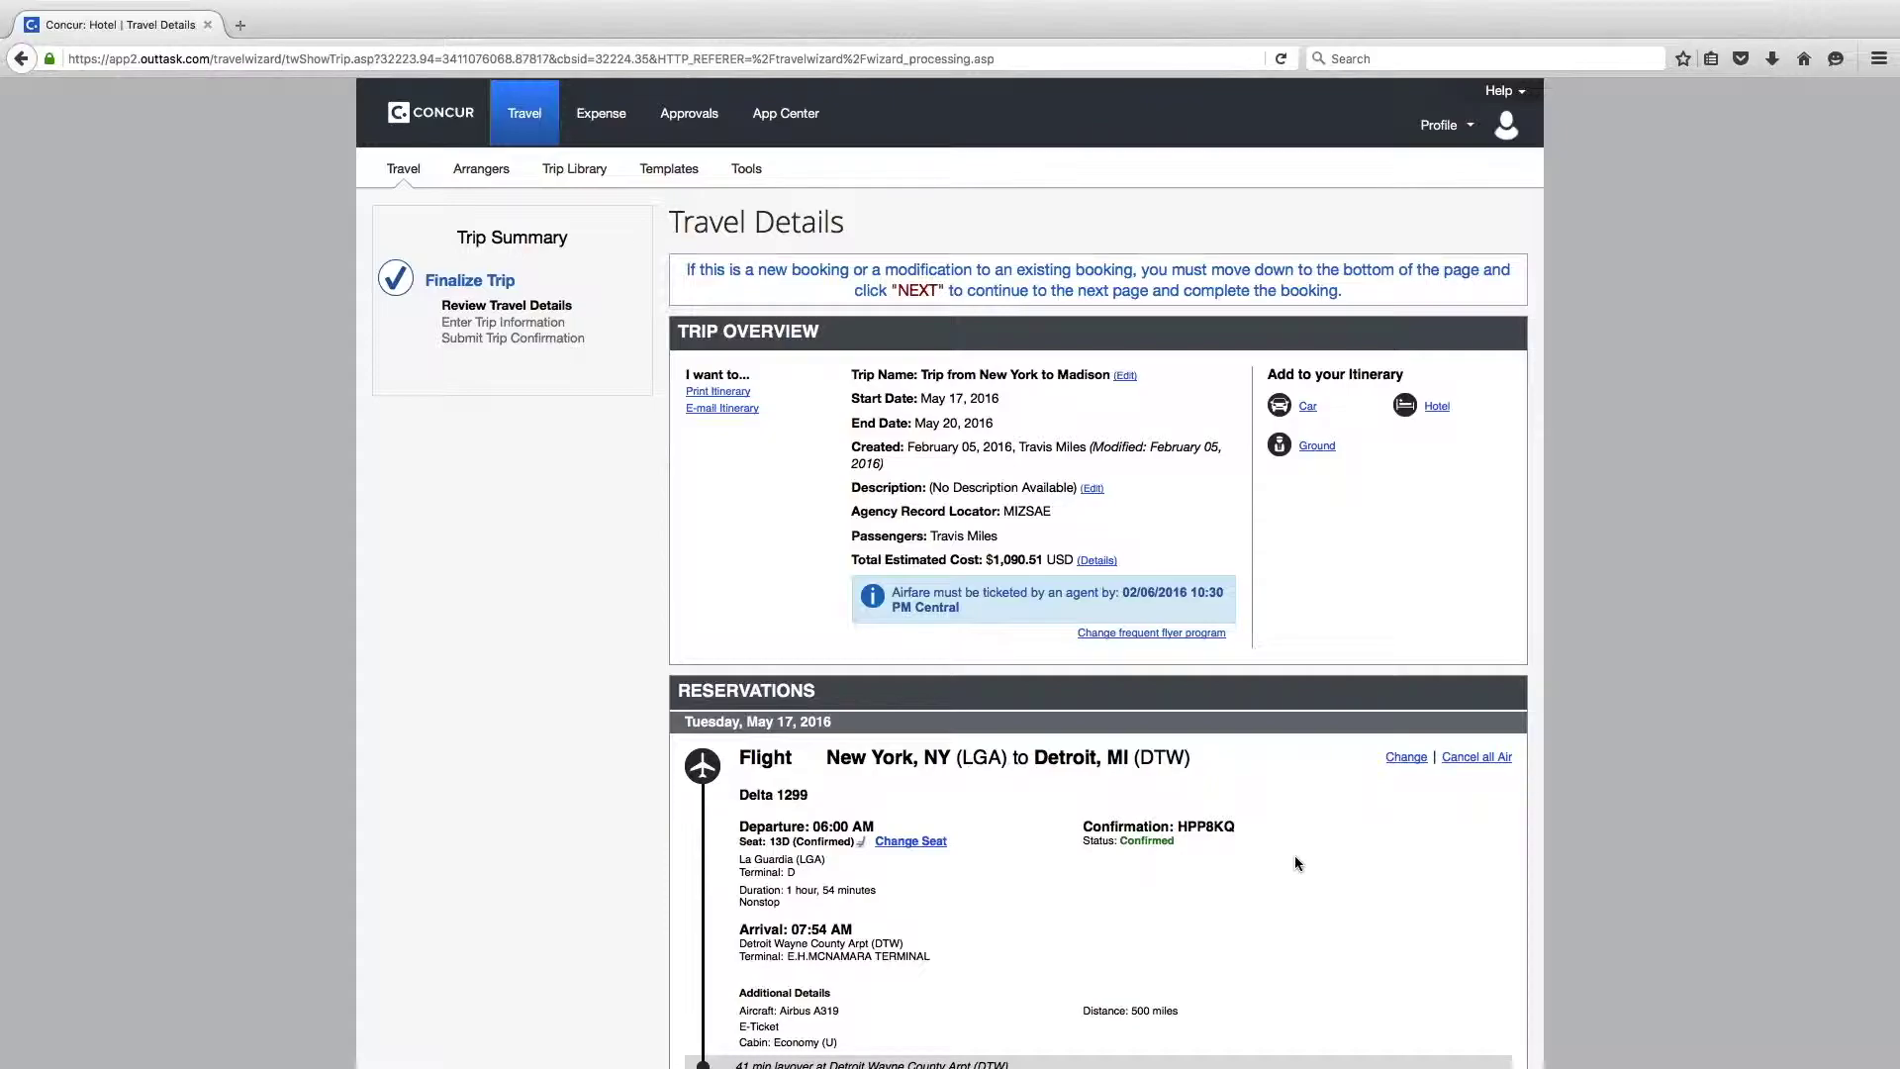
Step: Review the travel details, set VIP Service to Yes and choose the billing code in the trip booking information, and continue to the confirmation
scroll(1295, 859, "down", 3)
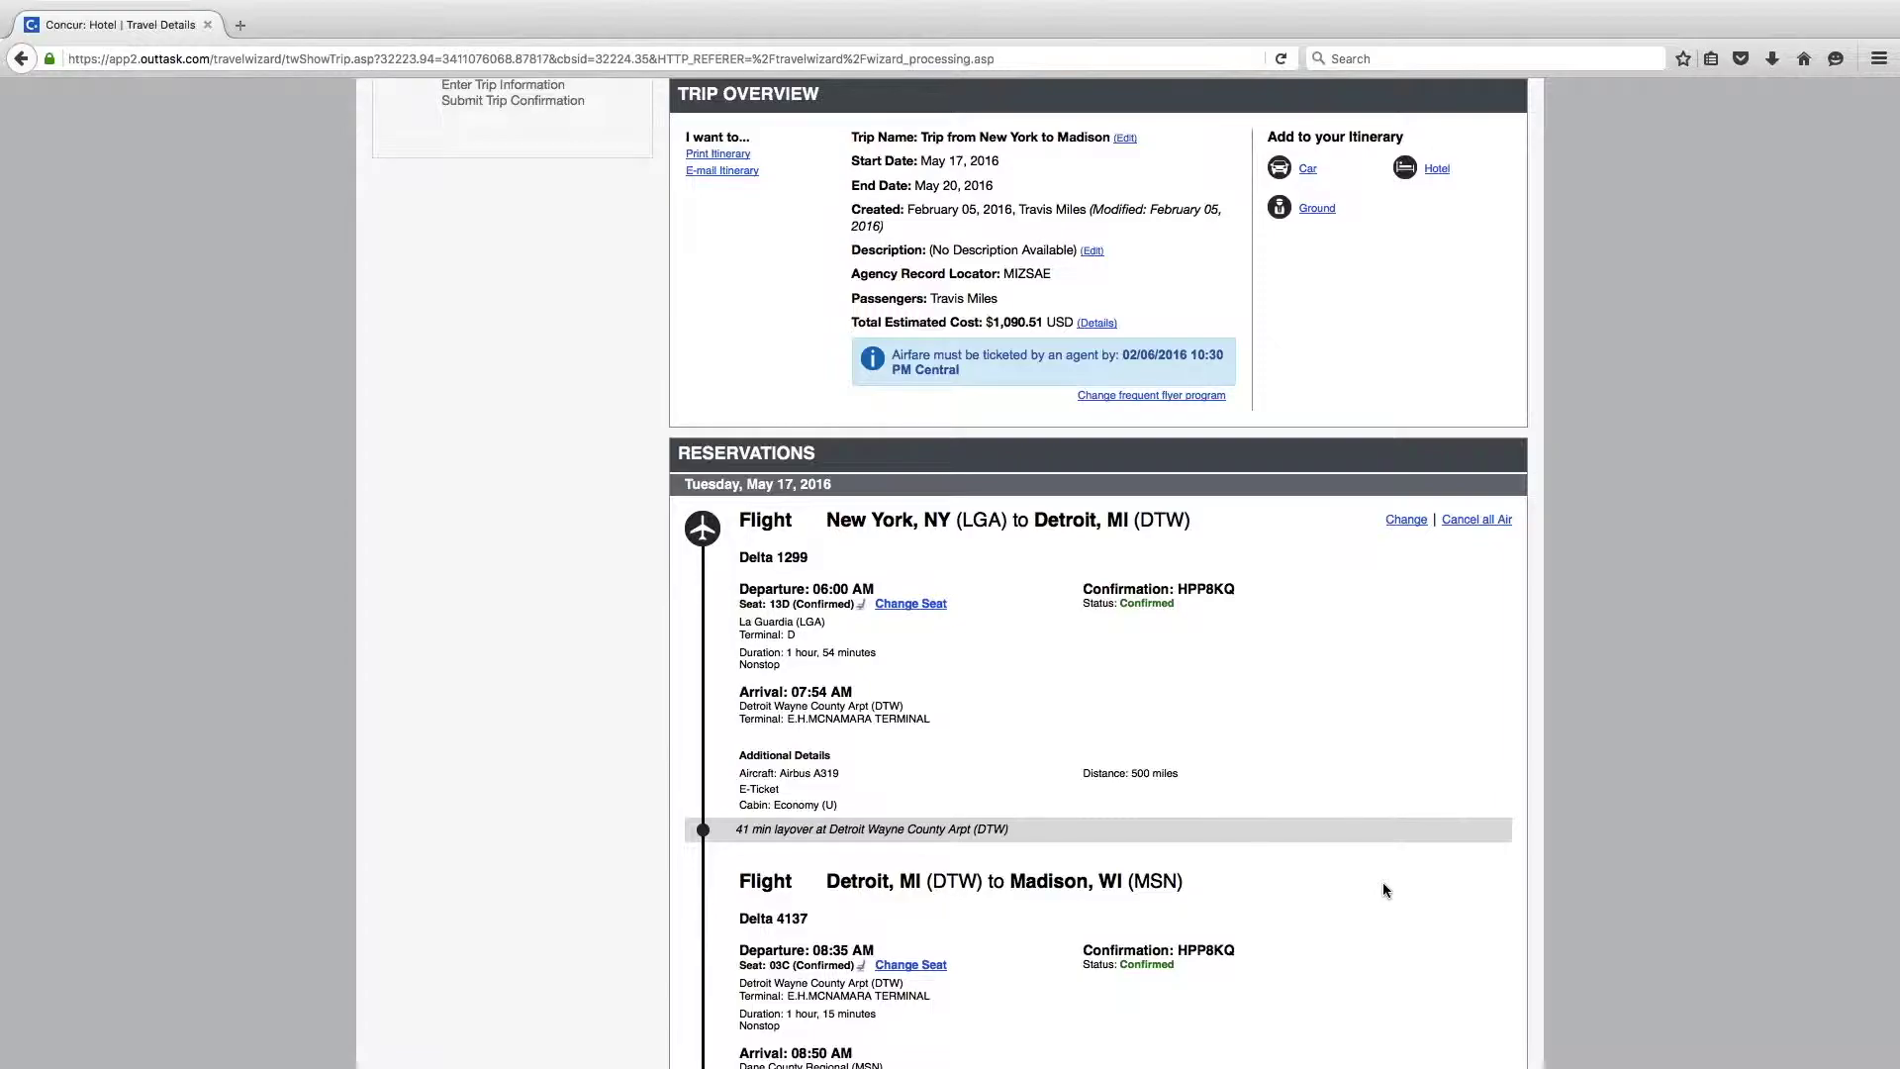
scroll(1383, 888, "down", 3)
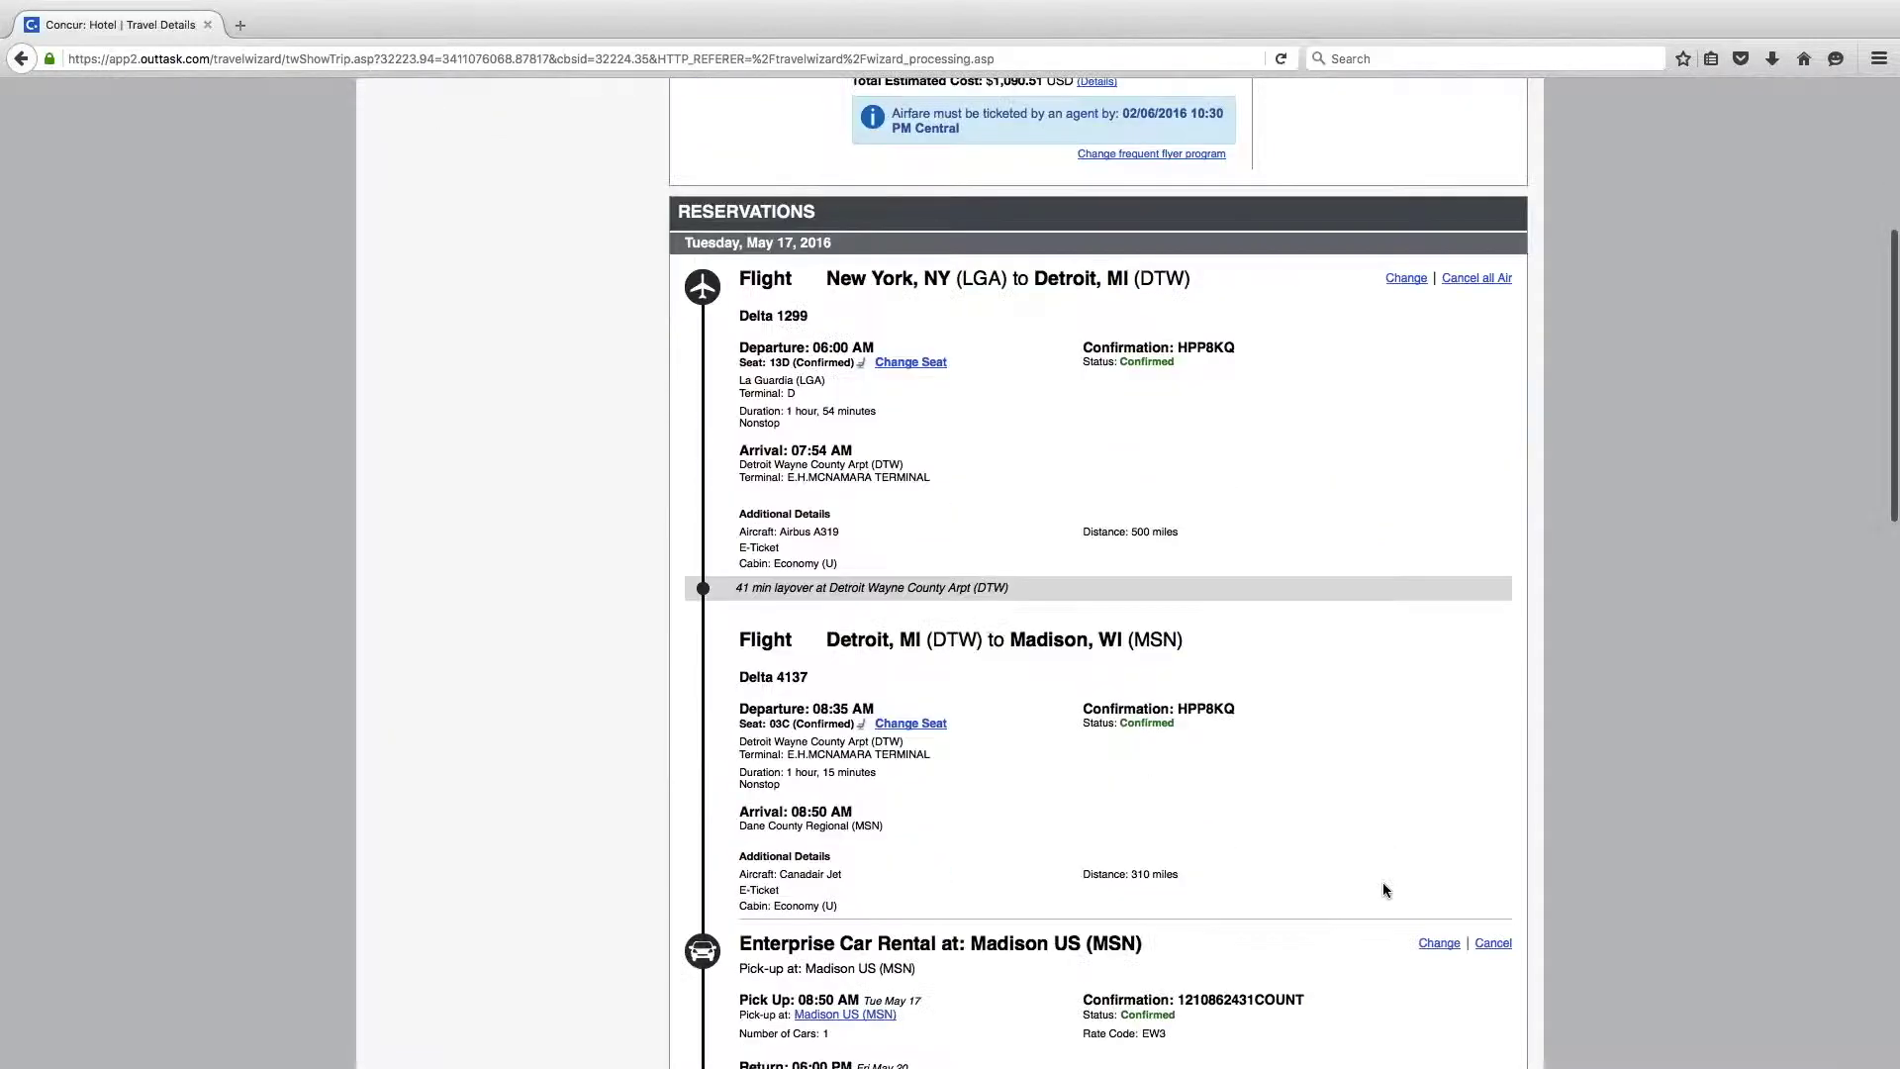
scroll(1383, 889, "down", 8)
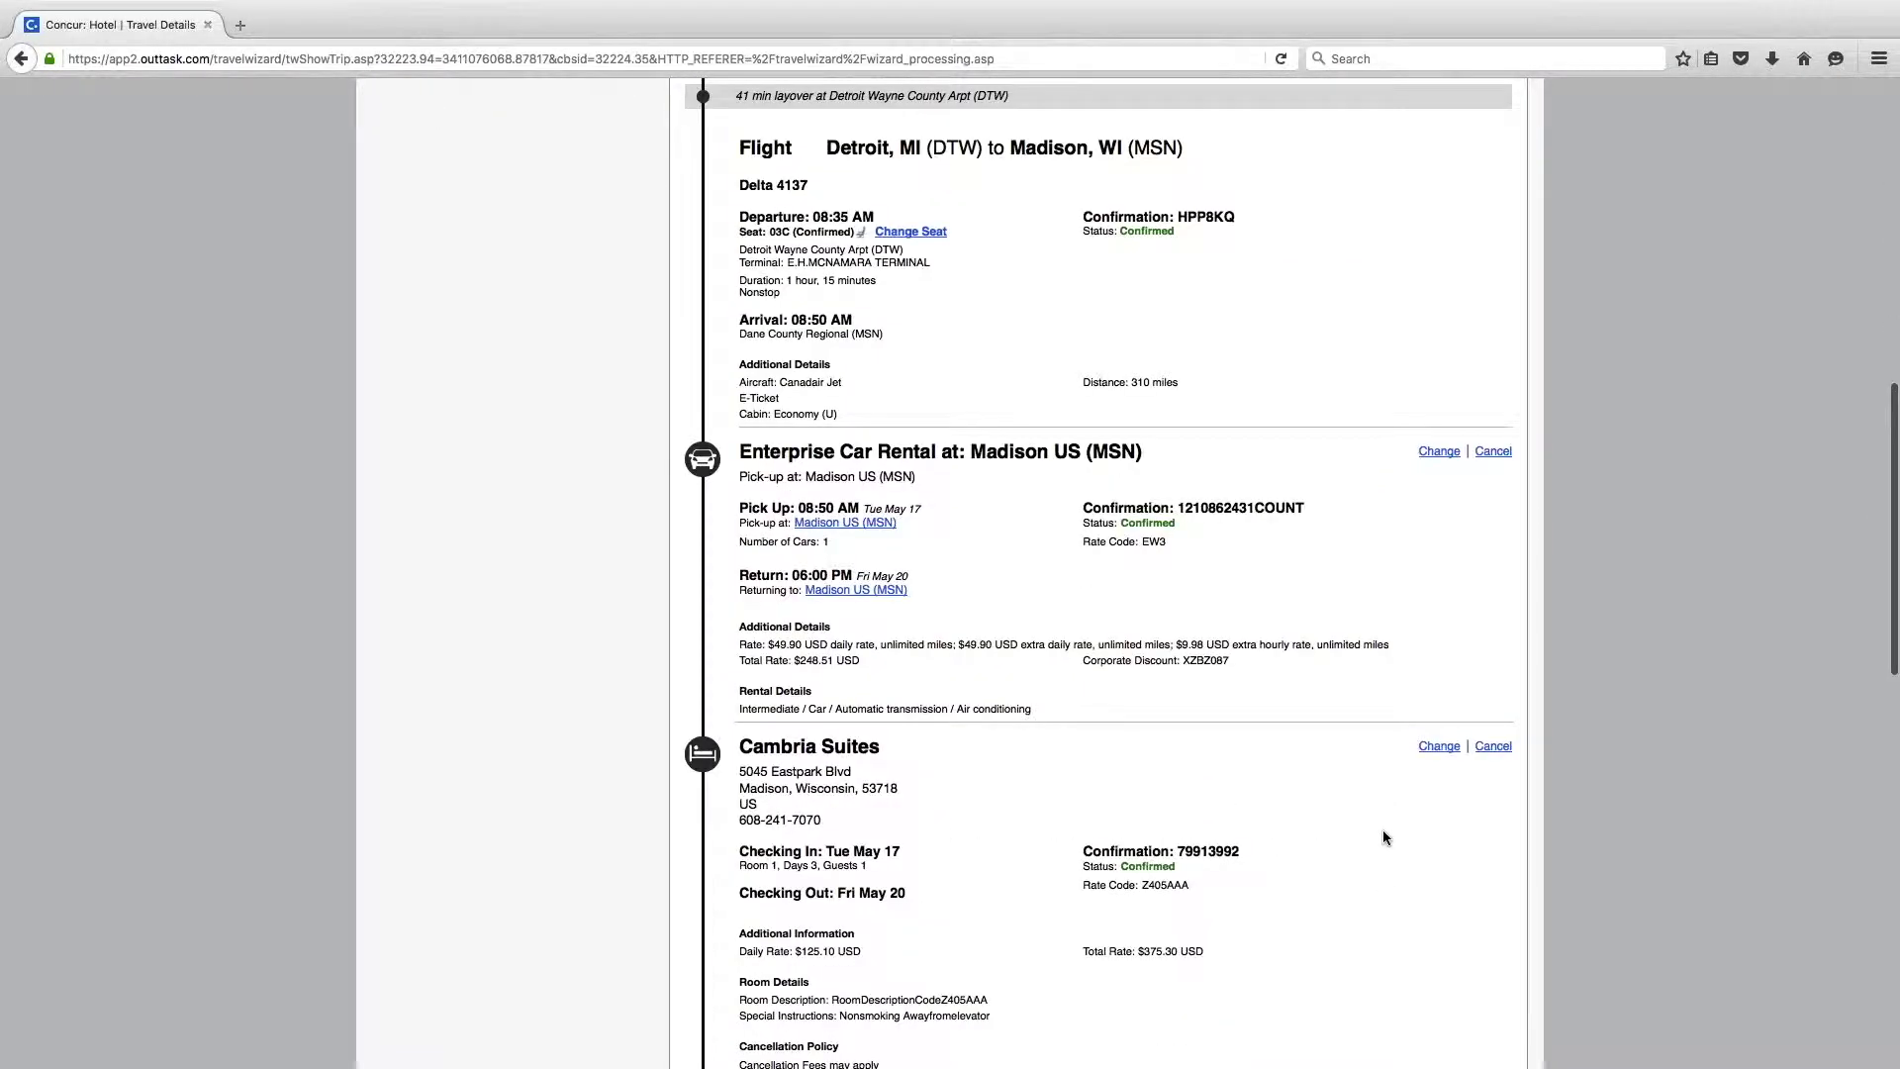
scroll(1354, 1032, "down", 10)
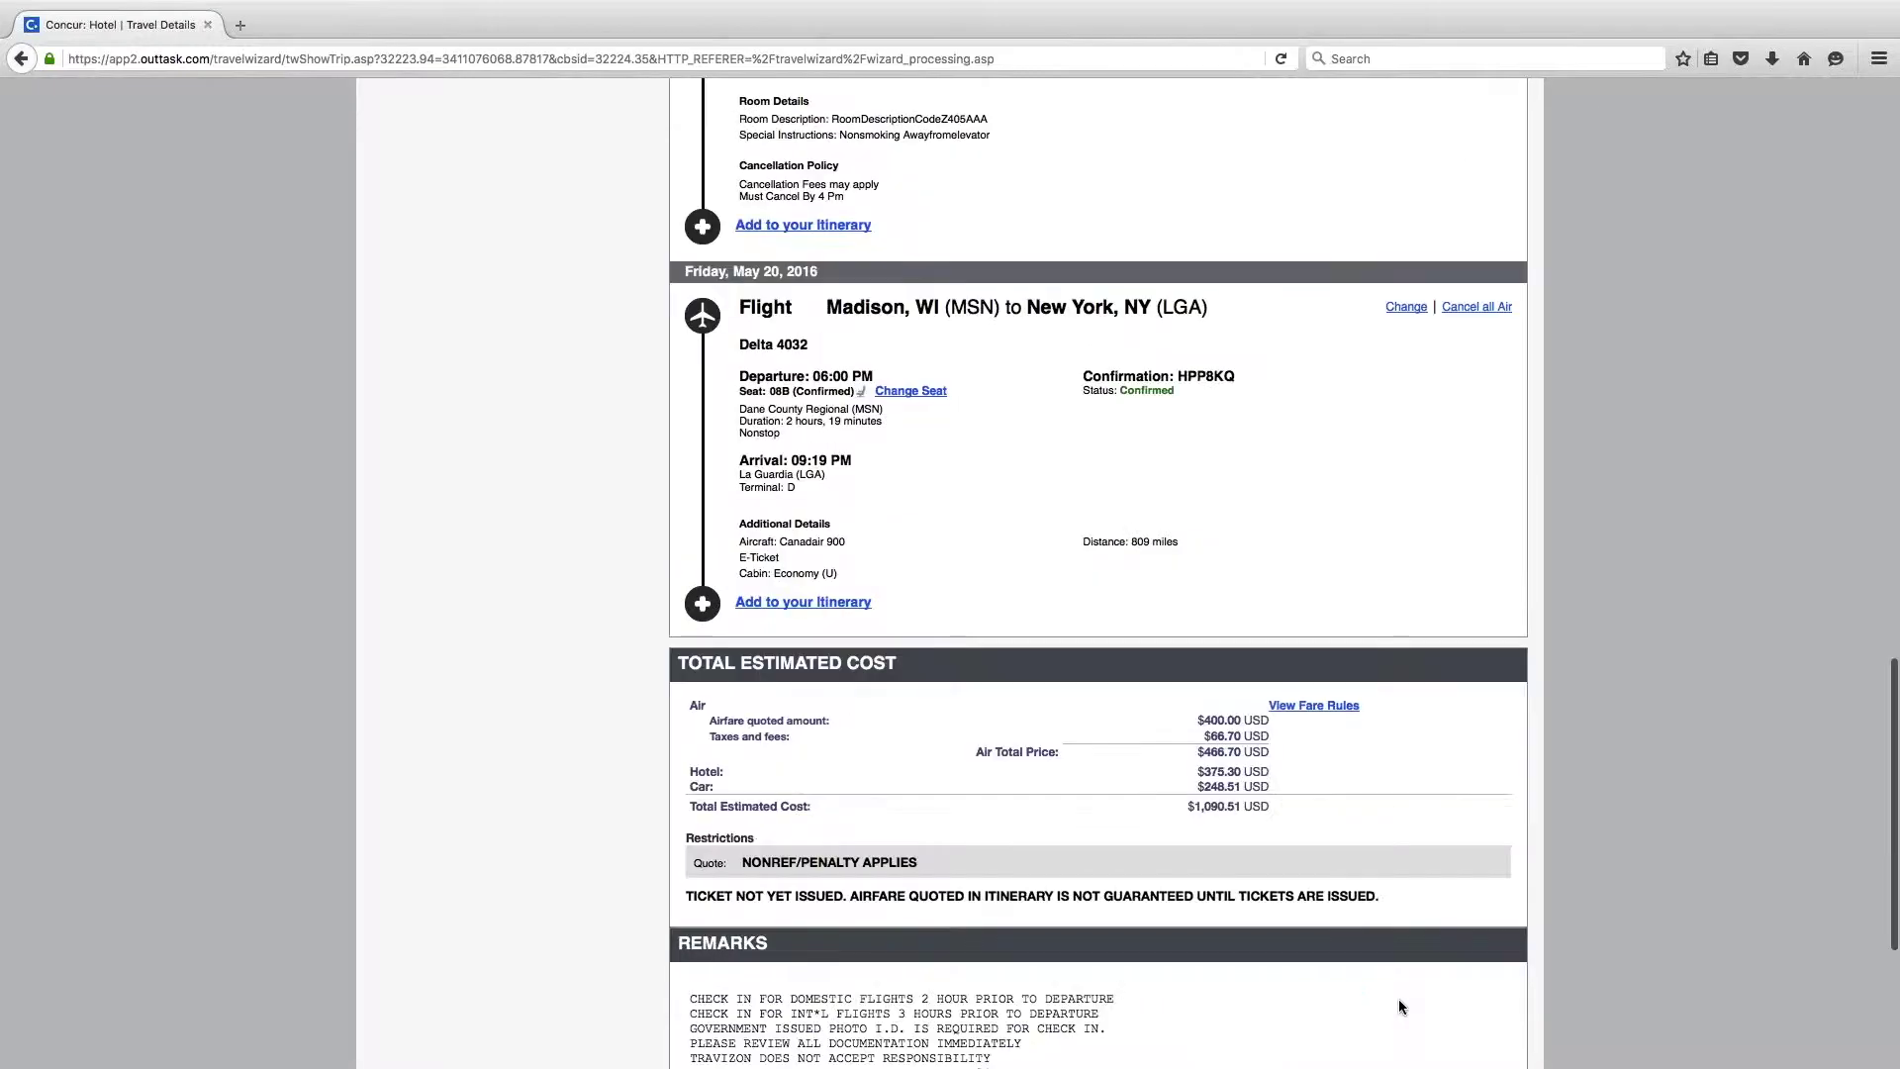
scroll(1400, 1002, "down", 4)
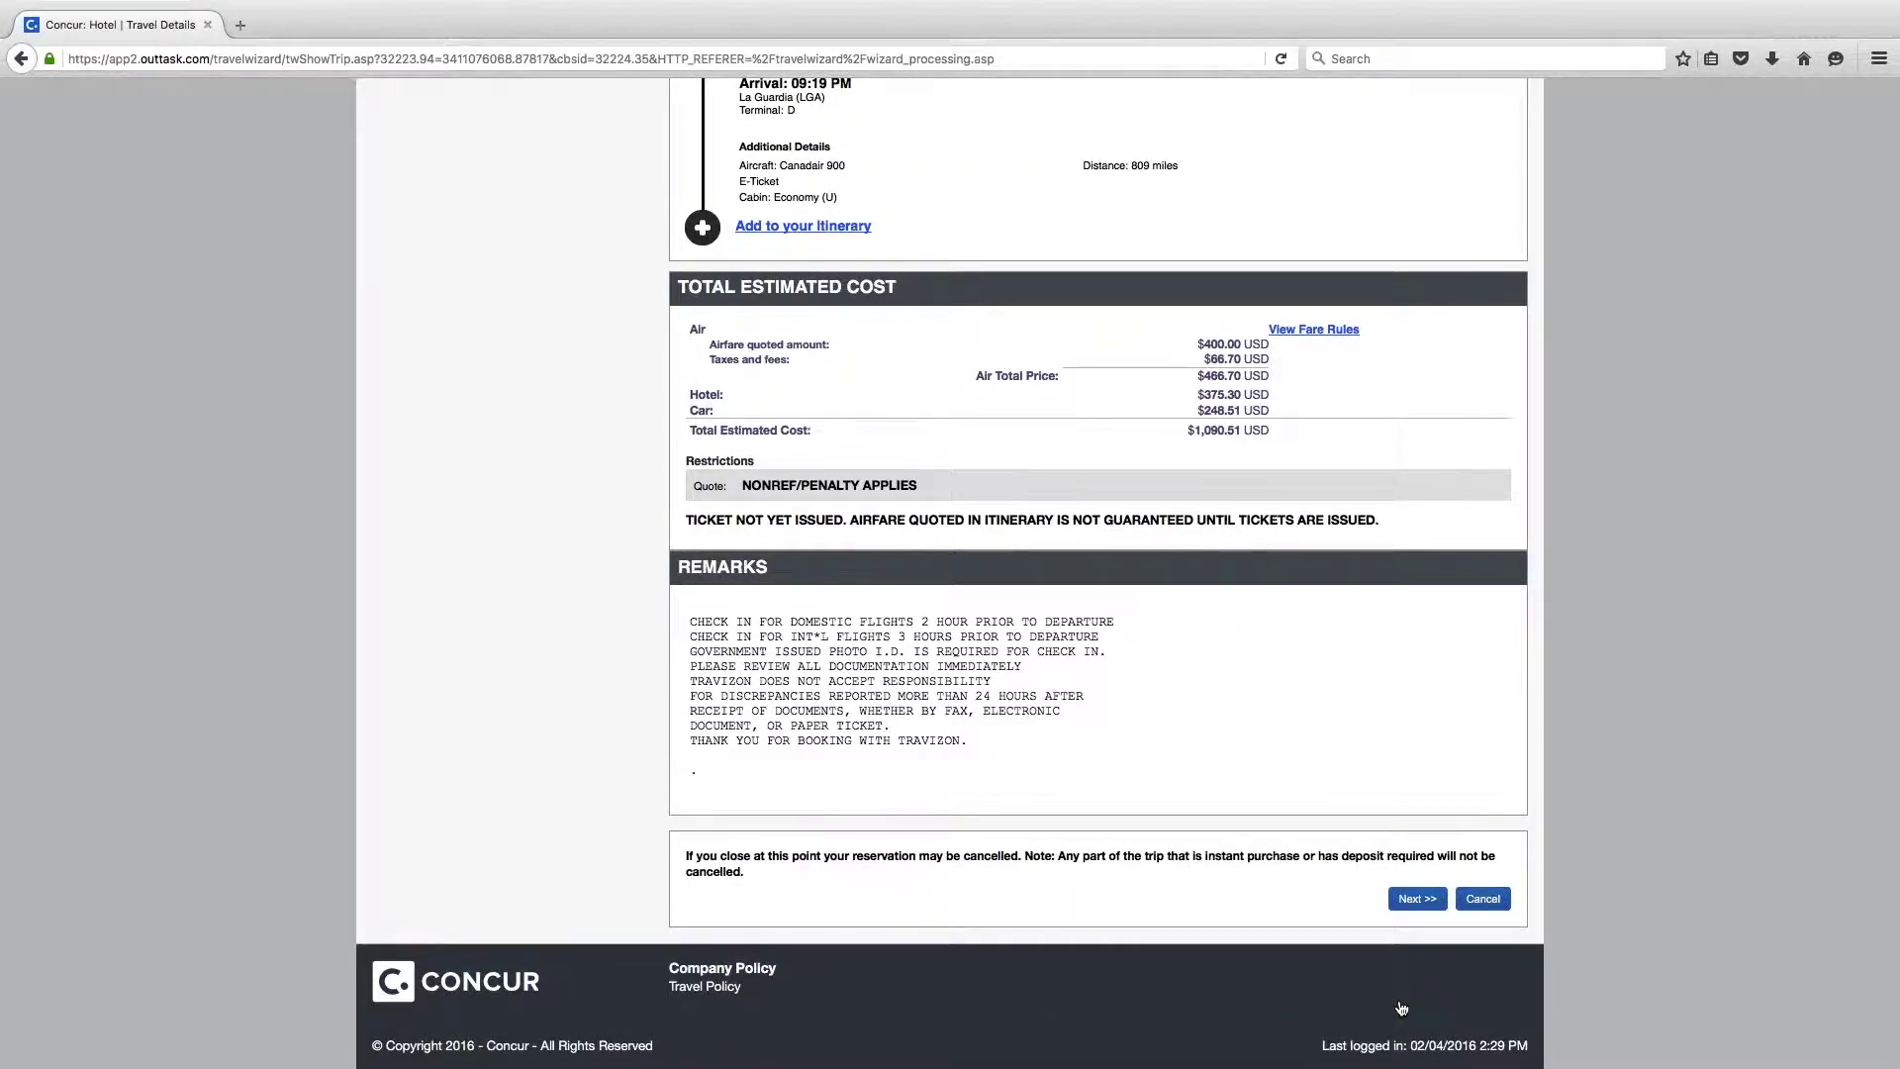
left_click(1416, 899)
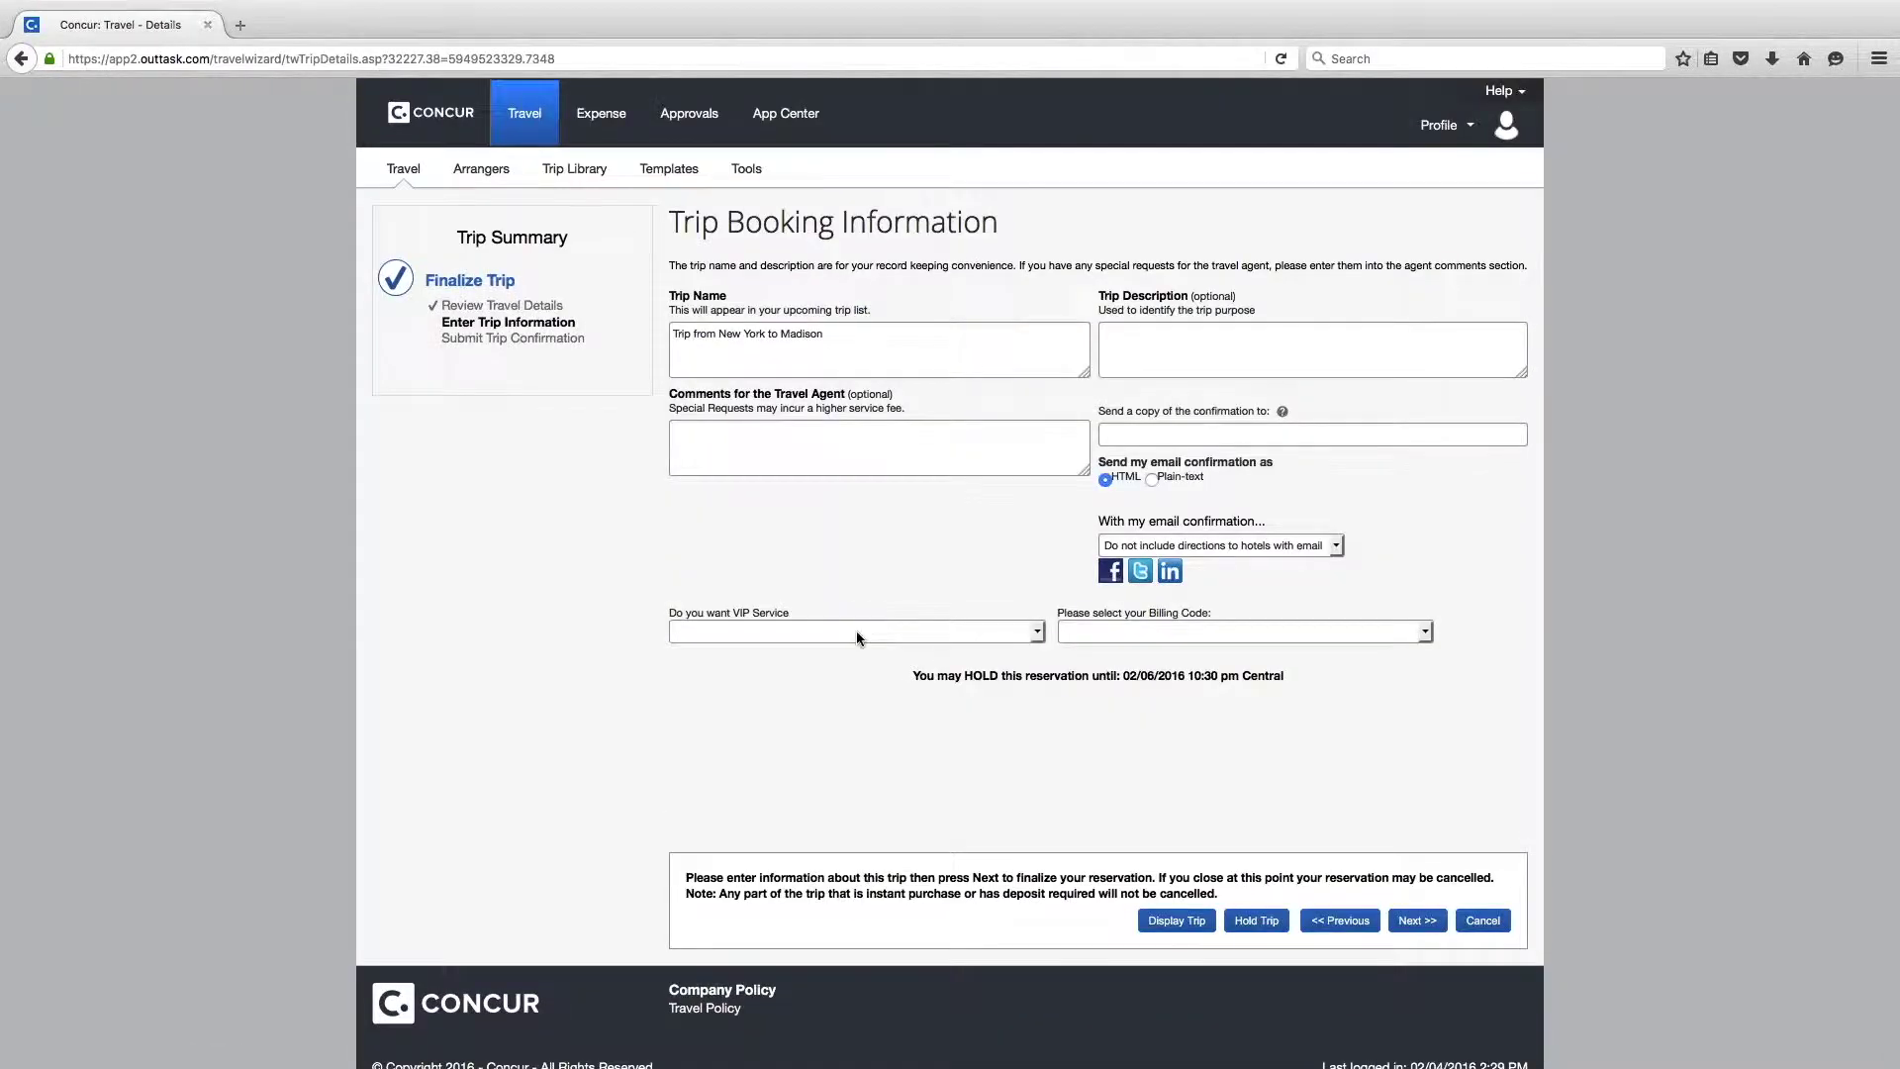
left_click(1122, 741)
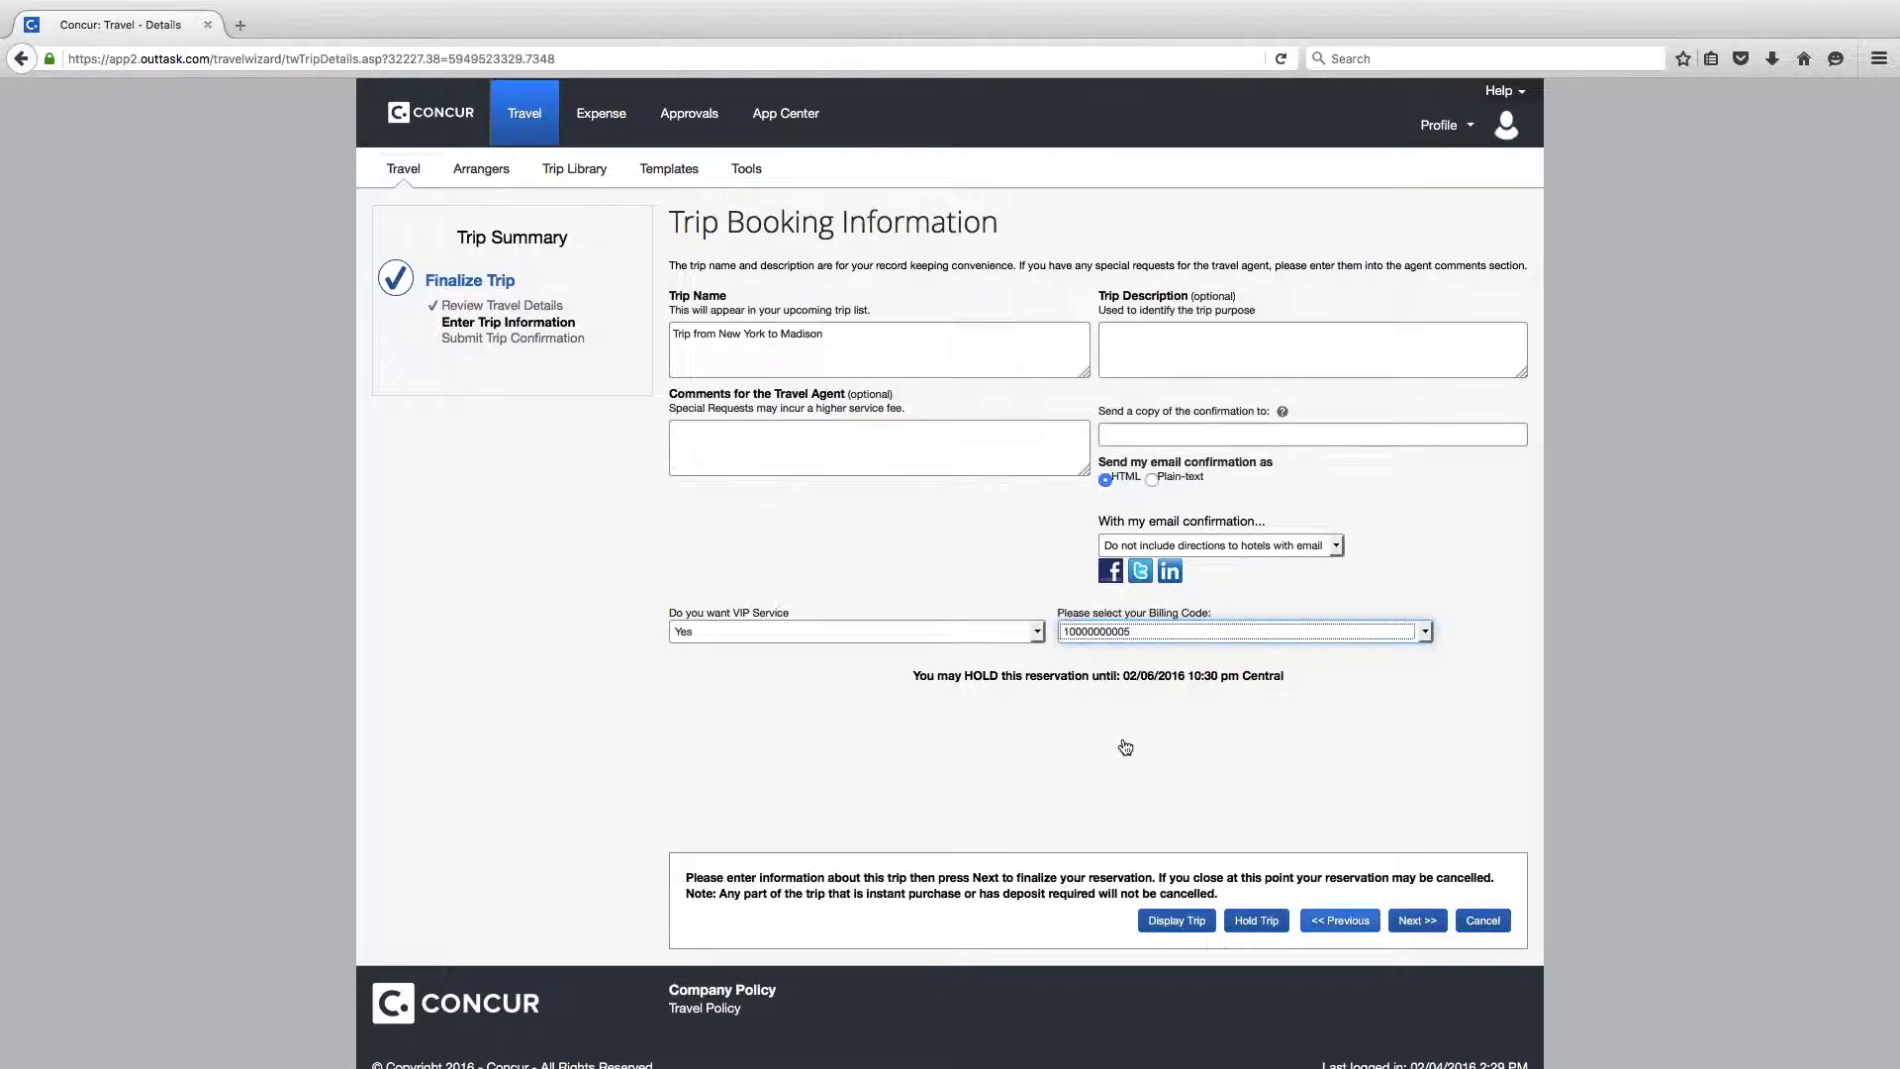
left_click(1416, 921)
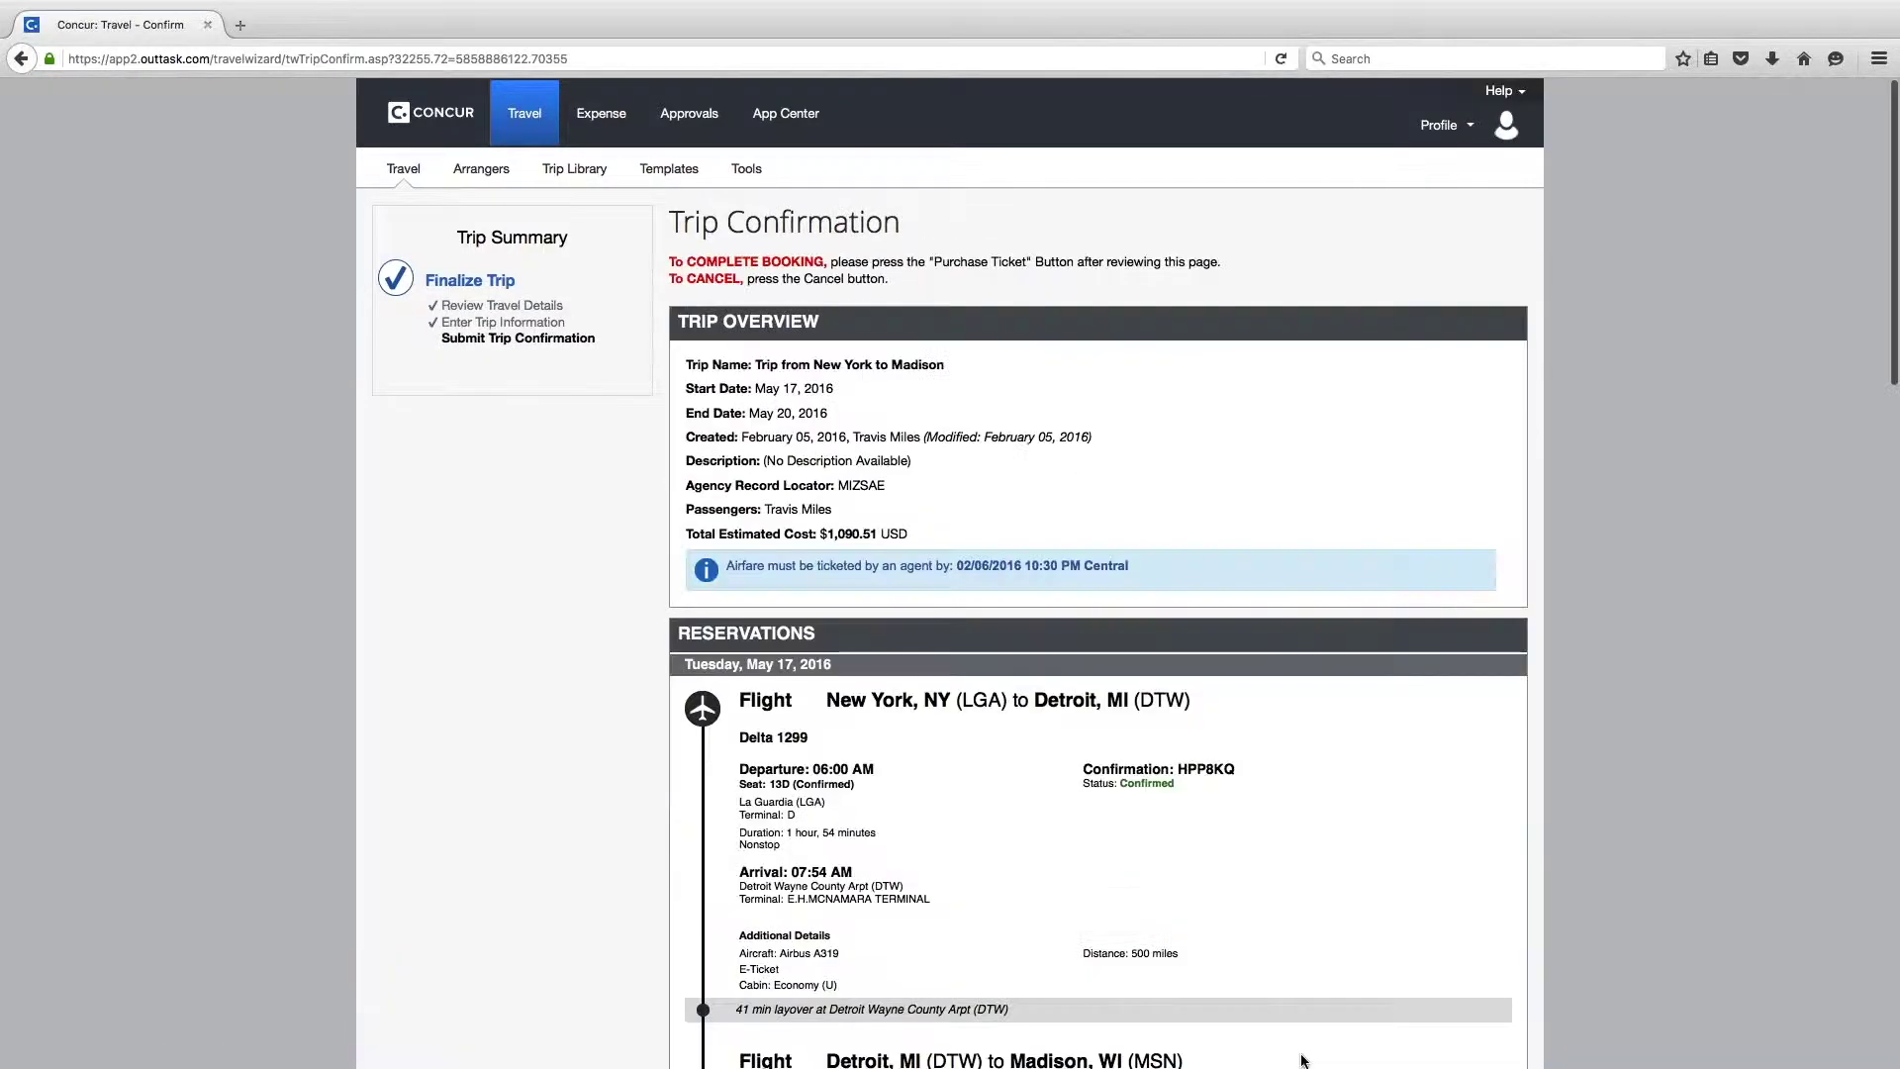
Step: Review the New York to Madison itinerary on the trip confirmation and purchase the ticket
scroll(1390, 970, "down", 1)
scroll(1389, 967, "down", 3)
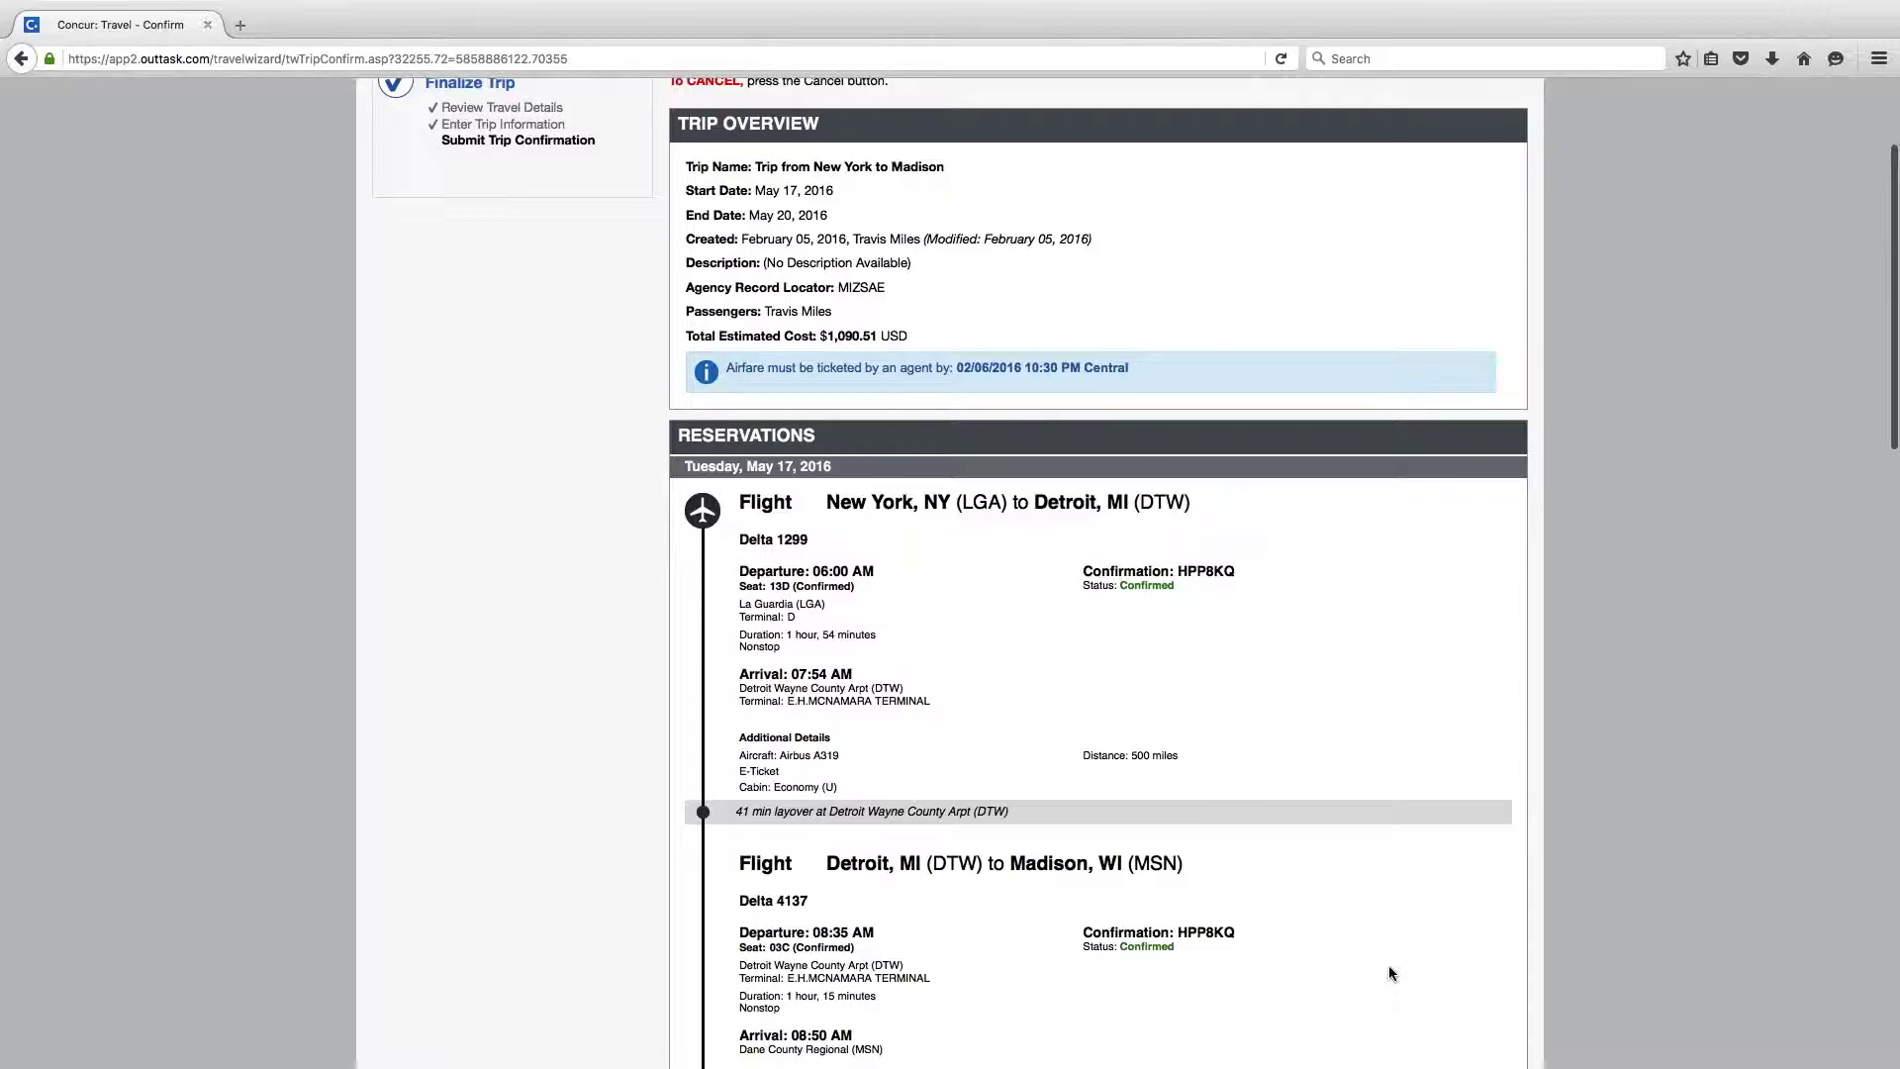
scroll(1388, 973, "down", 10)
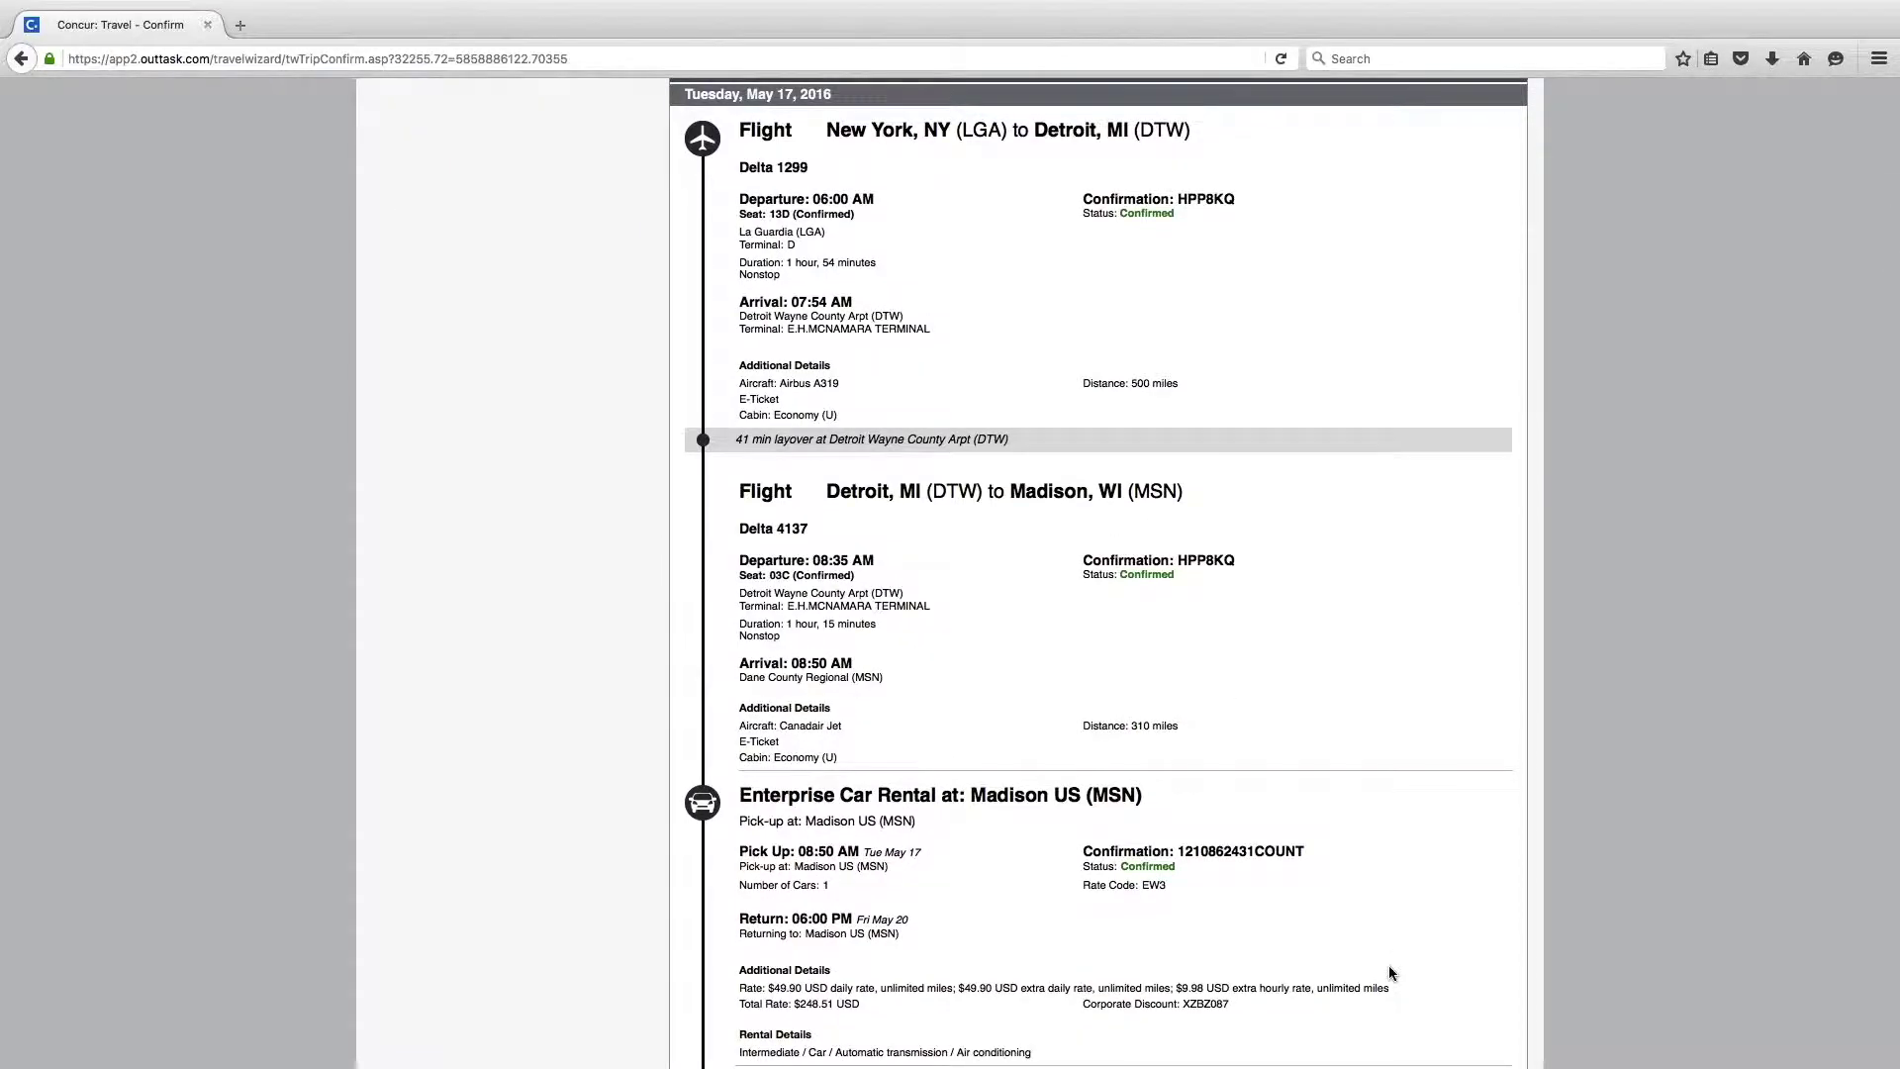
scroll(1389, 973, "down", 10)
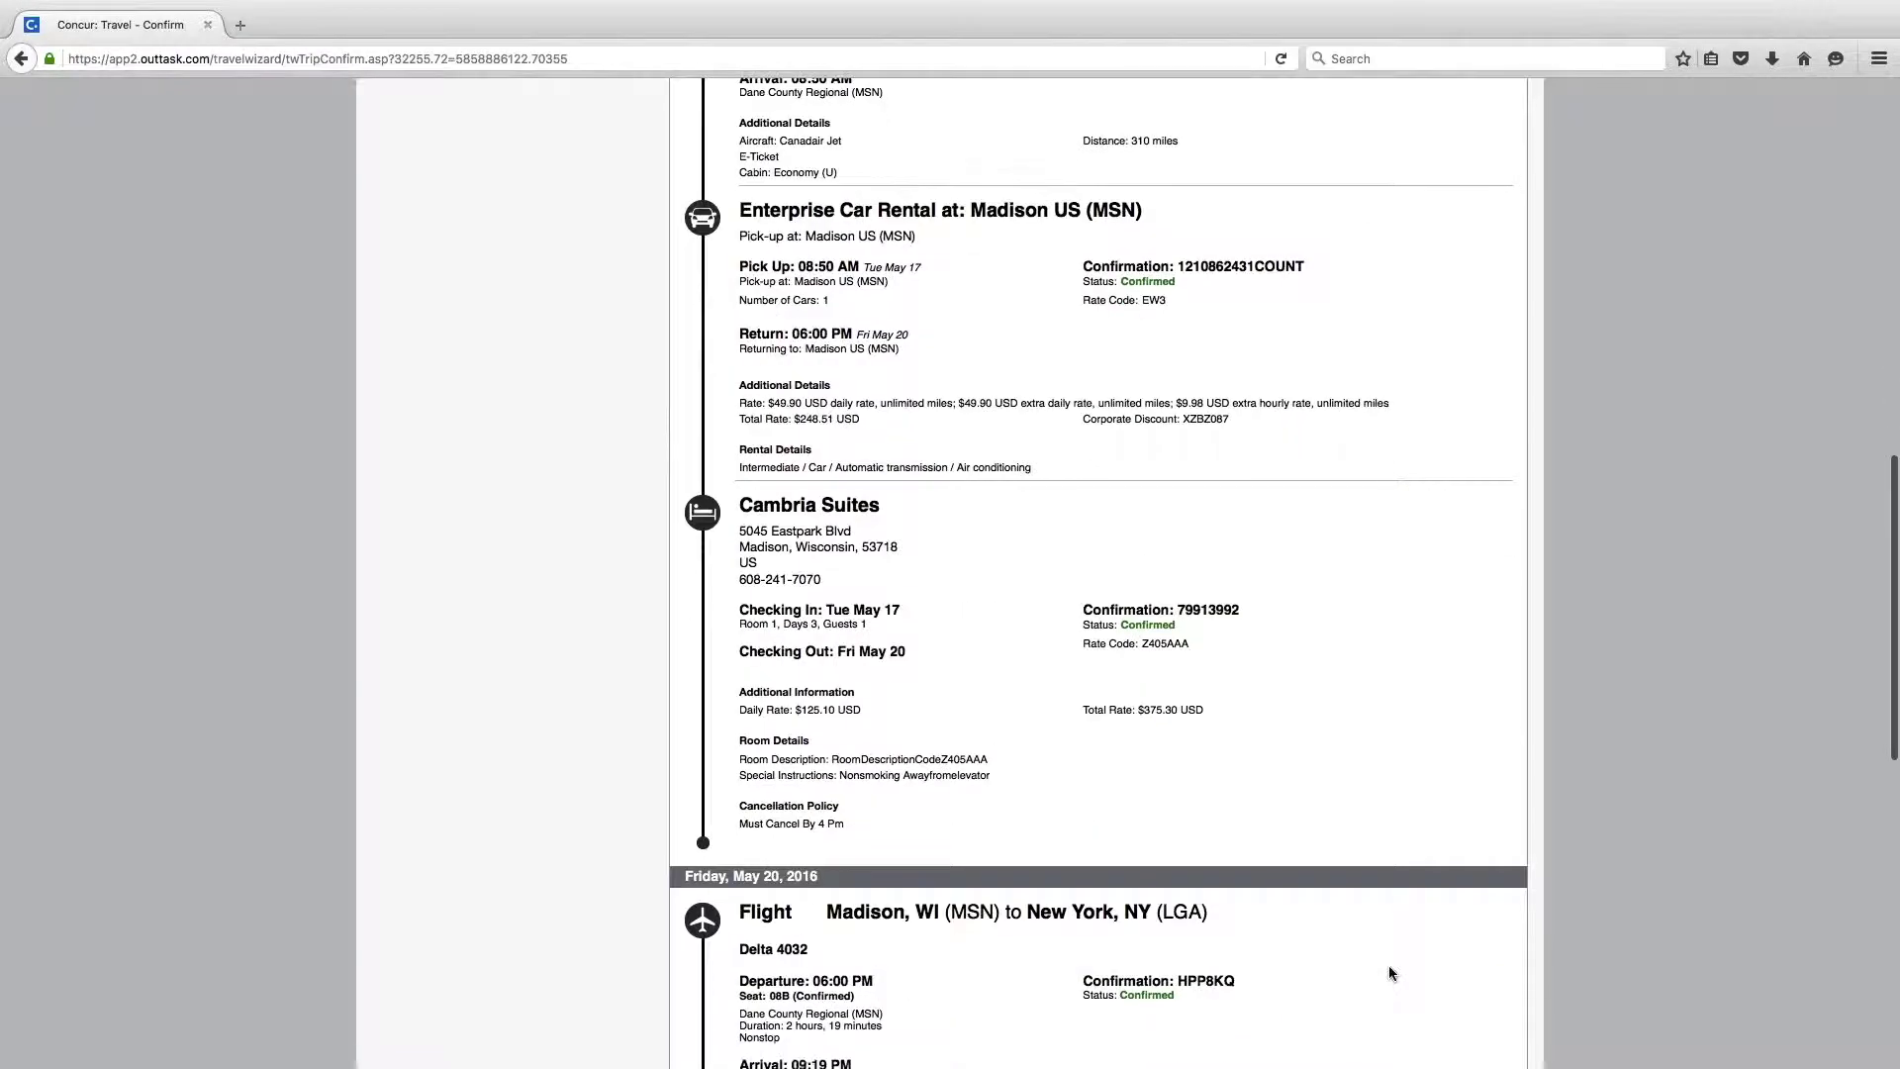
scroll(1389, 973, "down", 5)
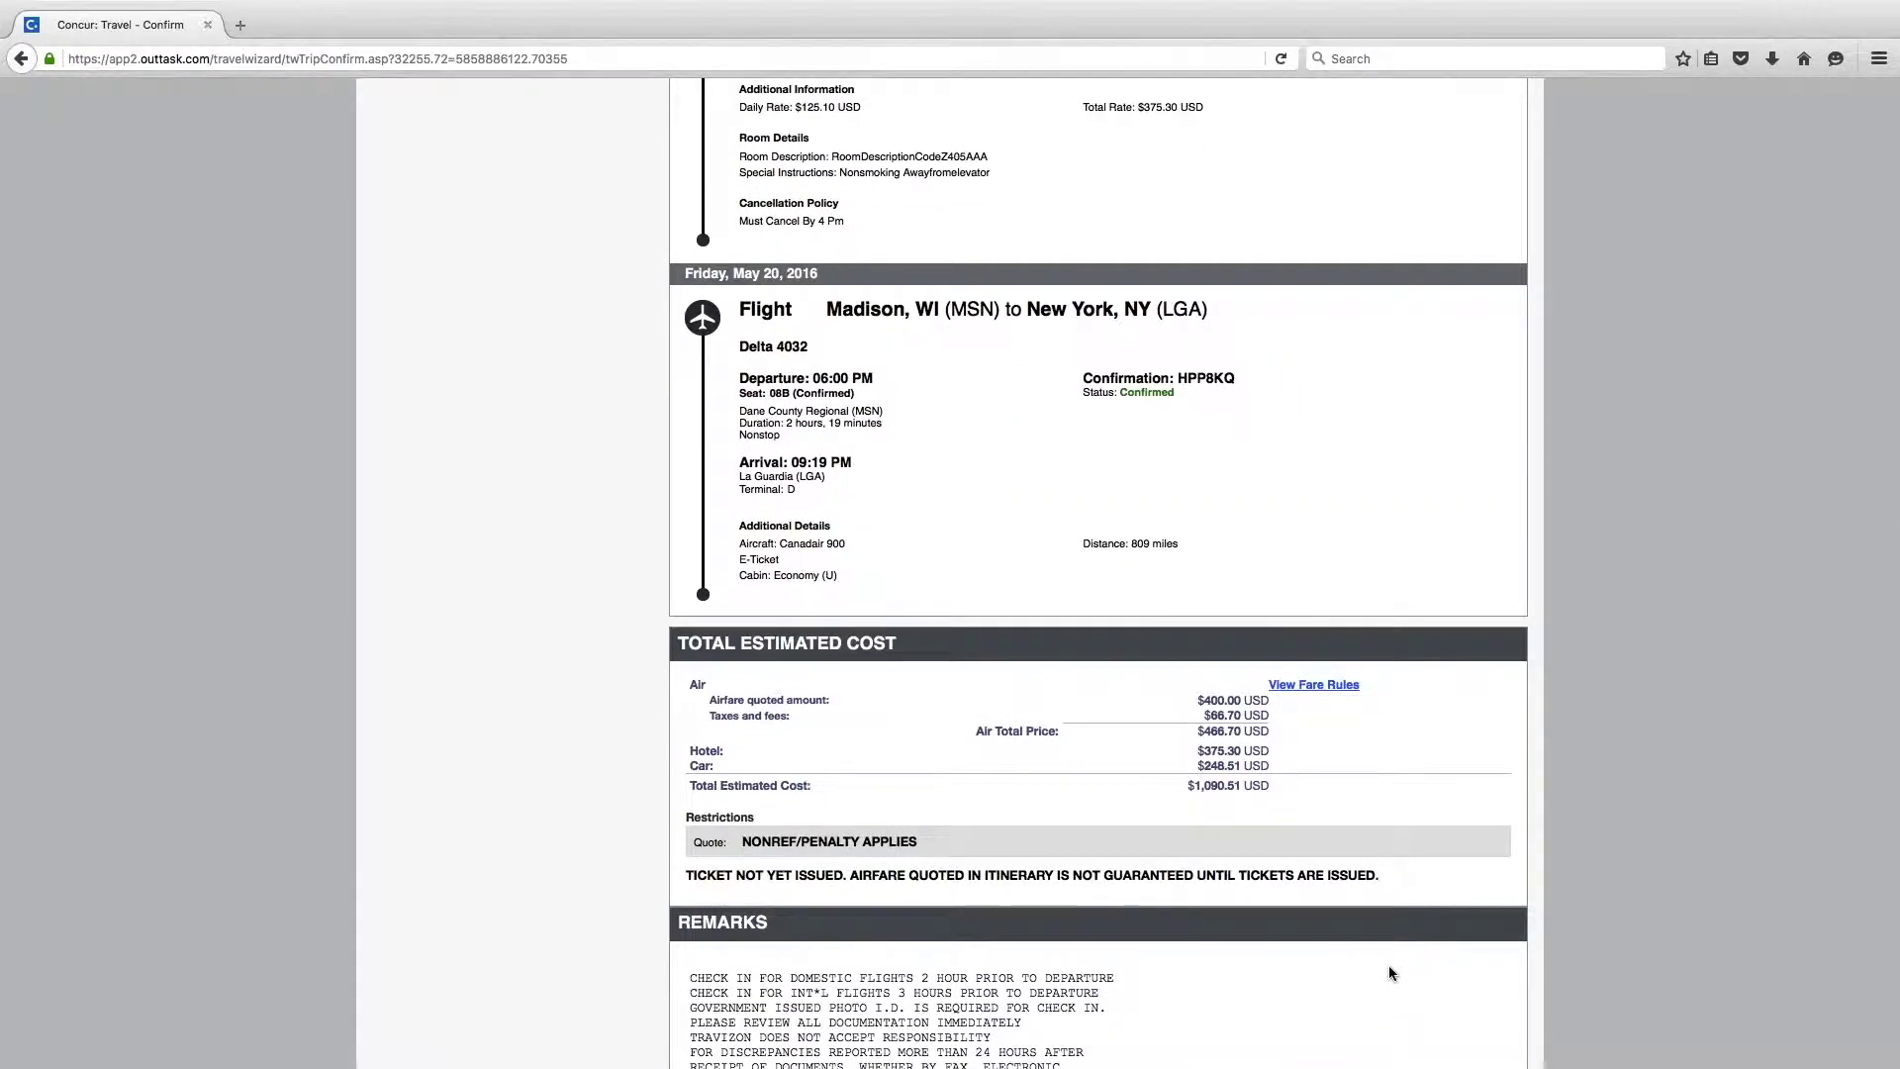
scroll(1386, 945, "down", 5)
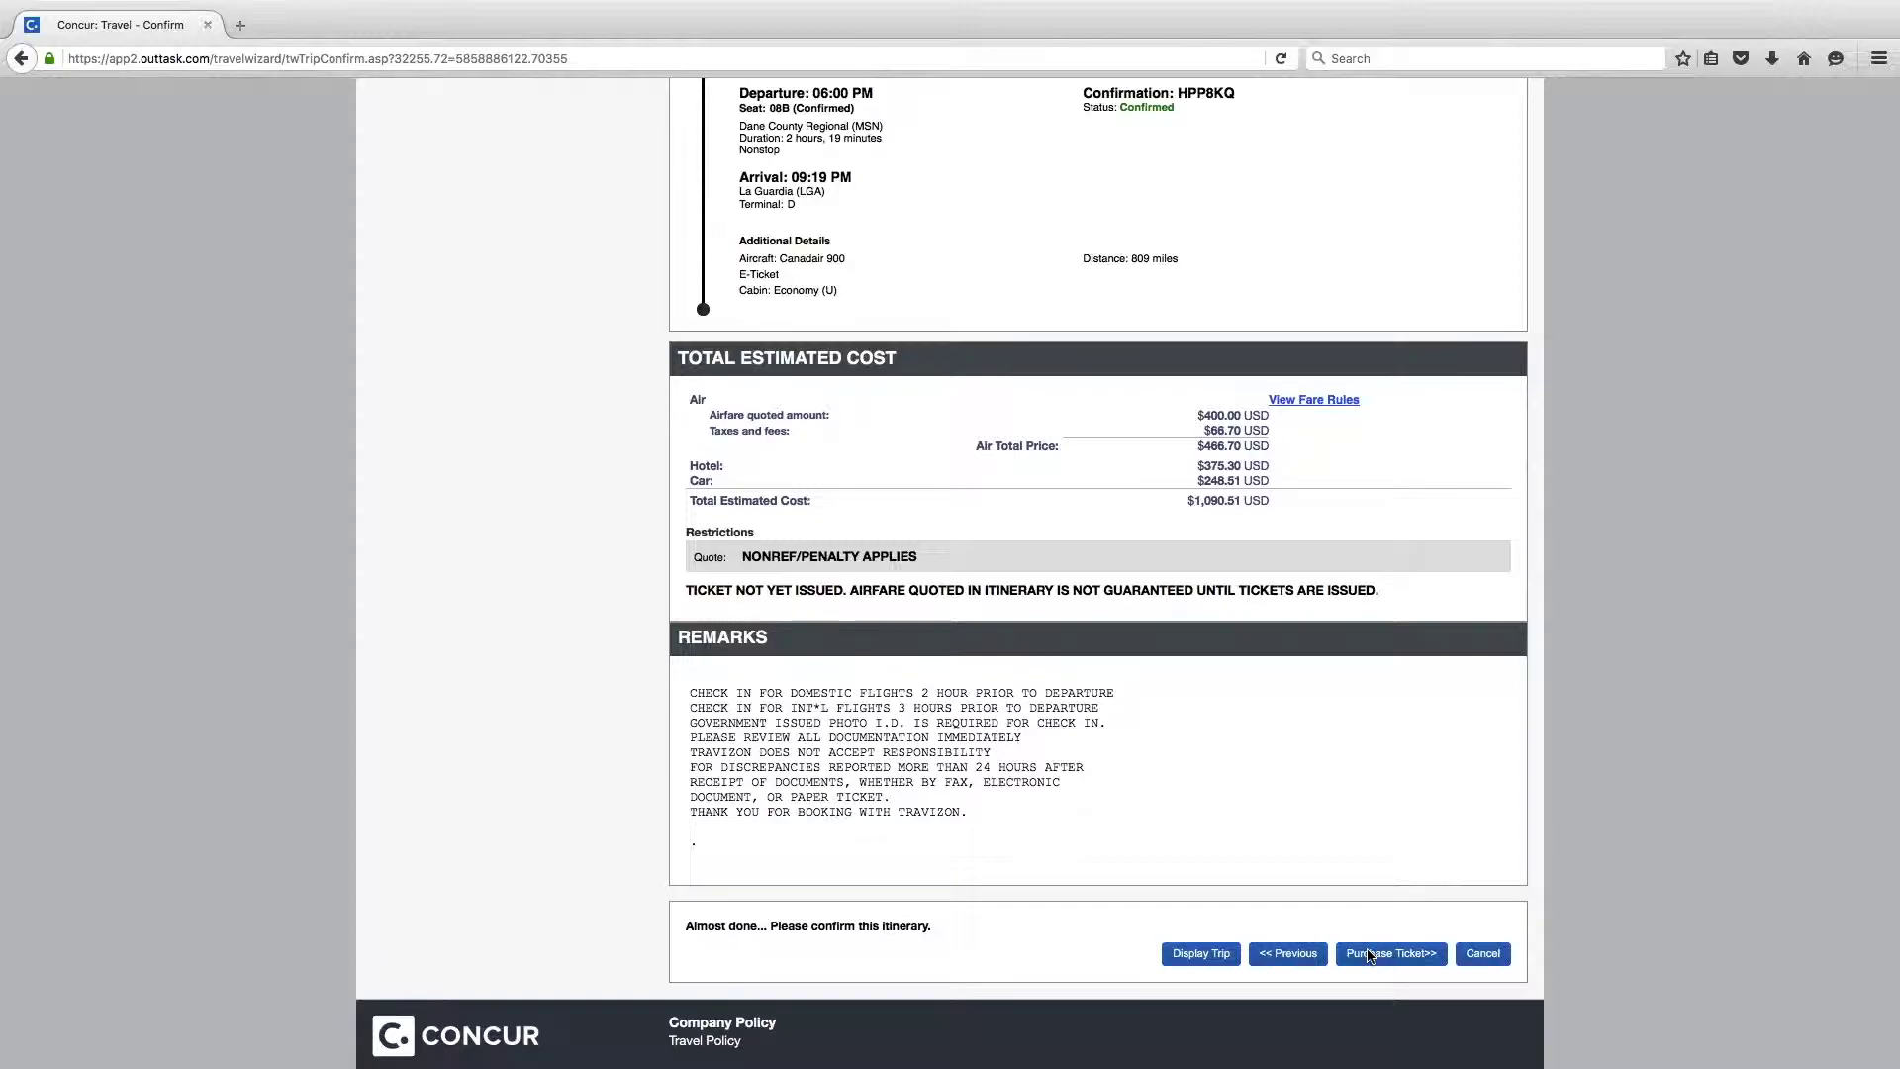
left_click(1370, 956)
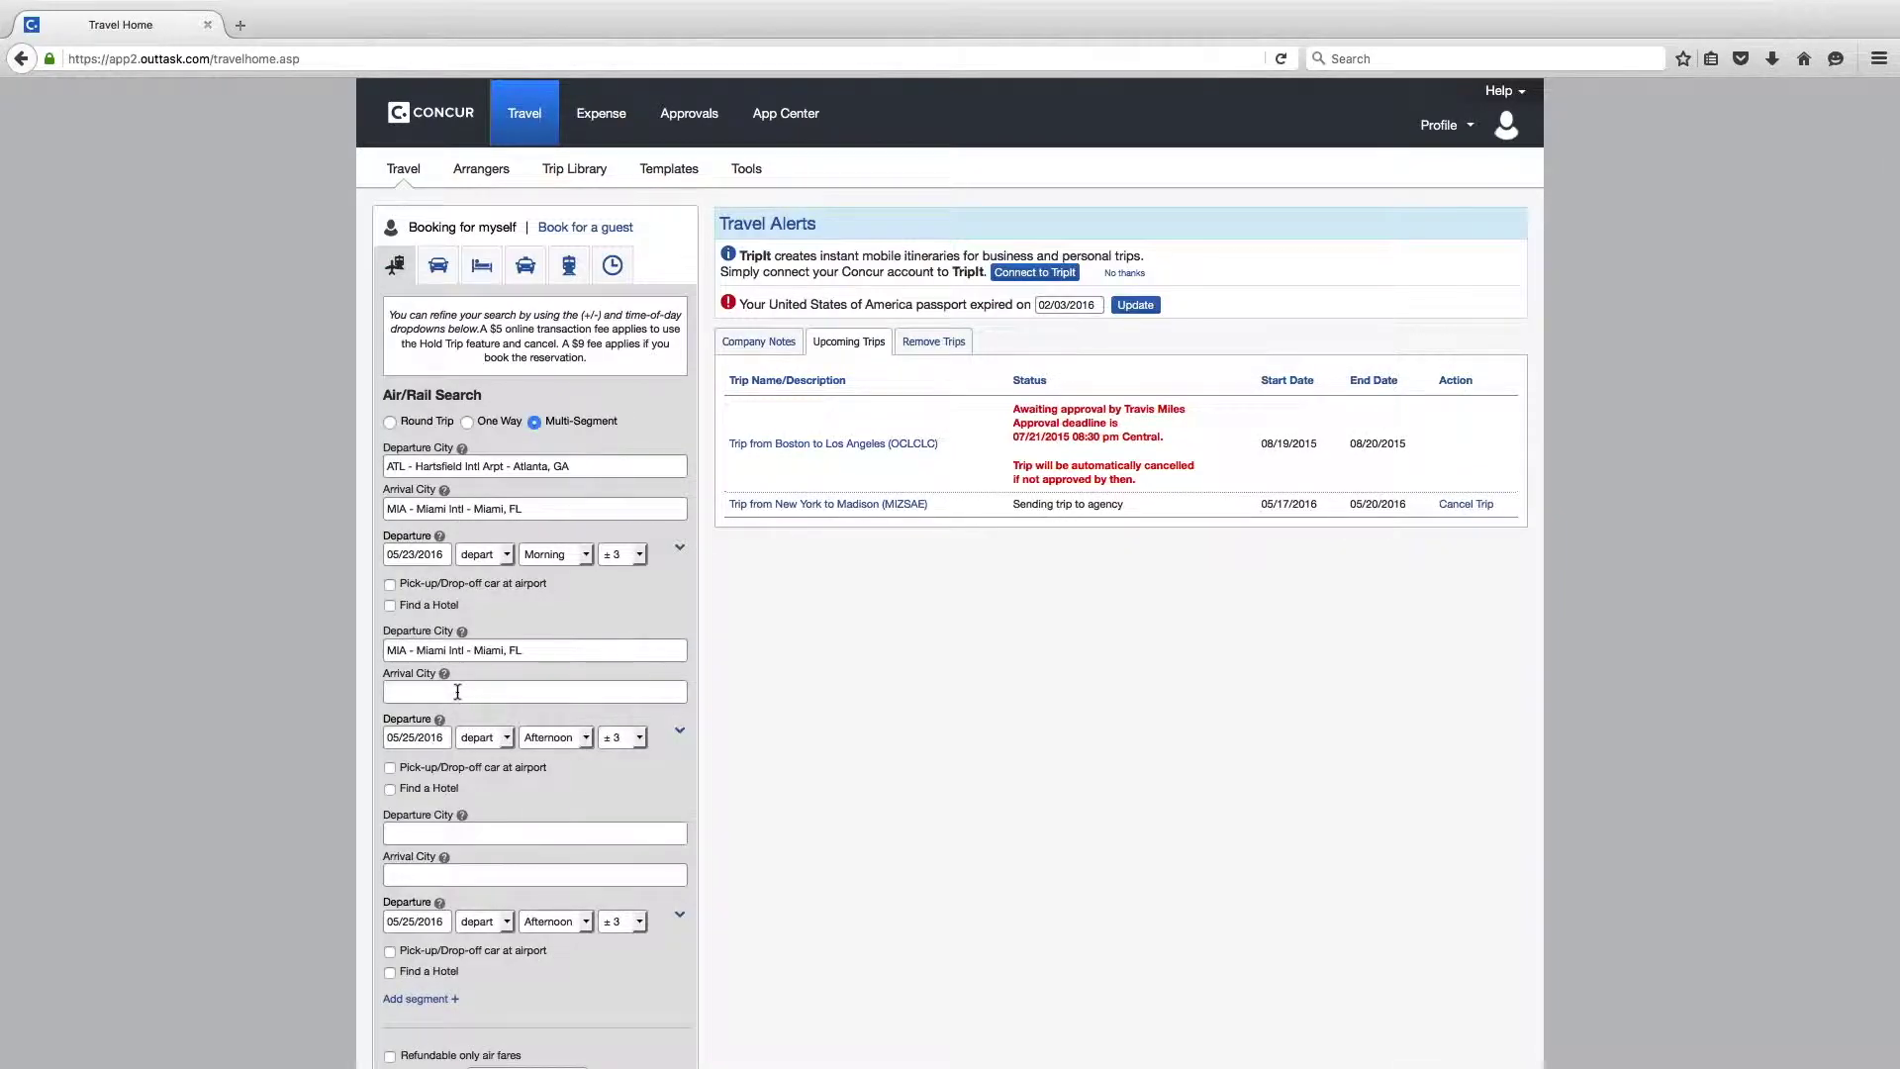
Step: Set the second segment's arrival to DEN, add DEN to ATL on 05/26/2016 as the third segment, and set all departures to Anytime
left_click(457, 691)
type("den")
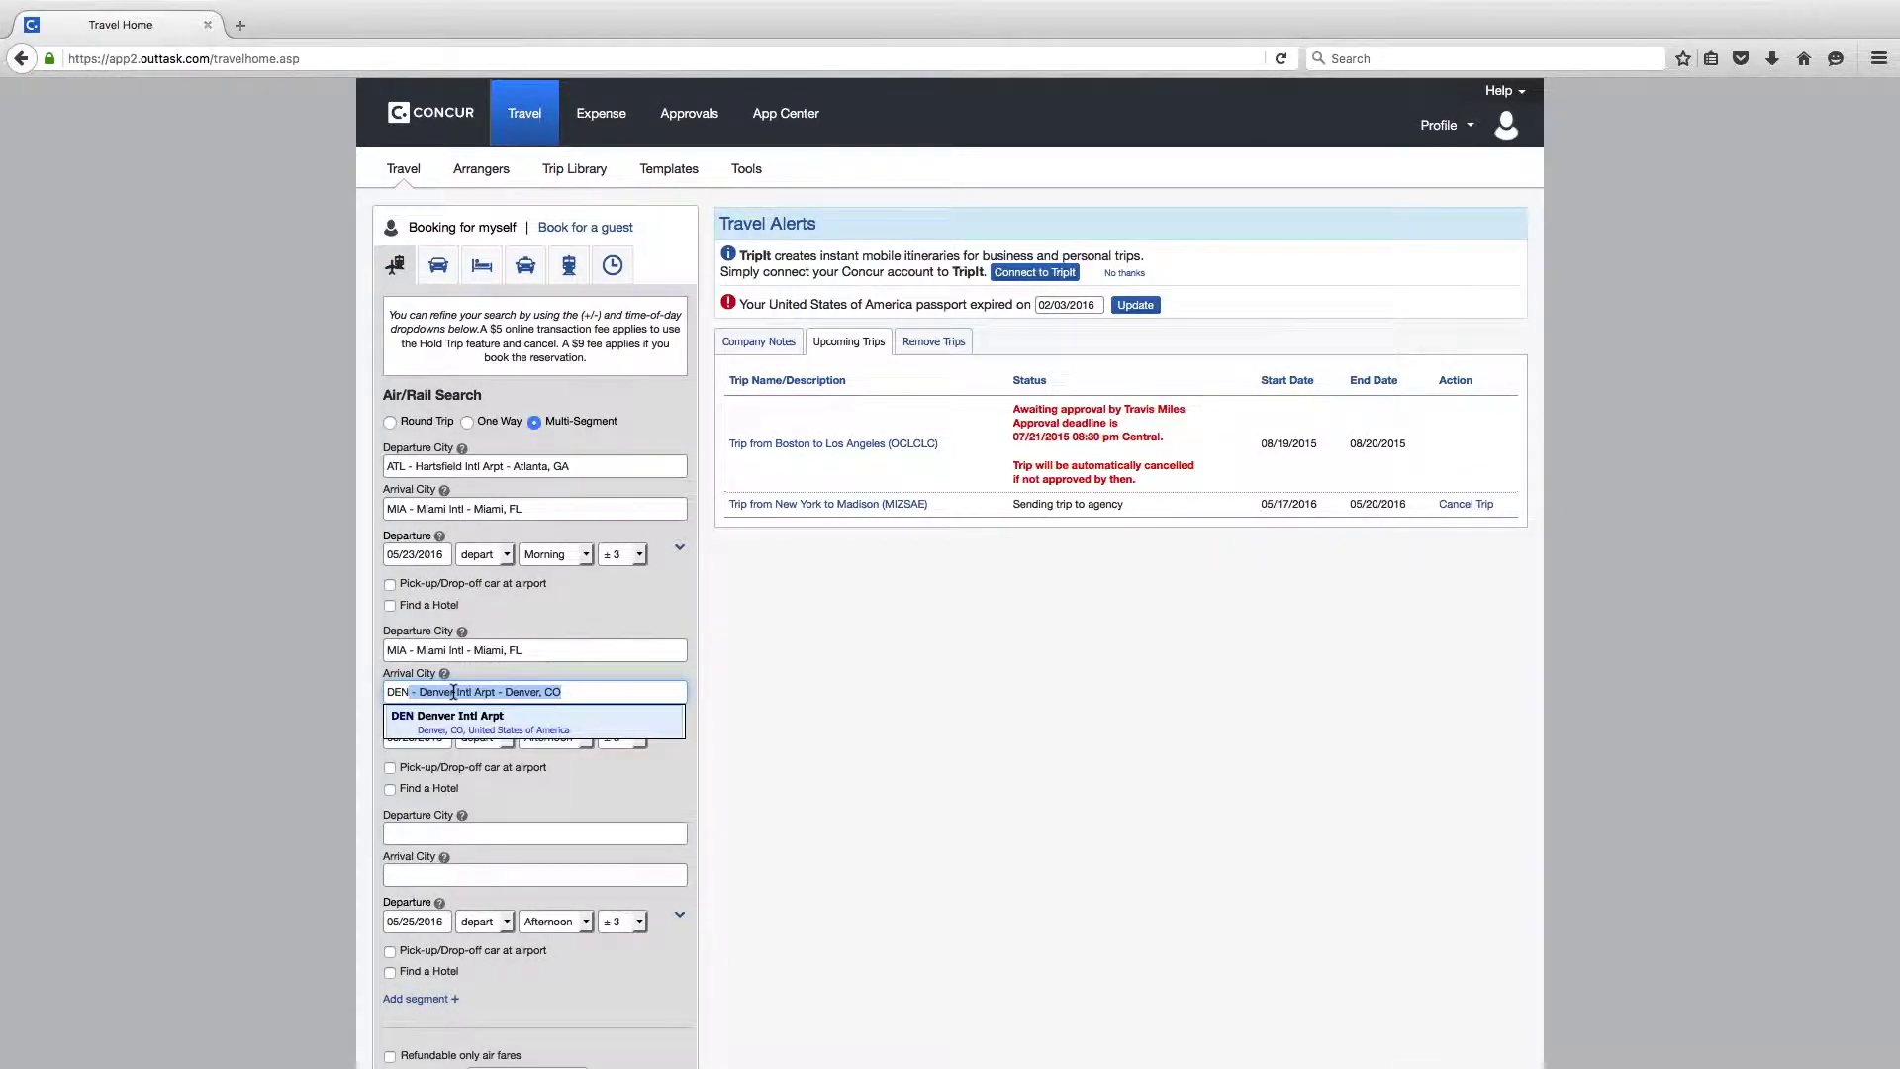
left_click(452, 730)
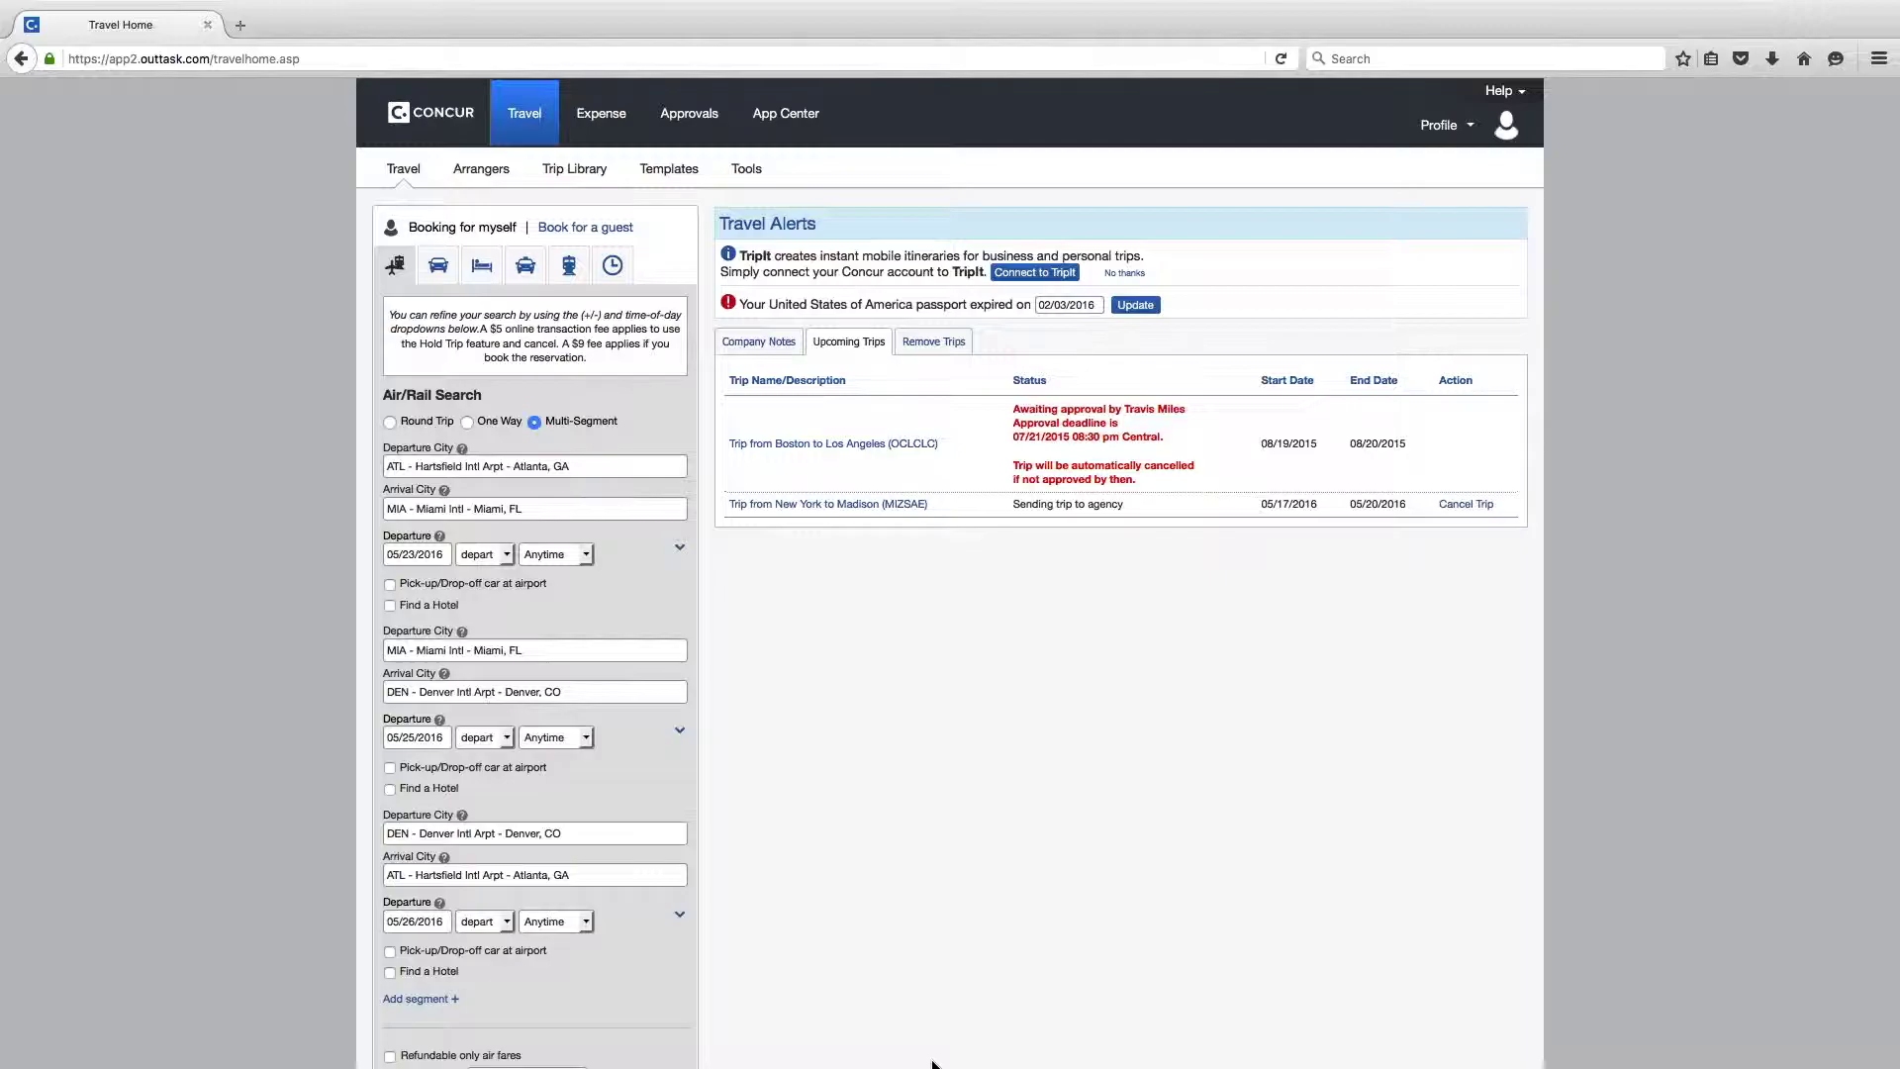
Step: Request a hotel near Miami, FL for the first segment only, run the multi-segment flight search, and accept Atlanta as the trip's end
left_click(389, 789)
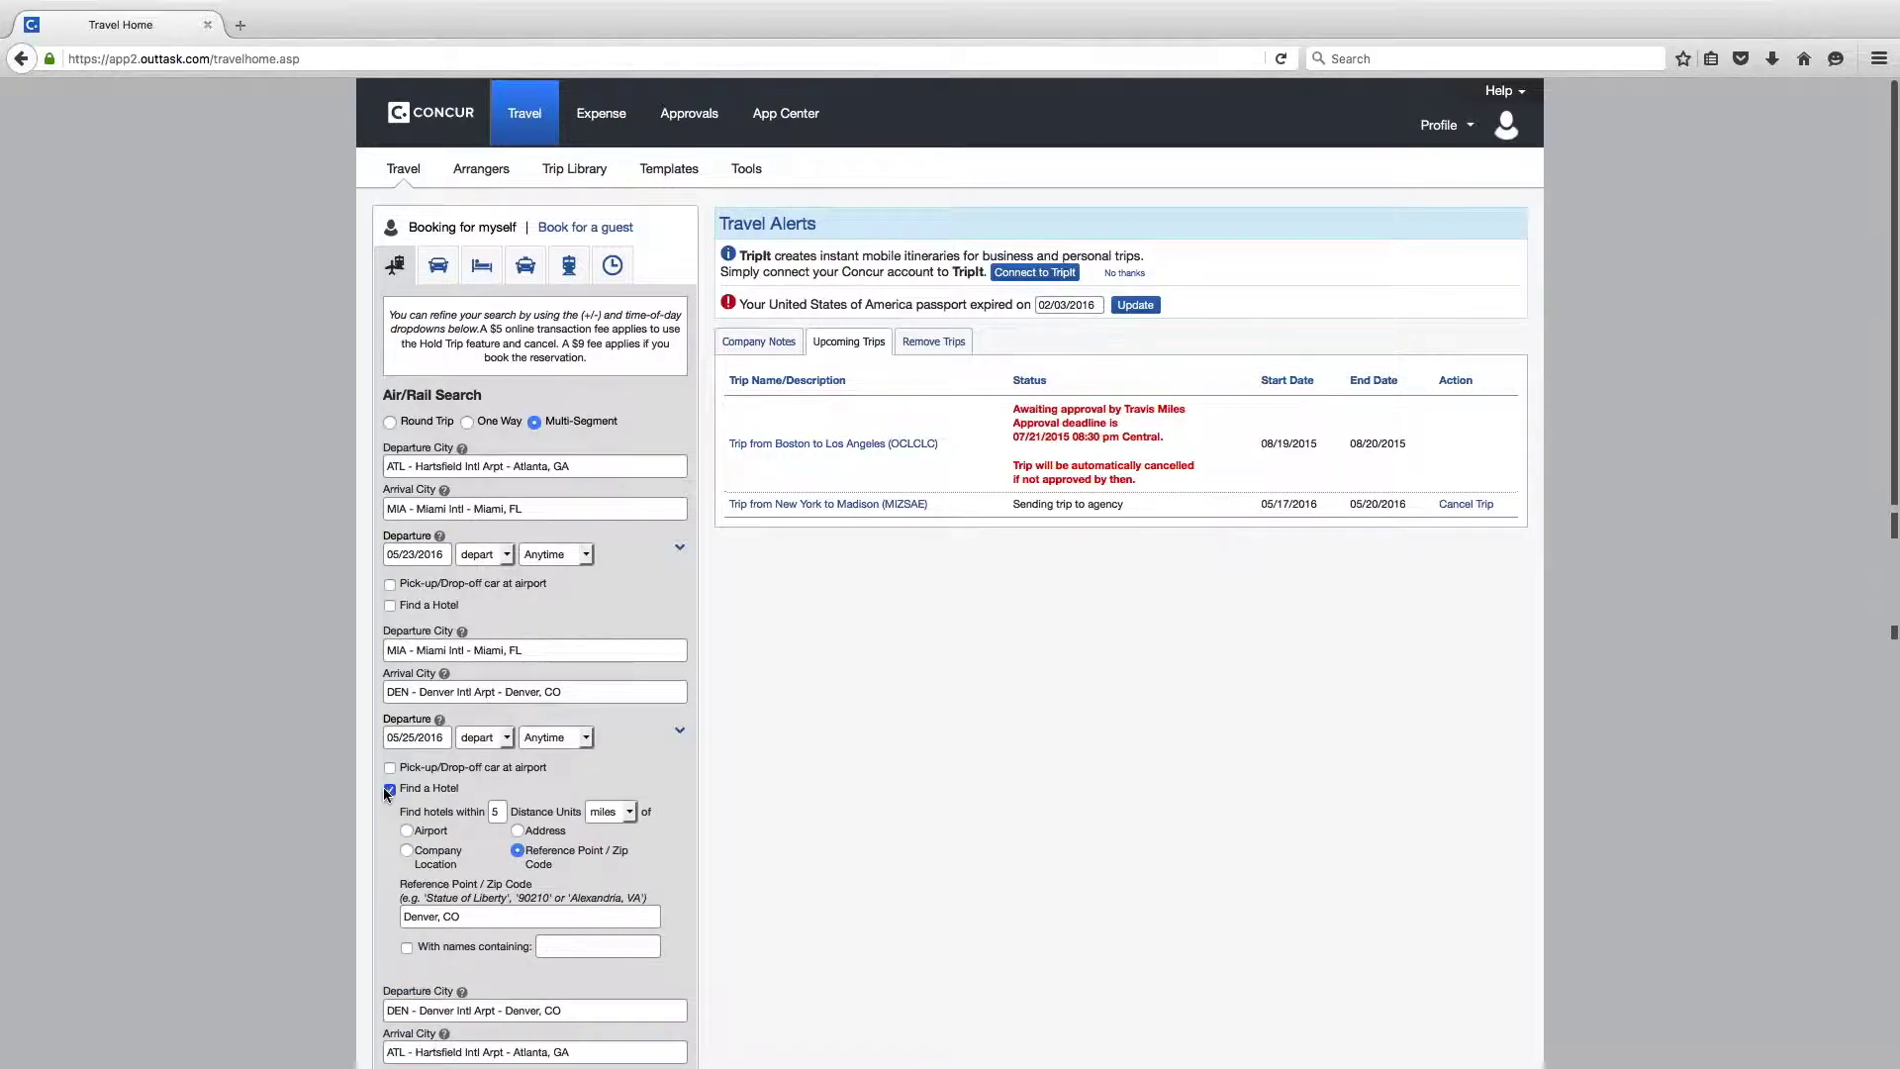
left_click(389, 789)
left_click(389, 605)
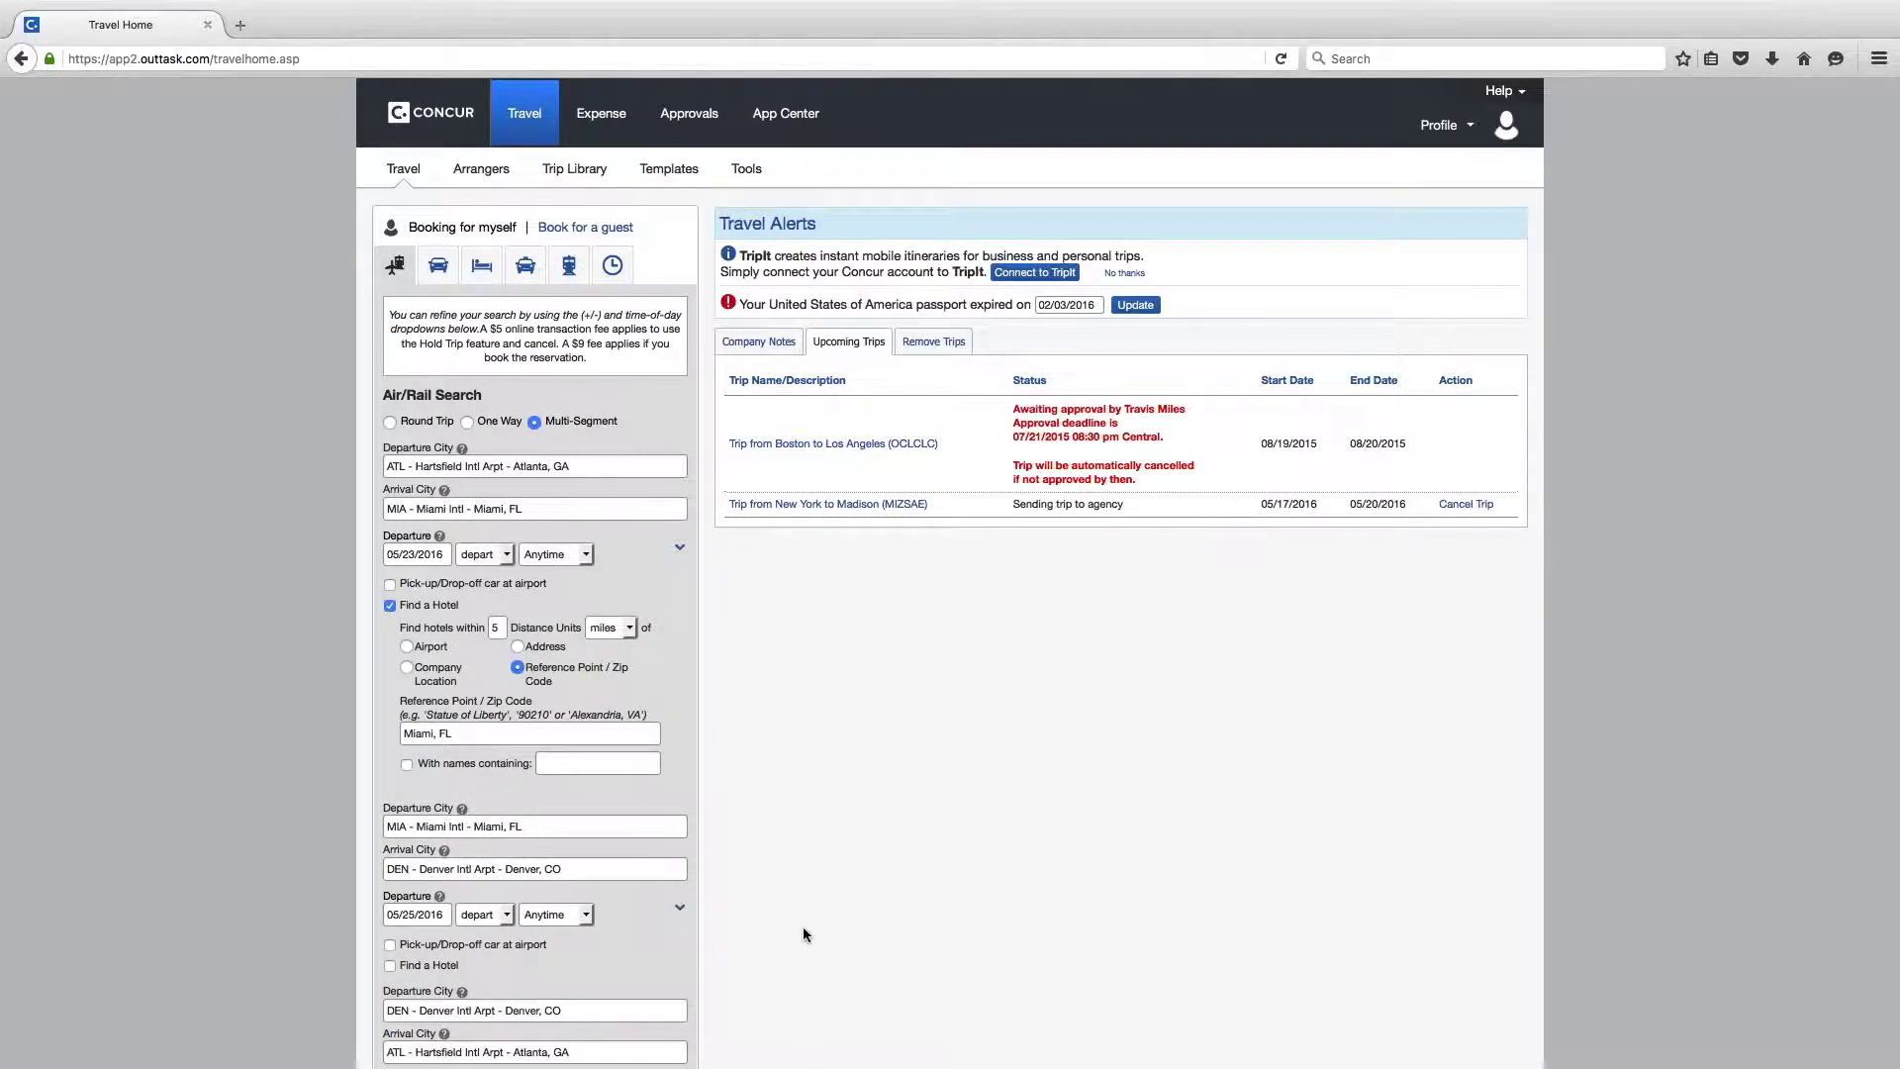
scroll(500, 958, "down", 6)
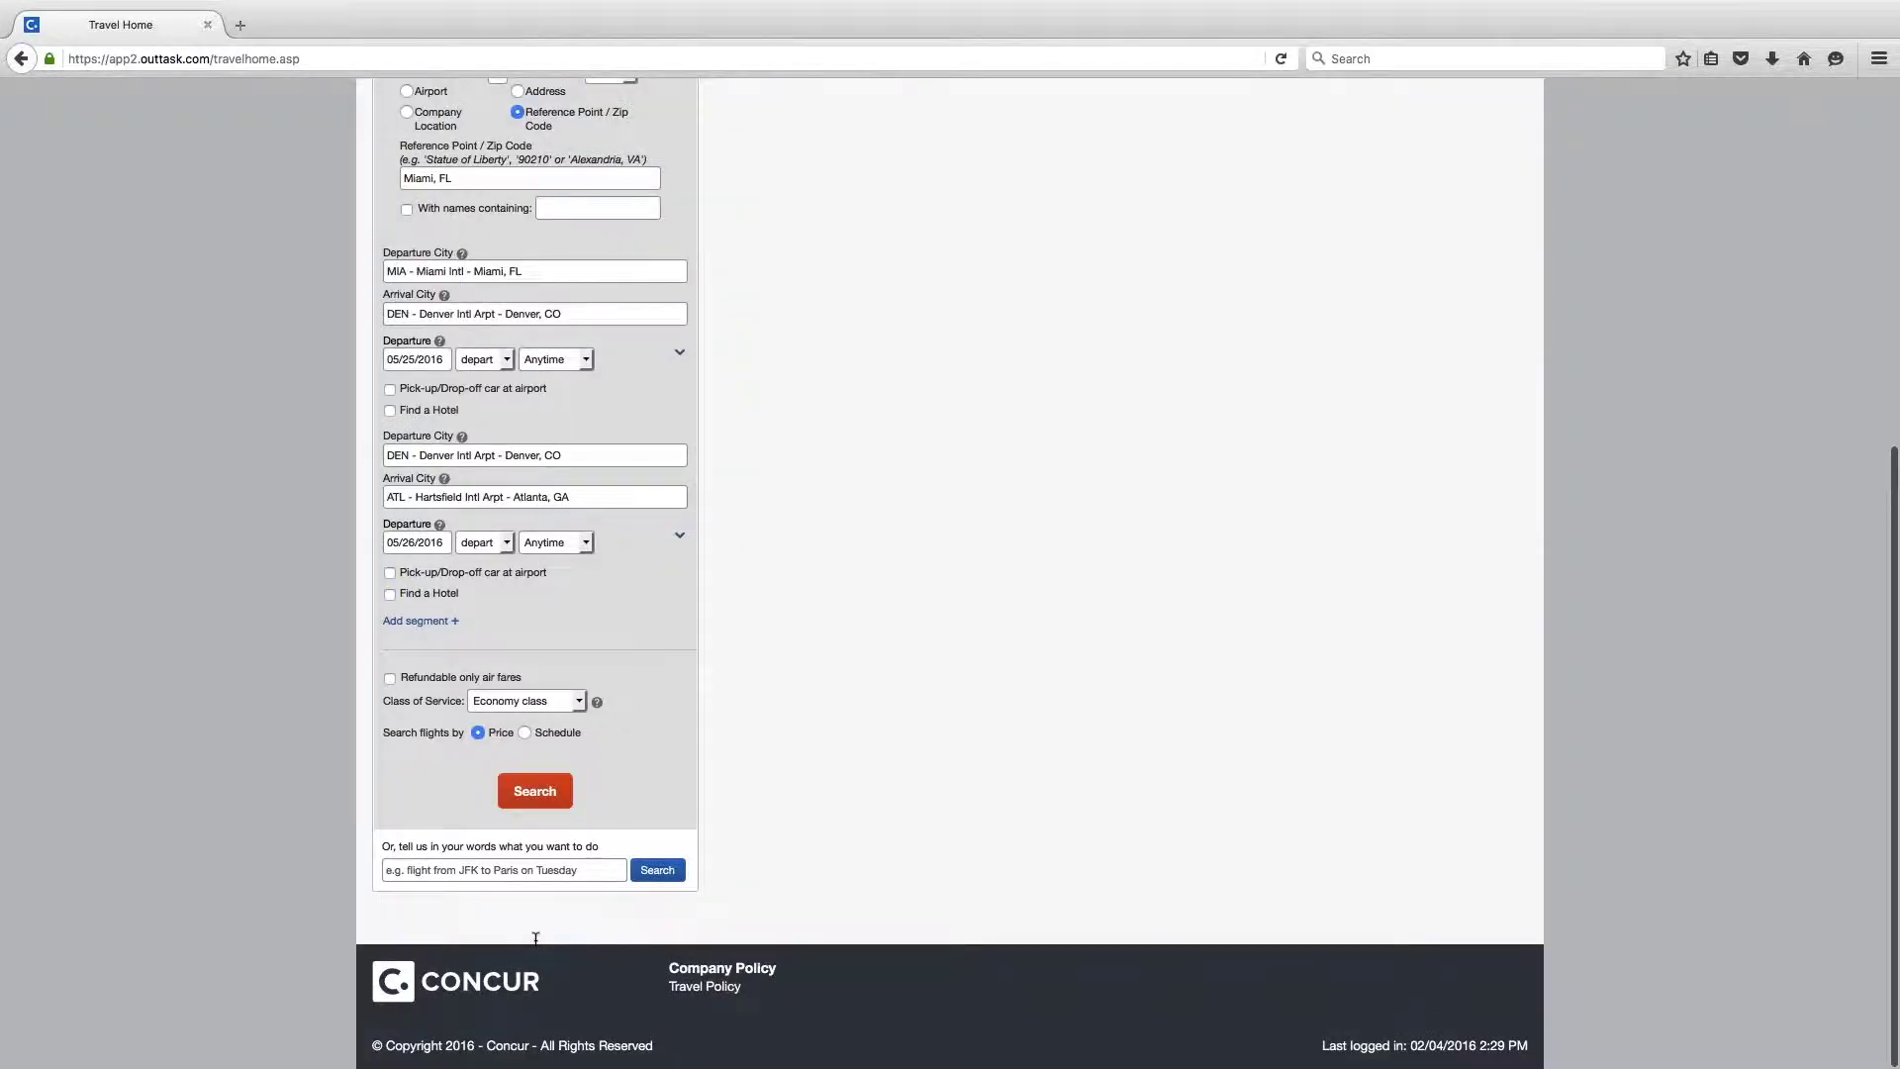
left_click(519, 798)
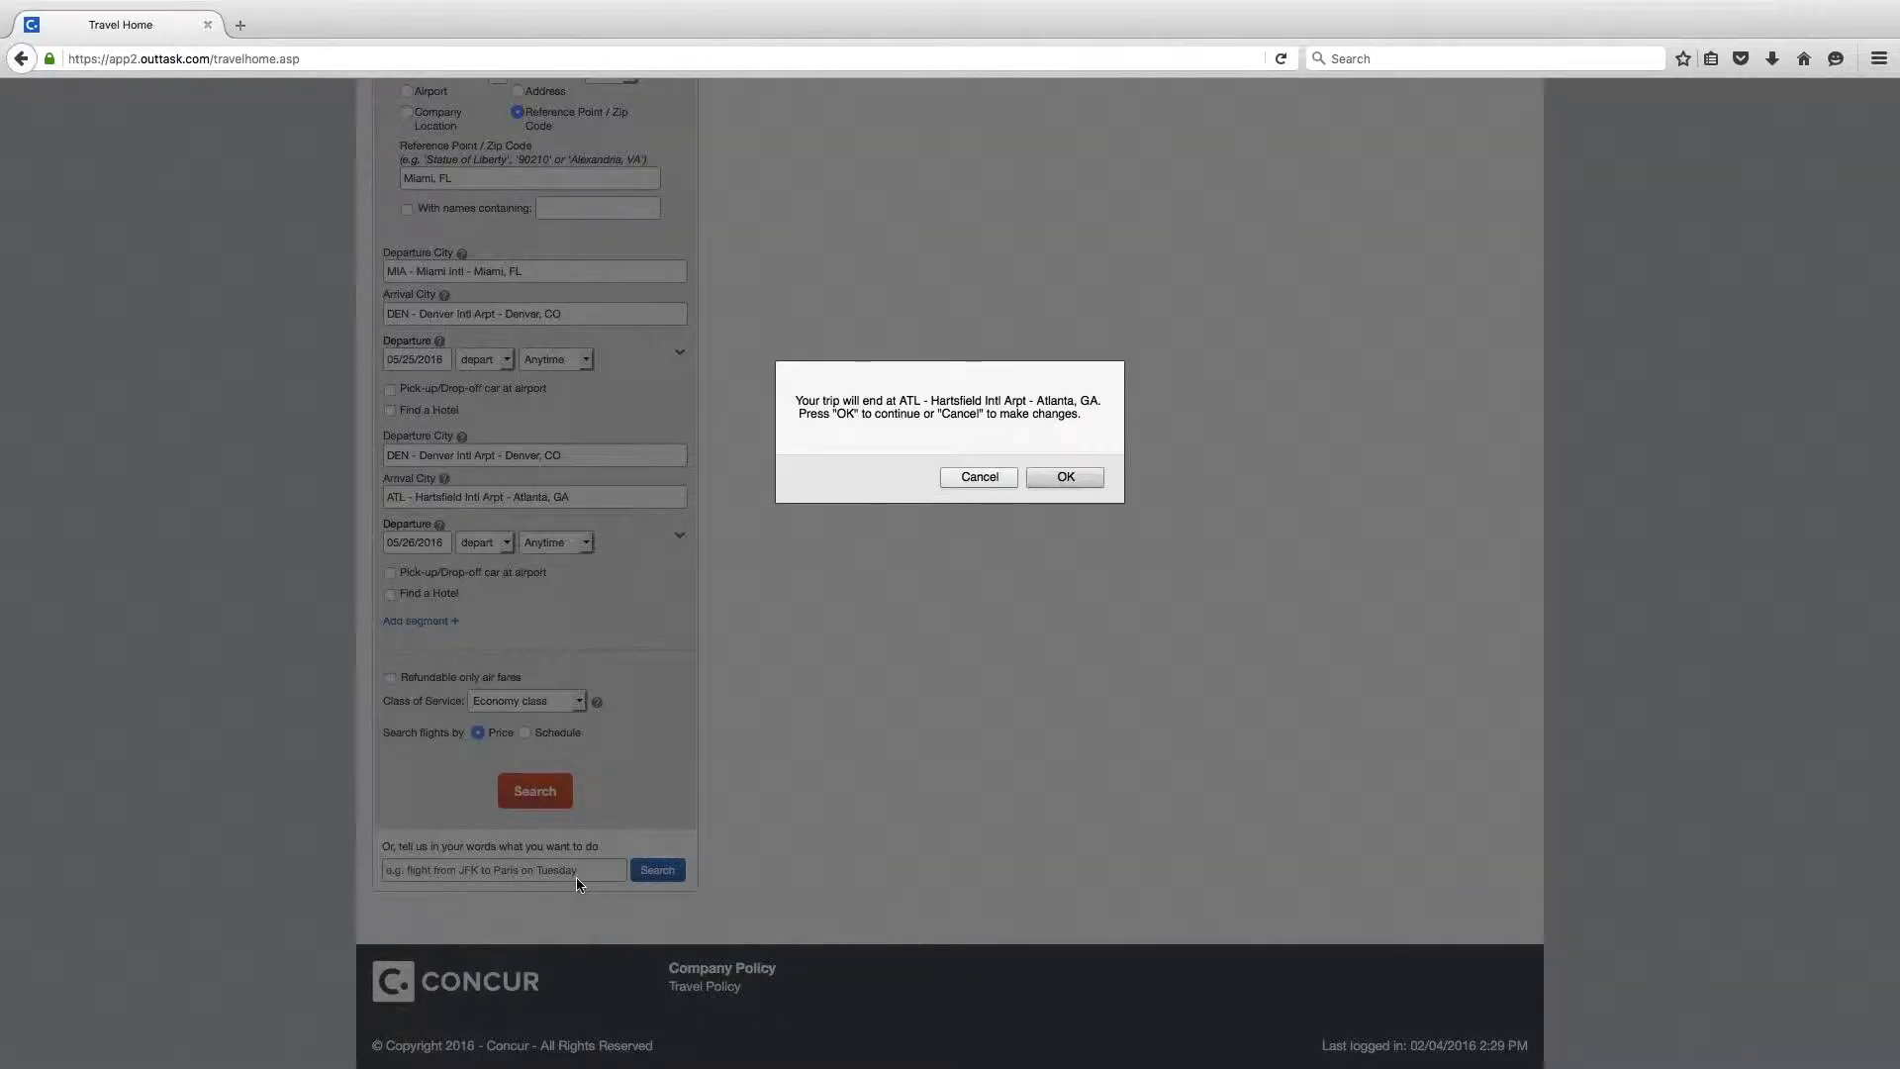
left_click(1087, 481)
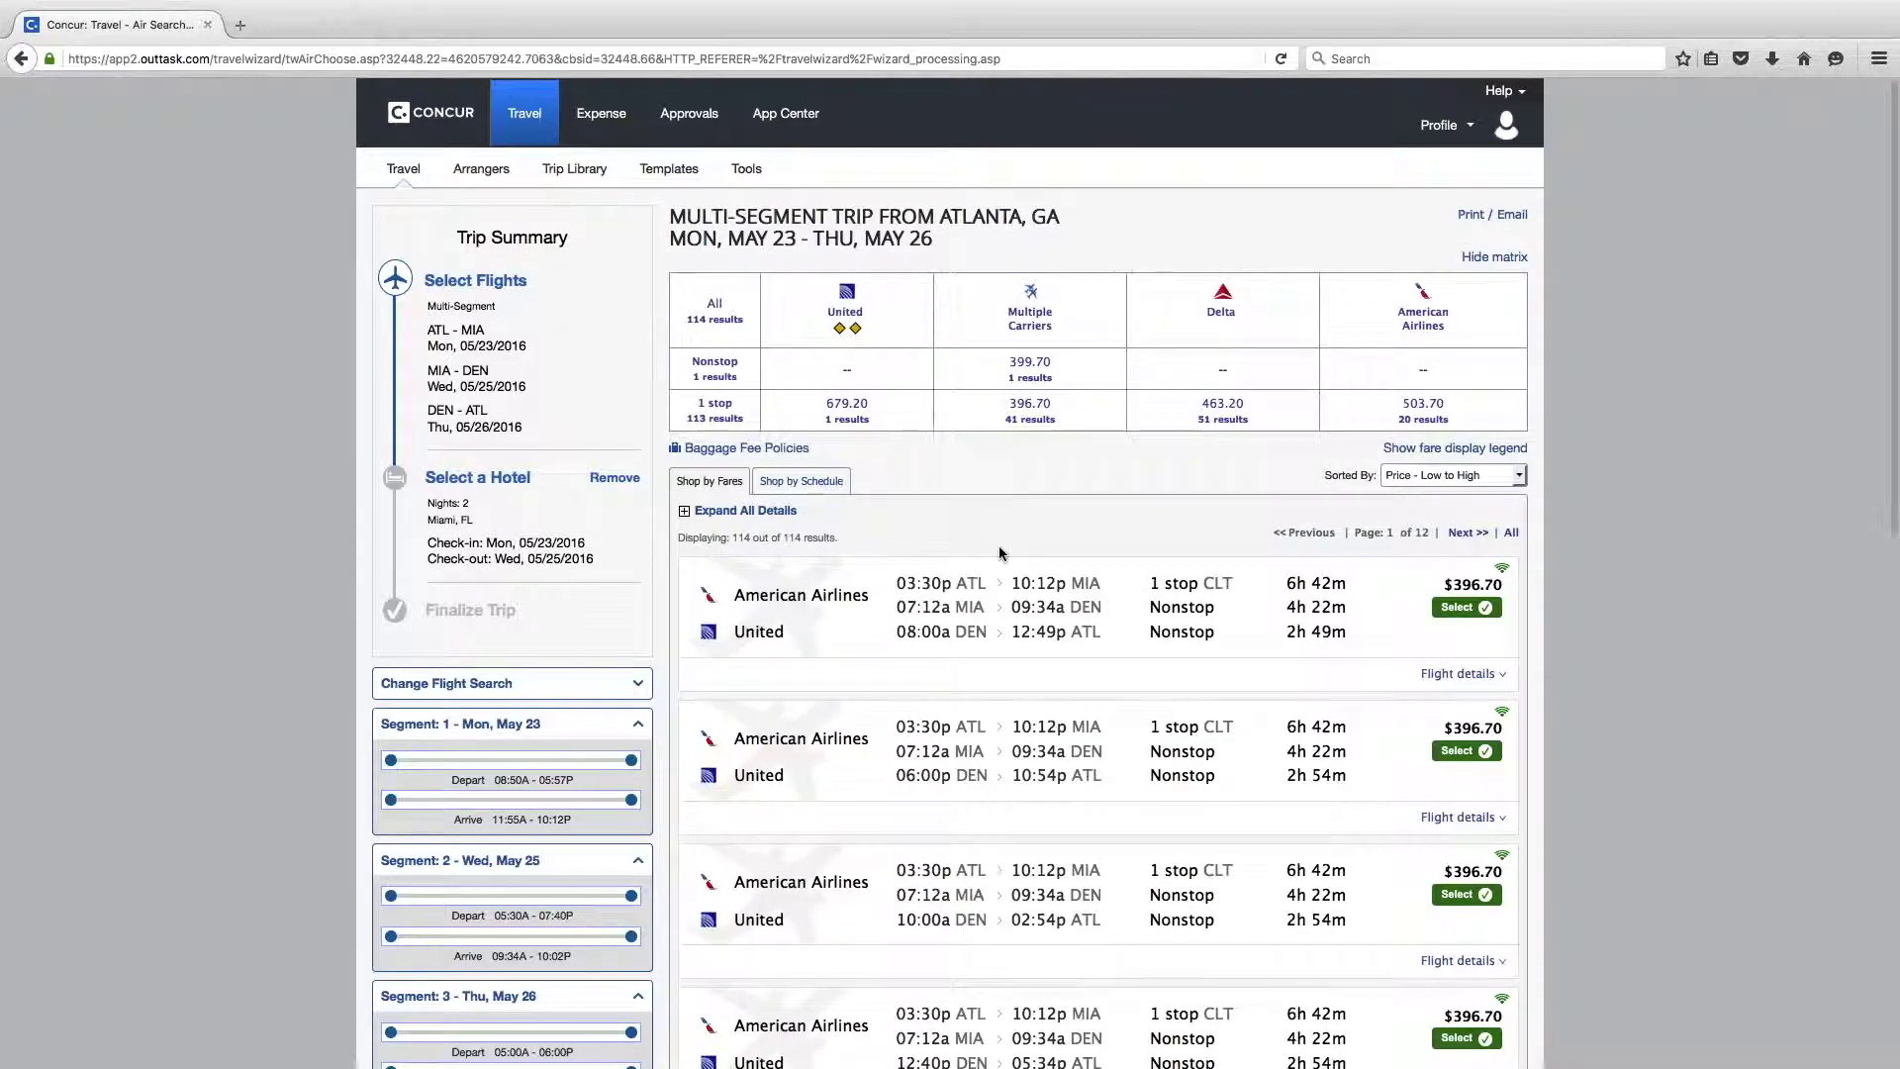
Step: Choose the one-stop United itinerary at $679.20 and justify the travel policy violation with the reason Preferred Airline
left_click(848, 406)
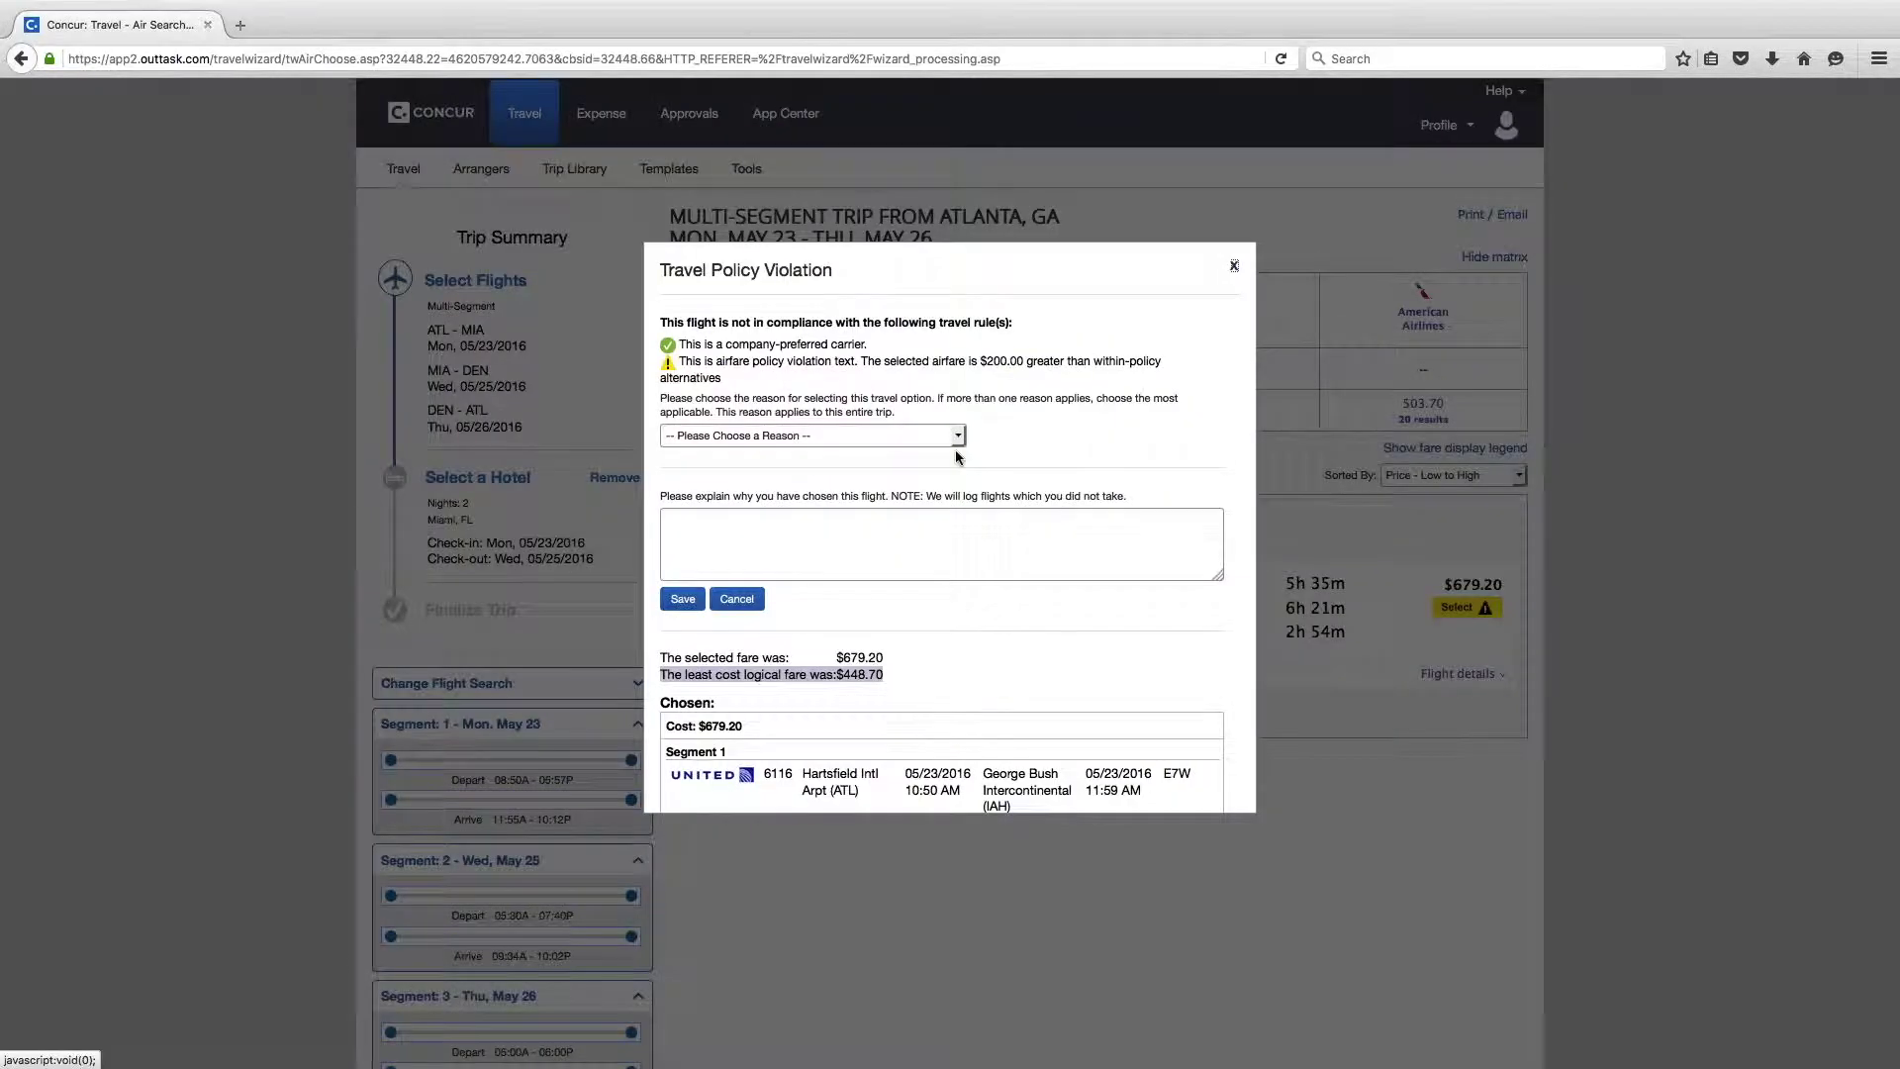
left_click(945, 438)
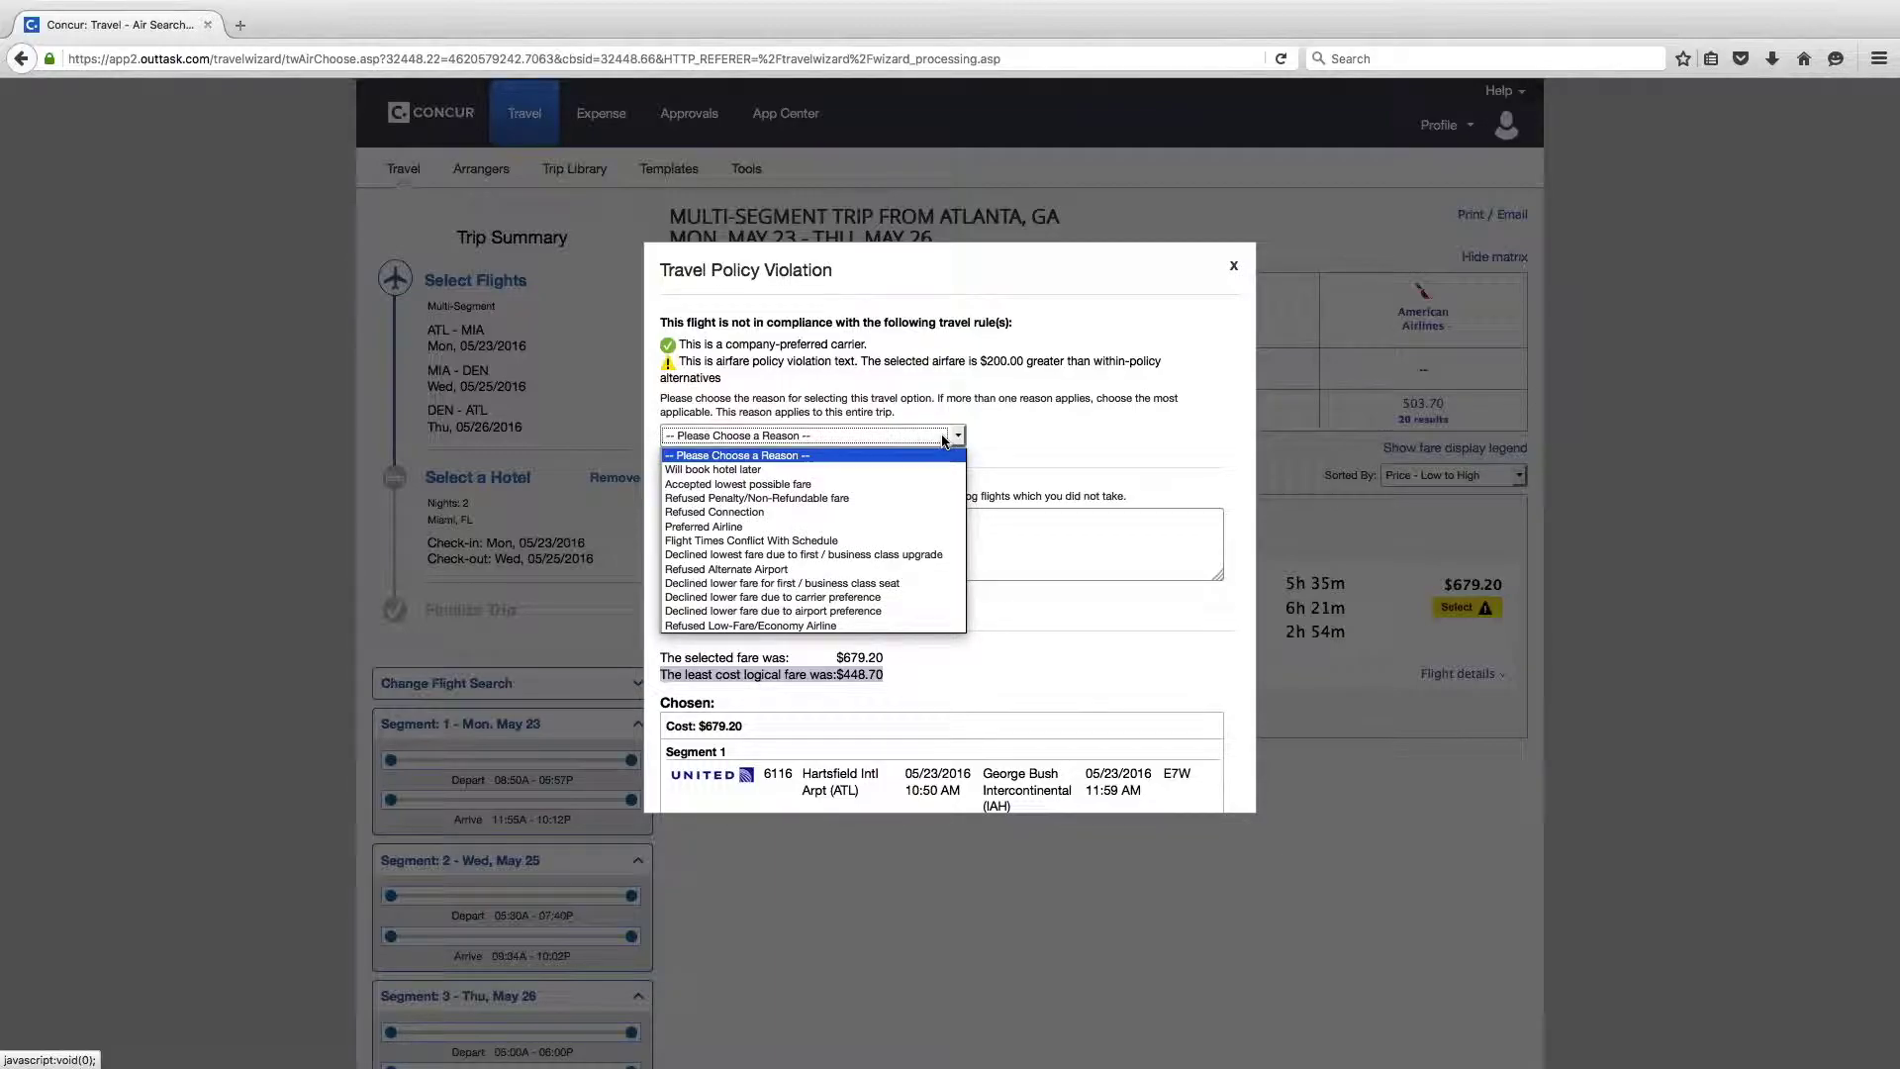
left_click(793, 528)
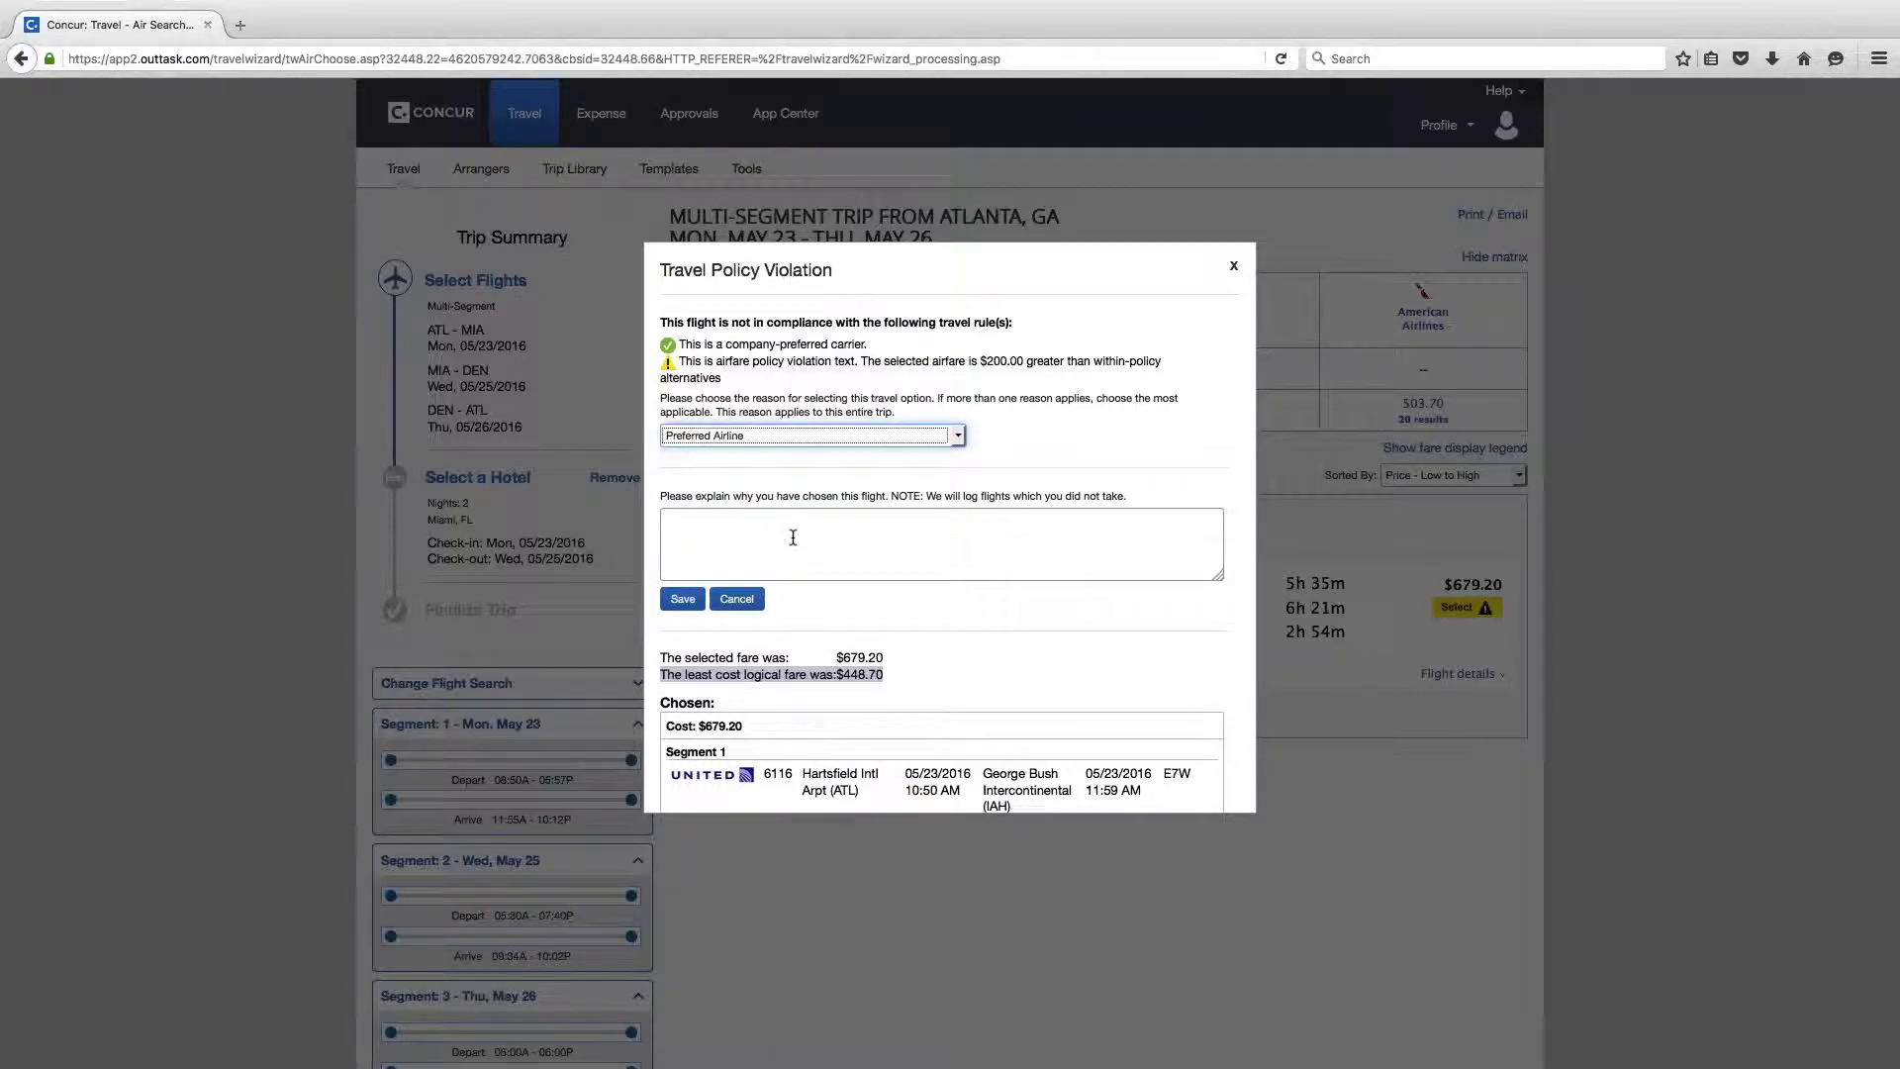
left_click(683, 599)
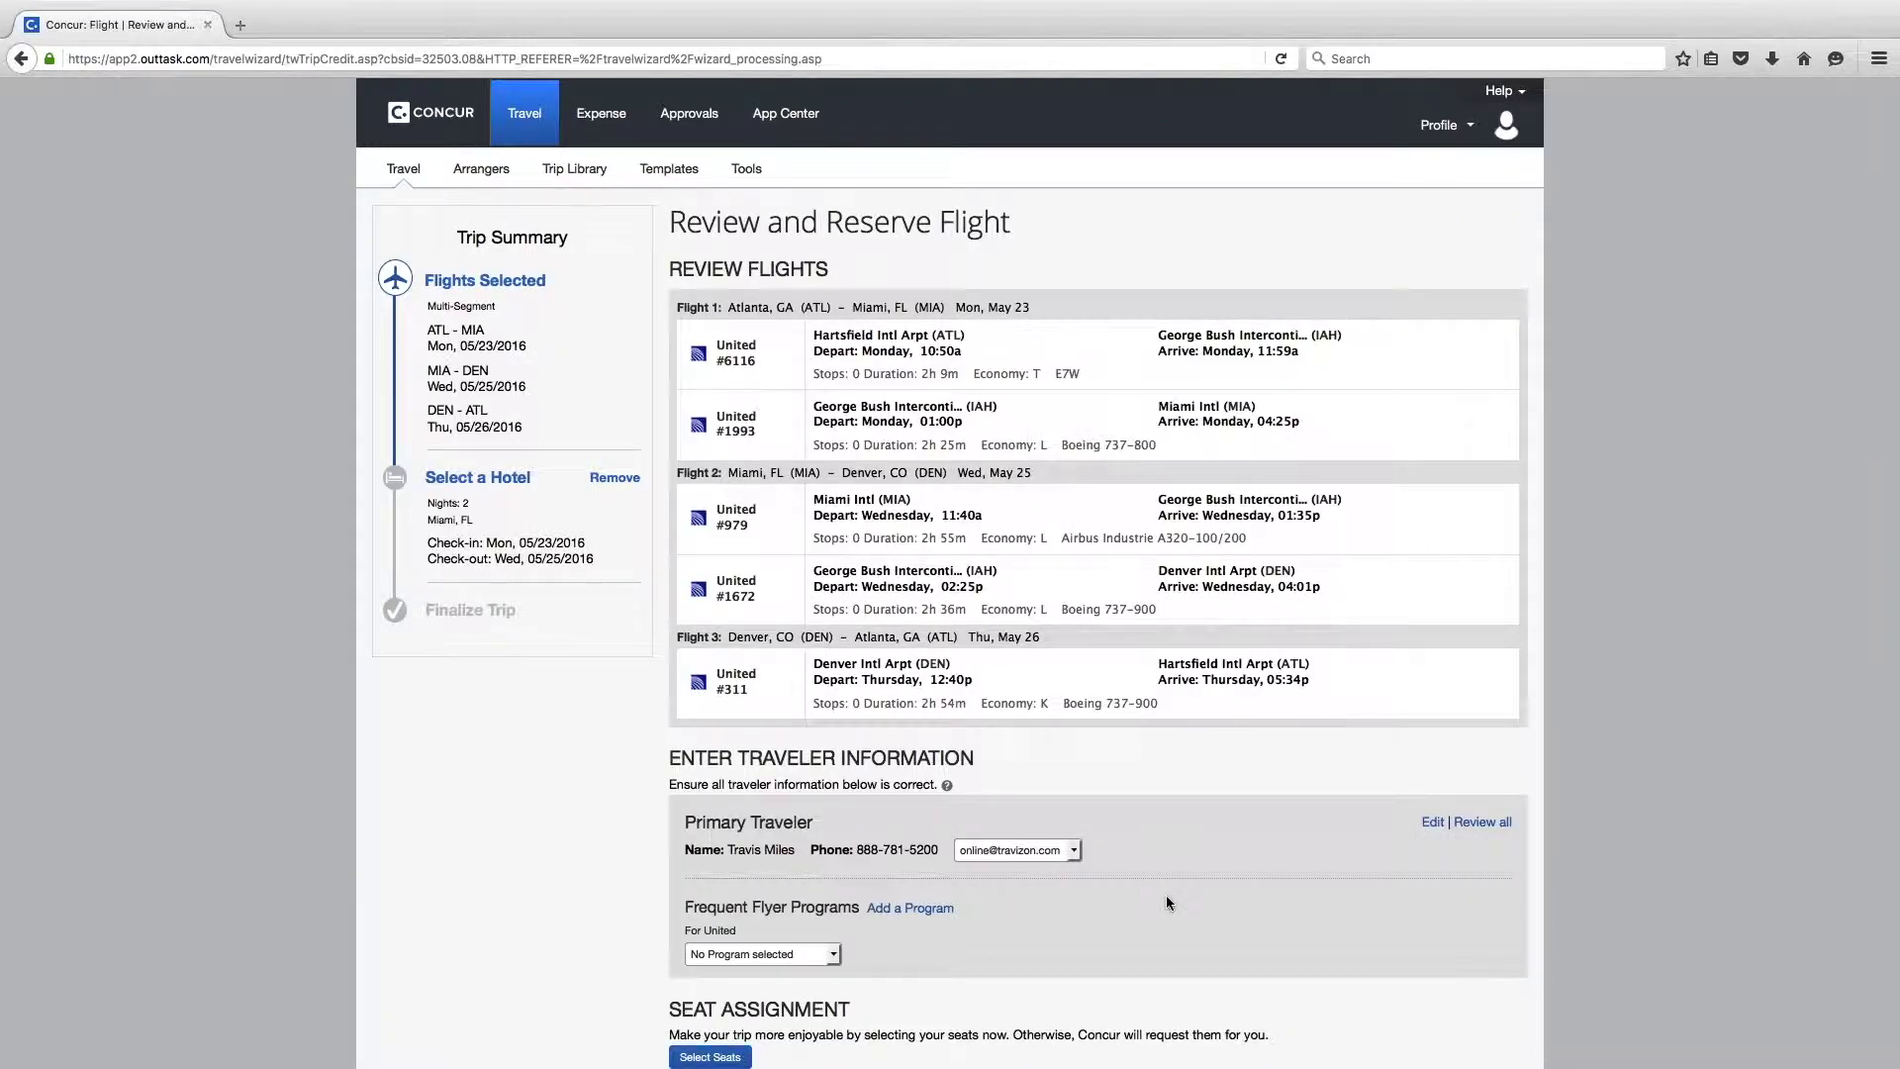
Step: Switch the flight's payment method from the Ground Transport Card to the traveler's other credit card and reserve the flight
scroll(1281, 891, "down", 6)
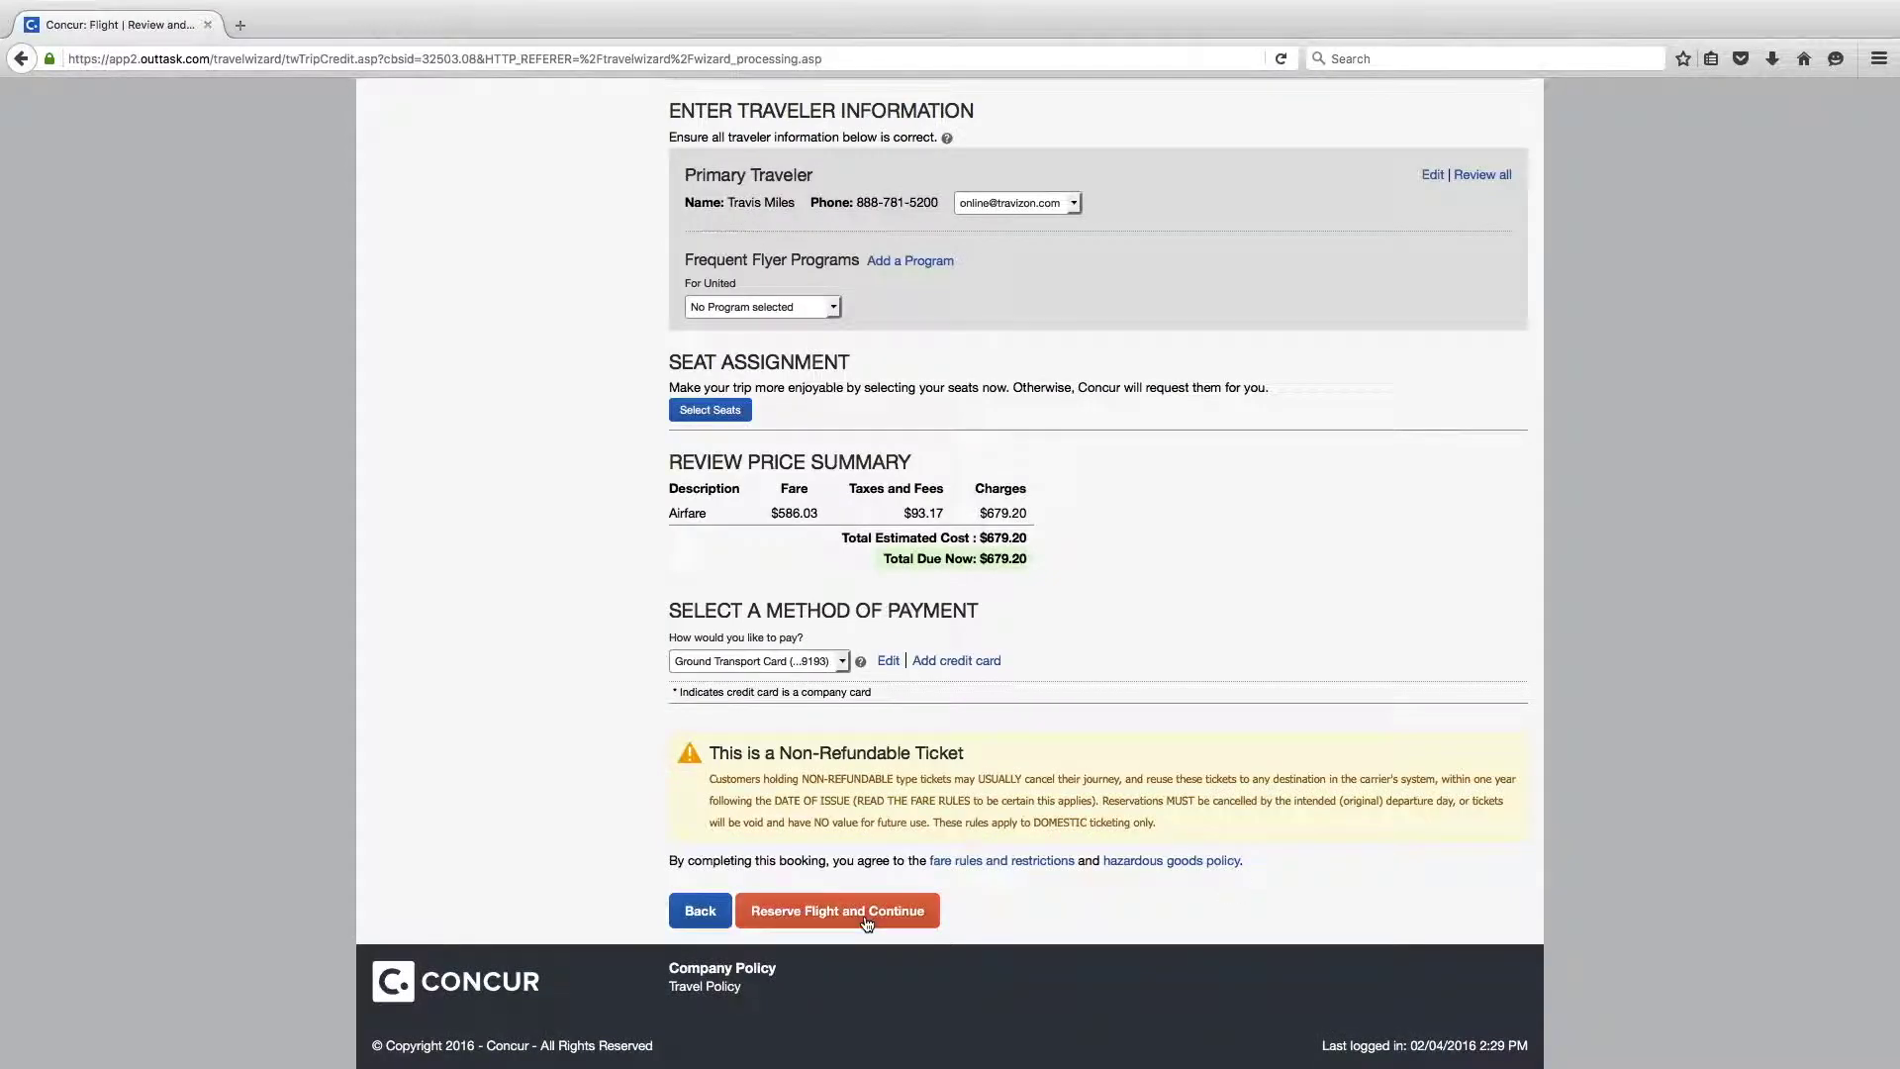
left_click(787, 663)
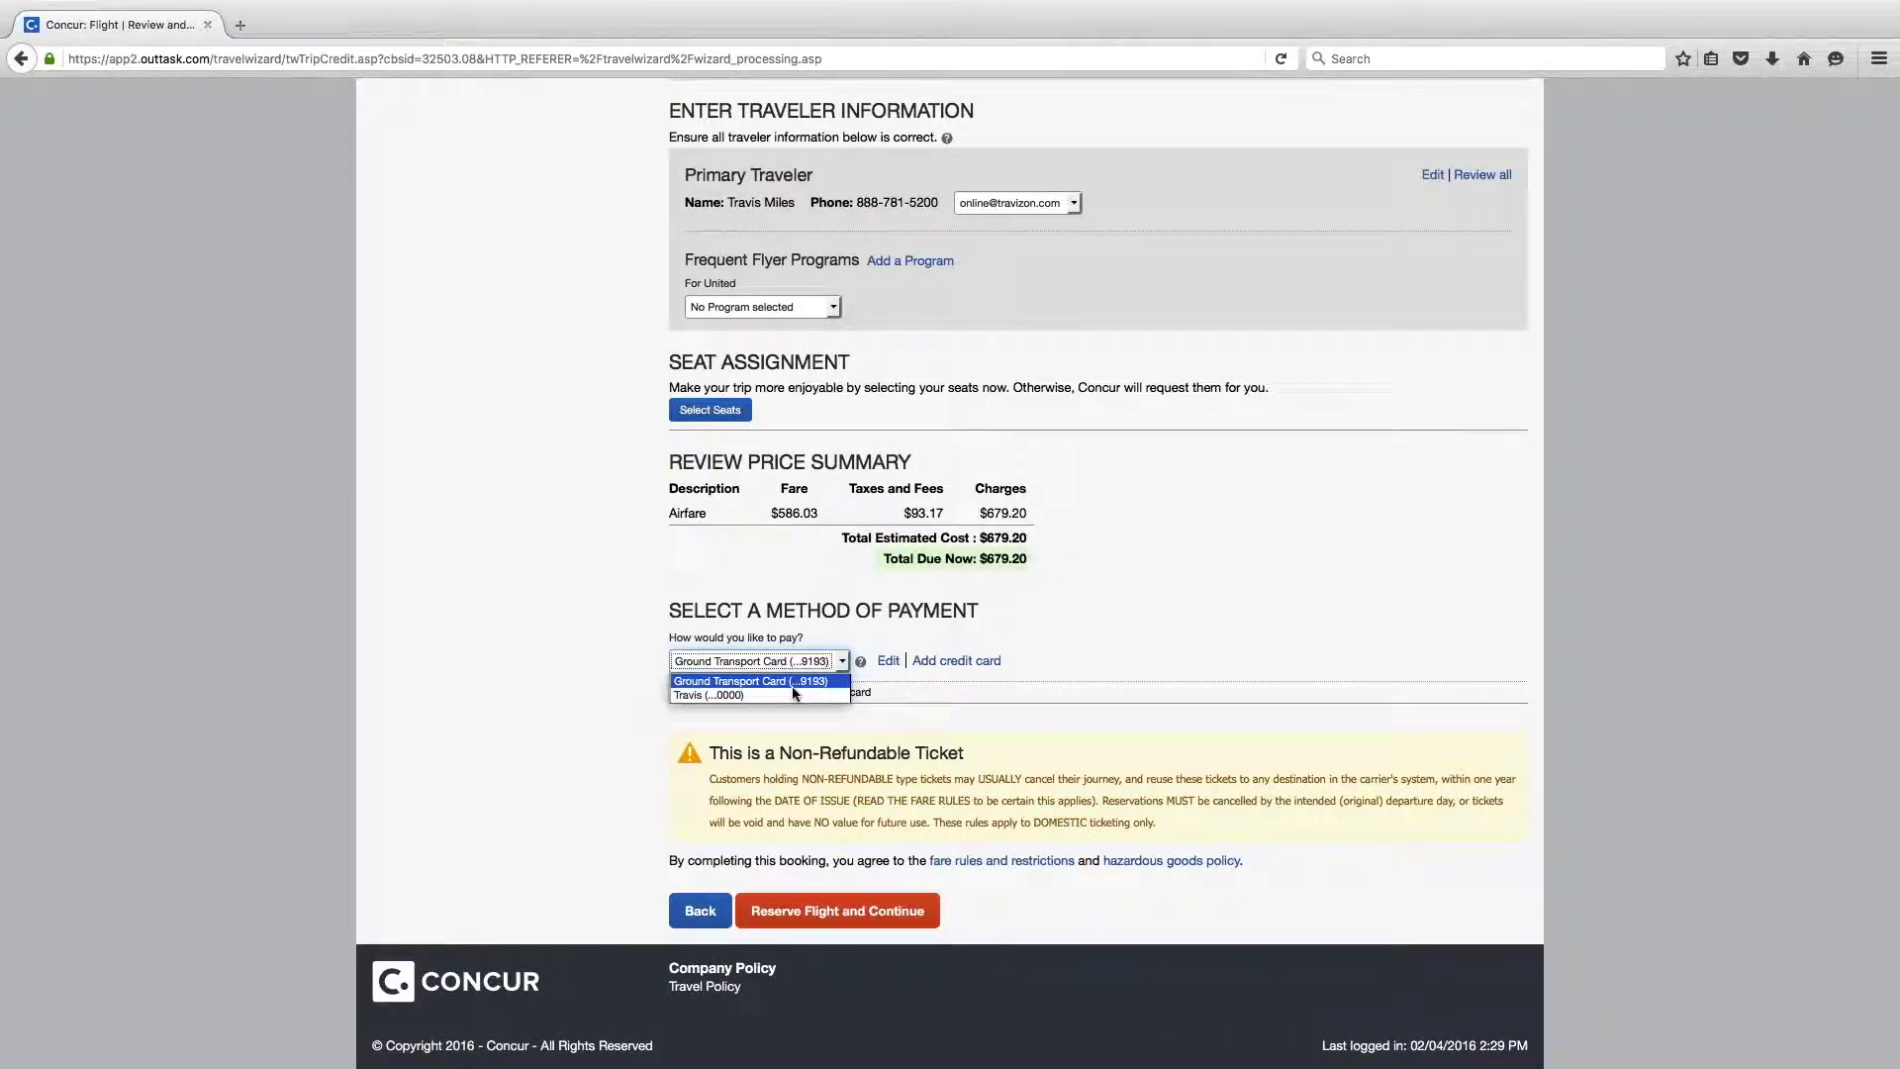
left_click(795, 695)
left_click(843, 915)
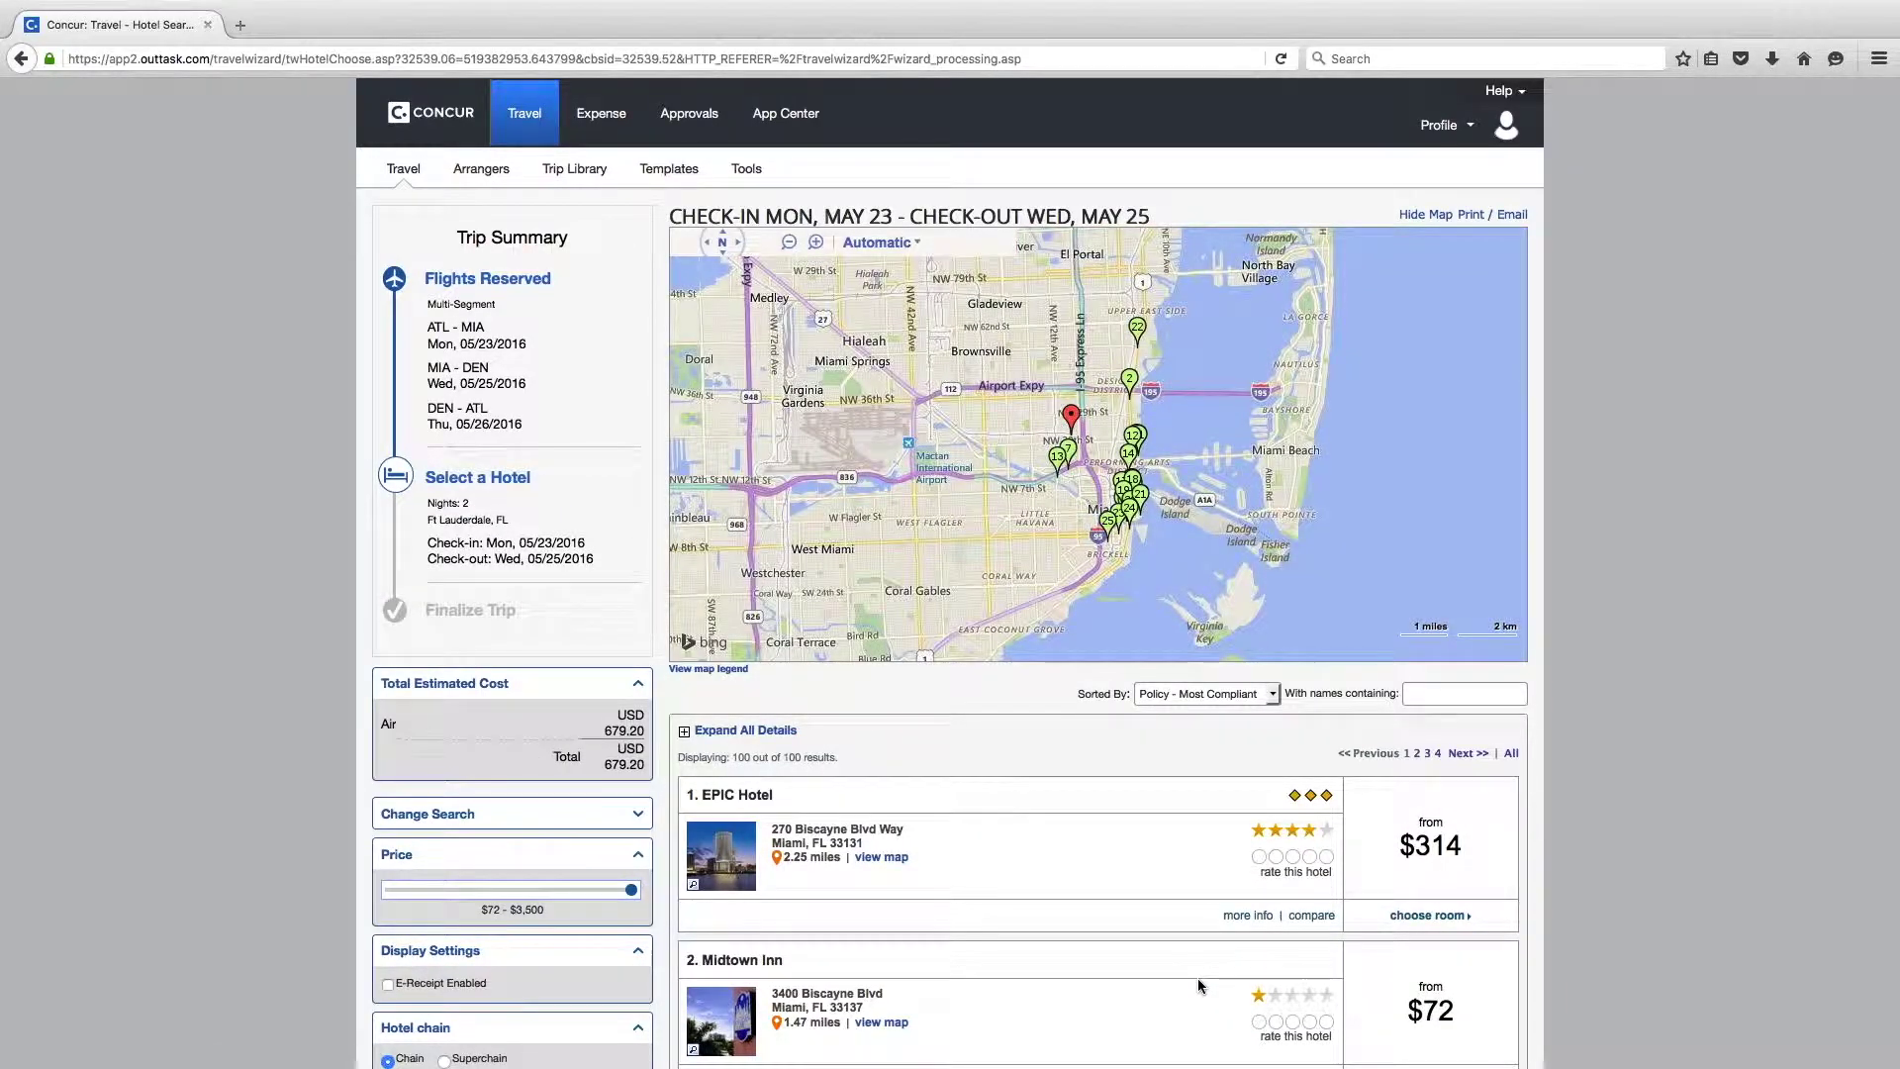
Step: Show the EPIC Hotel rooms and select the $314 room with one king bed and private balcony city view
left_click(1428, 916)
scroll(1287, 529, "down", 3)
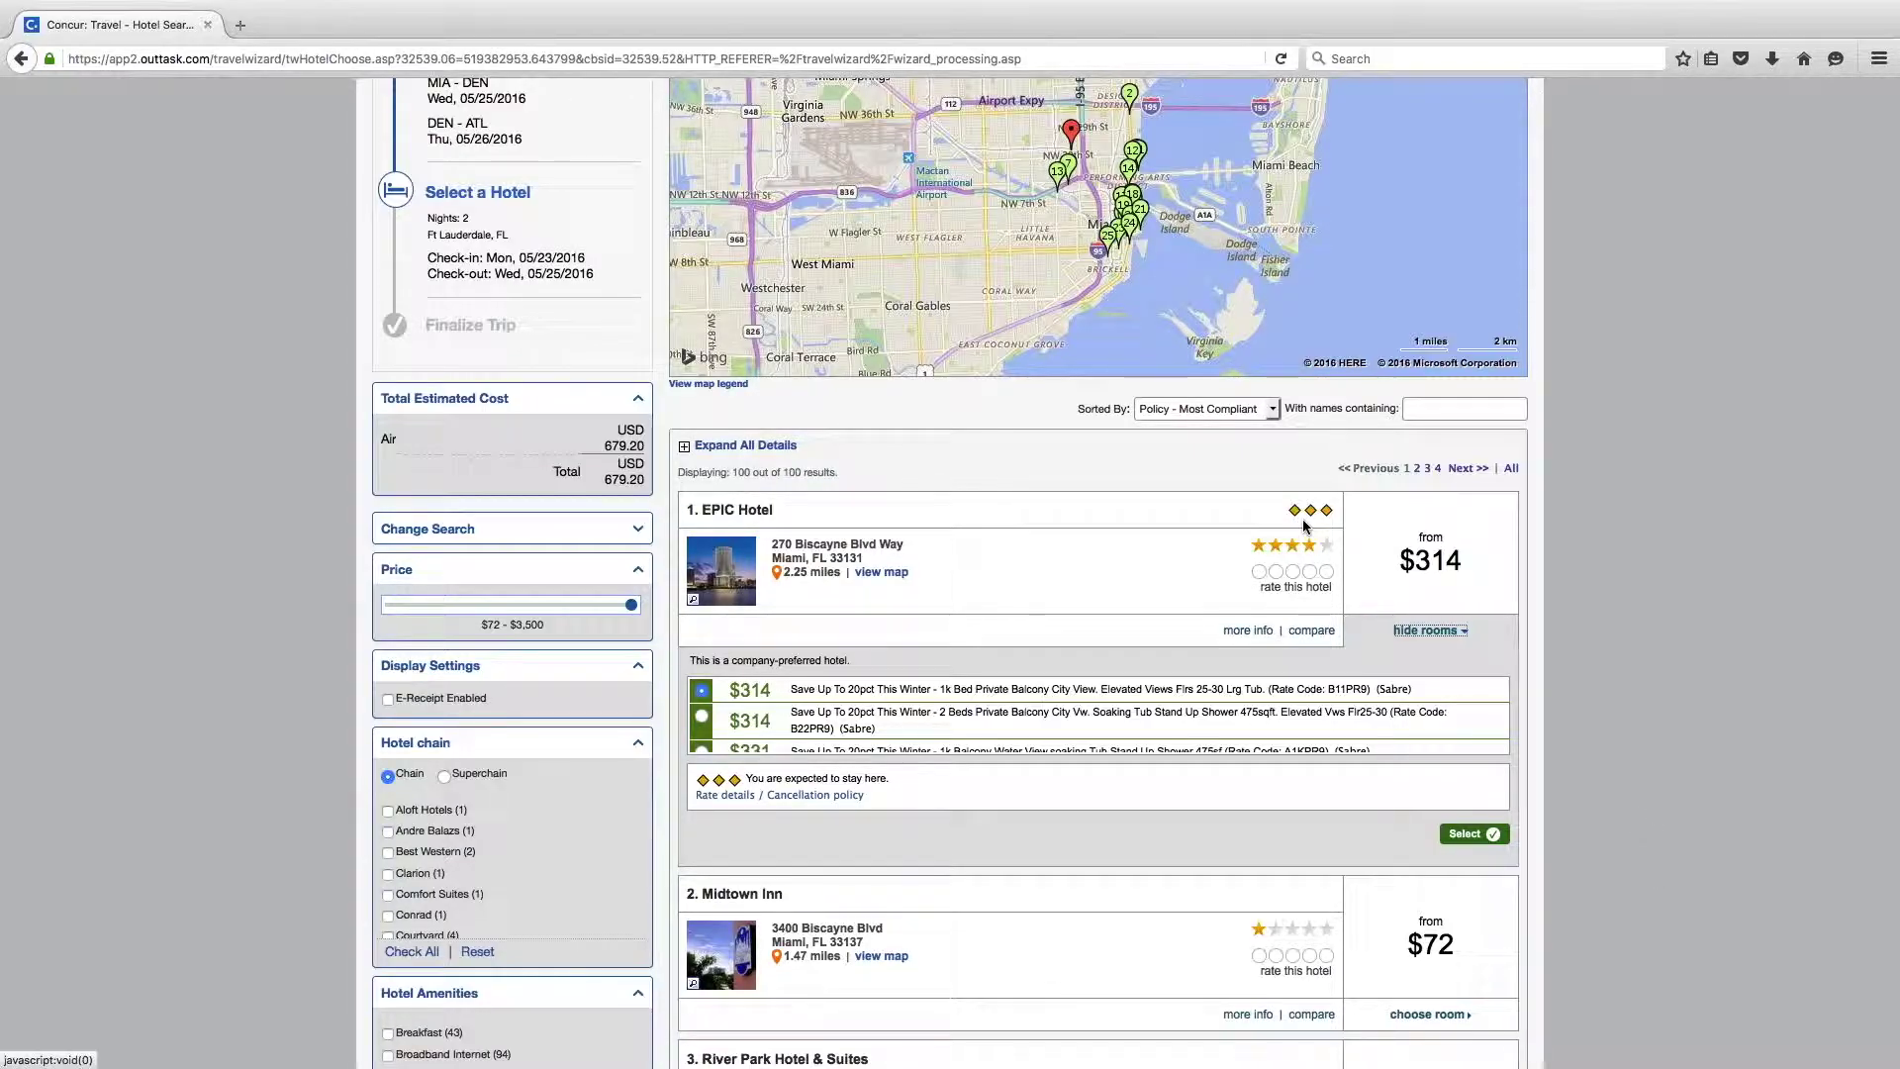
left_click(1467, 835)
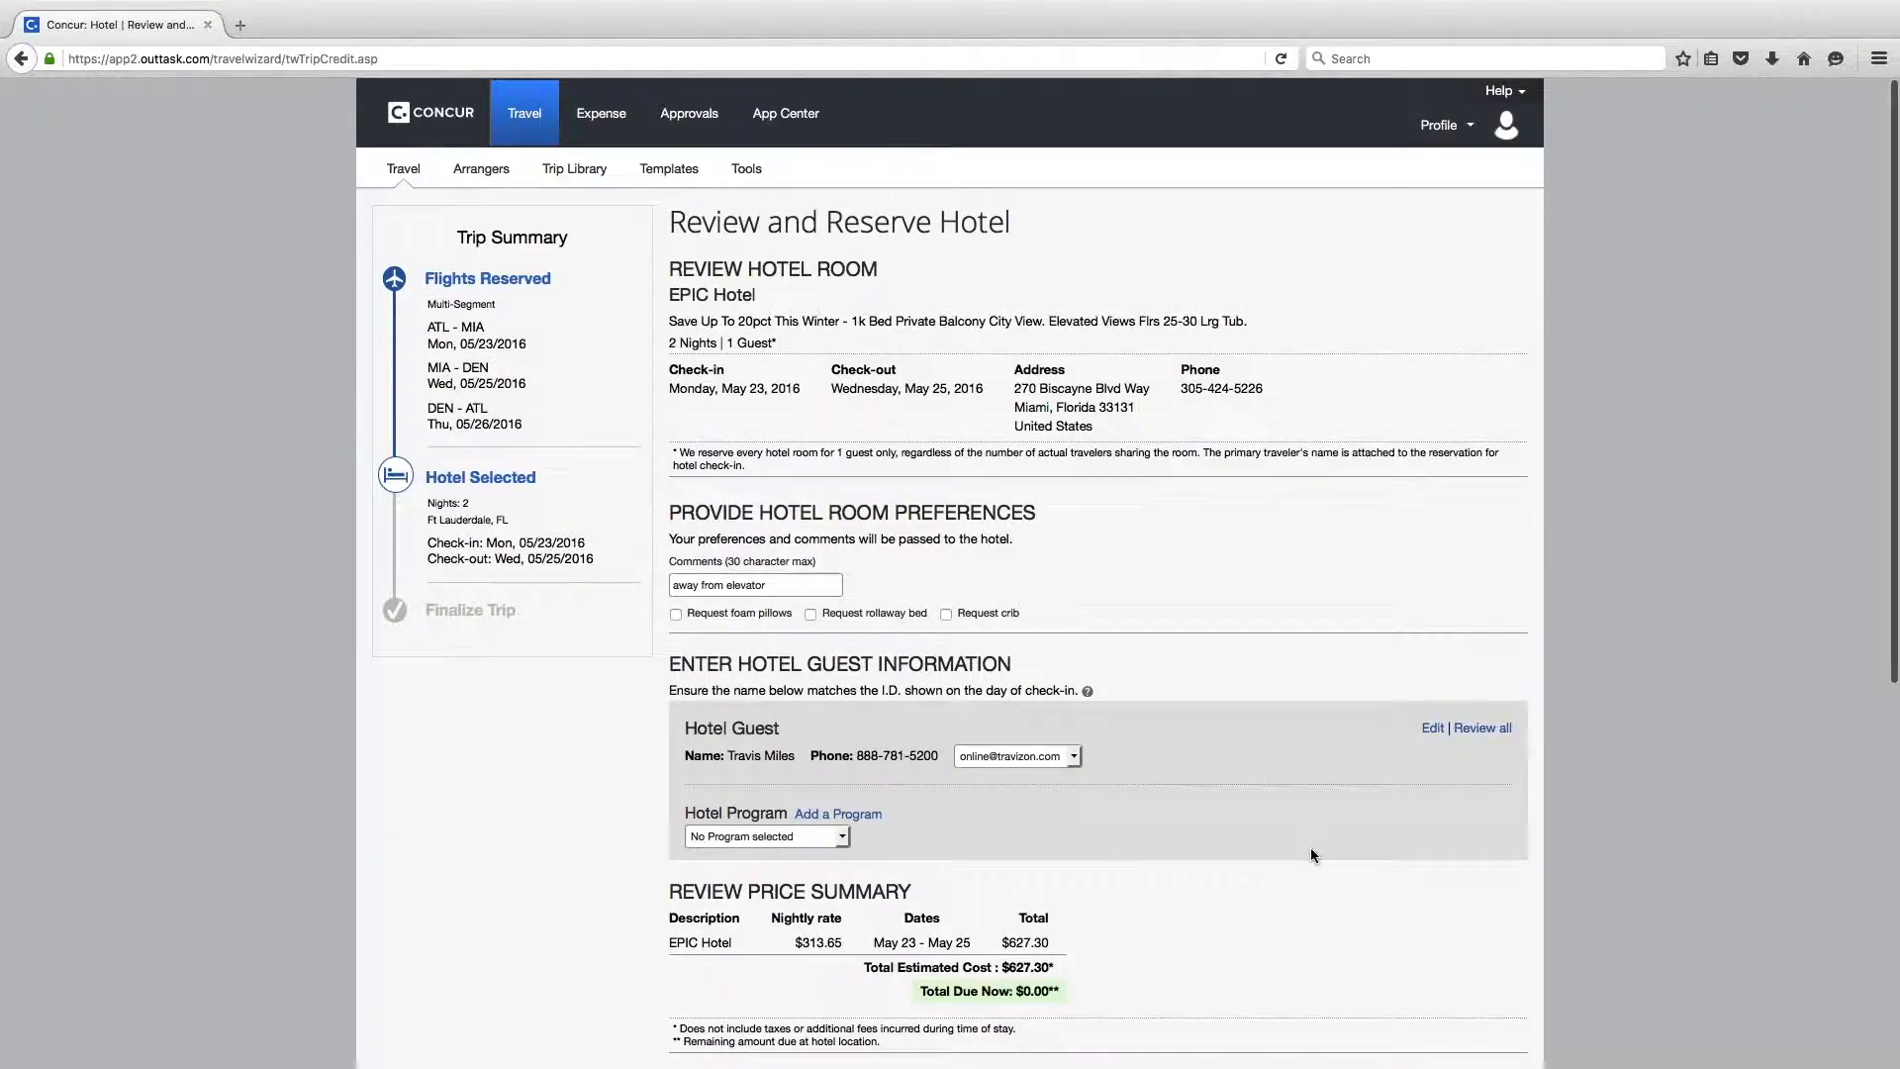
Step: Review the EPIC Hotel preferences, guest information, price, payment and cancellation policy, and reserve the room
scroll(1312, 855, "down", 3)
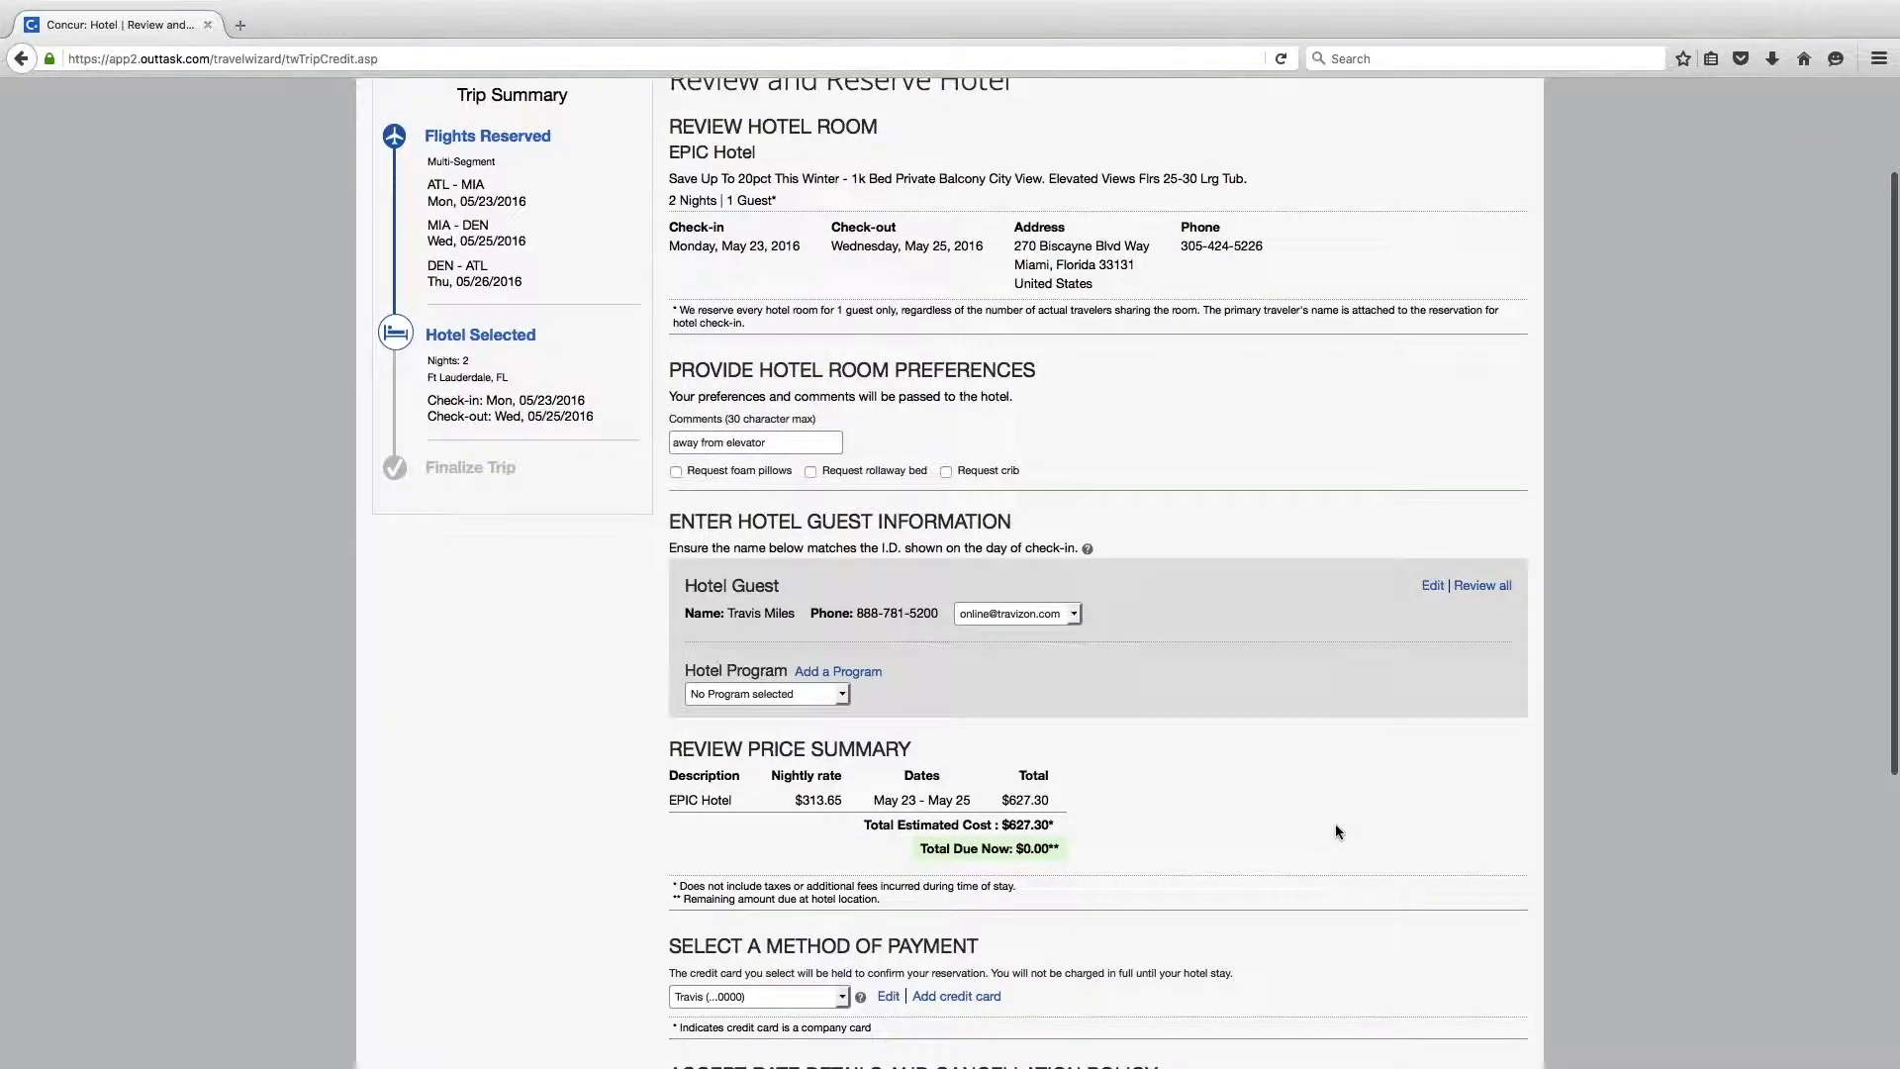
scroll(1337, 832, "down", 3)
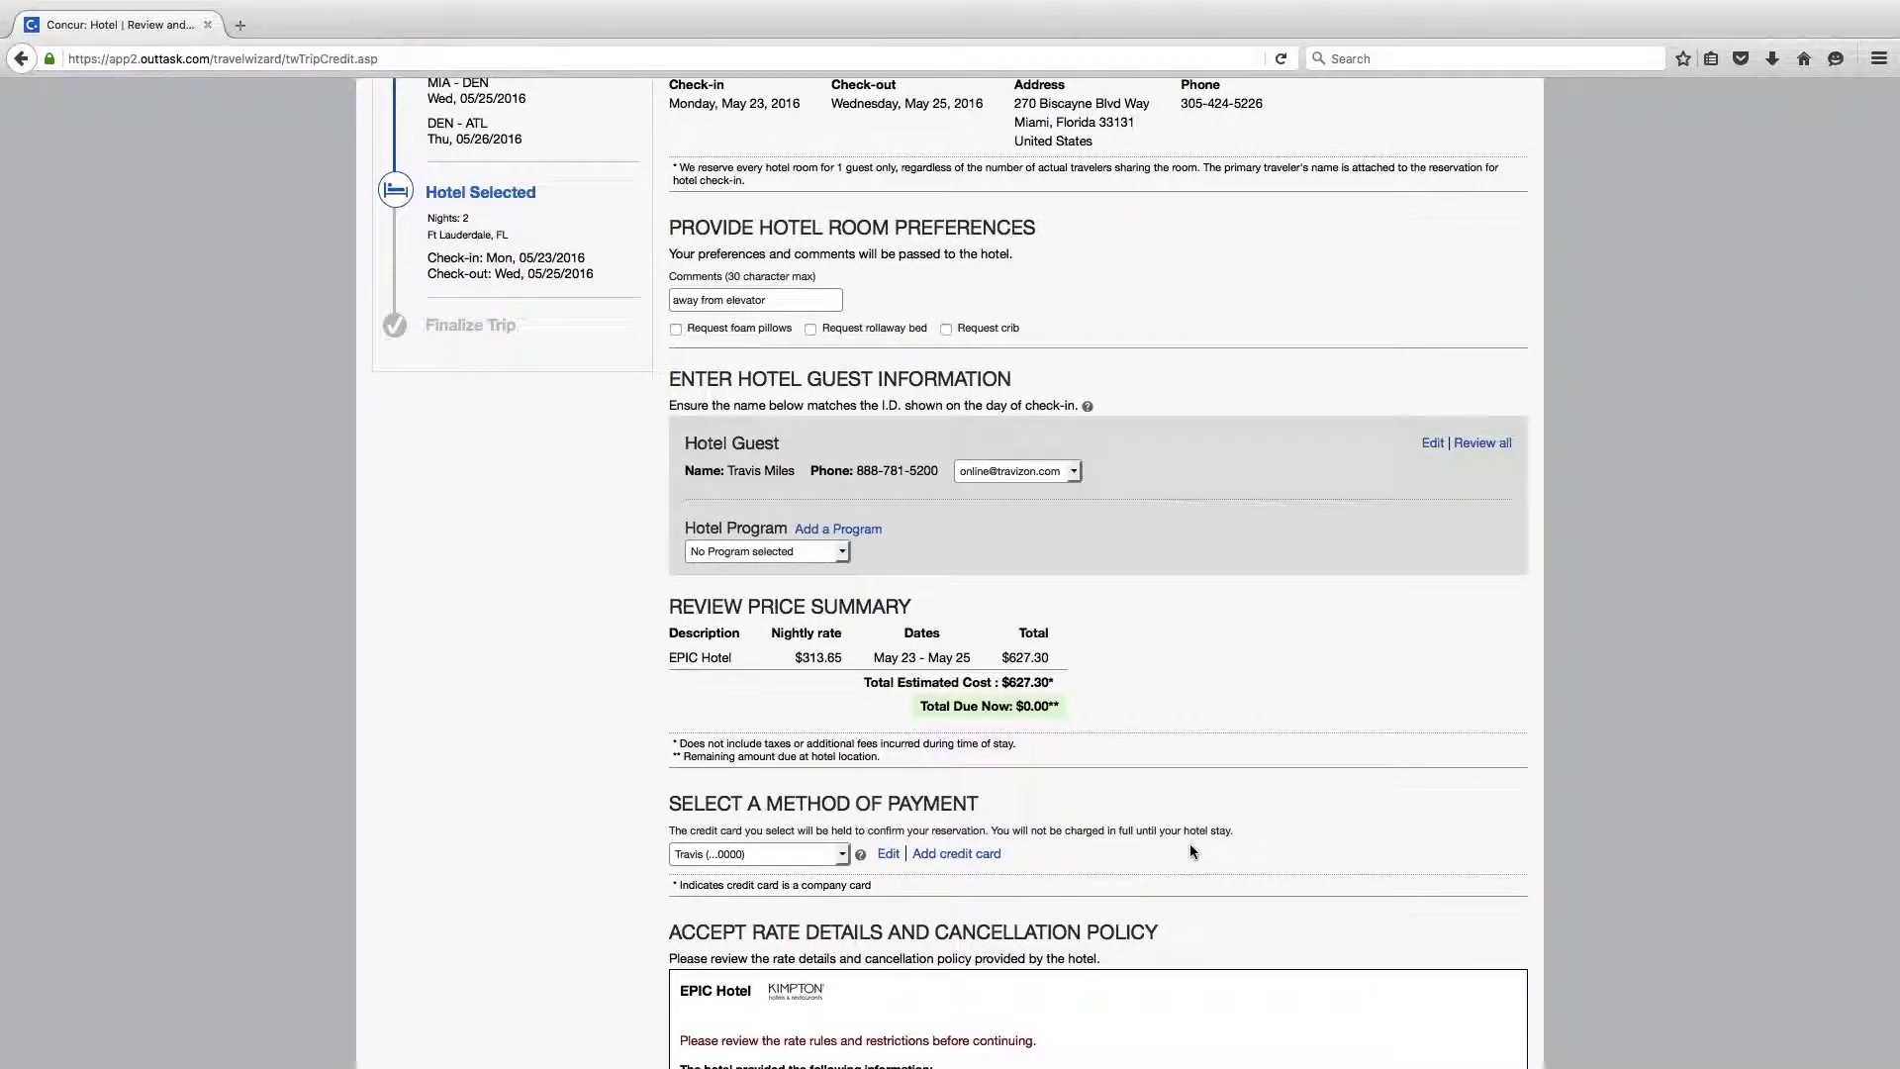
scroll(1176, 896, "down", 4)
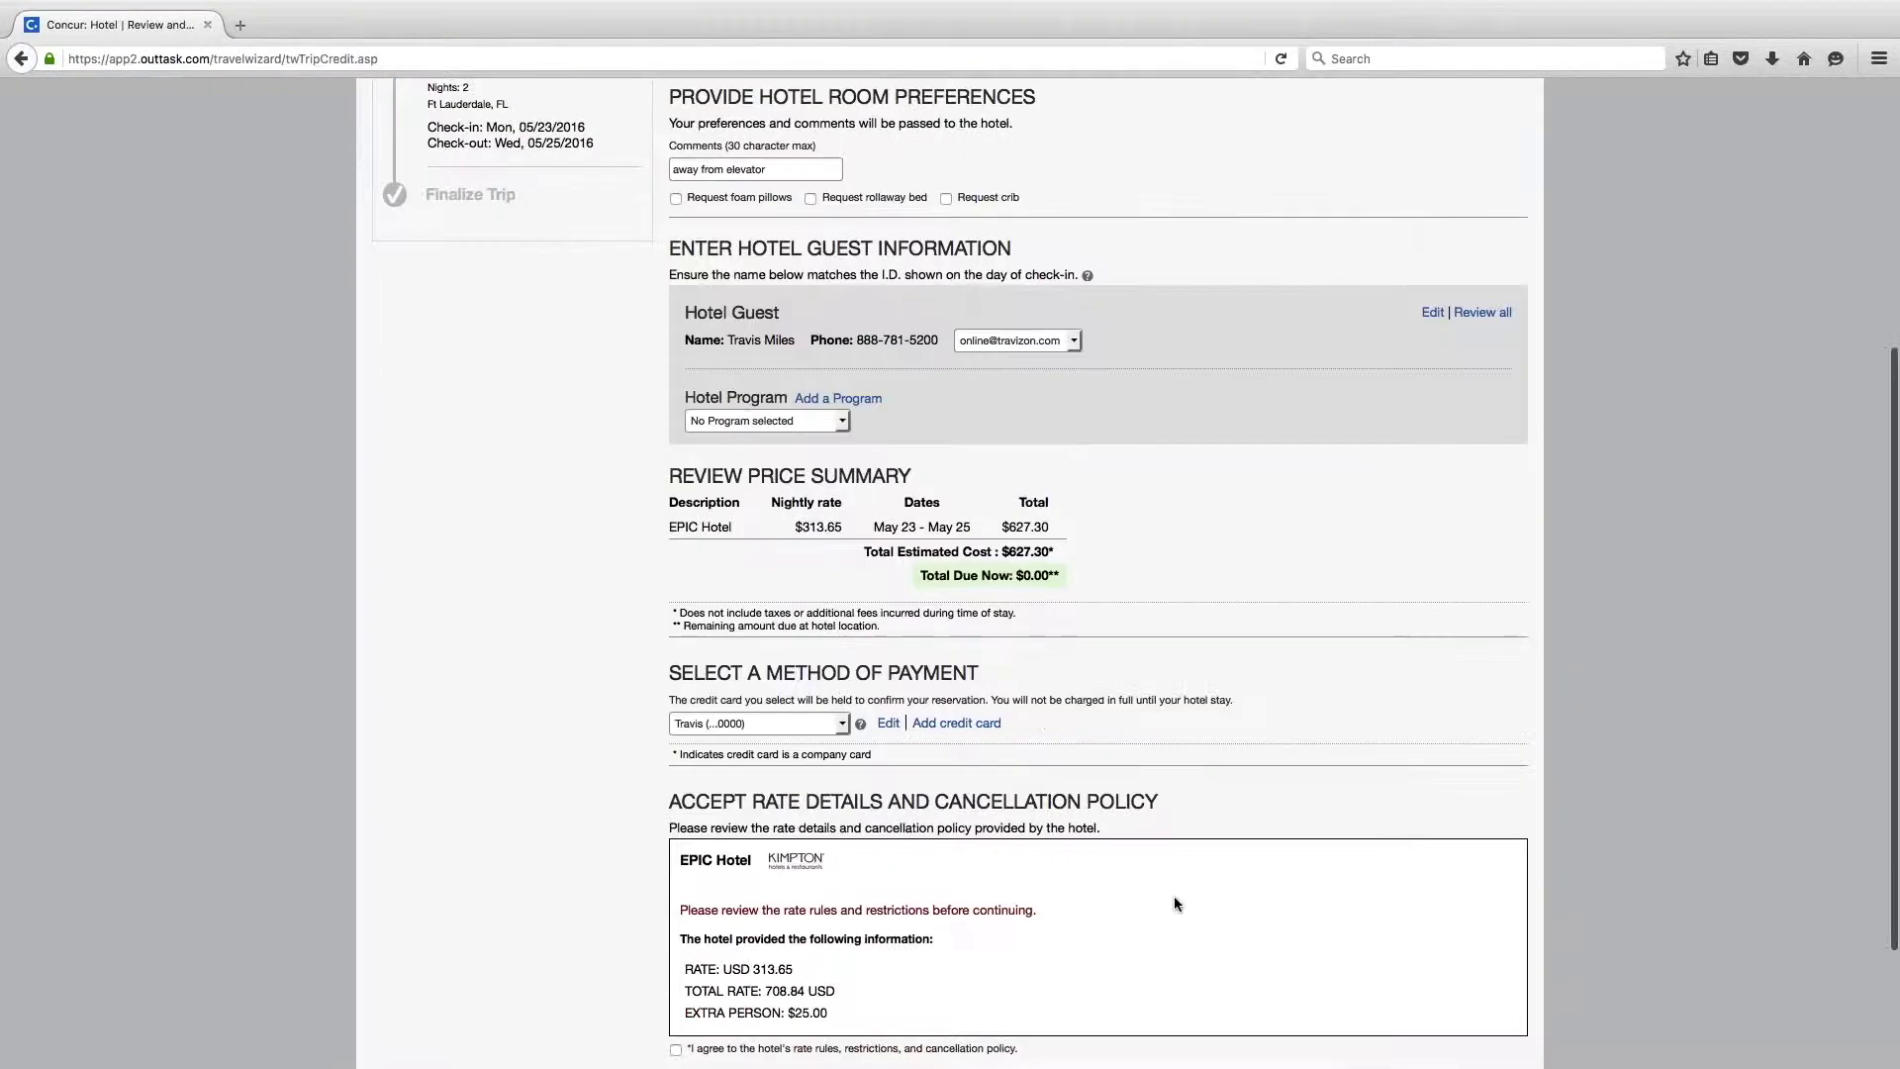
scroll(1174, 894, "down", 3)
left_click(836, 1035)
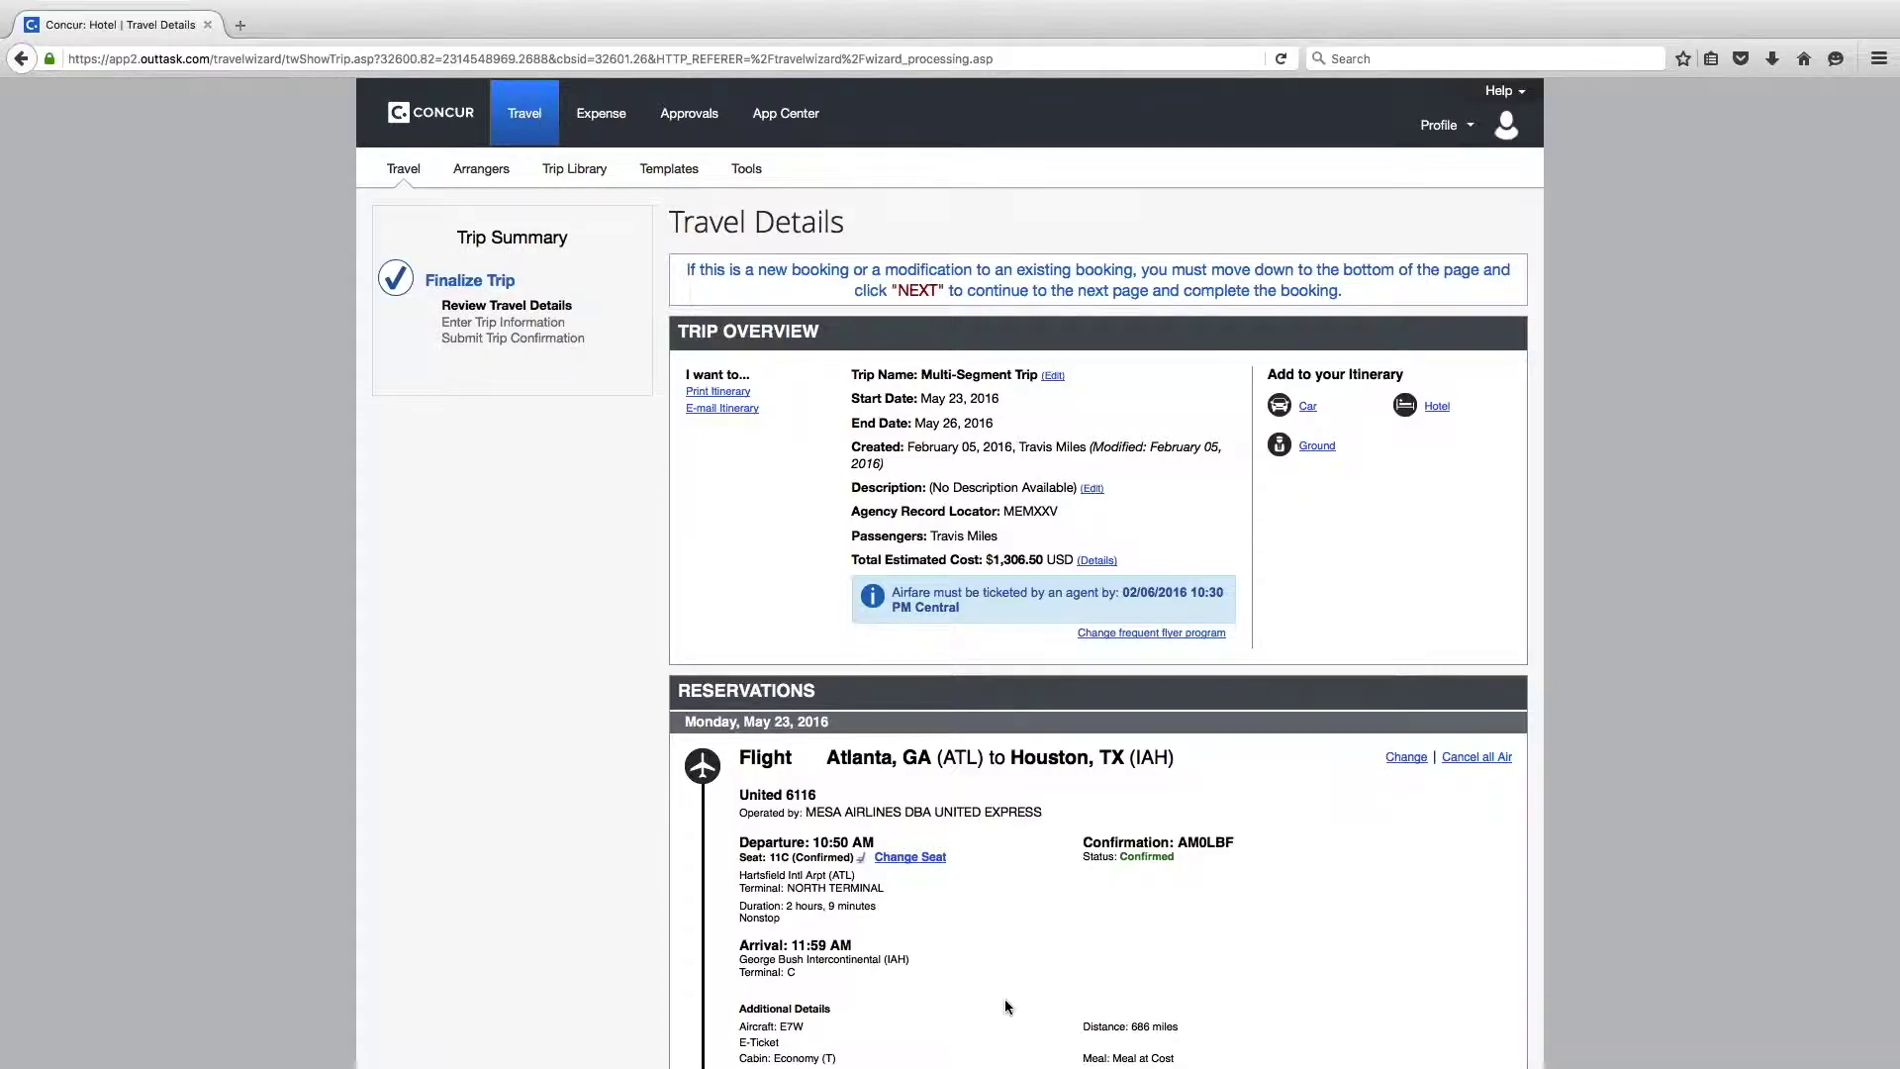
Step: Review the travel details down to the EPIC Hotel stay and start adding ground transport to the itinerary there
scroll(1577, 847, "down", 8)
scroll(1577, 846, "down", 1)
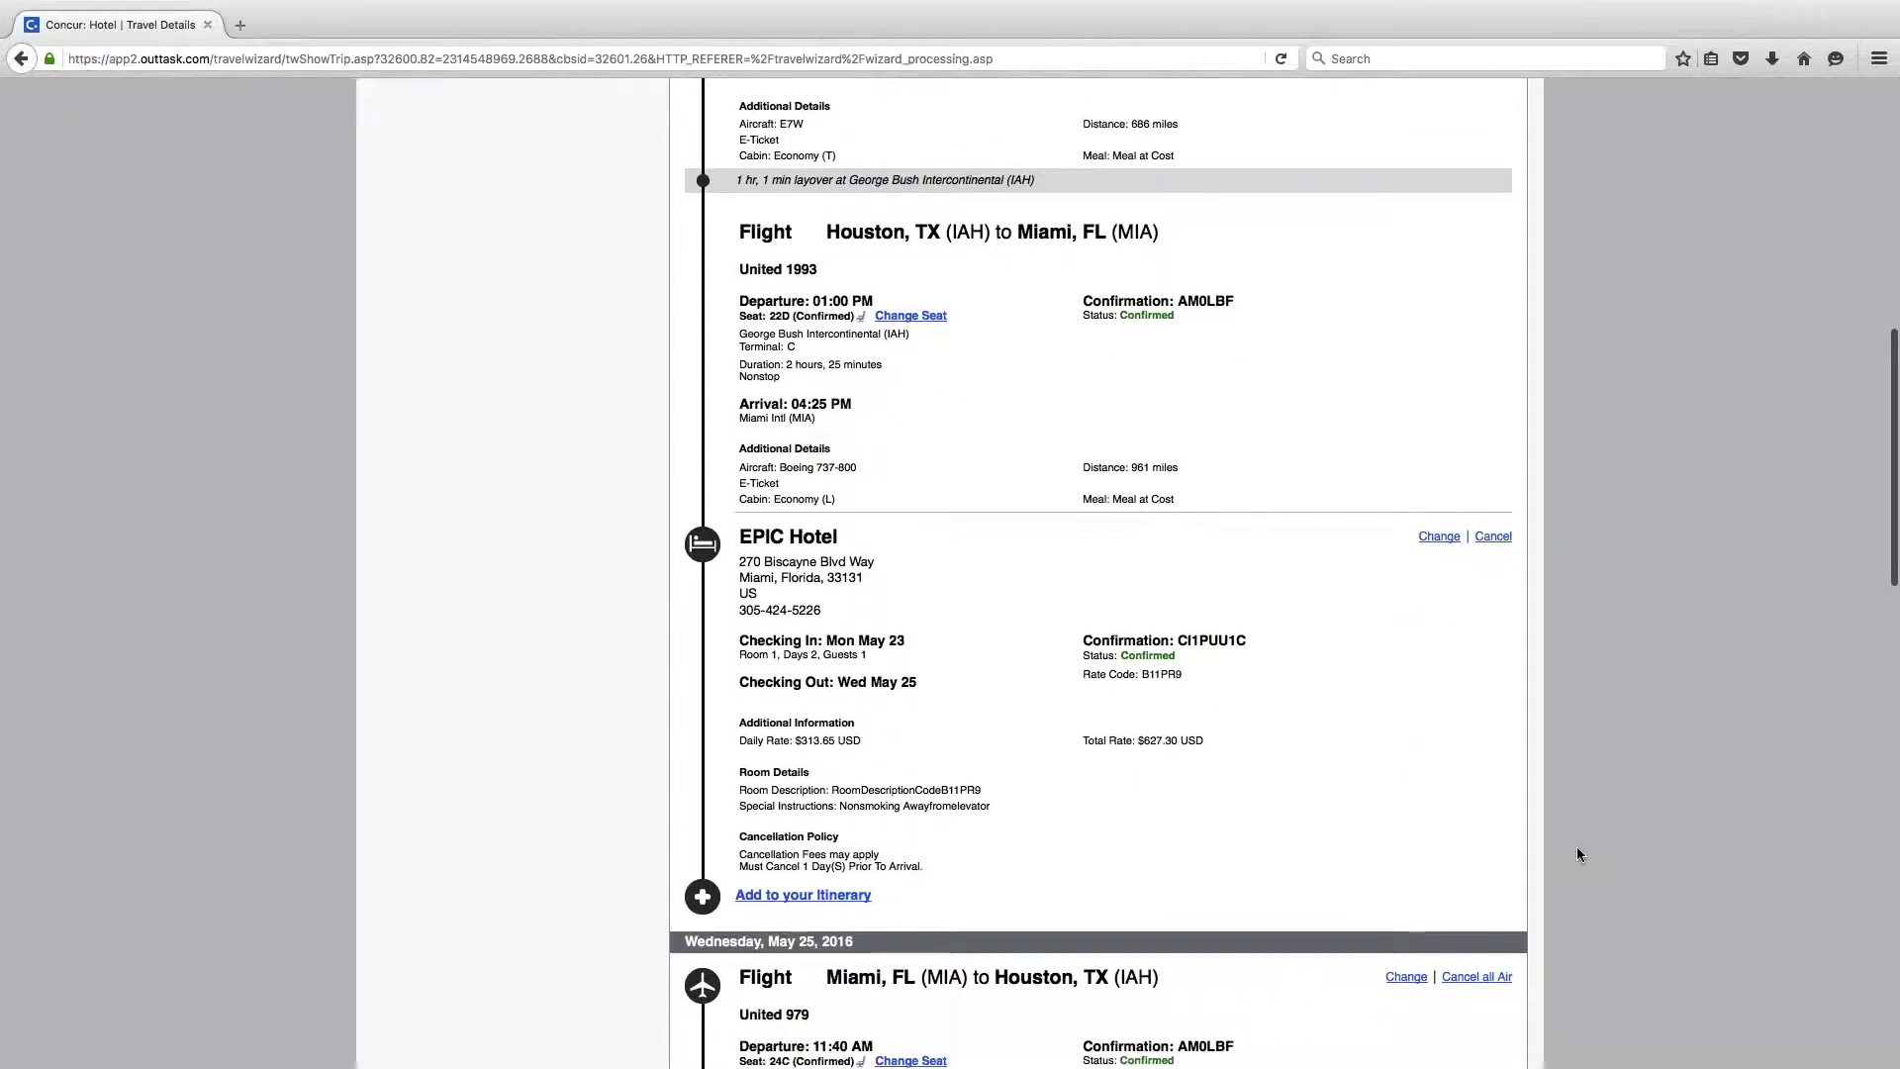
left_click(819, 897)
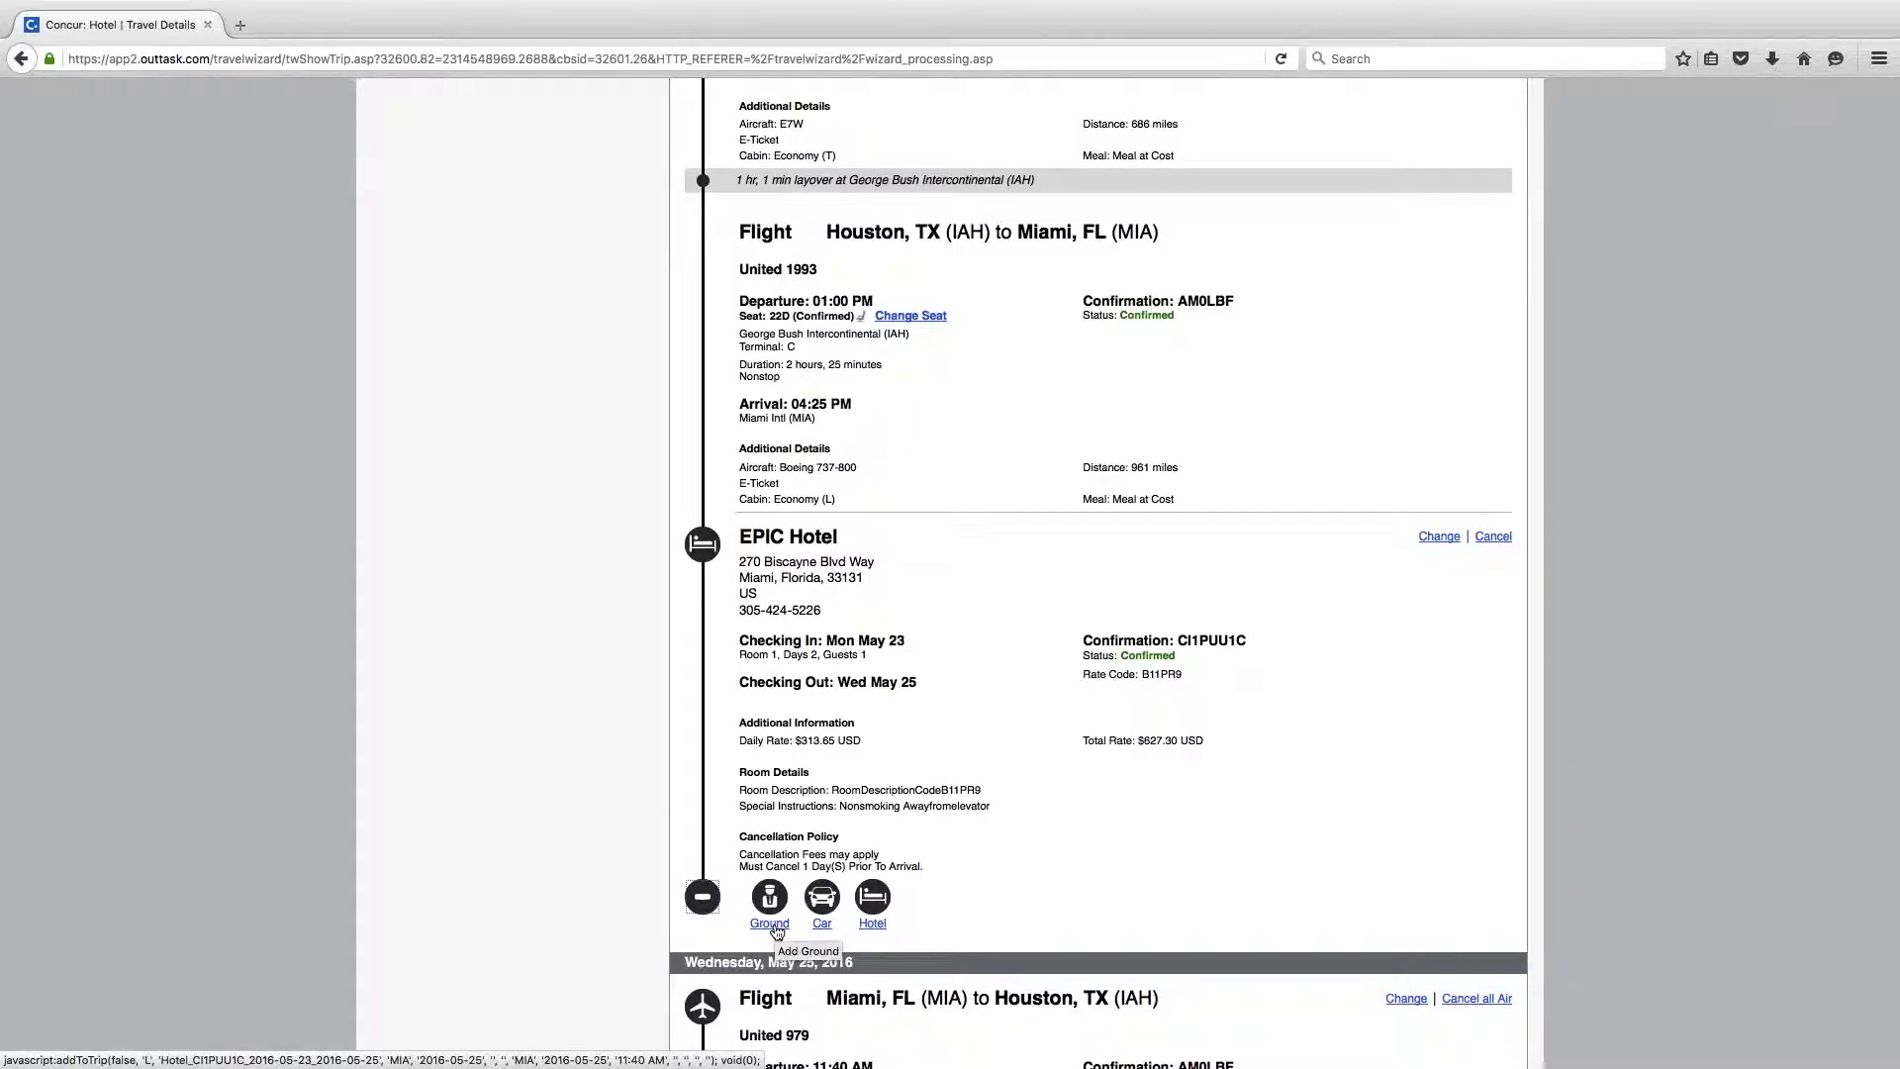
left_click(771, 924)
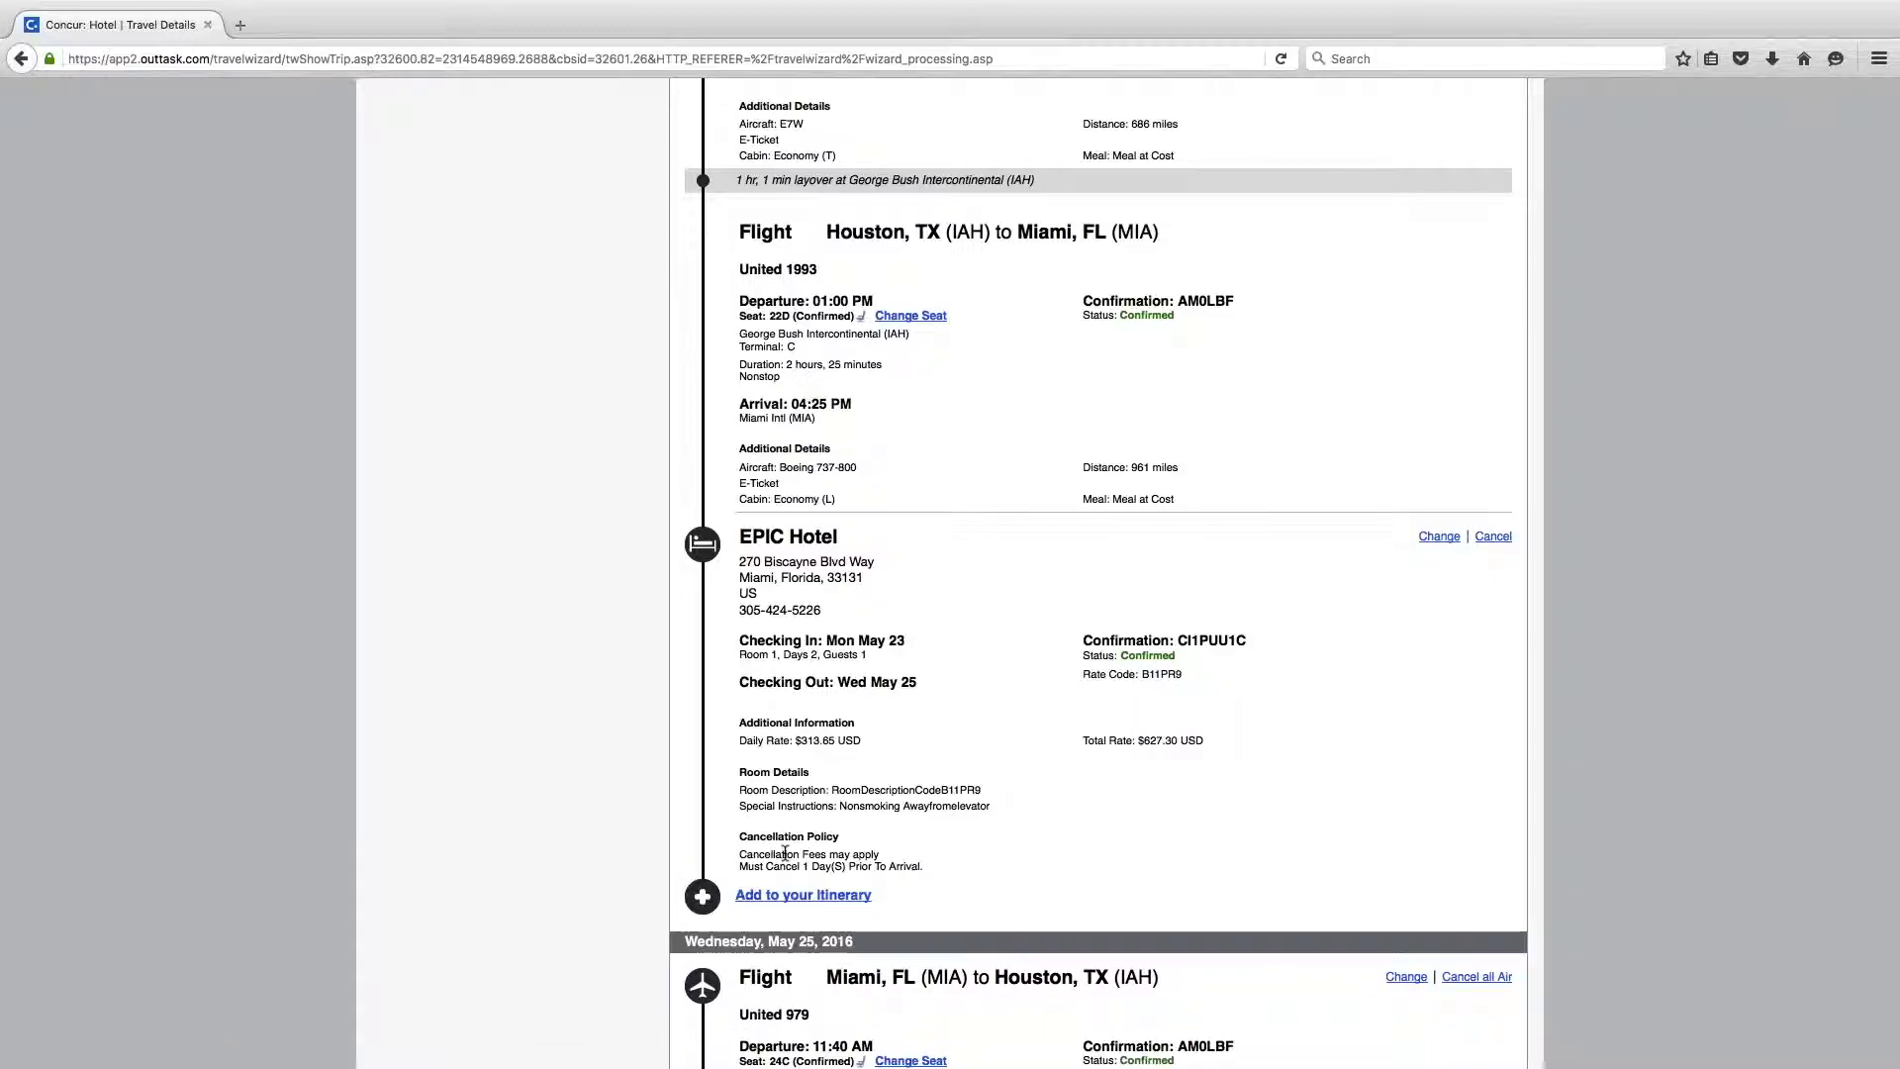
left_click(819, 899)
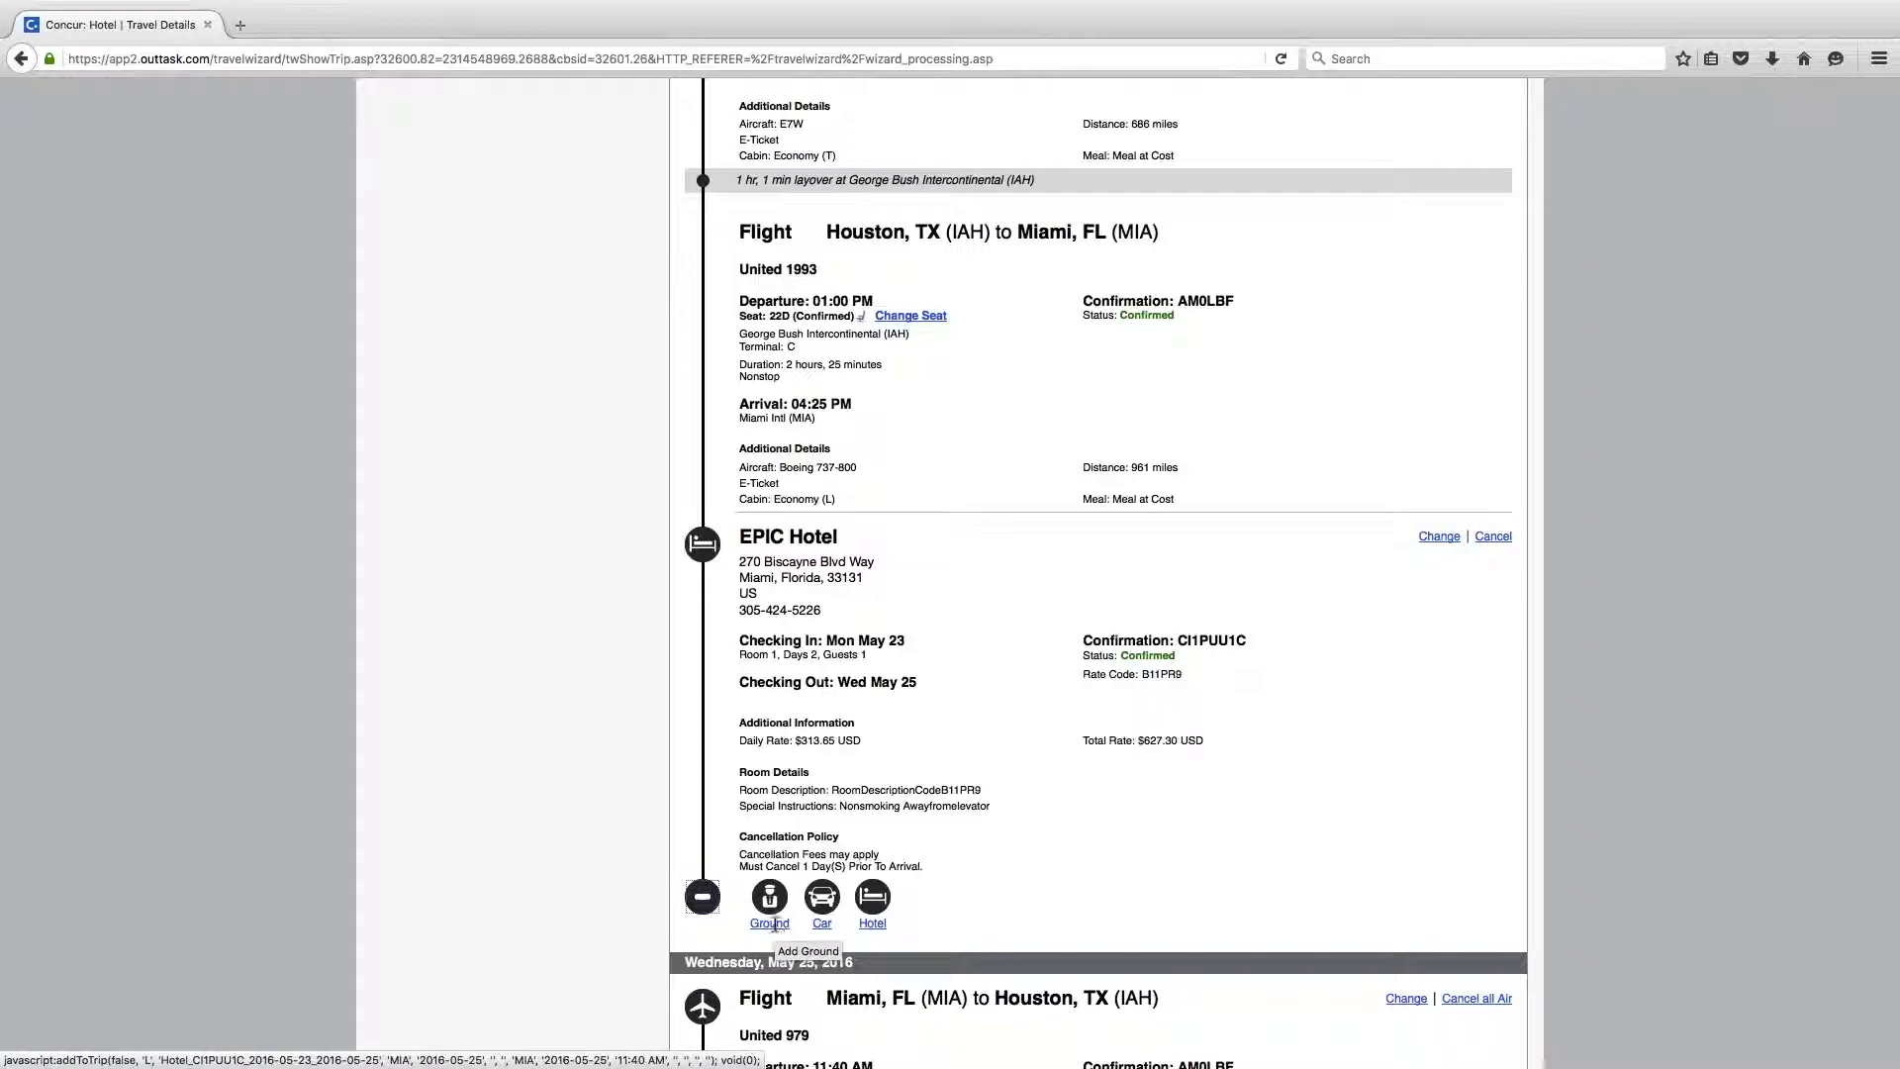
left_click(768, 926)
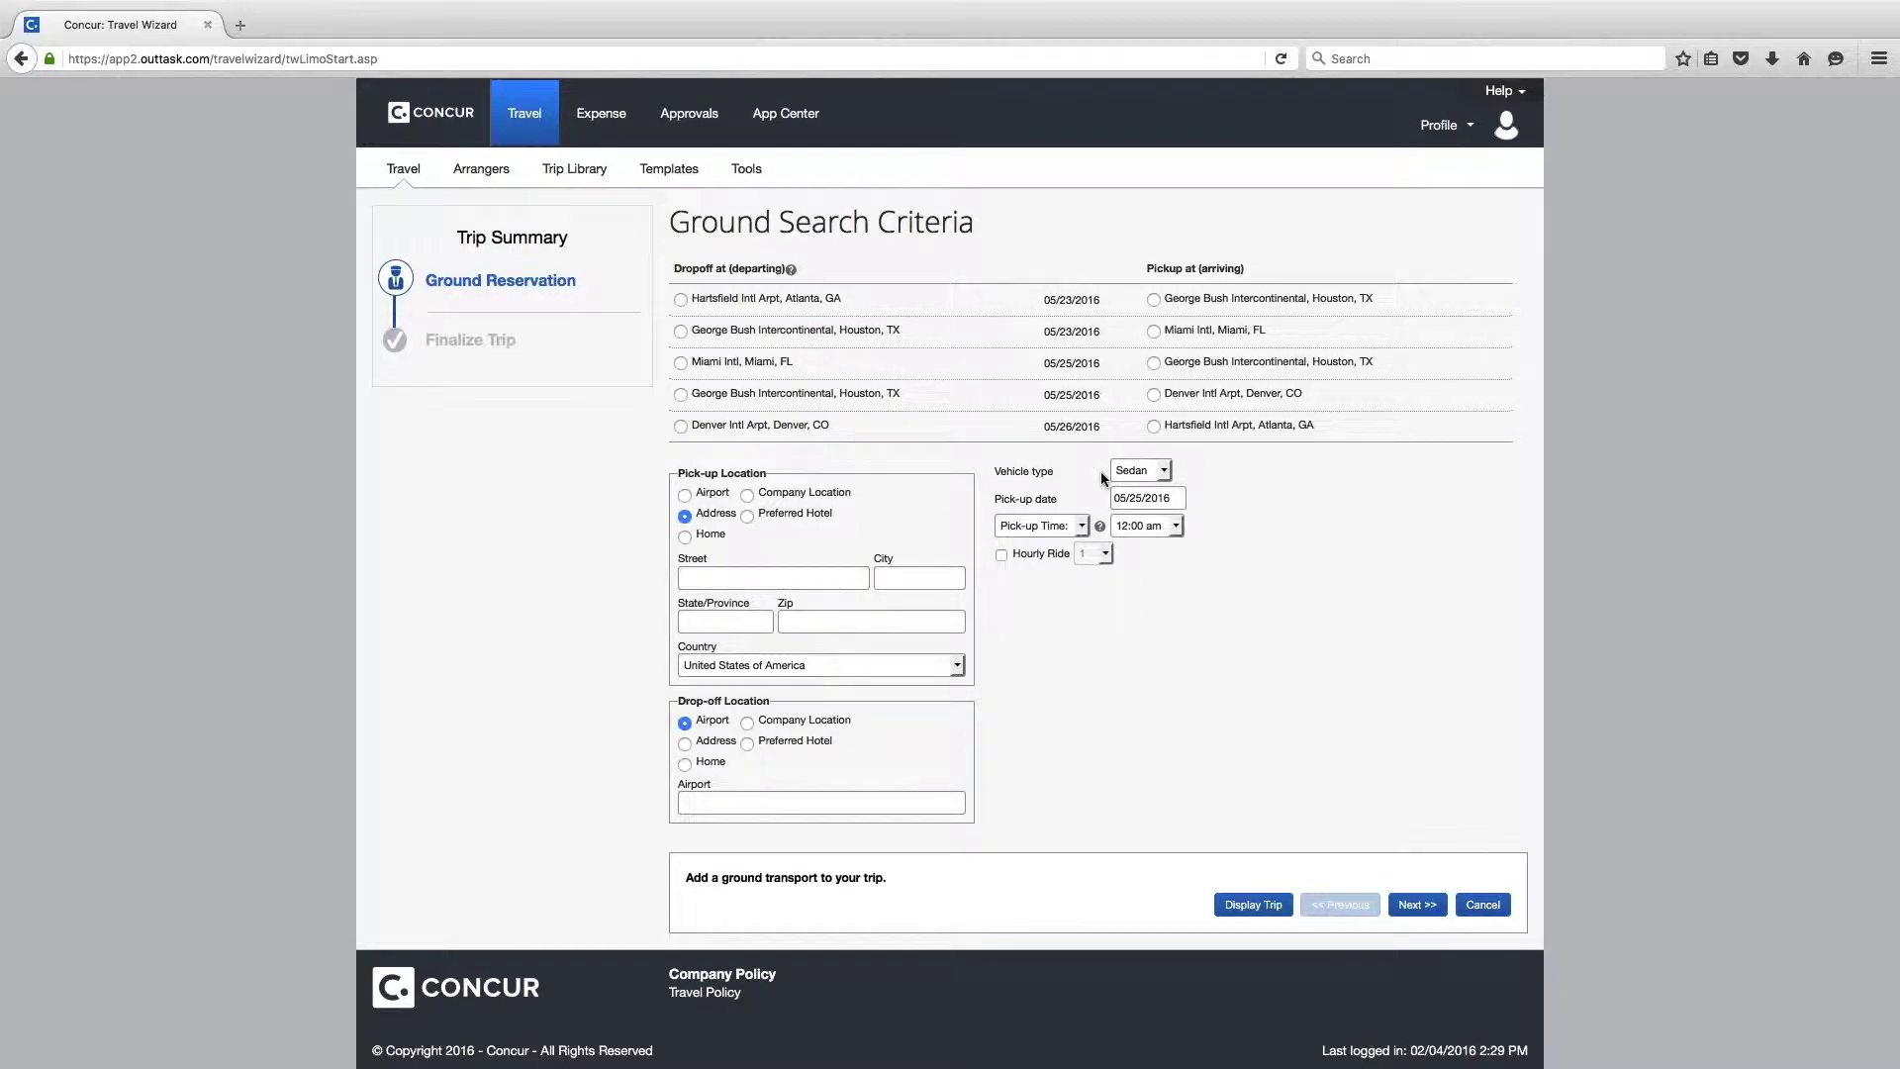
Step: Search for a ground ride picking up at the Miami Intl arrival and dropping off at the preferred hotel EPIC Hotel (Miami, FL)
left_click(1154, 331)
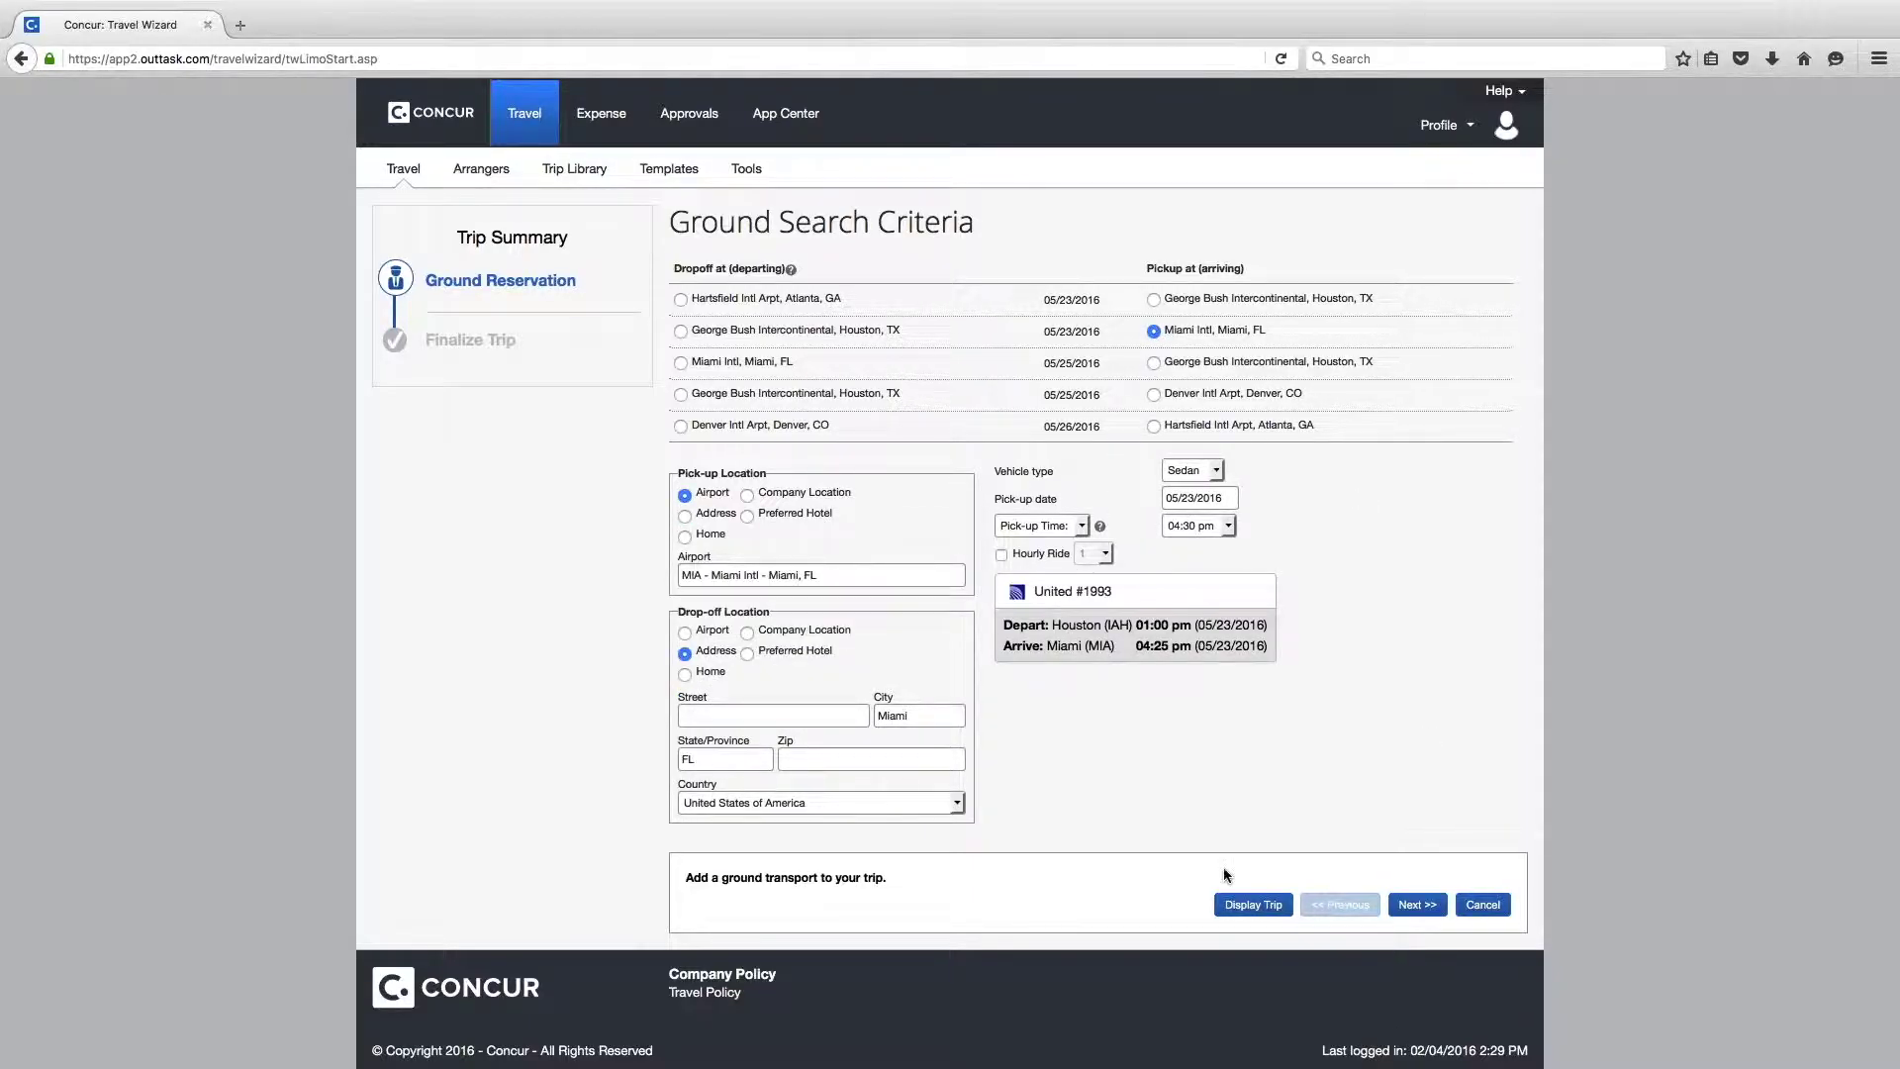
left_click(747, 654)
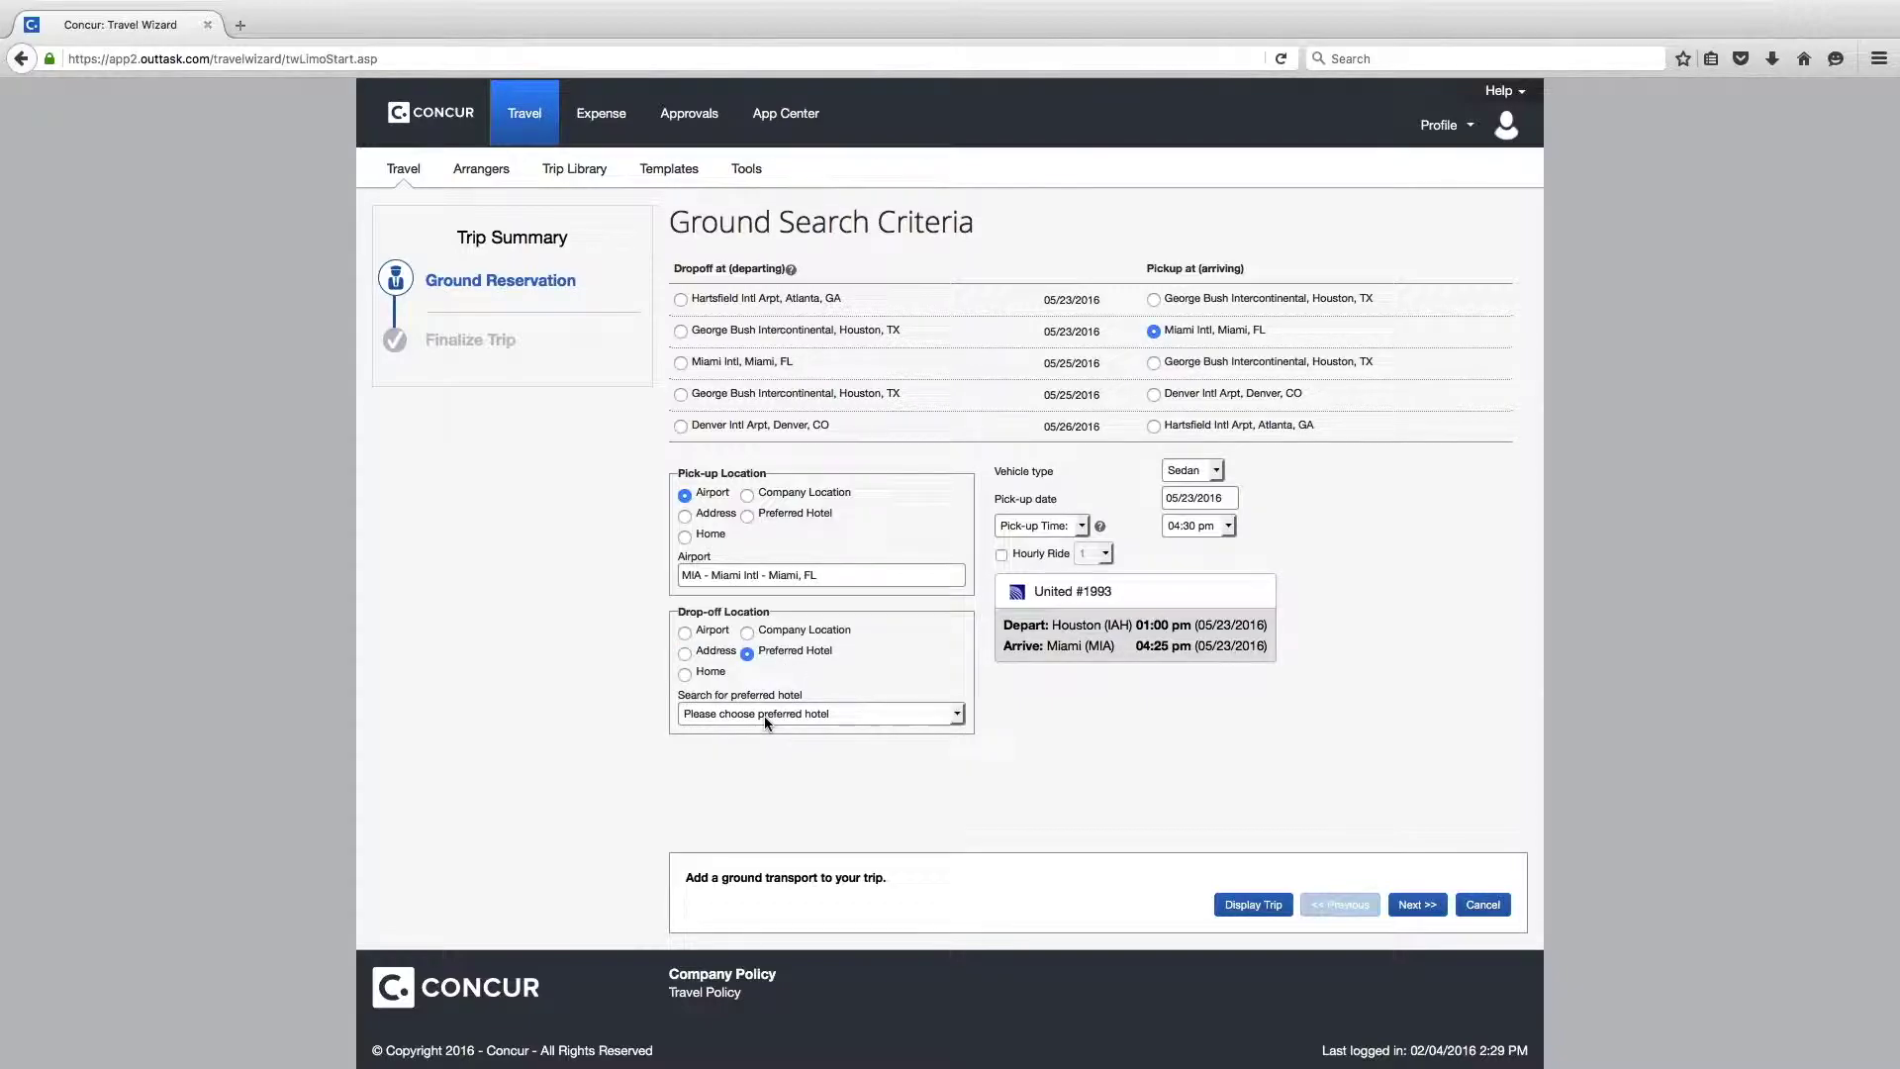
left_click(764, 716)
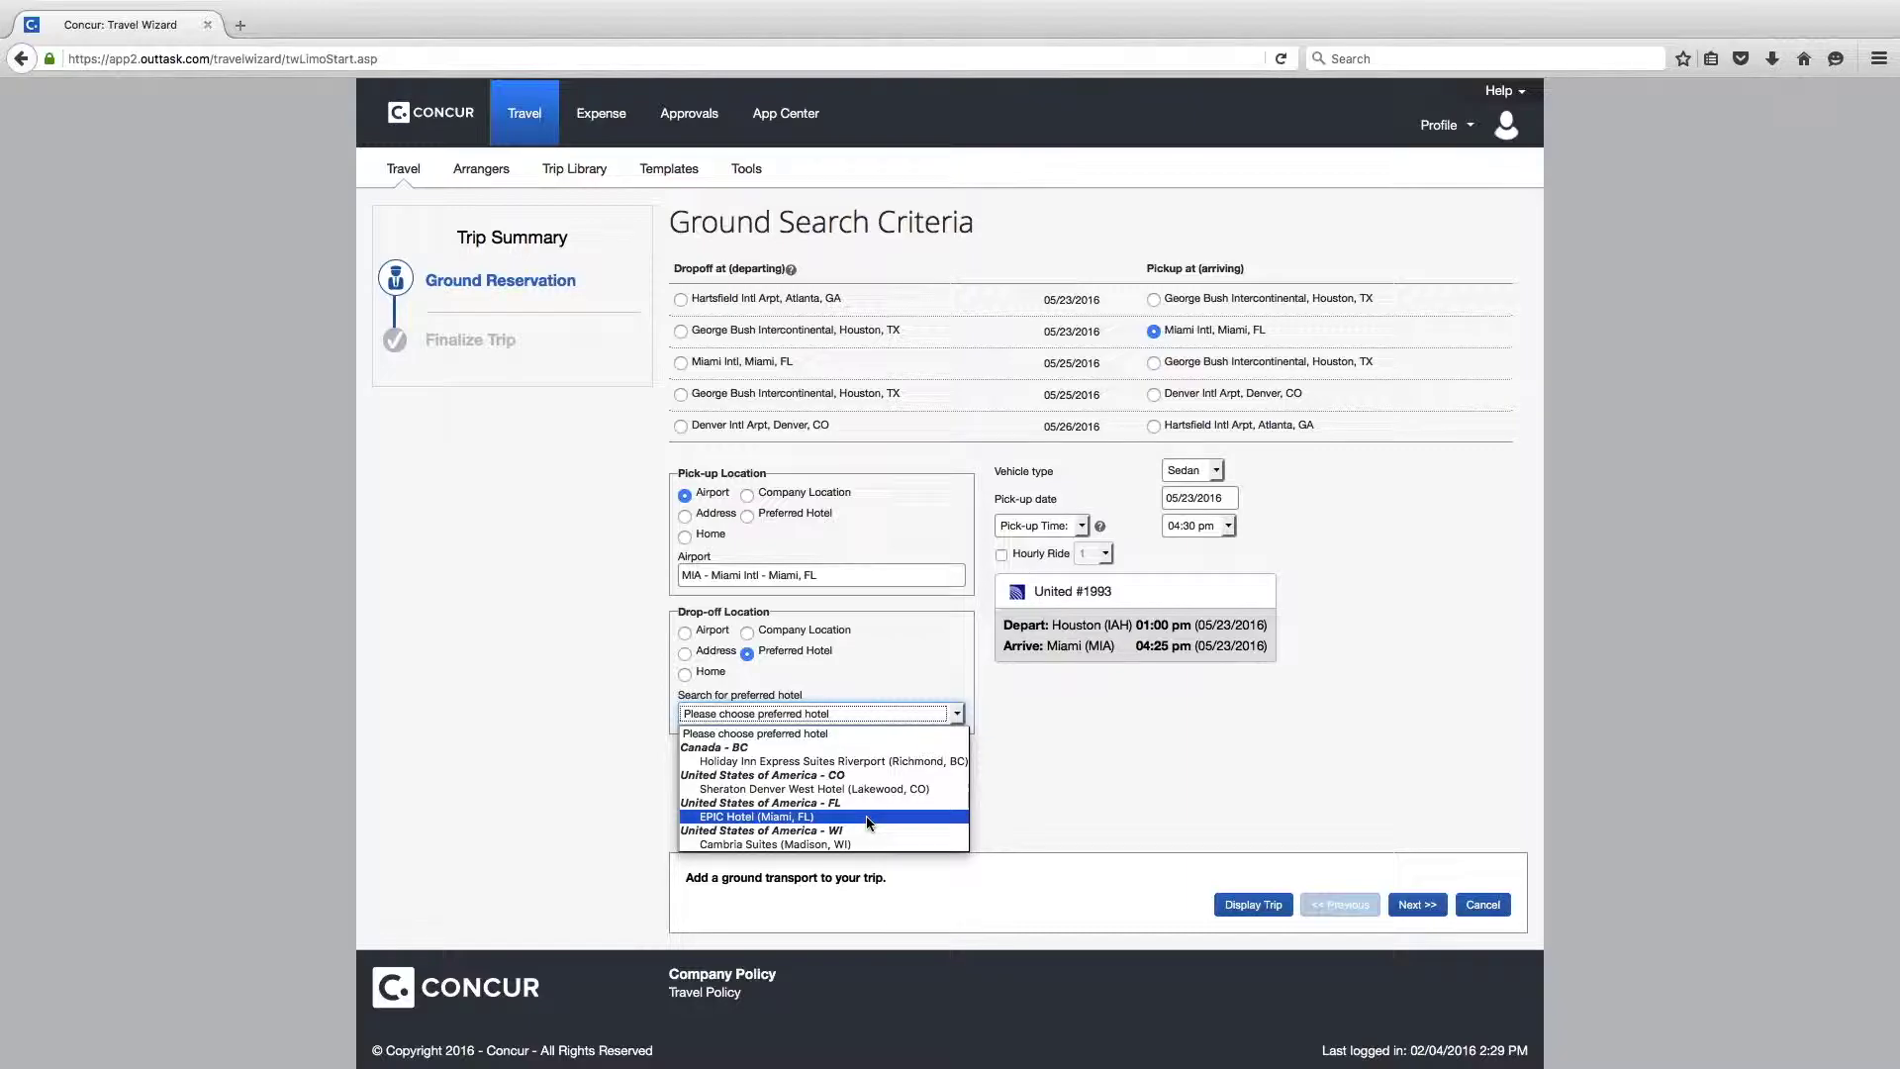
left_click(869, 817)
left_click(1415, 905)
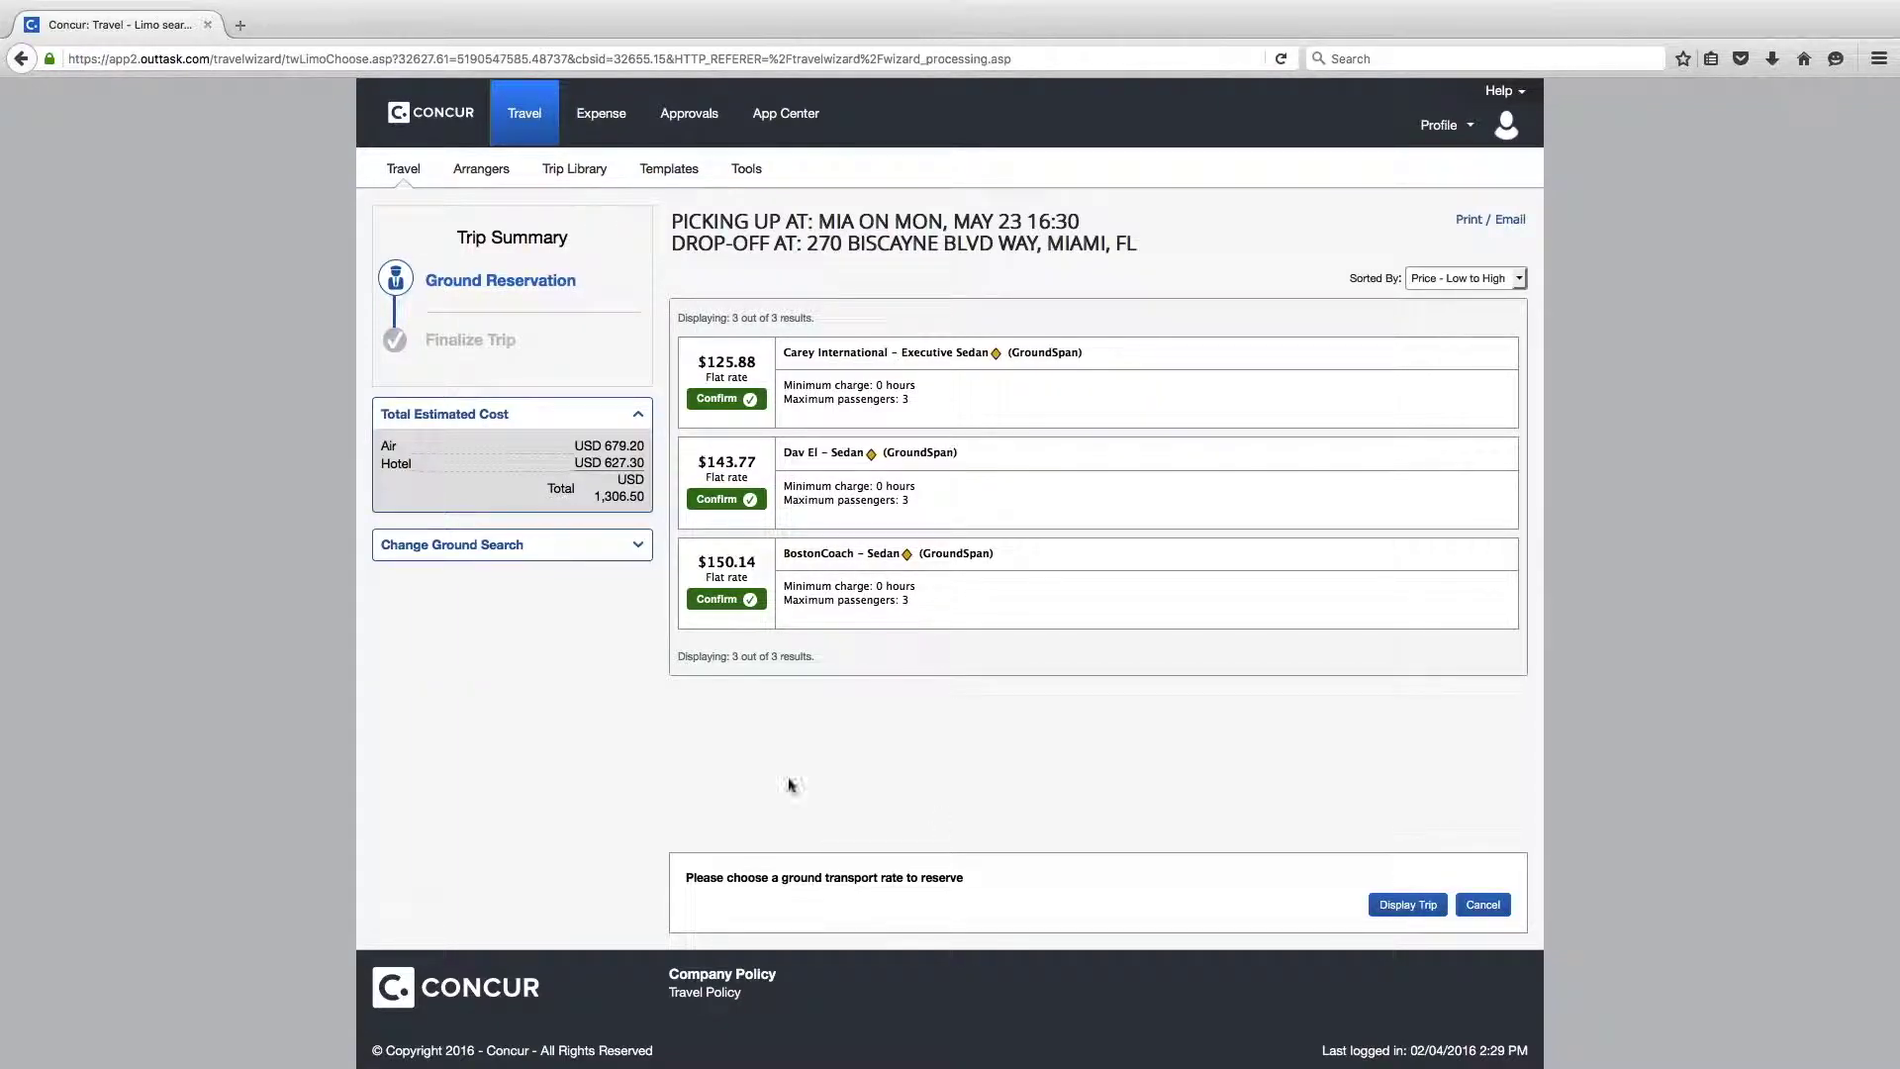
Step: Choose the Carey International Executive Sedan at $125.88, review the ride details, and reserve the ride
left_click(718, 403)
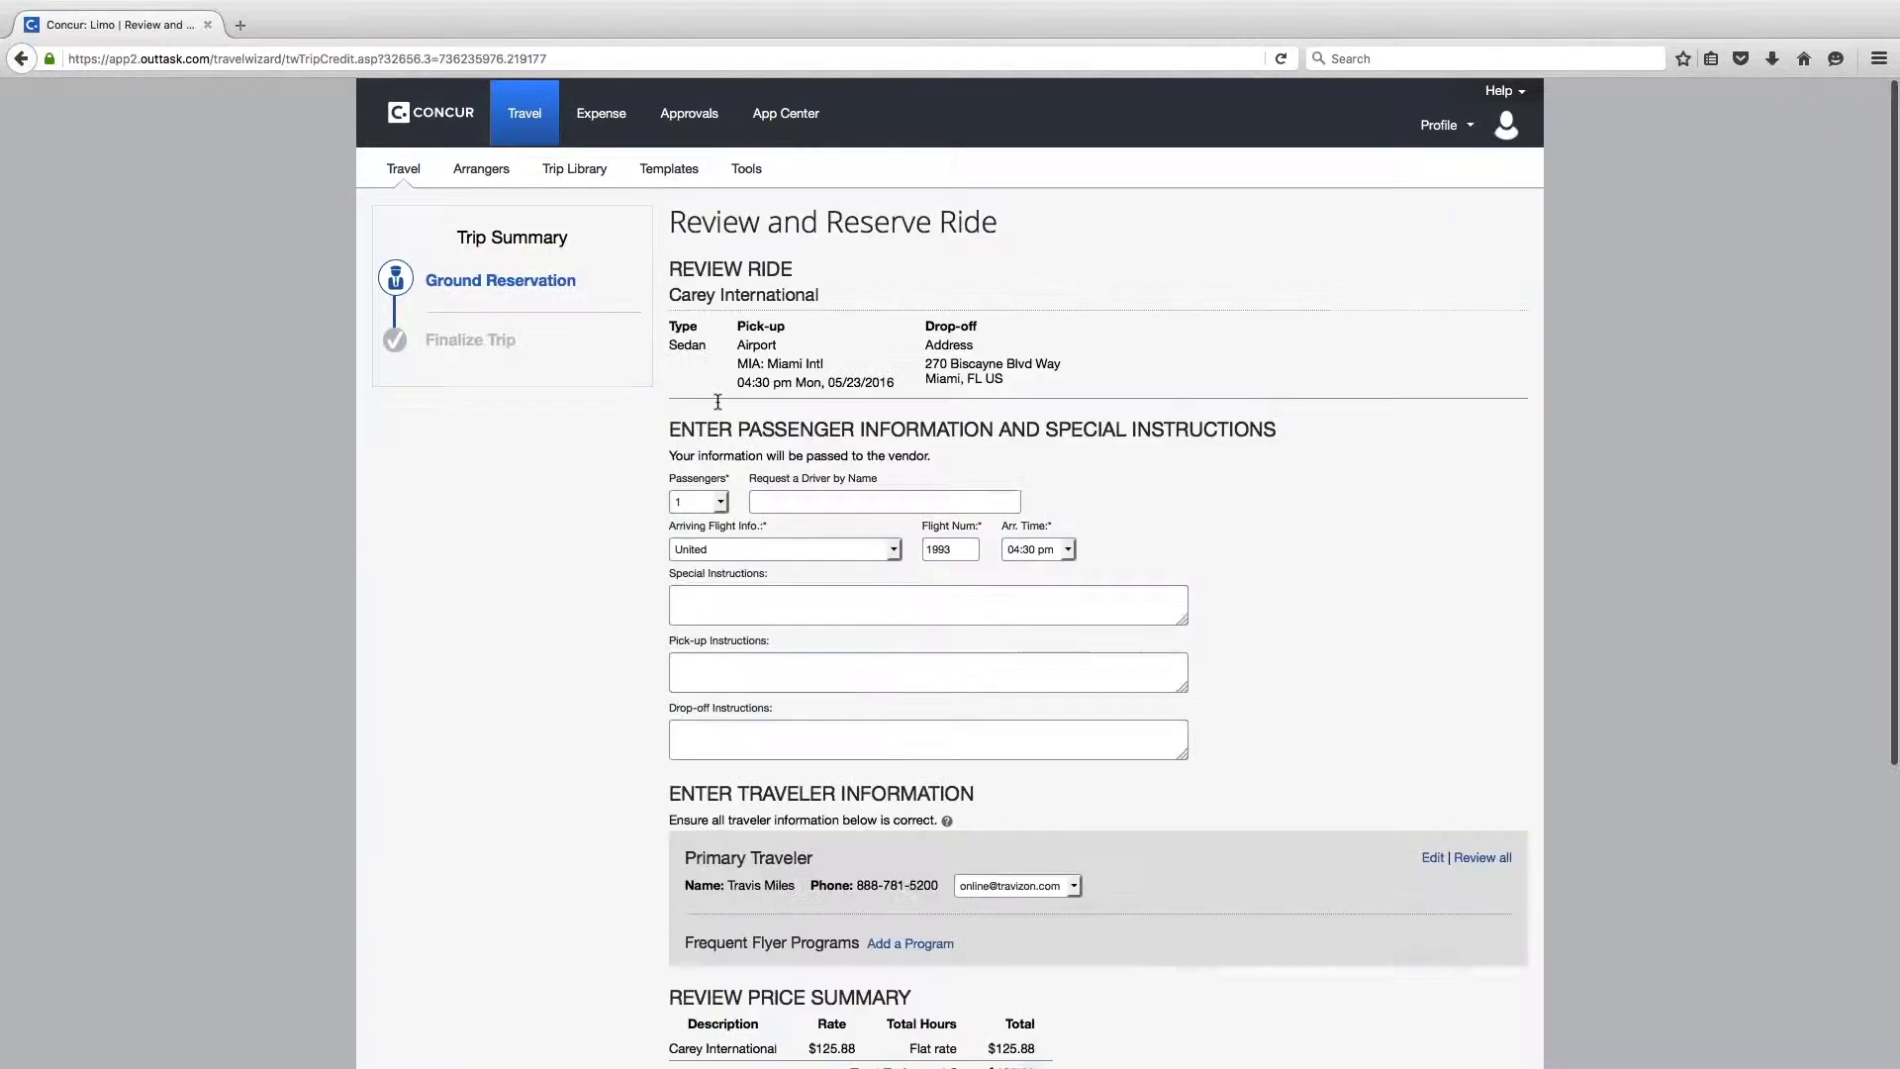
scroll(1257, 842, "down", 5)
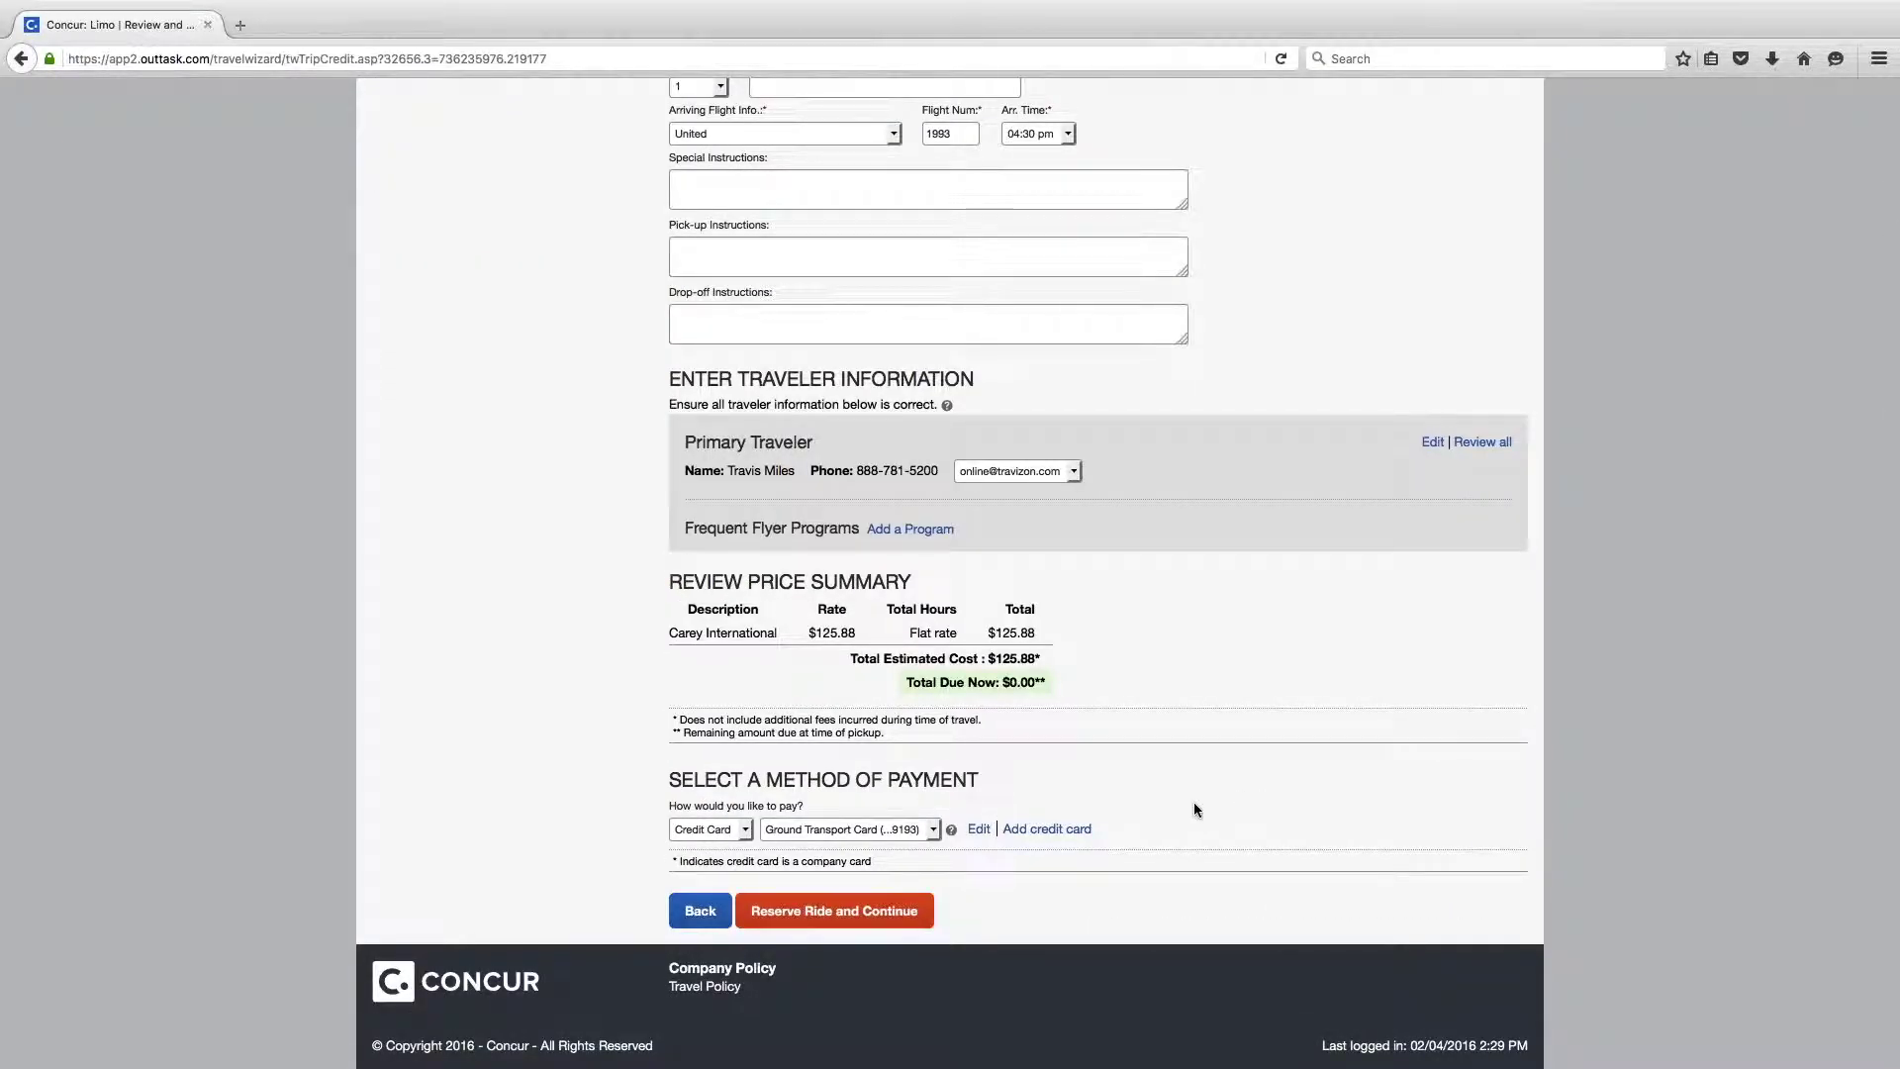
left_click(790, 912)
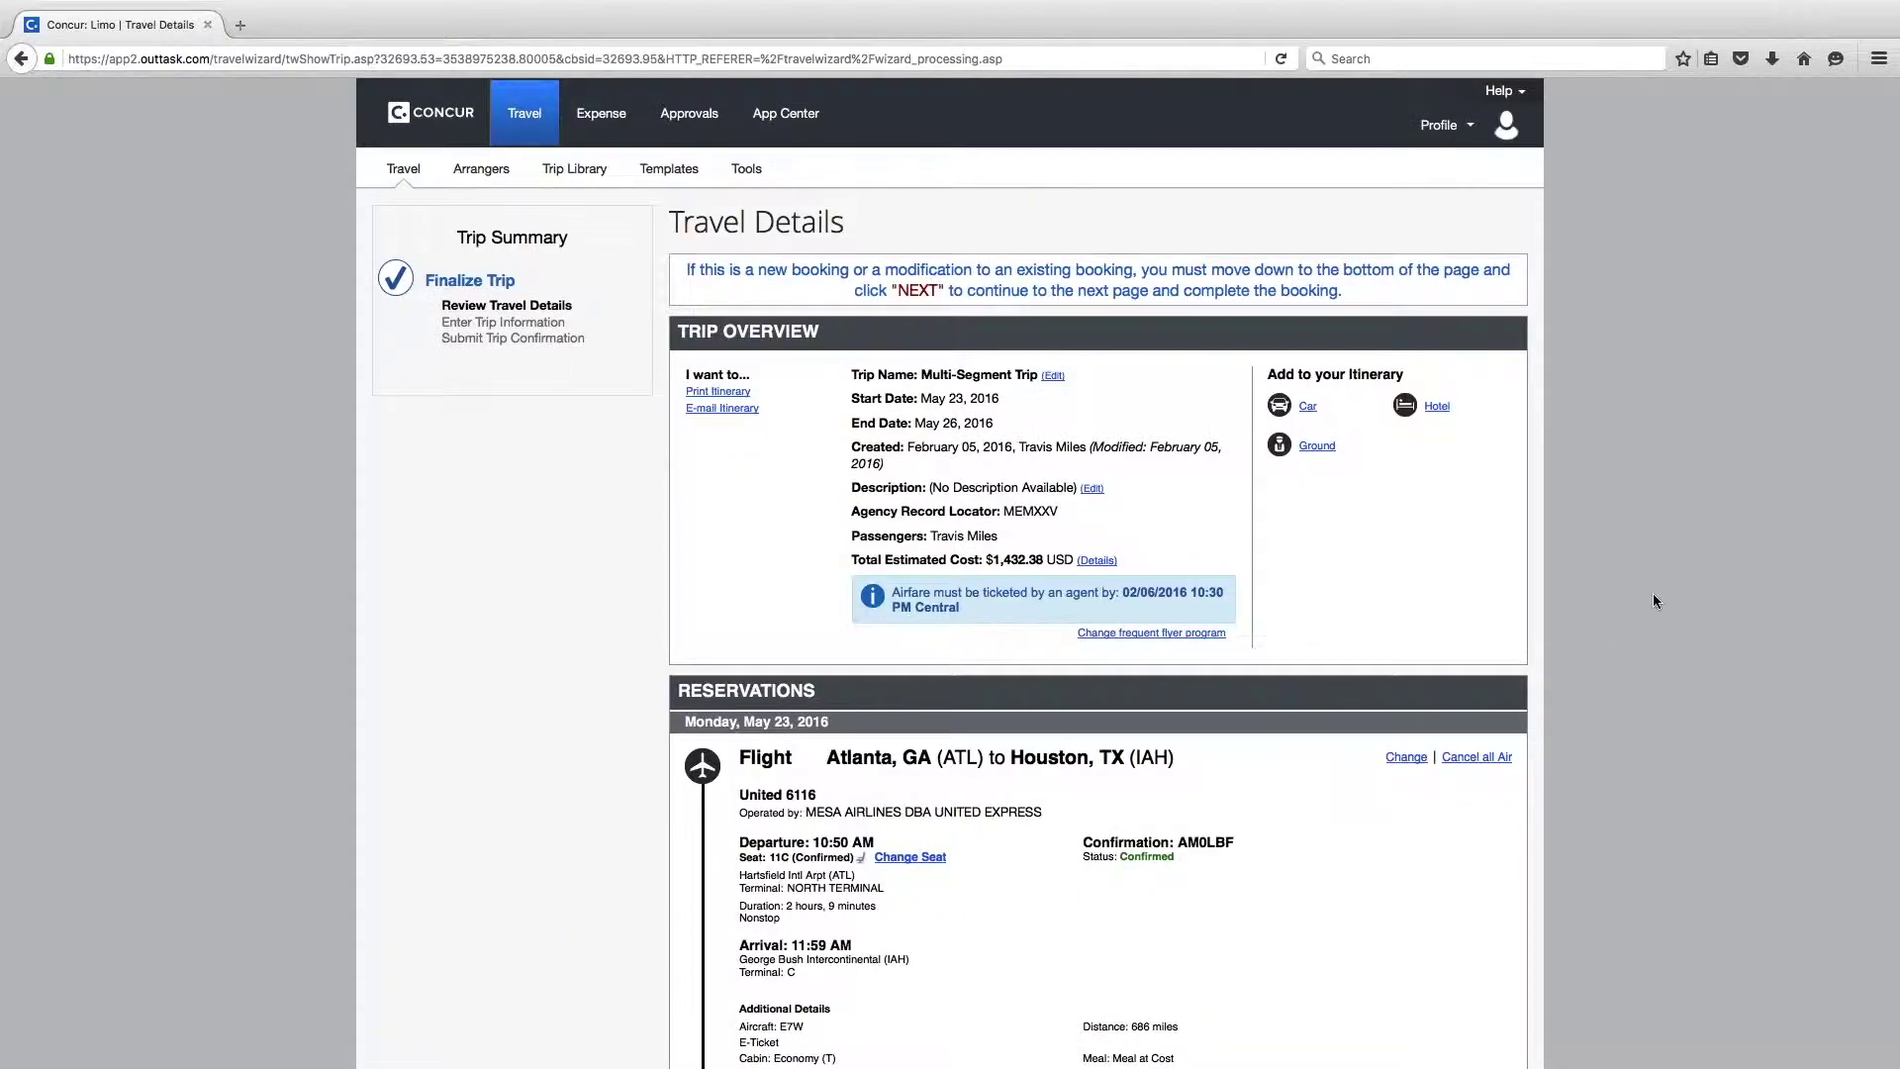
Step: Review the updated itinerary with its ground reservation and open a second ground transport search after the EPIC Hotel stay
scroll(1653, 601, "down", 3)
scroll(1660, 666, "down", 3)
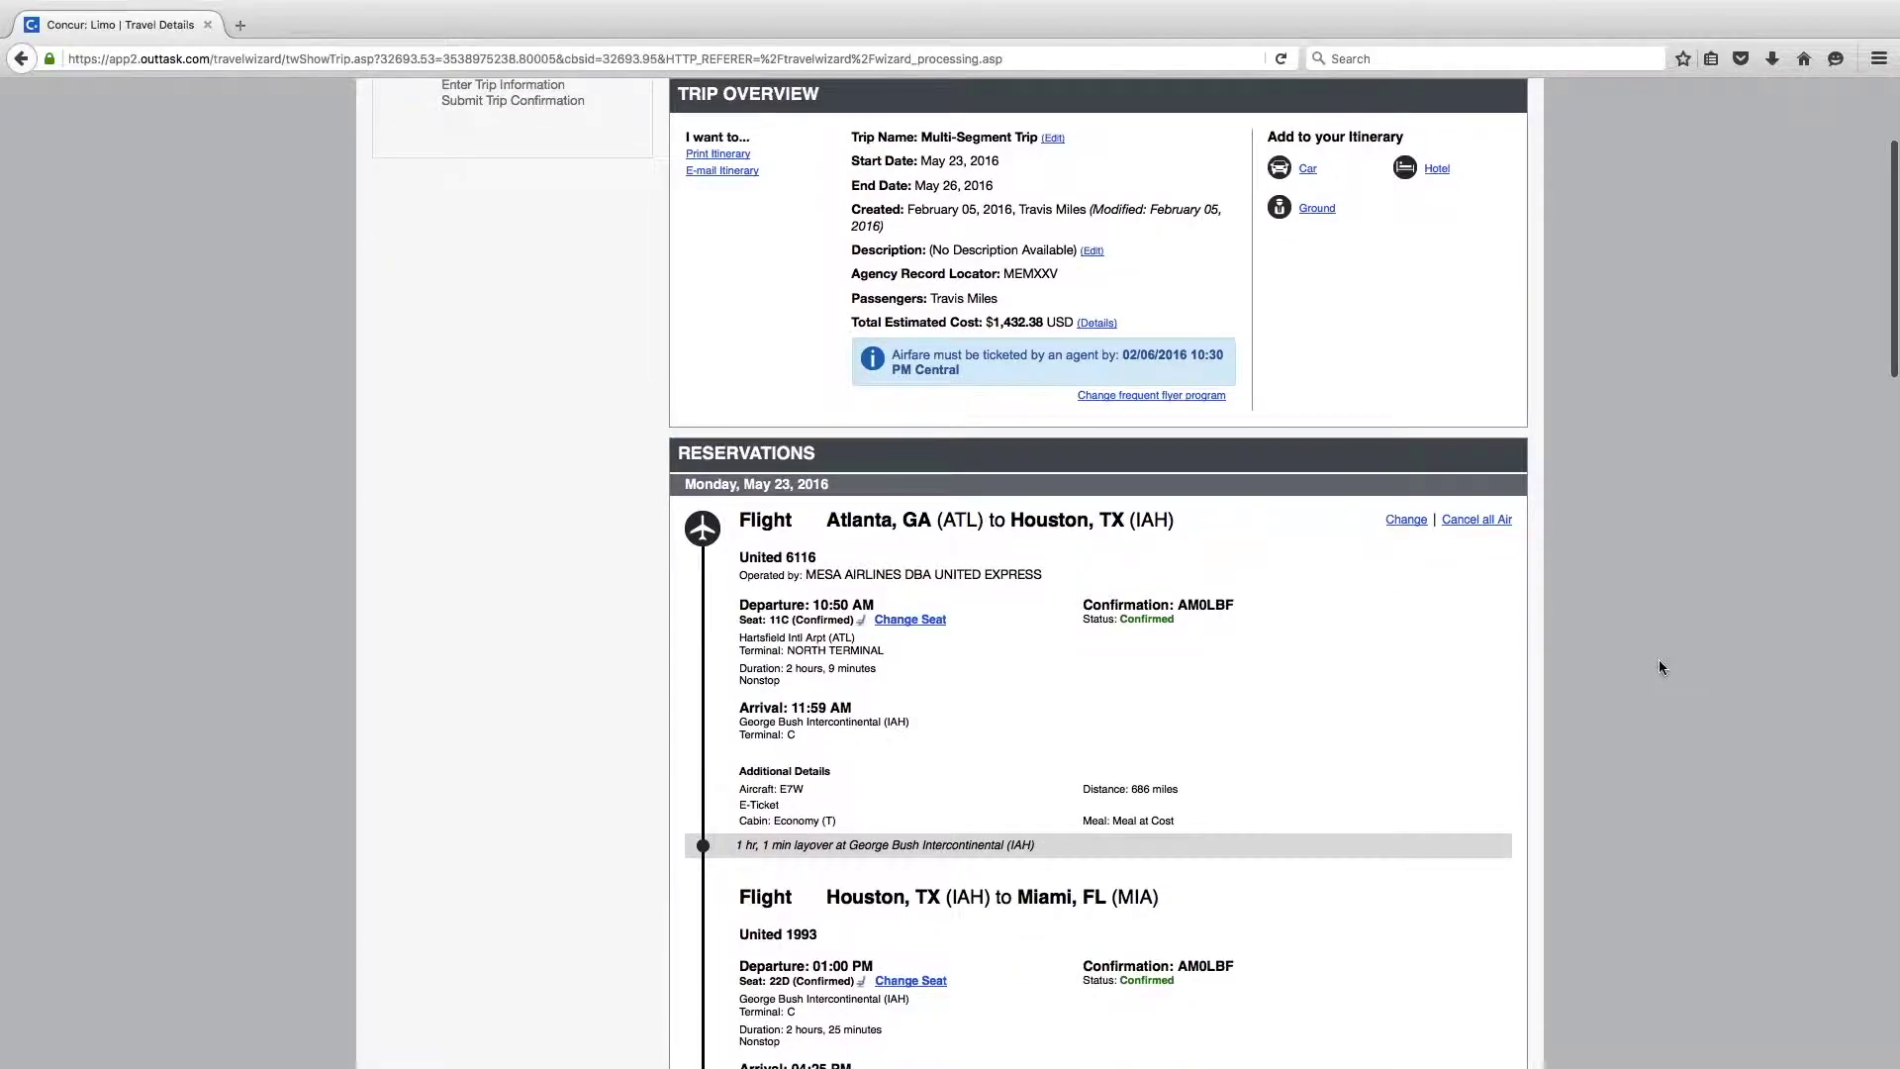
scroll(1660, 666, "down", 3)
scroll(1660, 666, "down", 5)
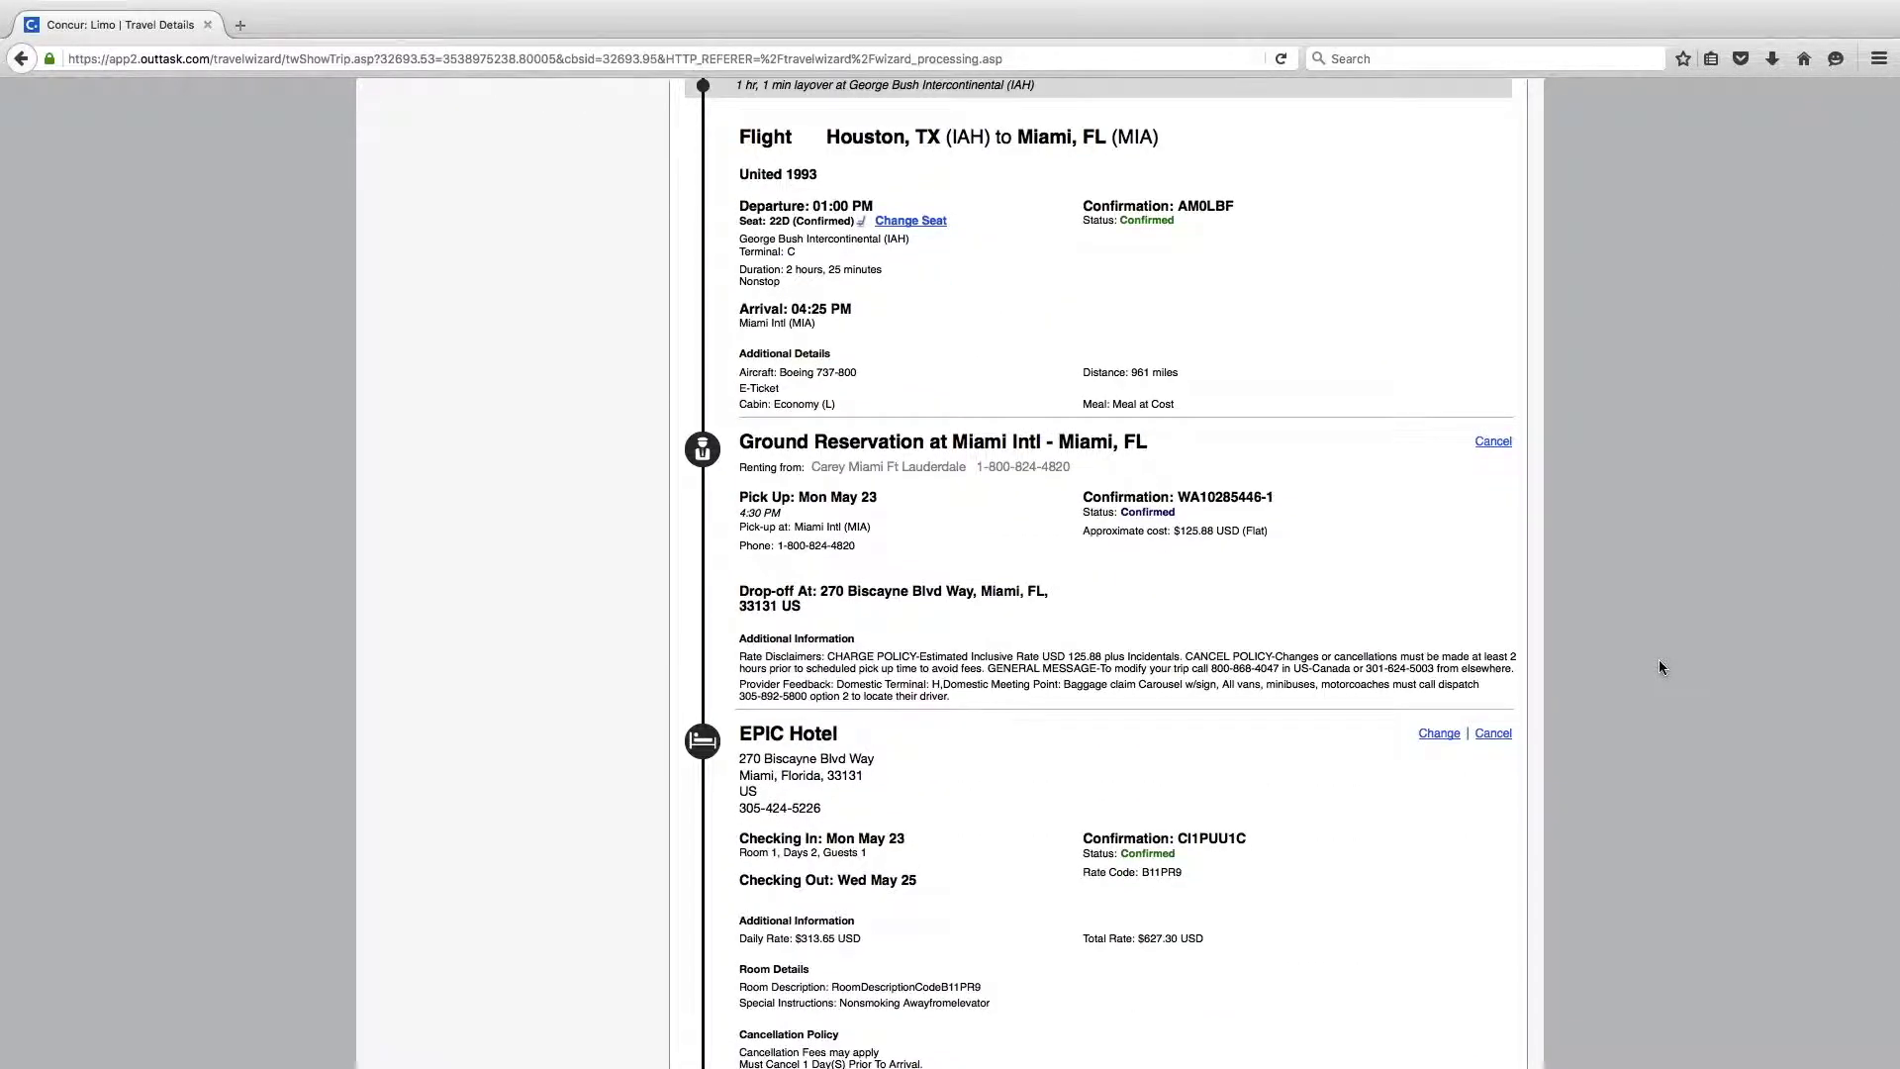
scroll(1660, 666, "down", 3)
scroll(1660, 666, "down", 2)
scroll(1660, 666, "down", 3)
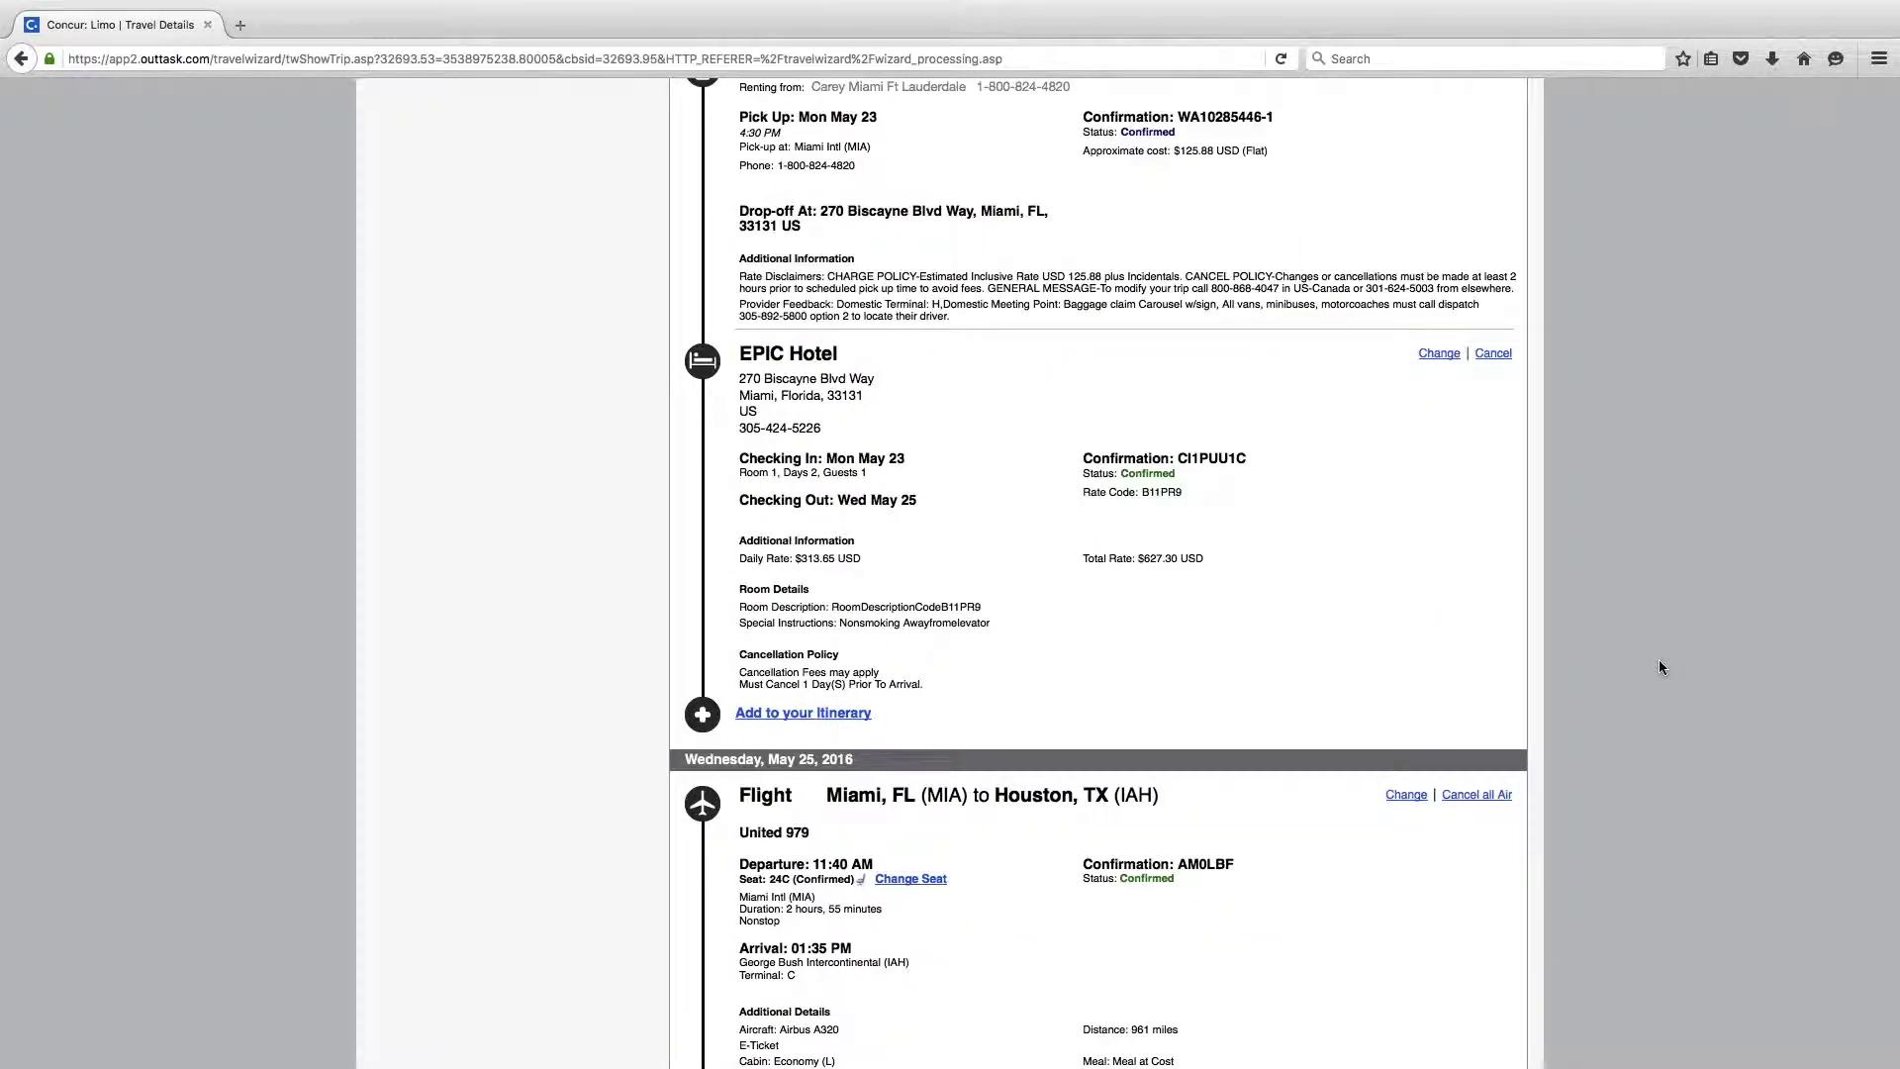
left_click(810, 714)
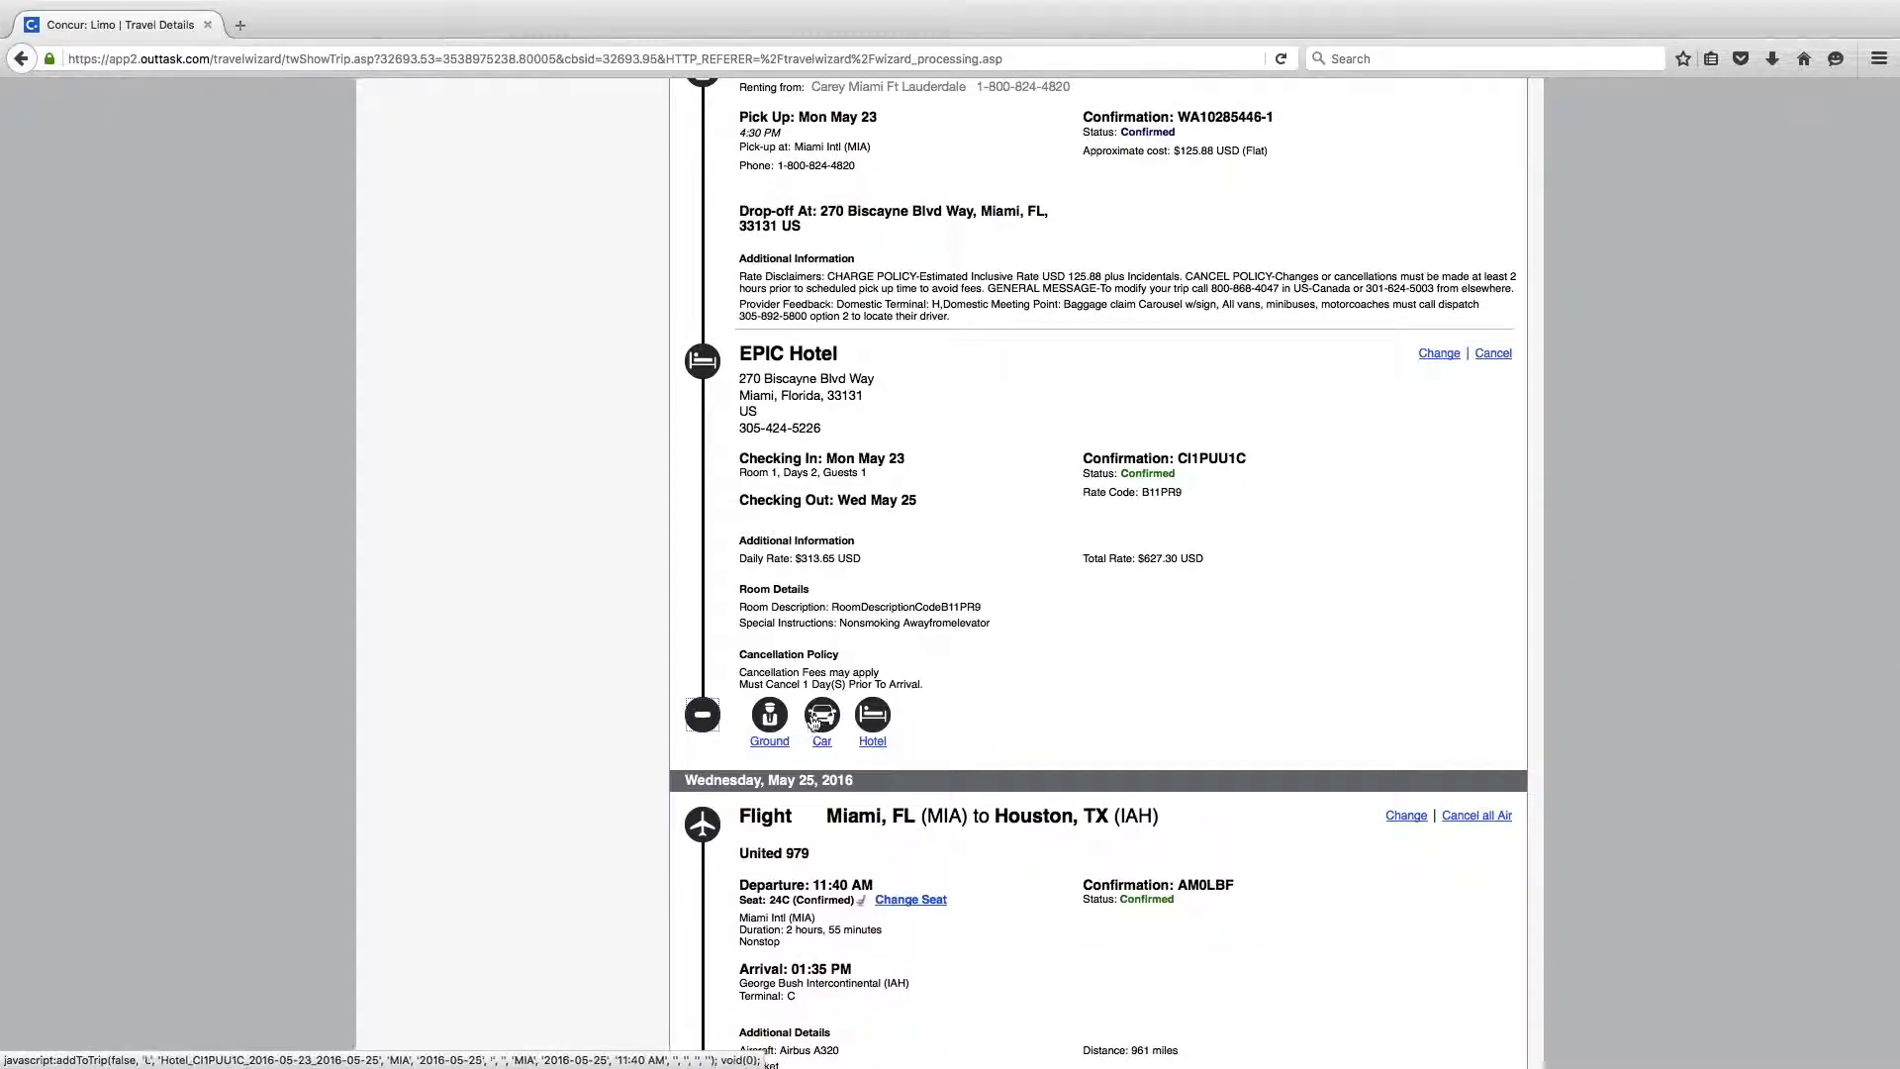
left_click(769, 737)
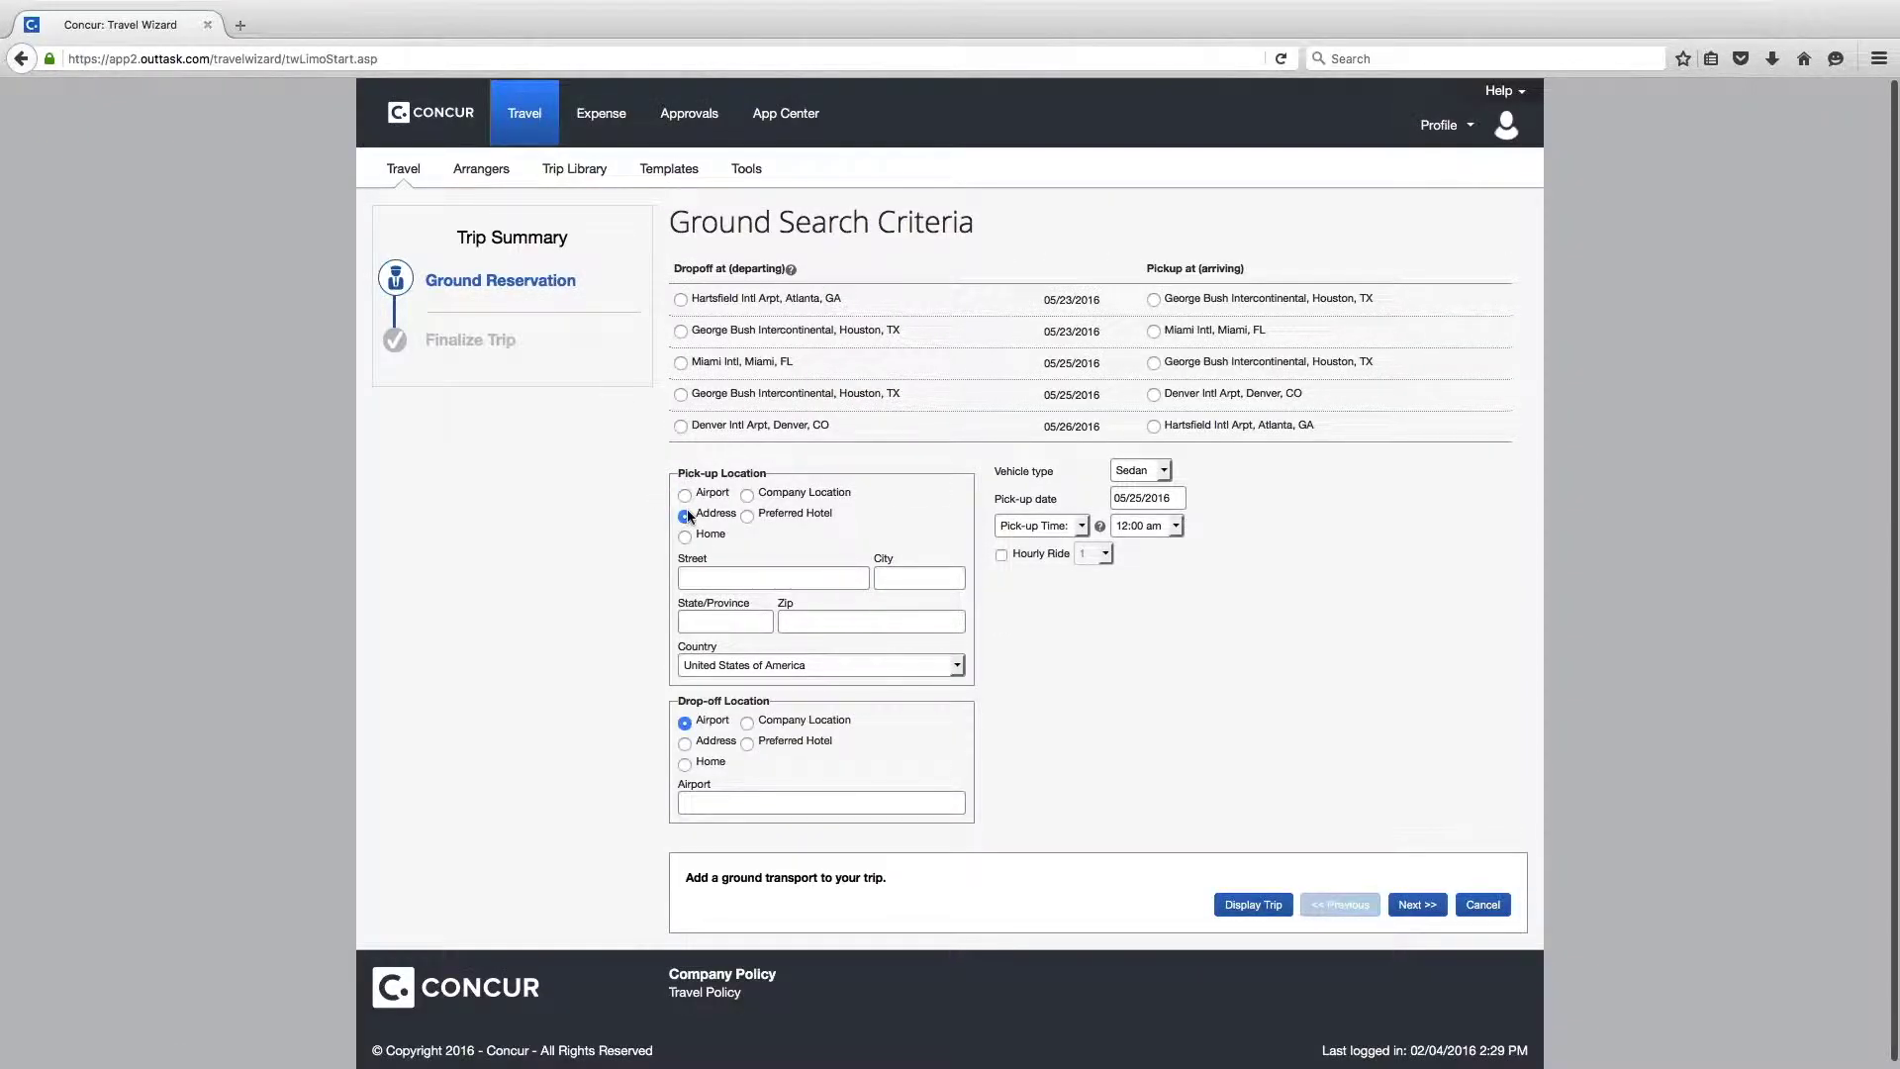
Step: Search for a ride from EPIC Hotel to the 05/25/2016 Miami Intl departure, accepting the suggested hotel address as pick-up location
left_click(747, 515)
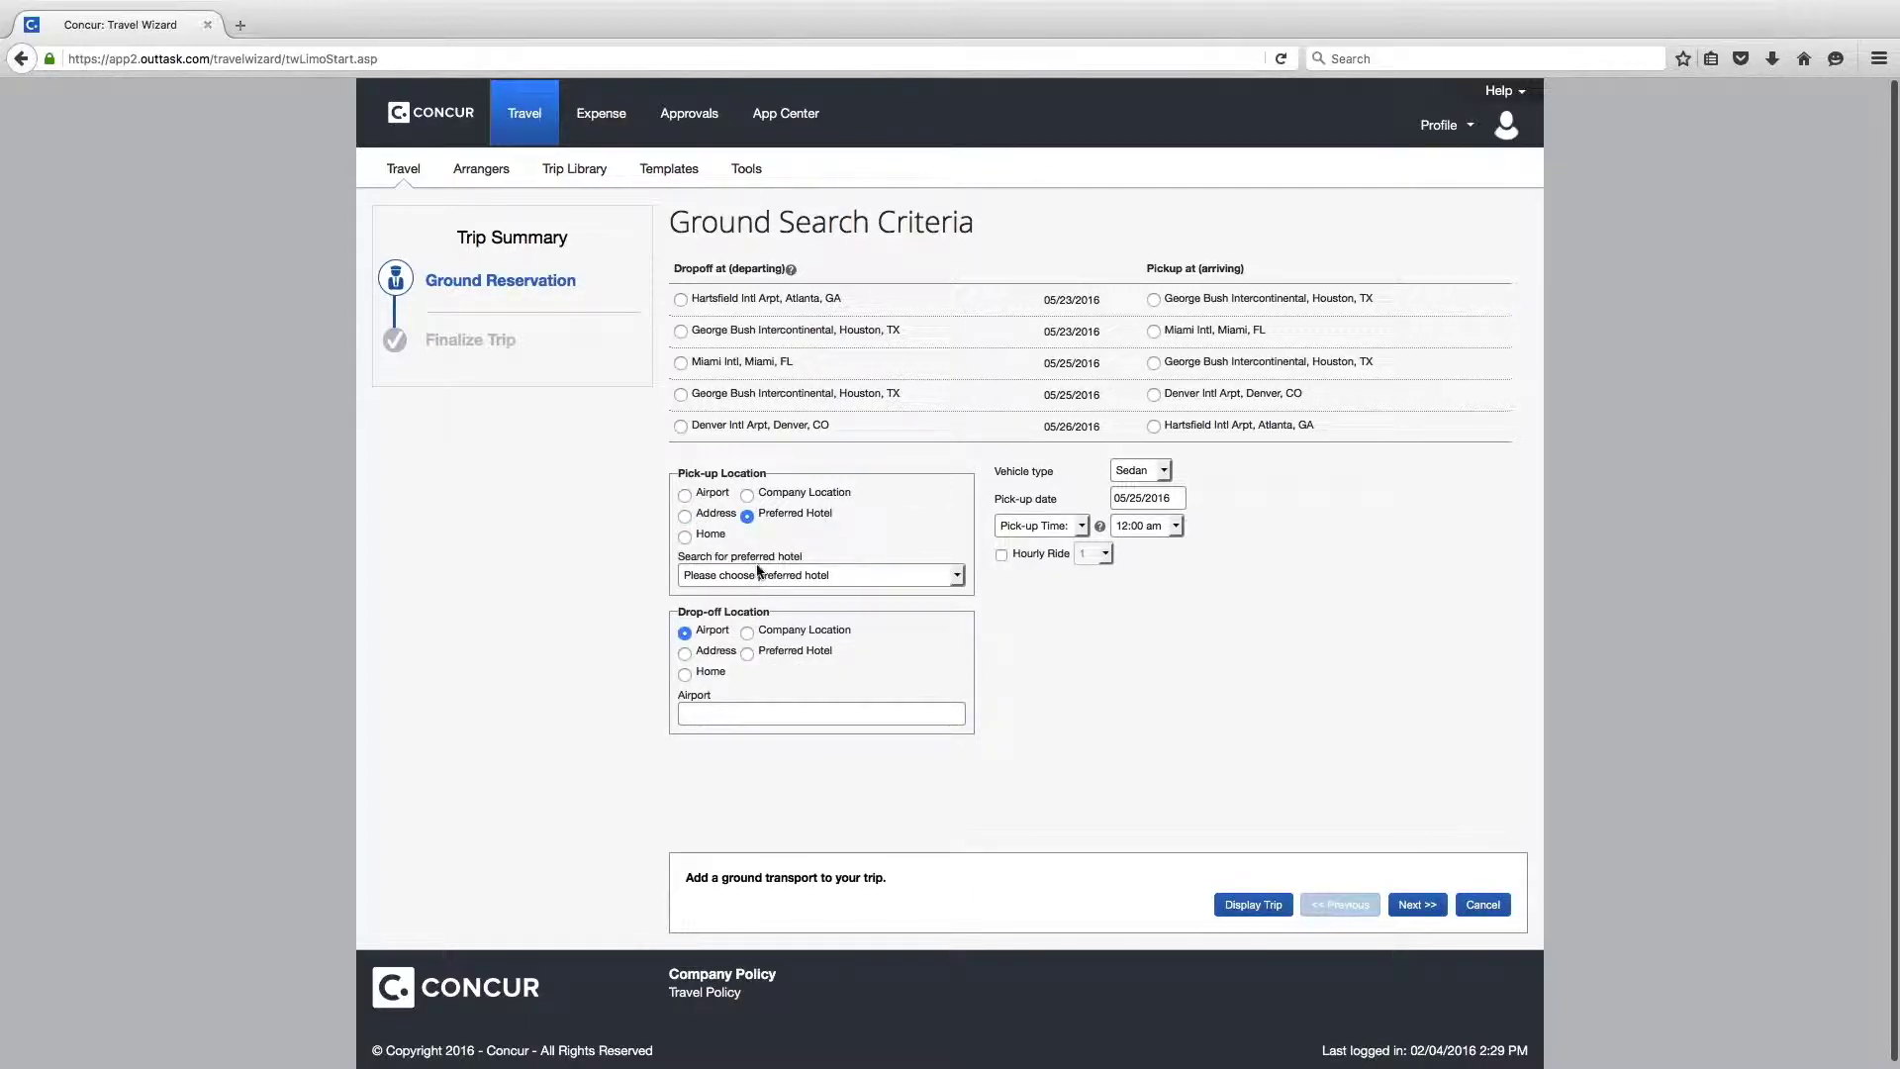
left_click(763, 575)
left_click(767, 679)
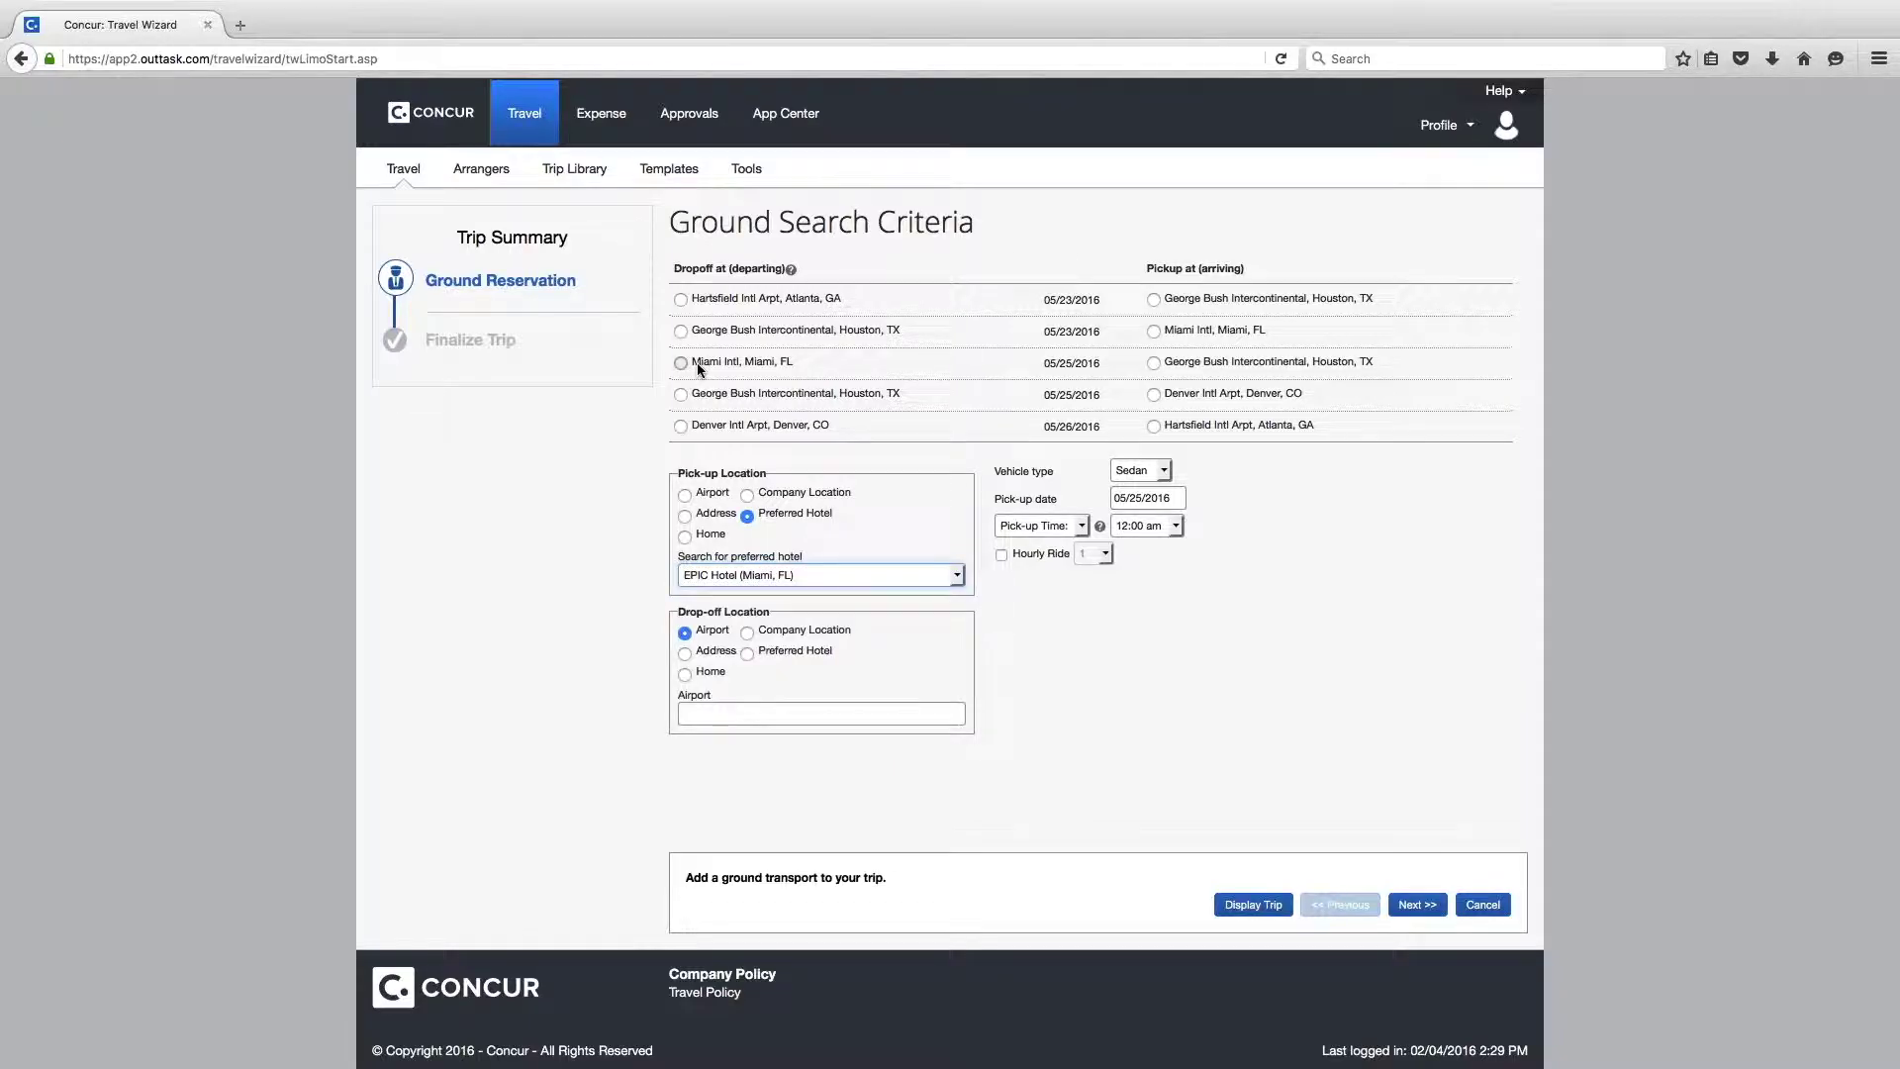
left_click(681, 363)
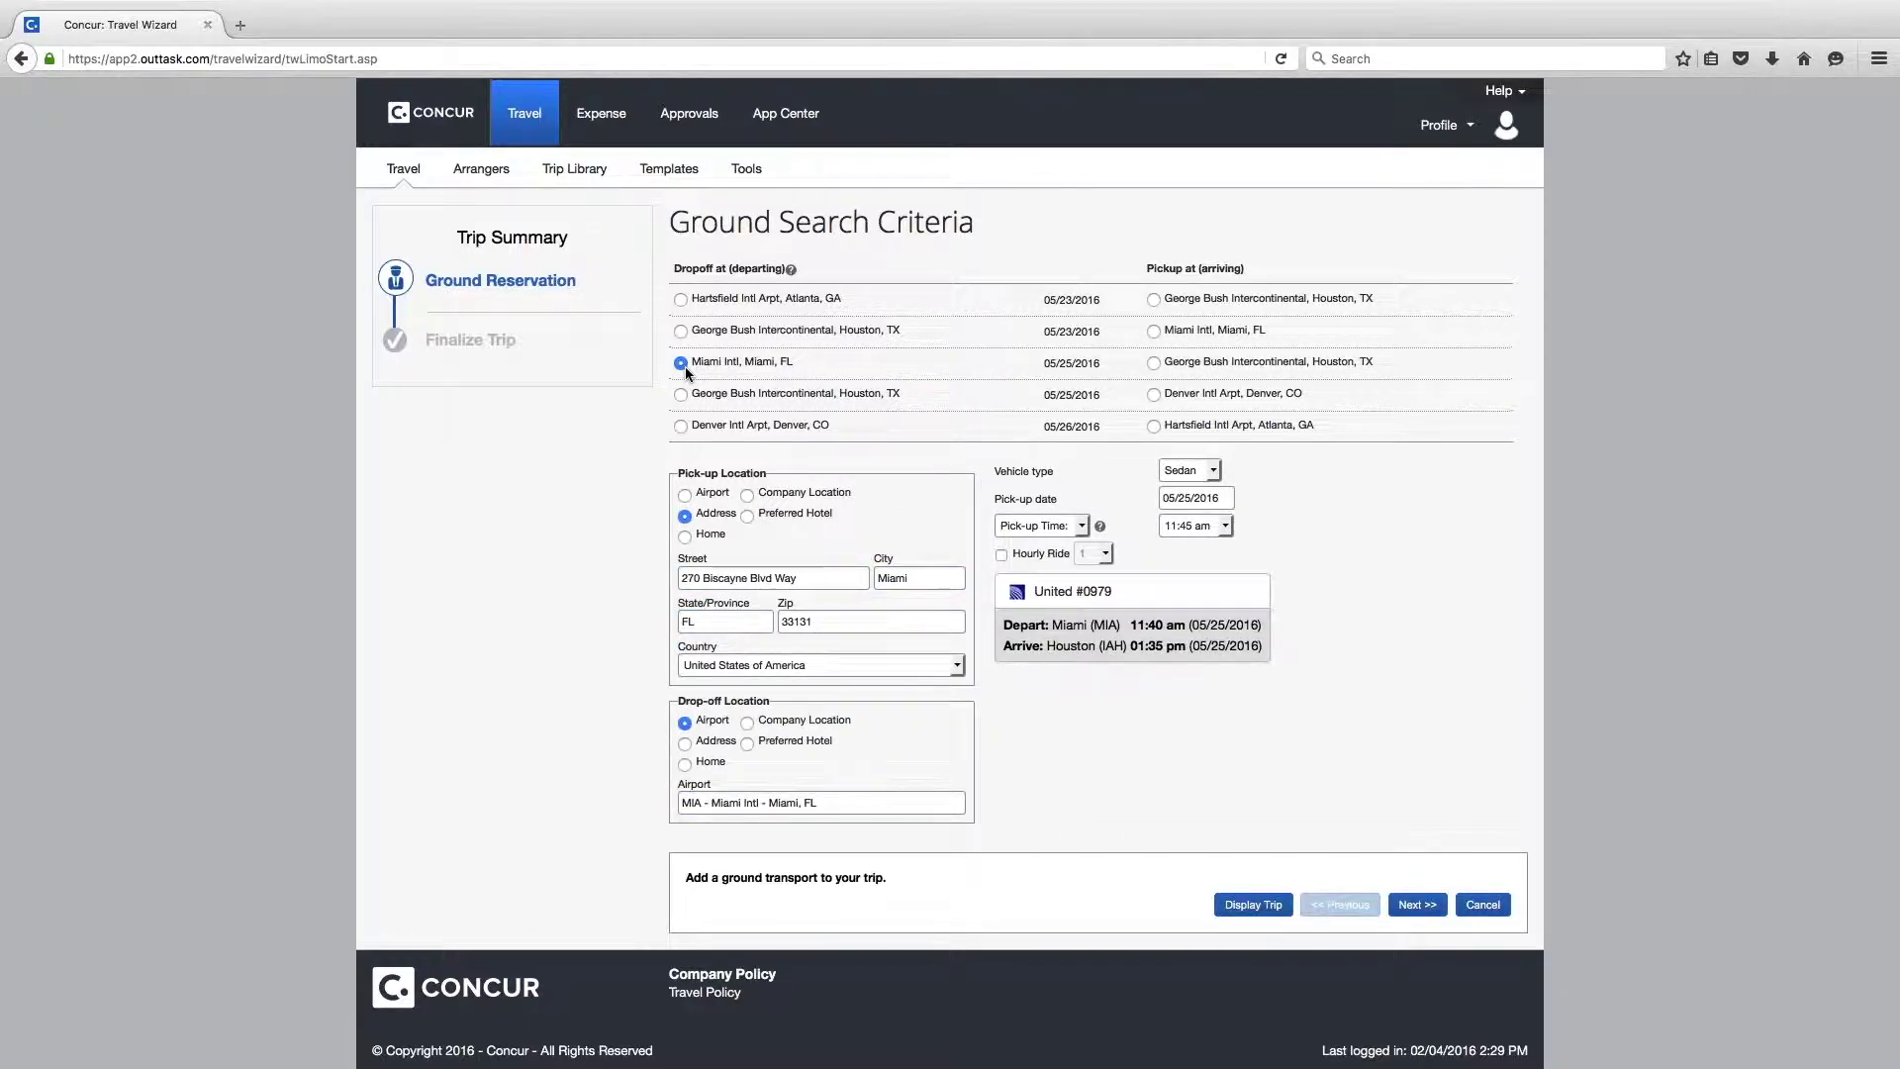
left_click(1390, 902)
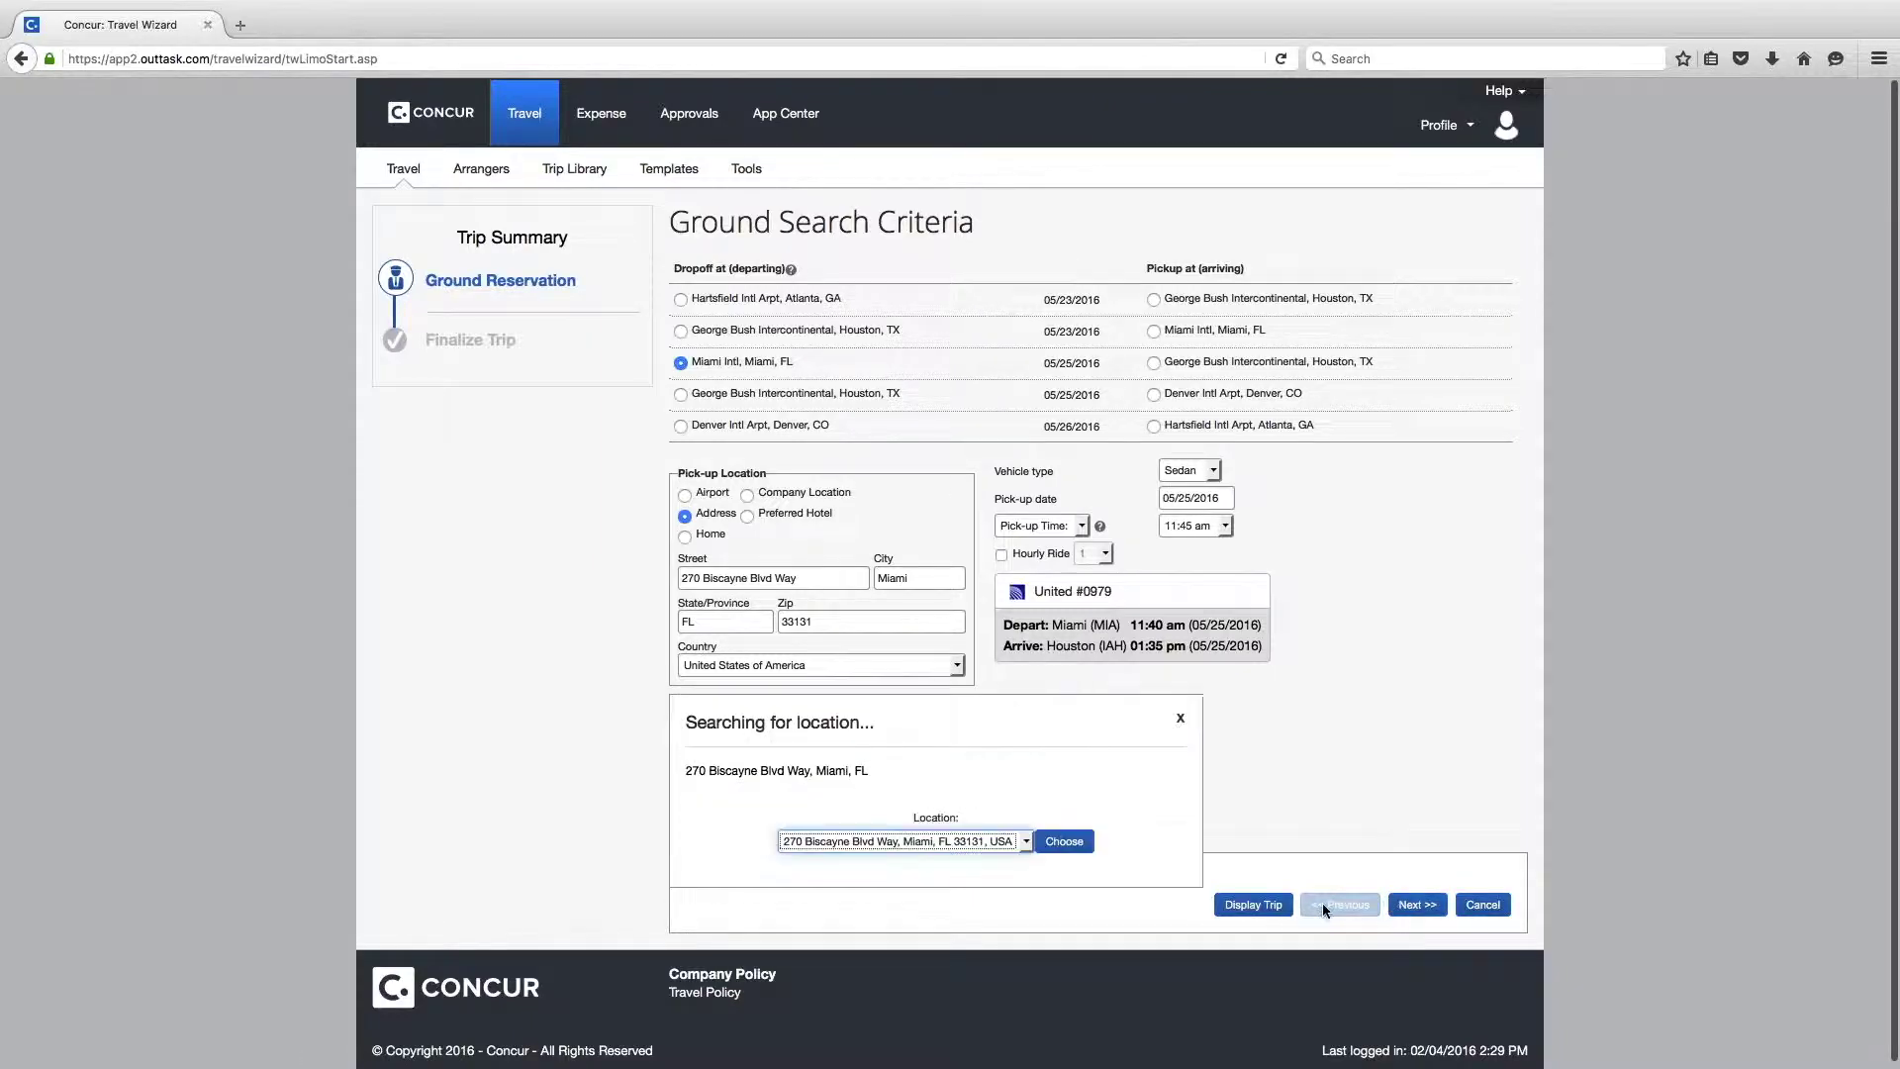
left_click(1057, 842)
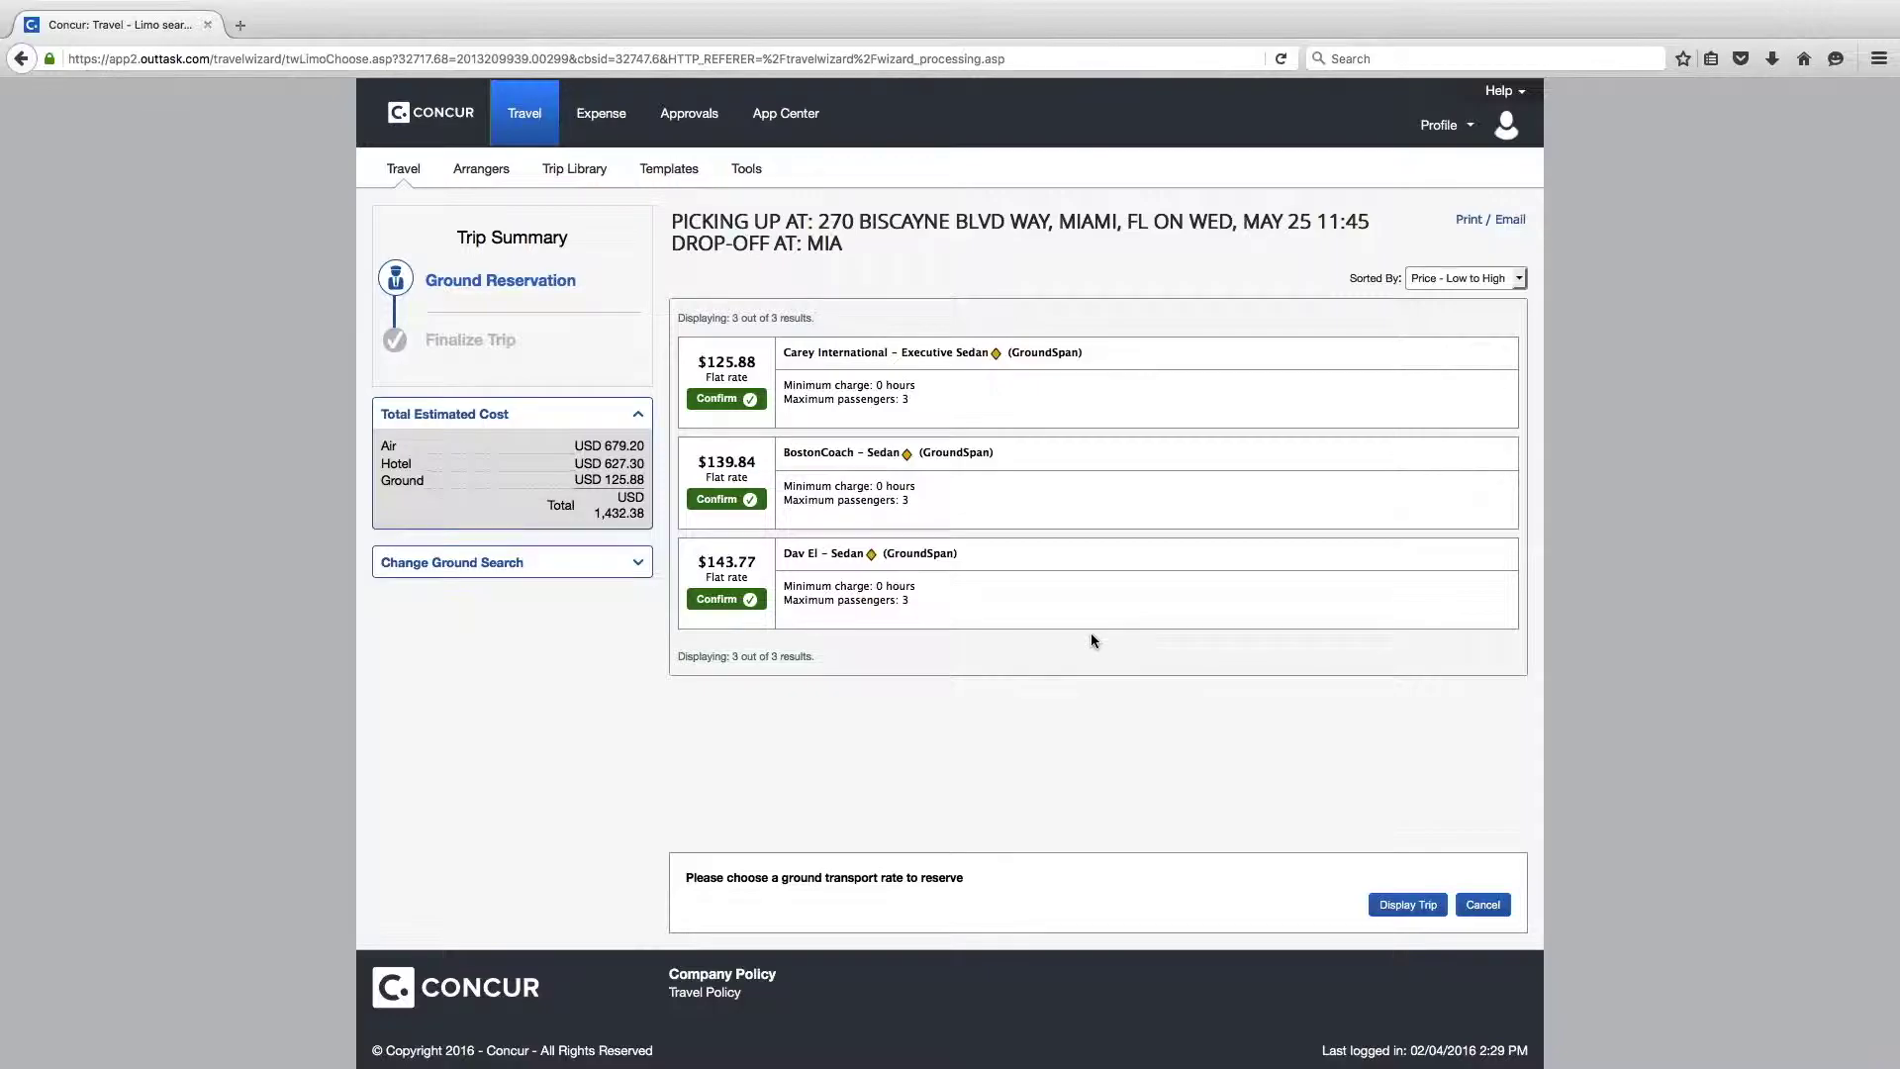
Step: Choose the $125.88 Carey International Executive Sedan for the May 25 ride to Miami Intl and reserve it with the Ground Transport Card
left_click(726, 399)
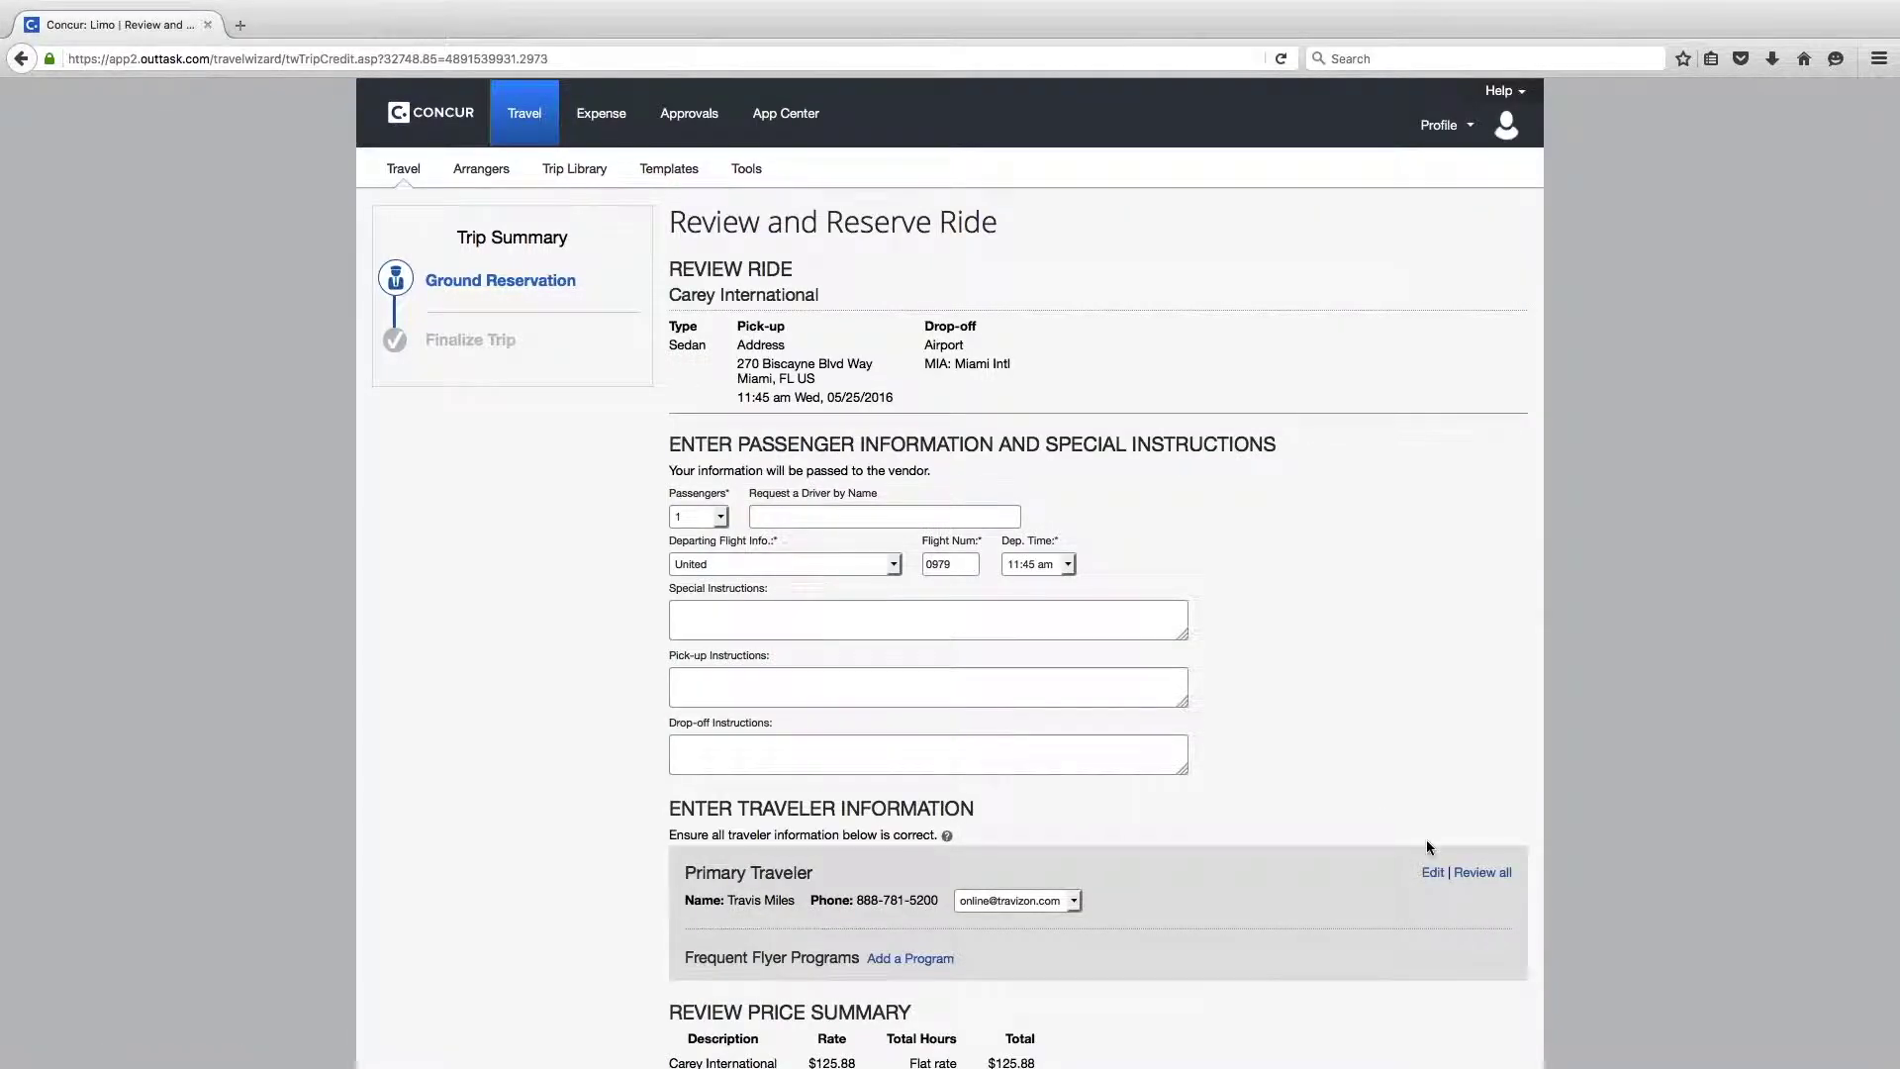
scroll(1427, 847, "down", 5)
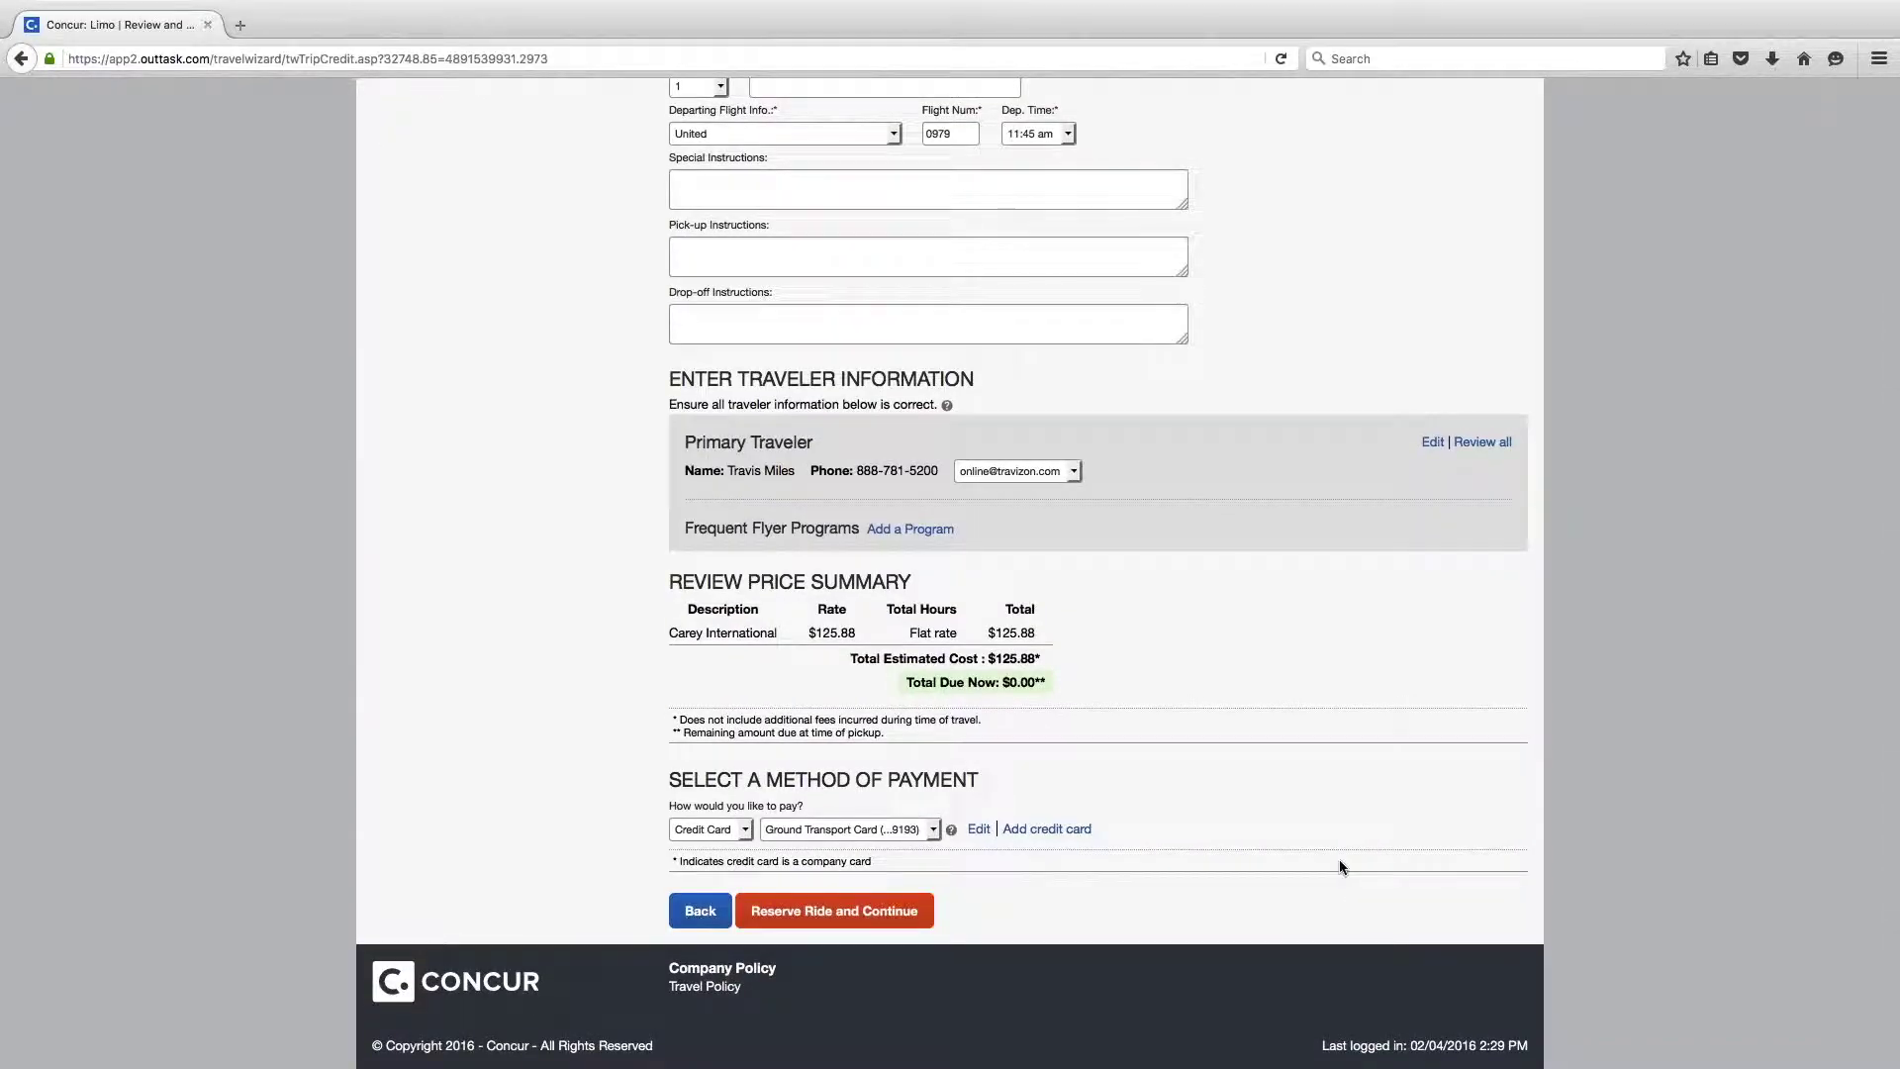
left_click(823, 910)
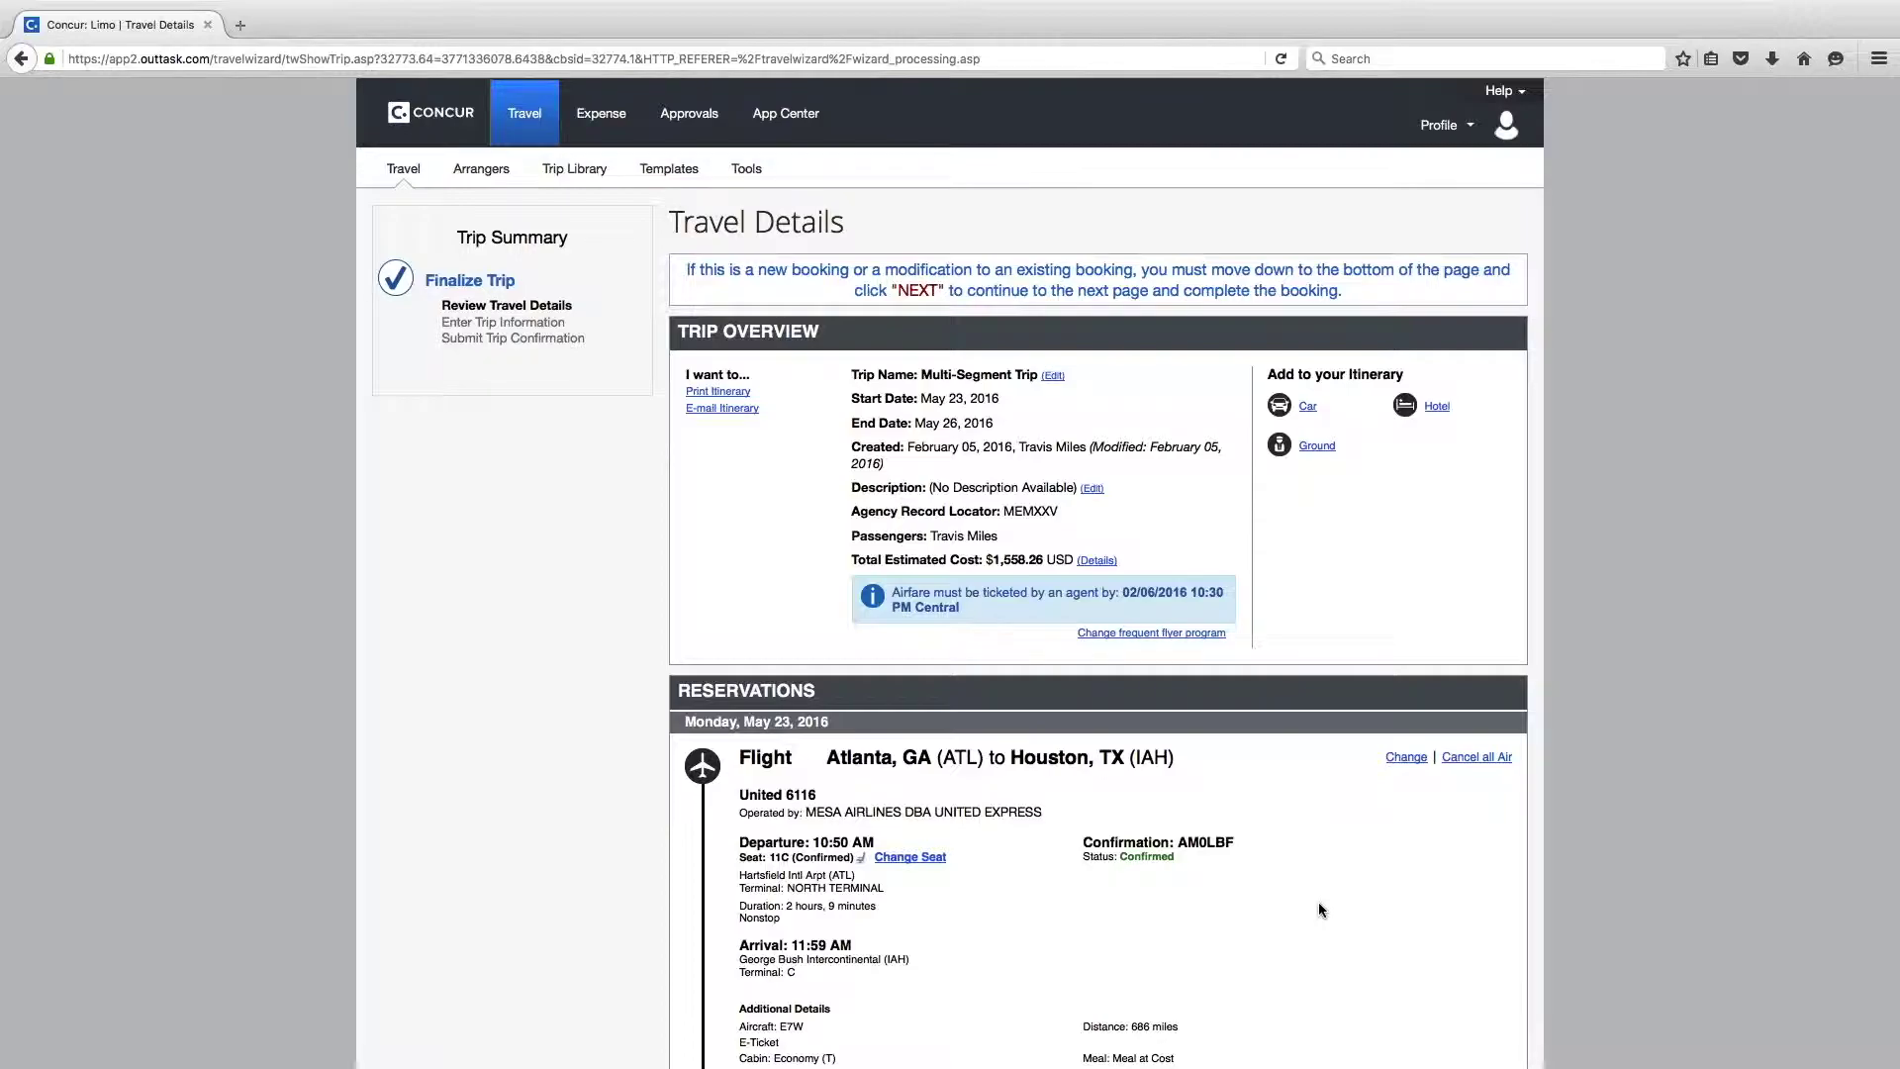
Step: Review the travel details of the multi-segment trip with both ground reservations and continue to the trip confirmation
scroll(1320, 905, "down", 9)
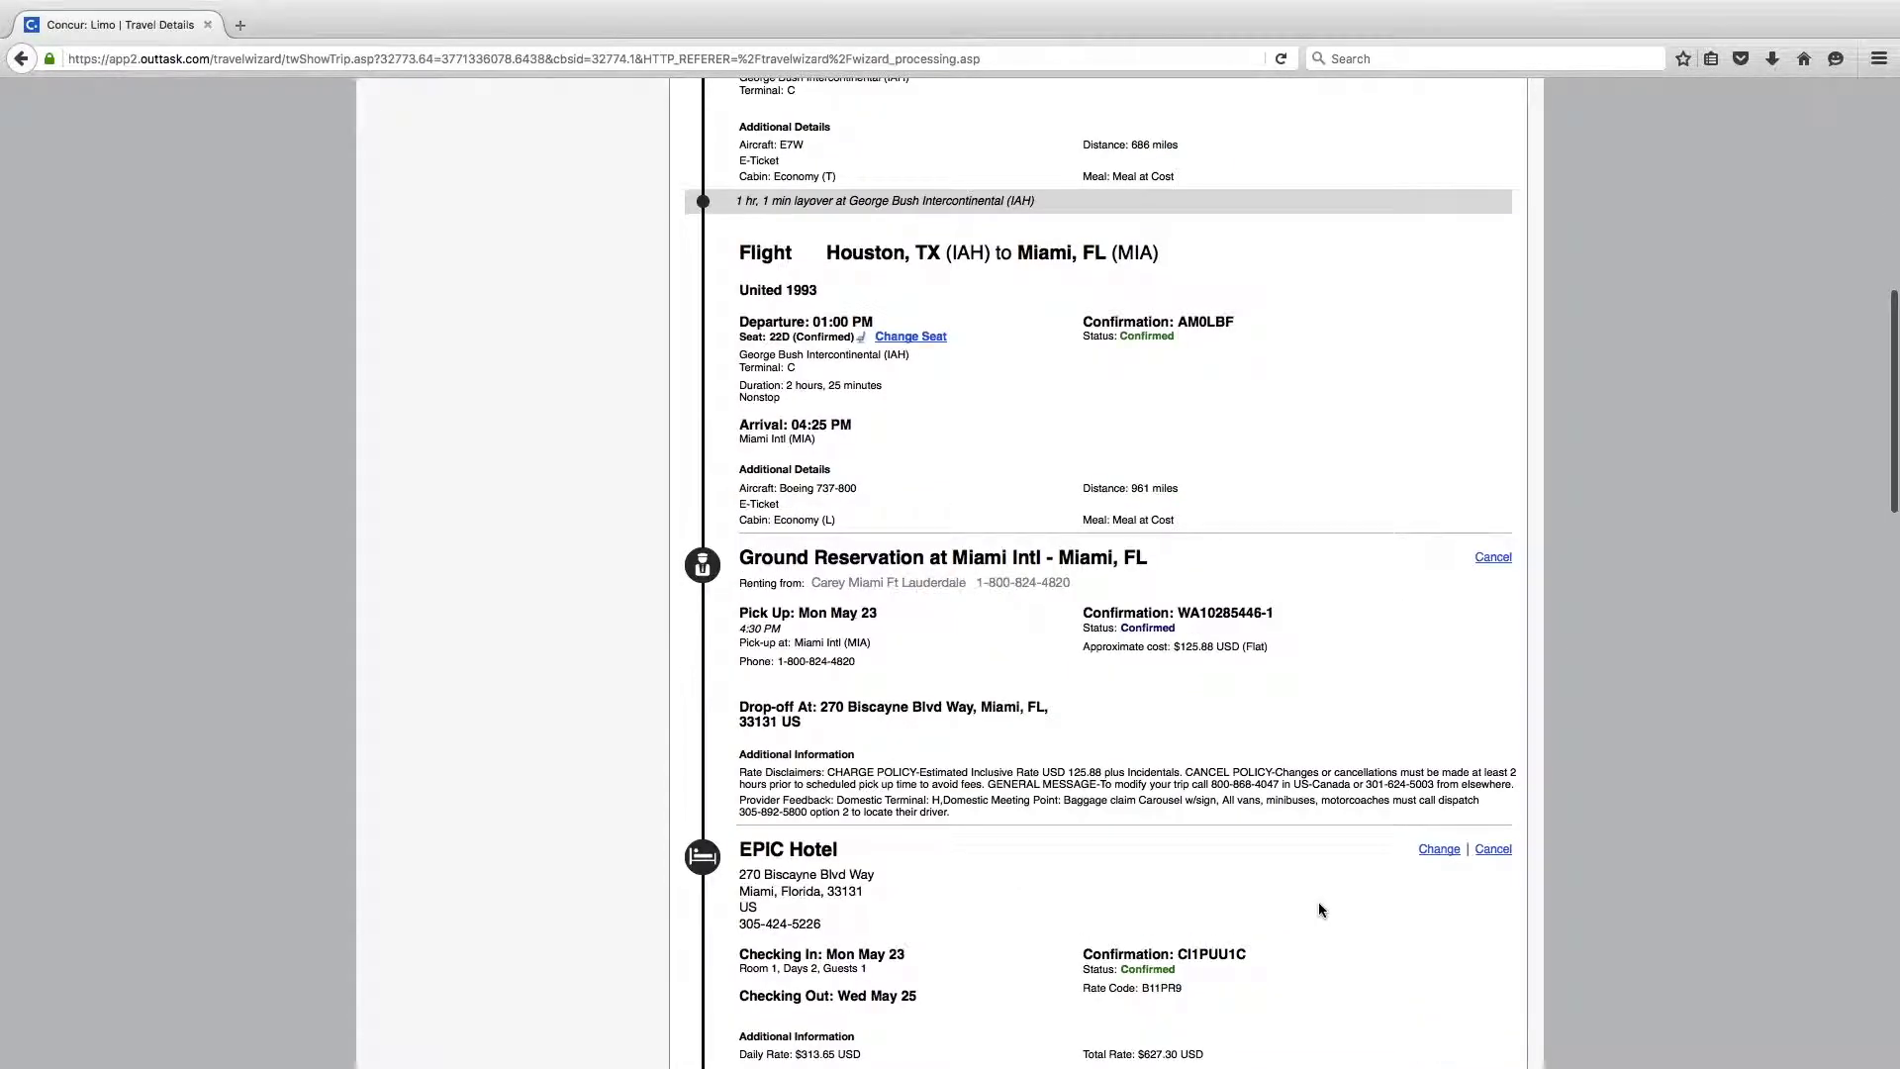
scroll(1319, 901, "down", 1)
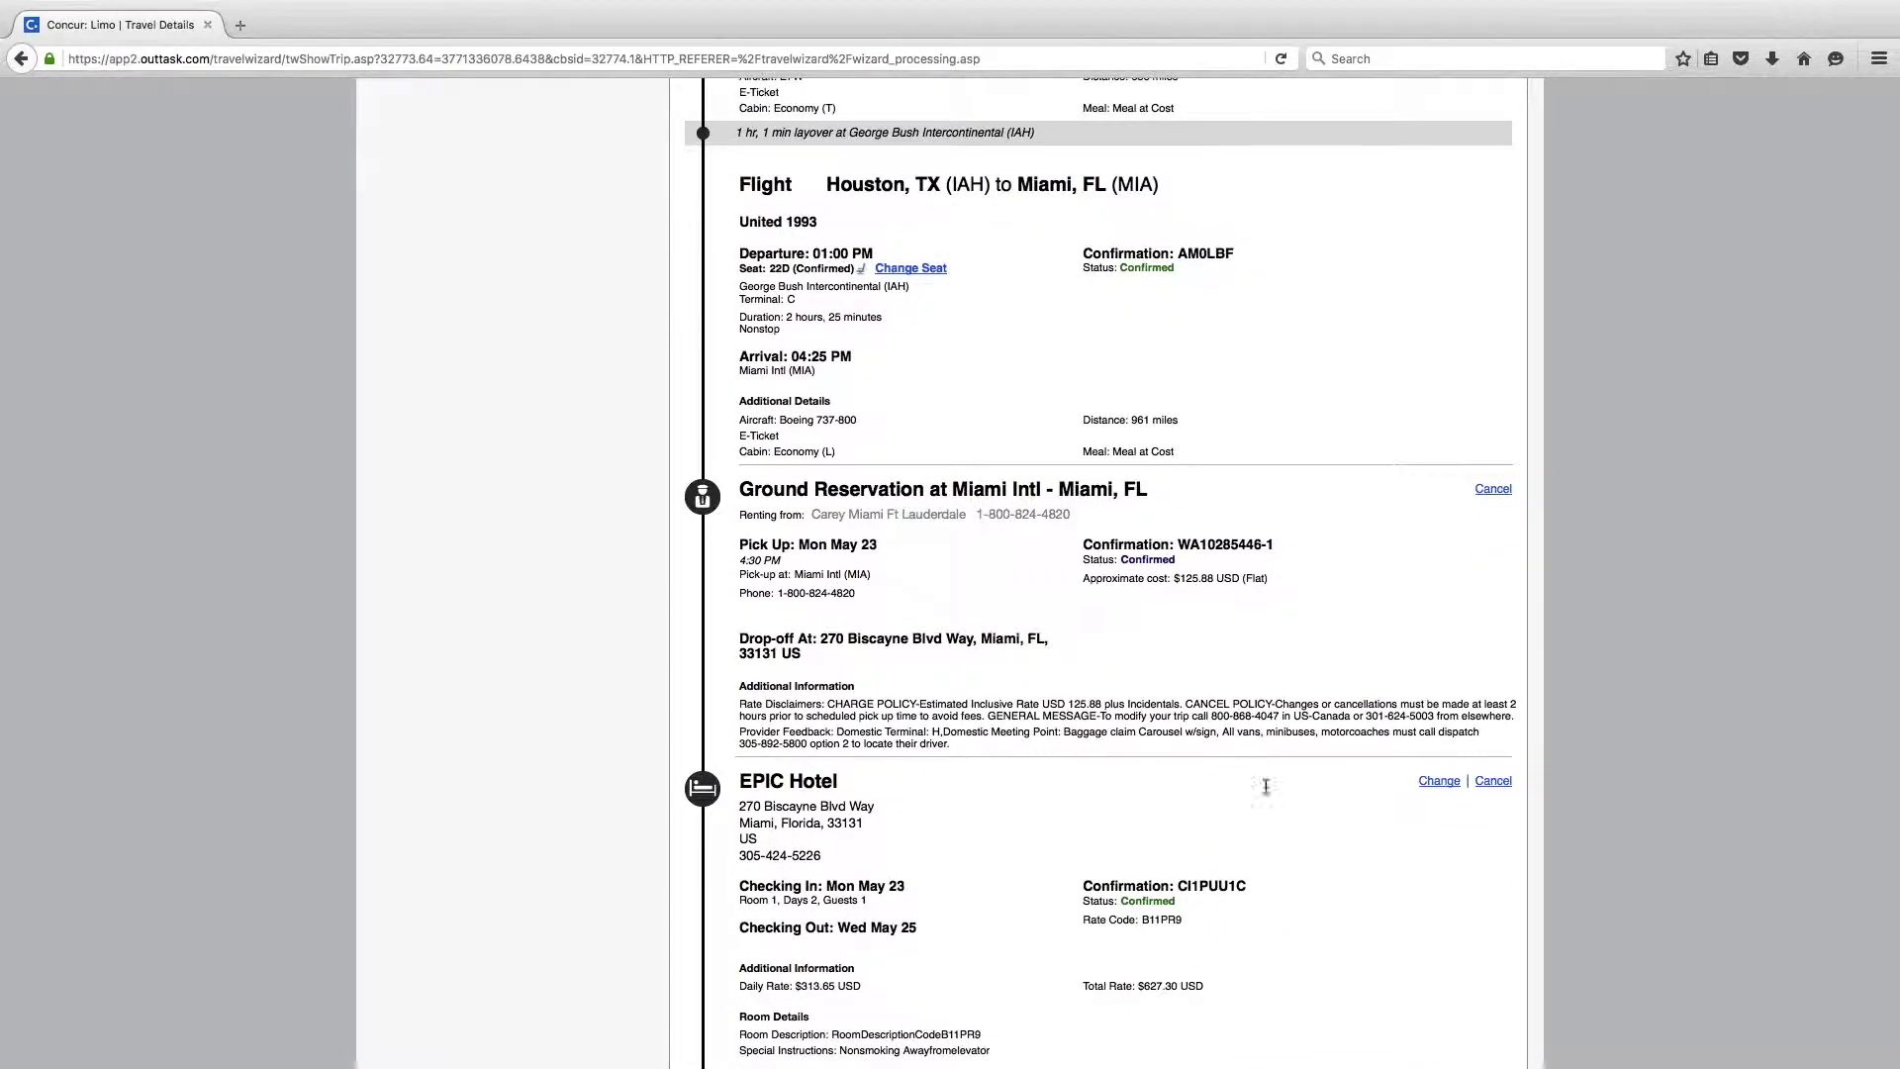
scroll(1381, 898, "down", 1)
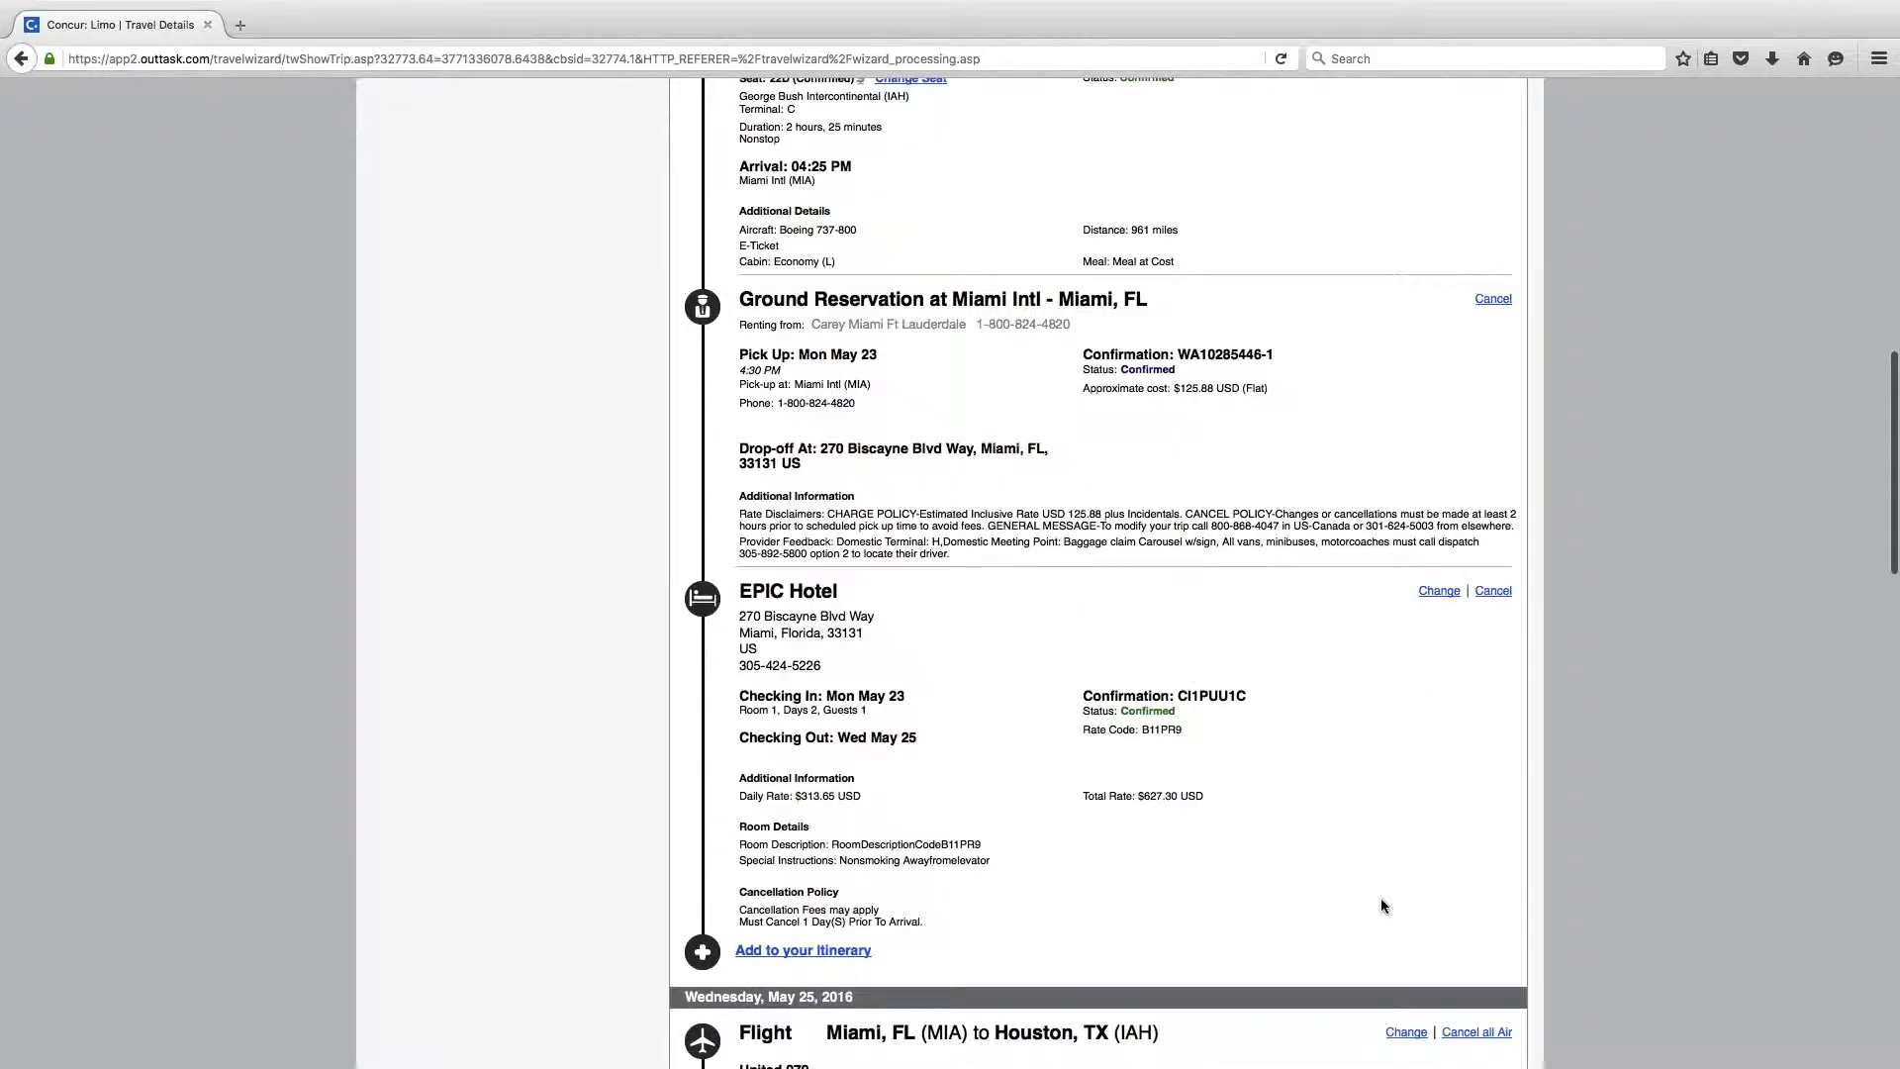
scroll(1381, 898, "down", 11)
scroll(1384, 907, "down", 1)
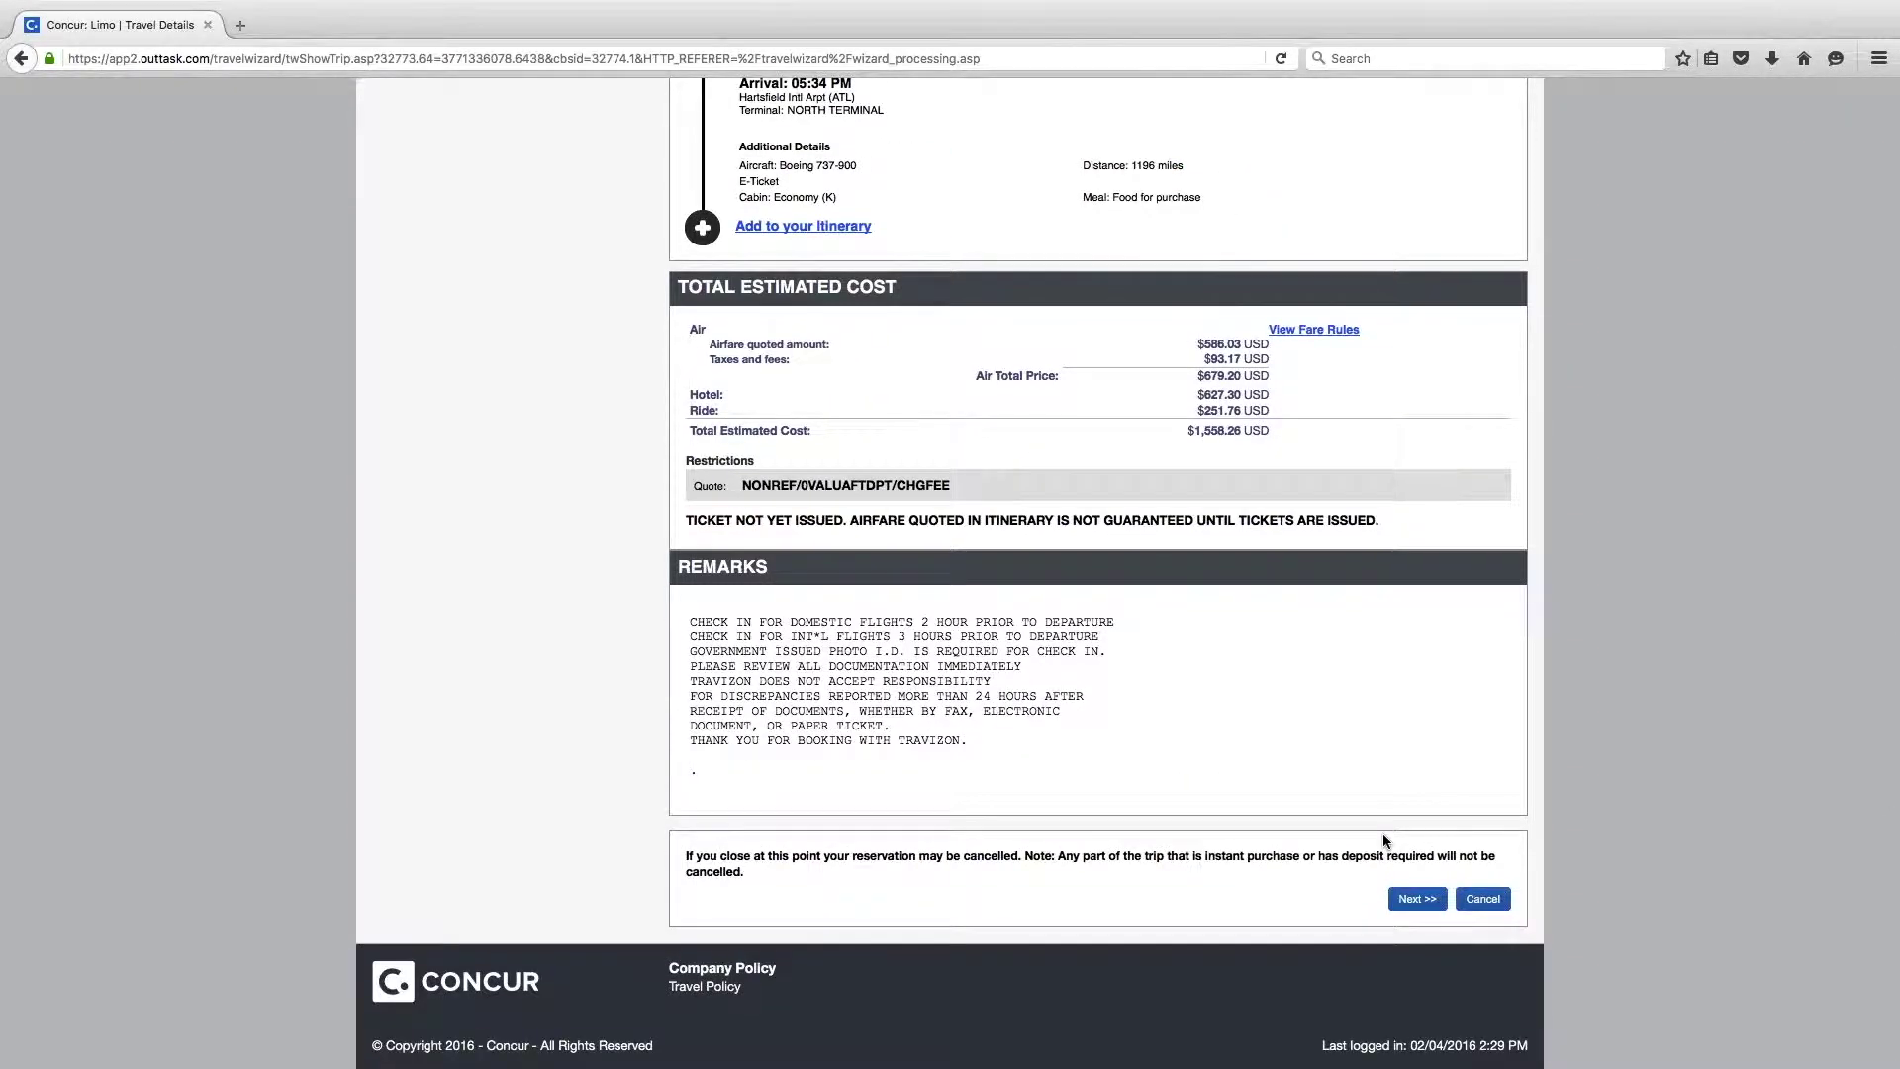
left_click(1429, 892)
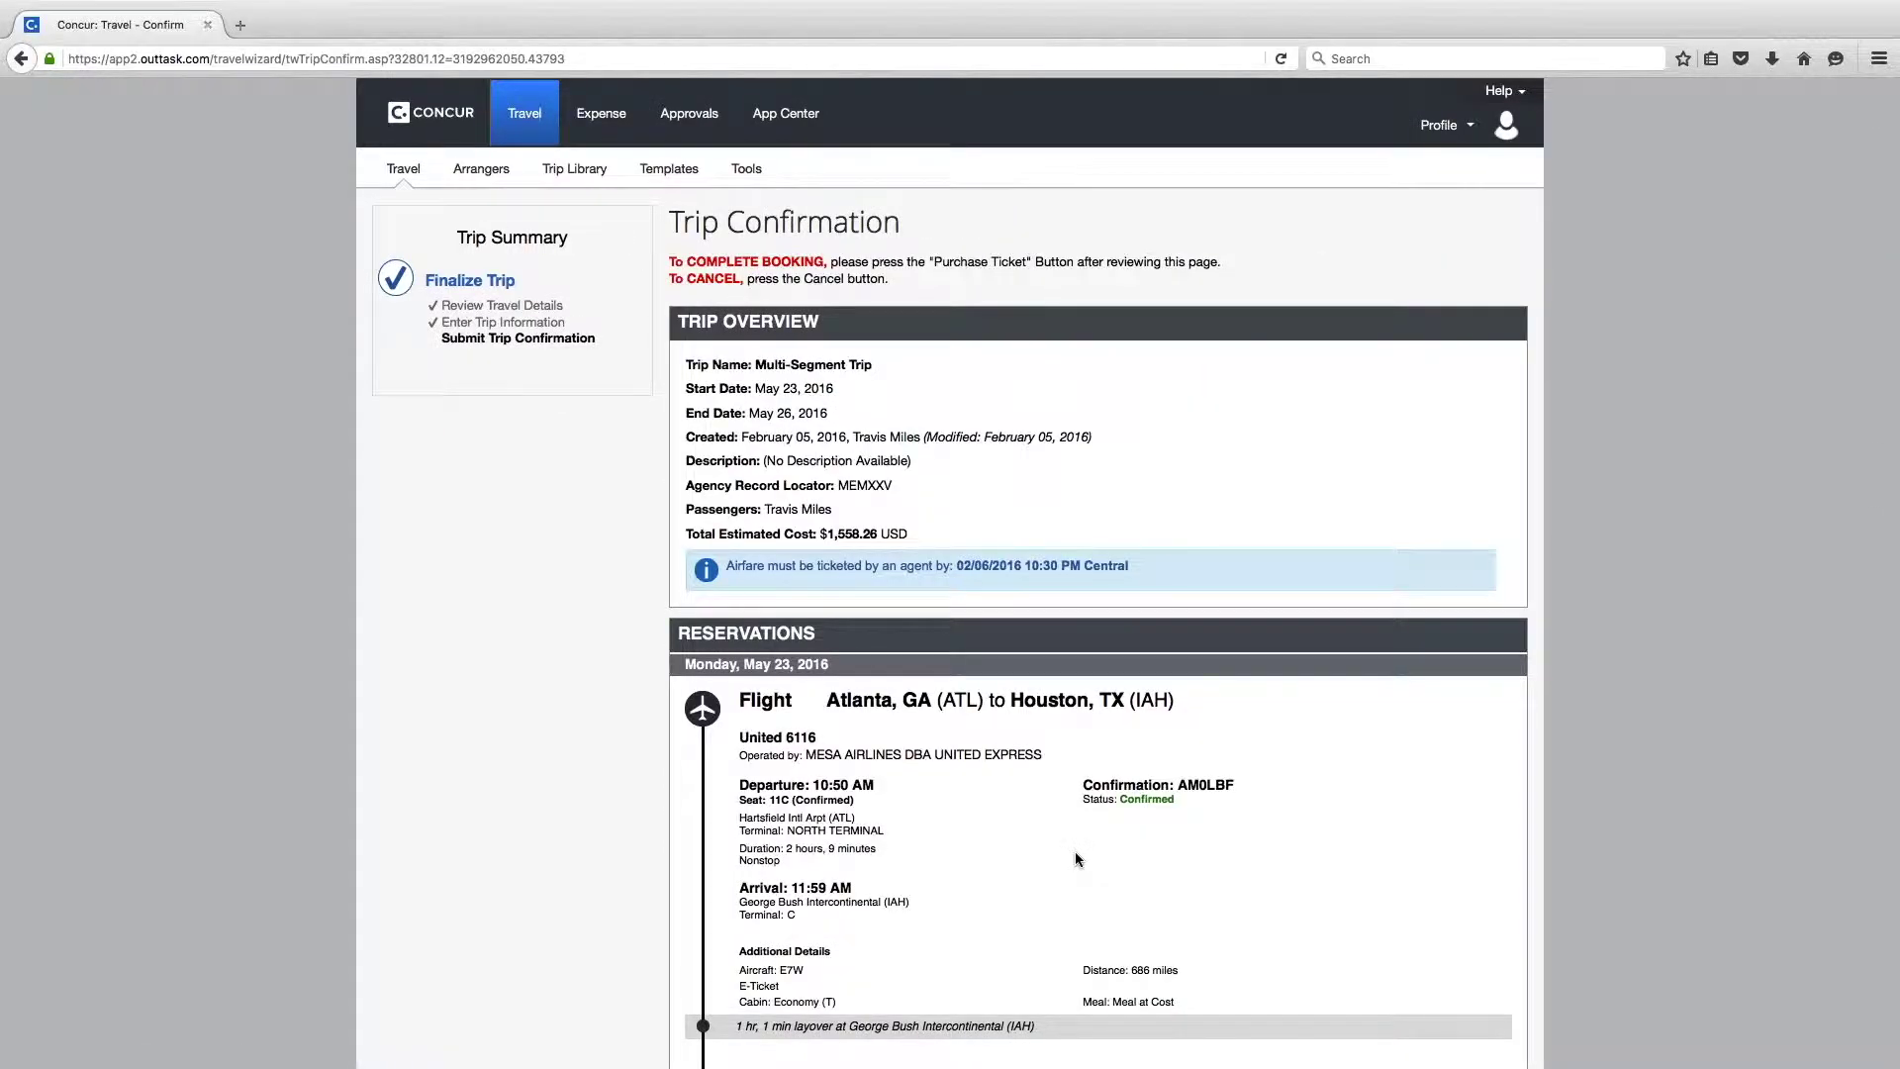
Step: Check the flights, rides, EPIC Hotel stay and total cost on the trip confirmation and purchase the ticket
scroll(1076, 859, "down", 5)
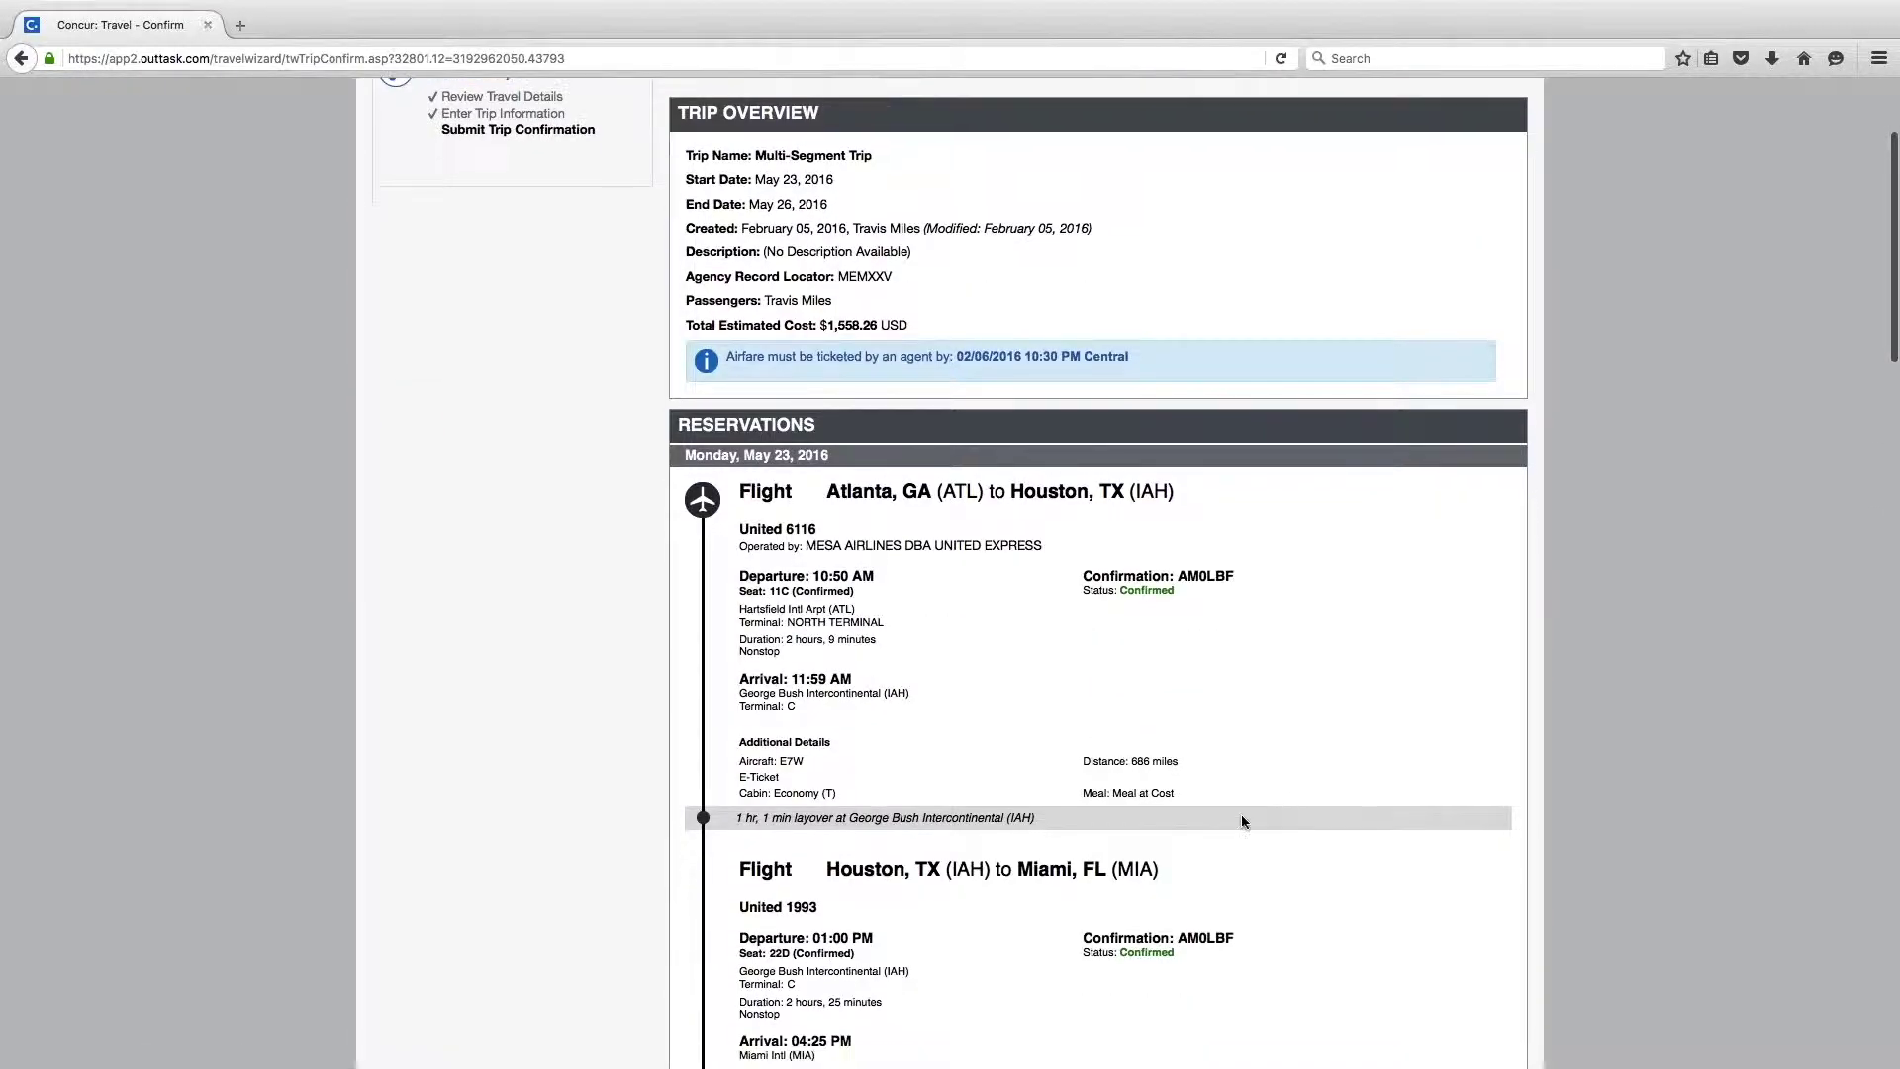
scroll(1245, 884, "down", 4)
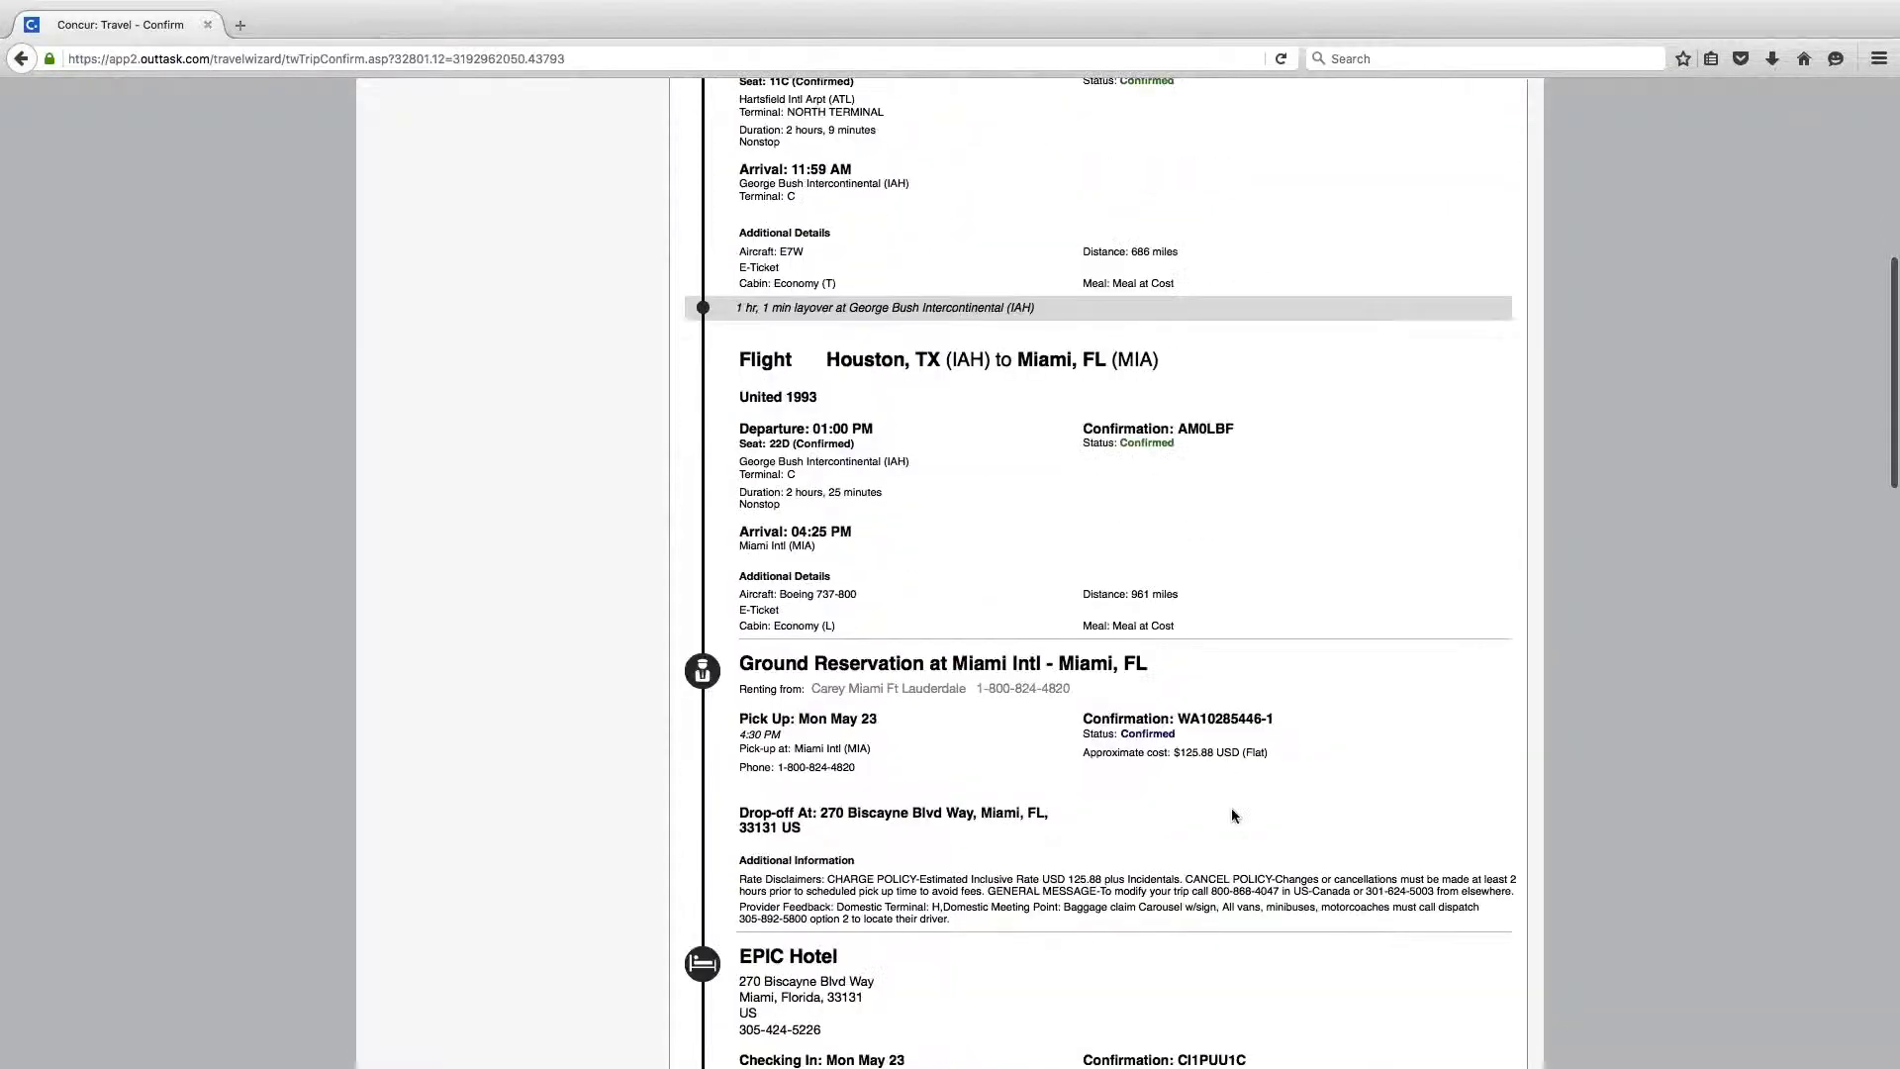
scroll(1209, 878, "down", 8)
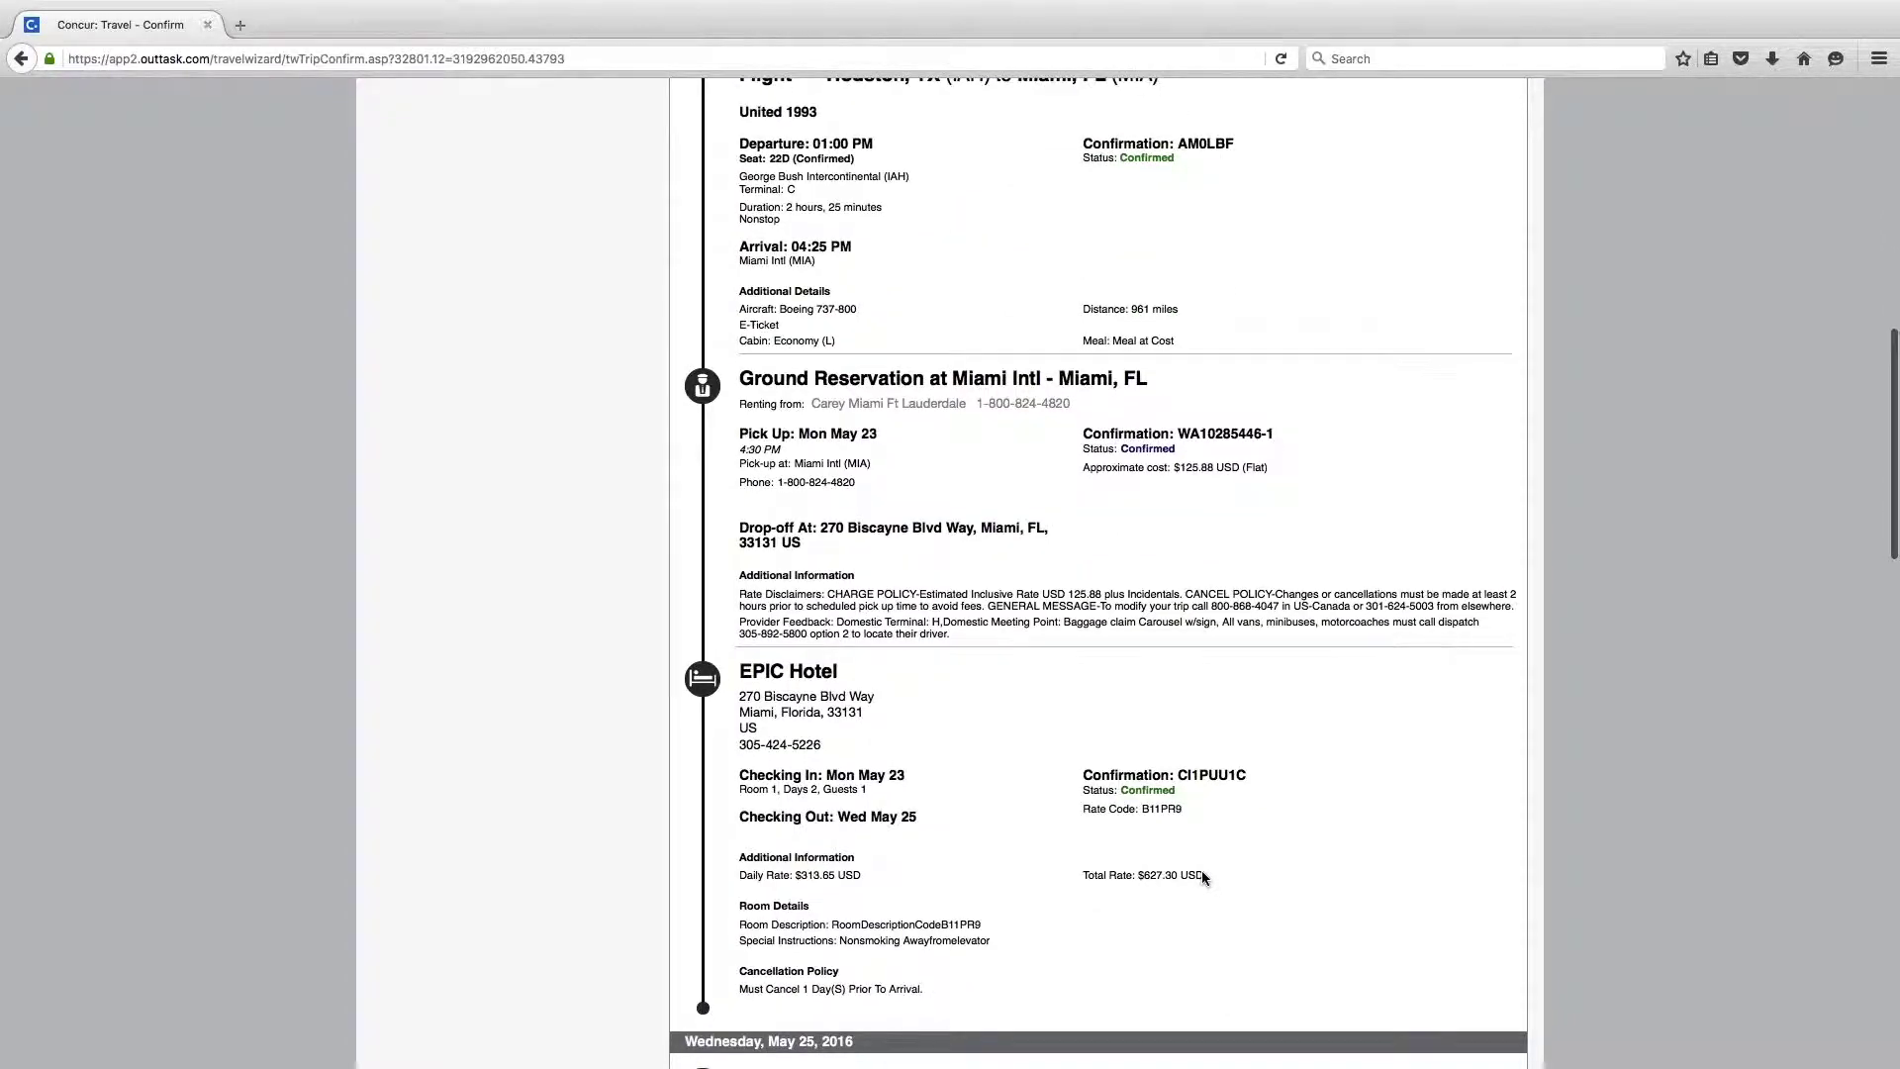
scroll(994, 874, "down", 9)
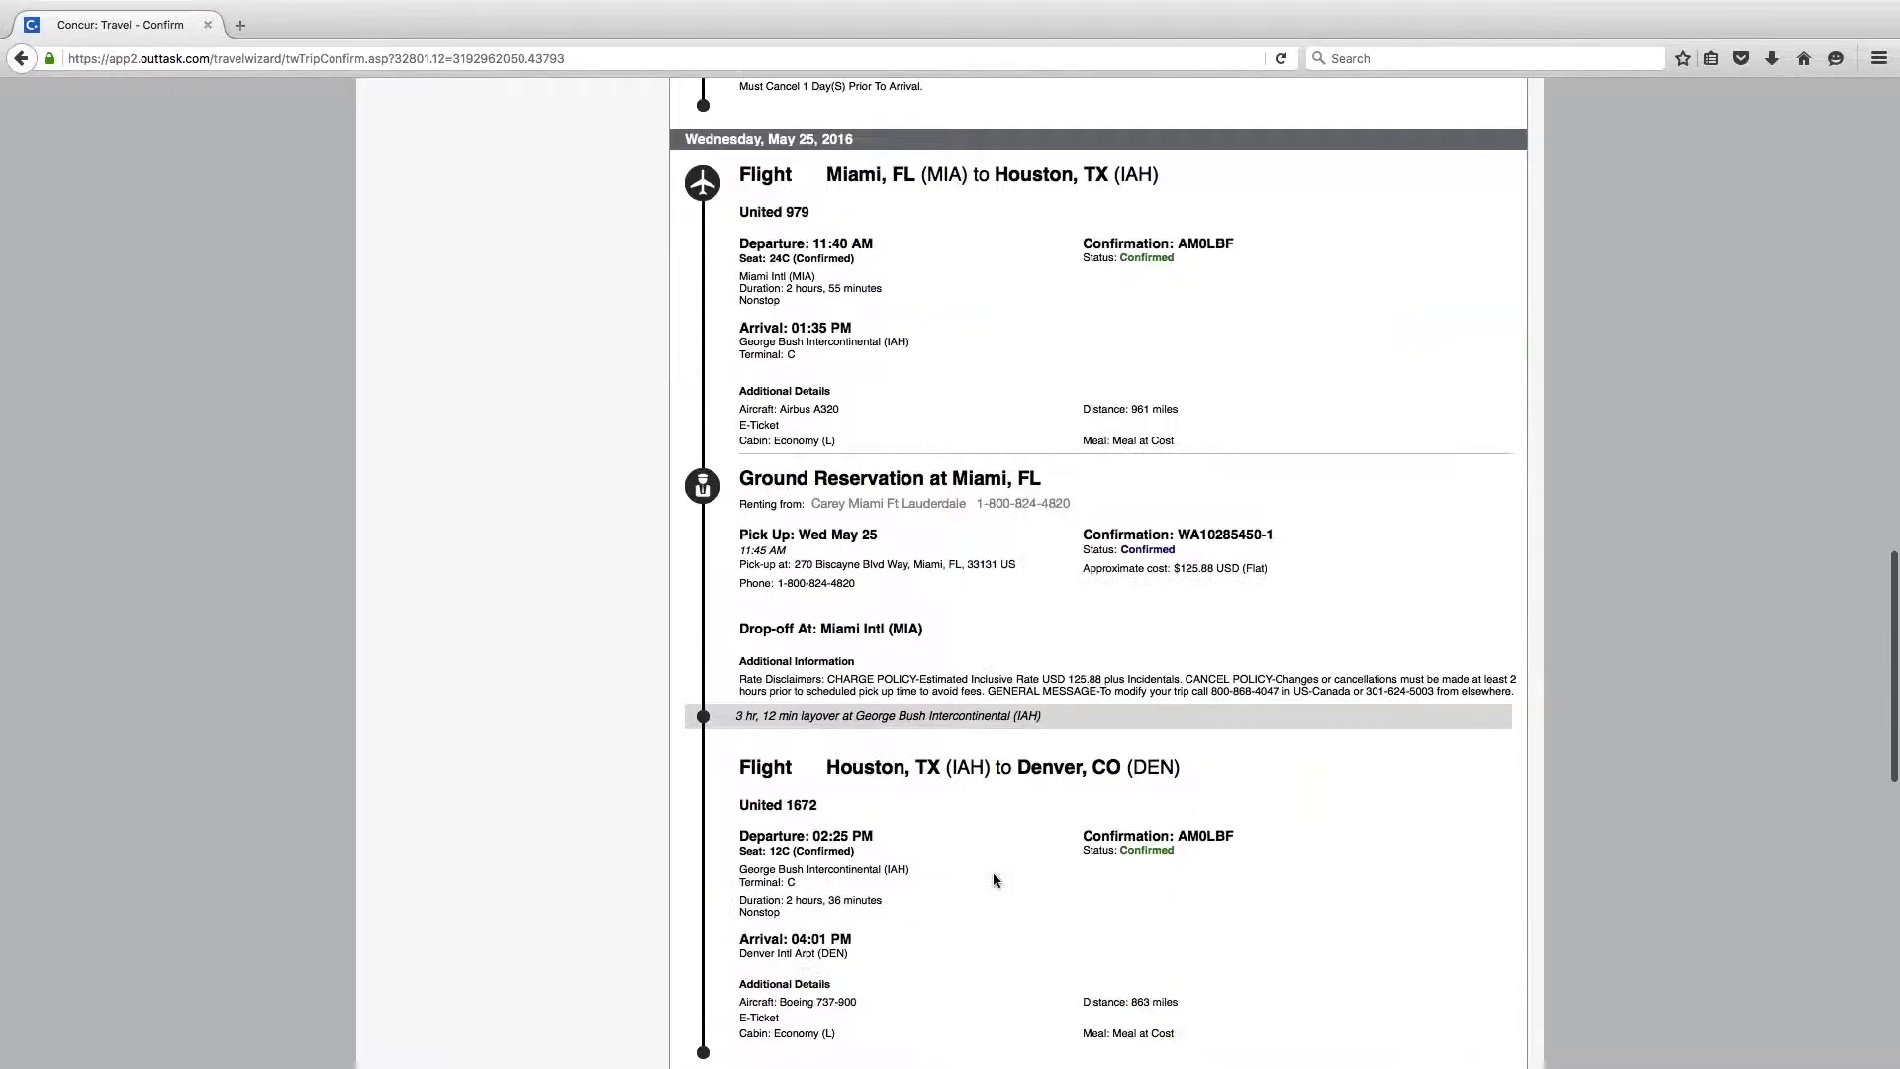
scroll(994, 879, "down", 3)
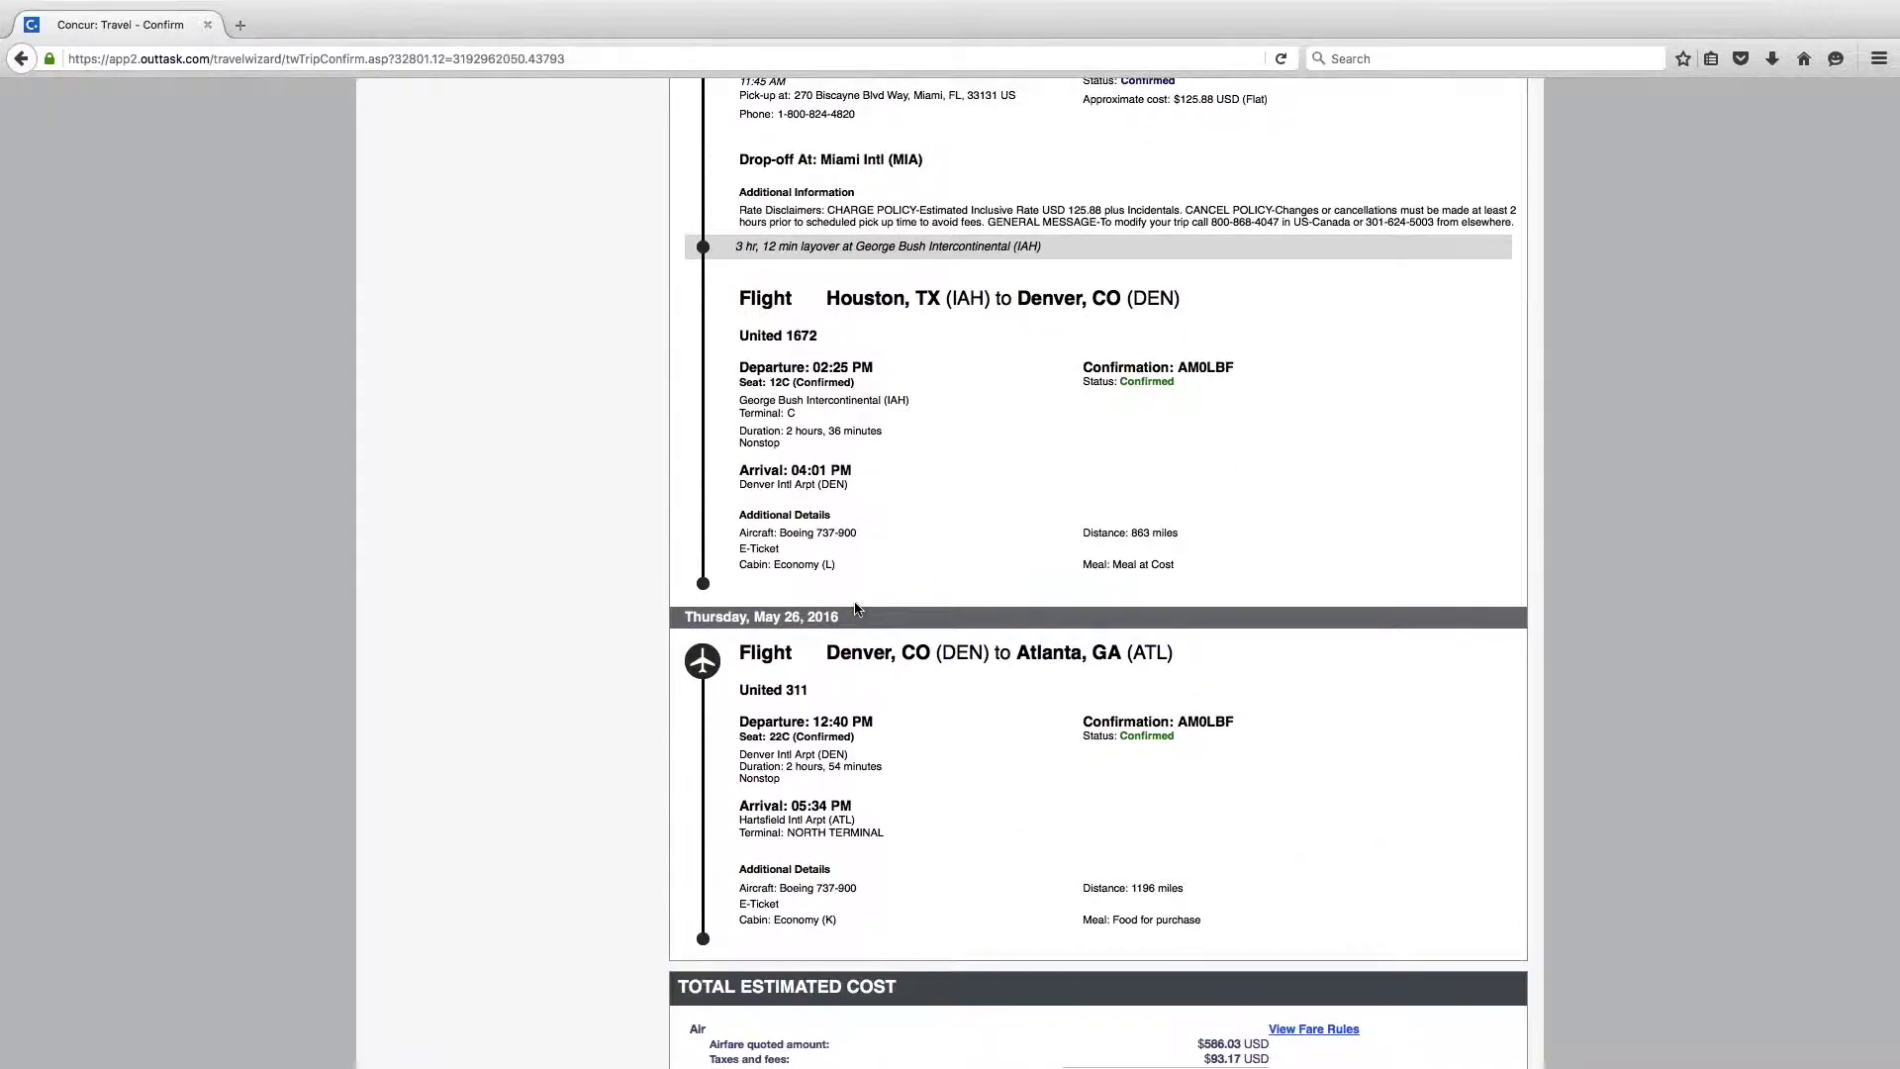
scroll(1681, 873, "down", 1)
scroll(1680, 874, "down", 2)
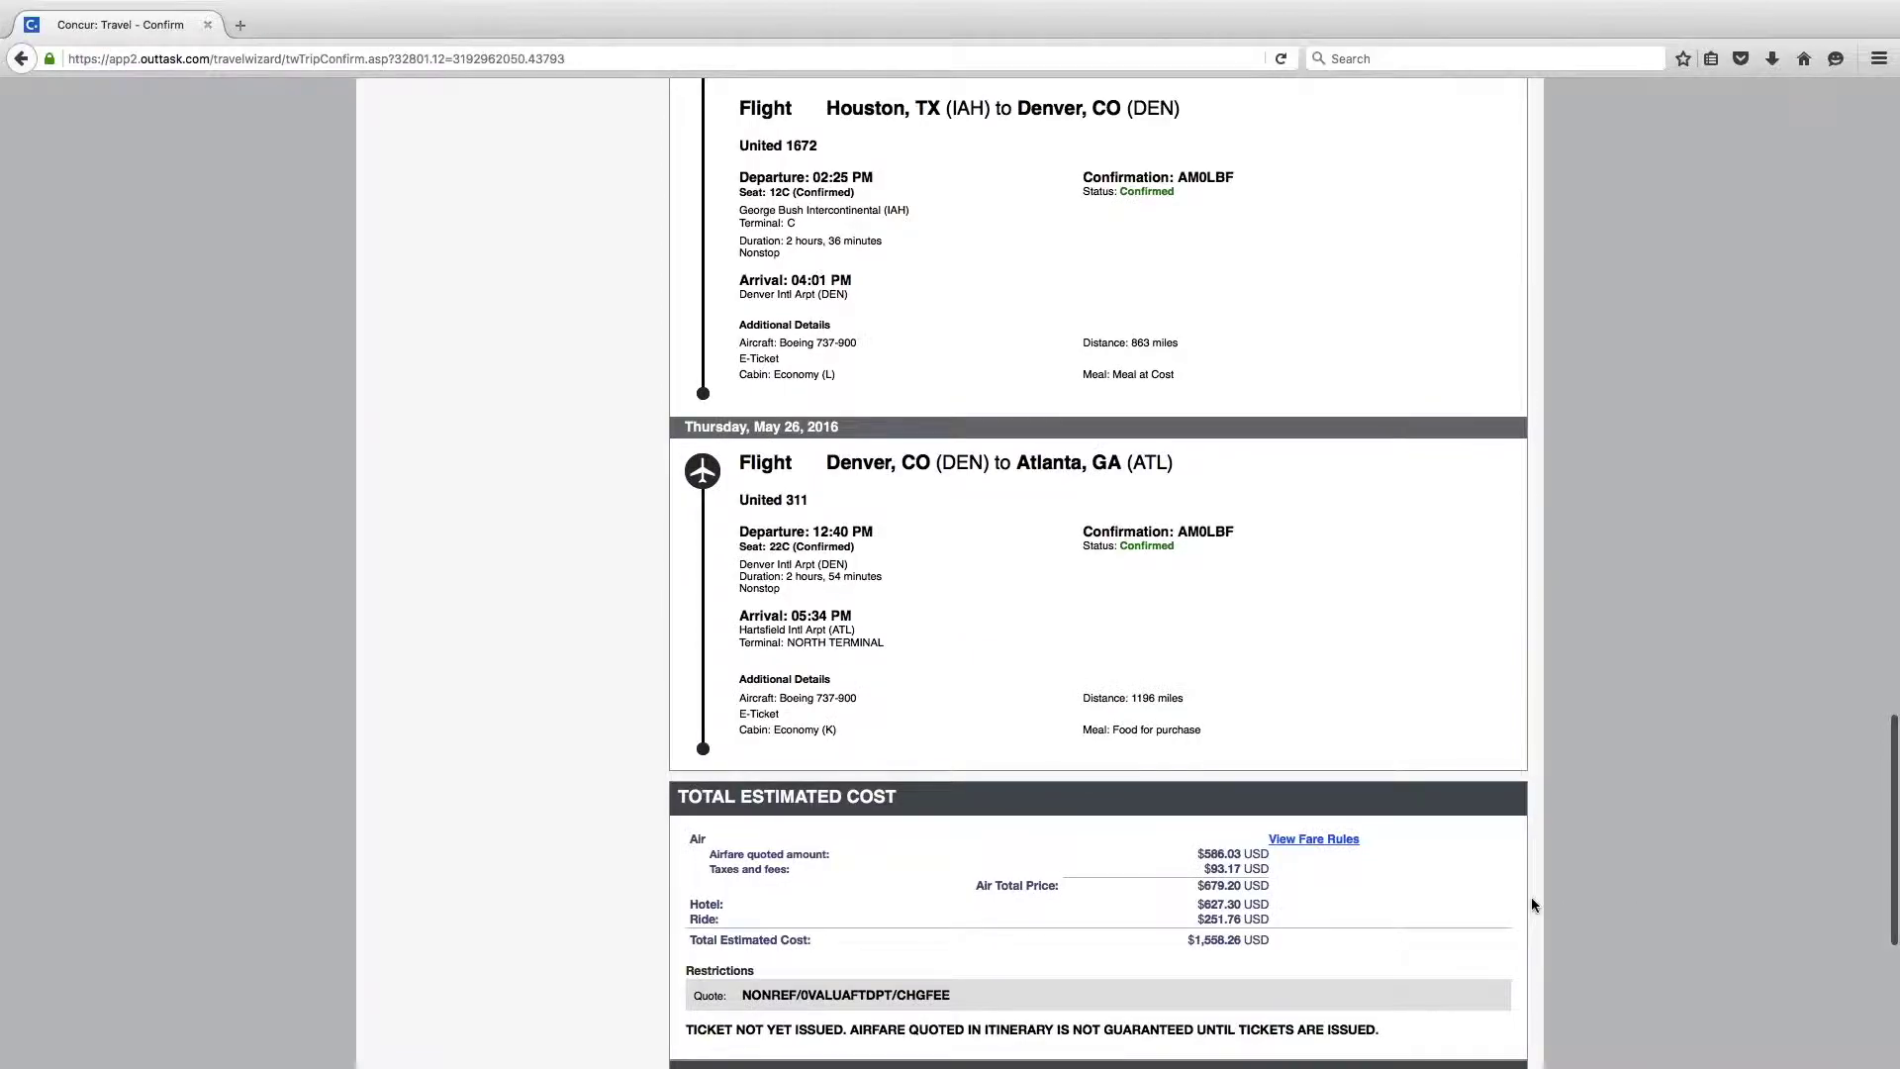
scroll(1533, 904, "down", 6)
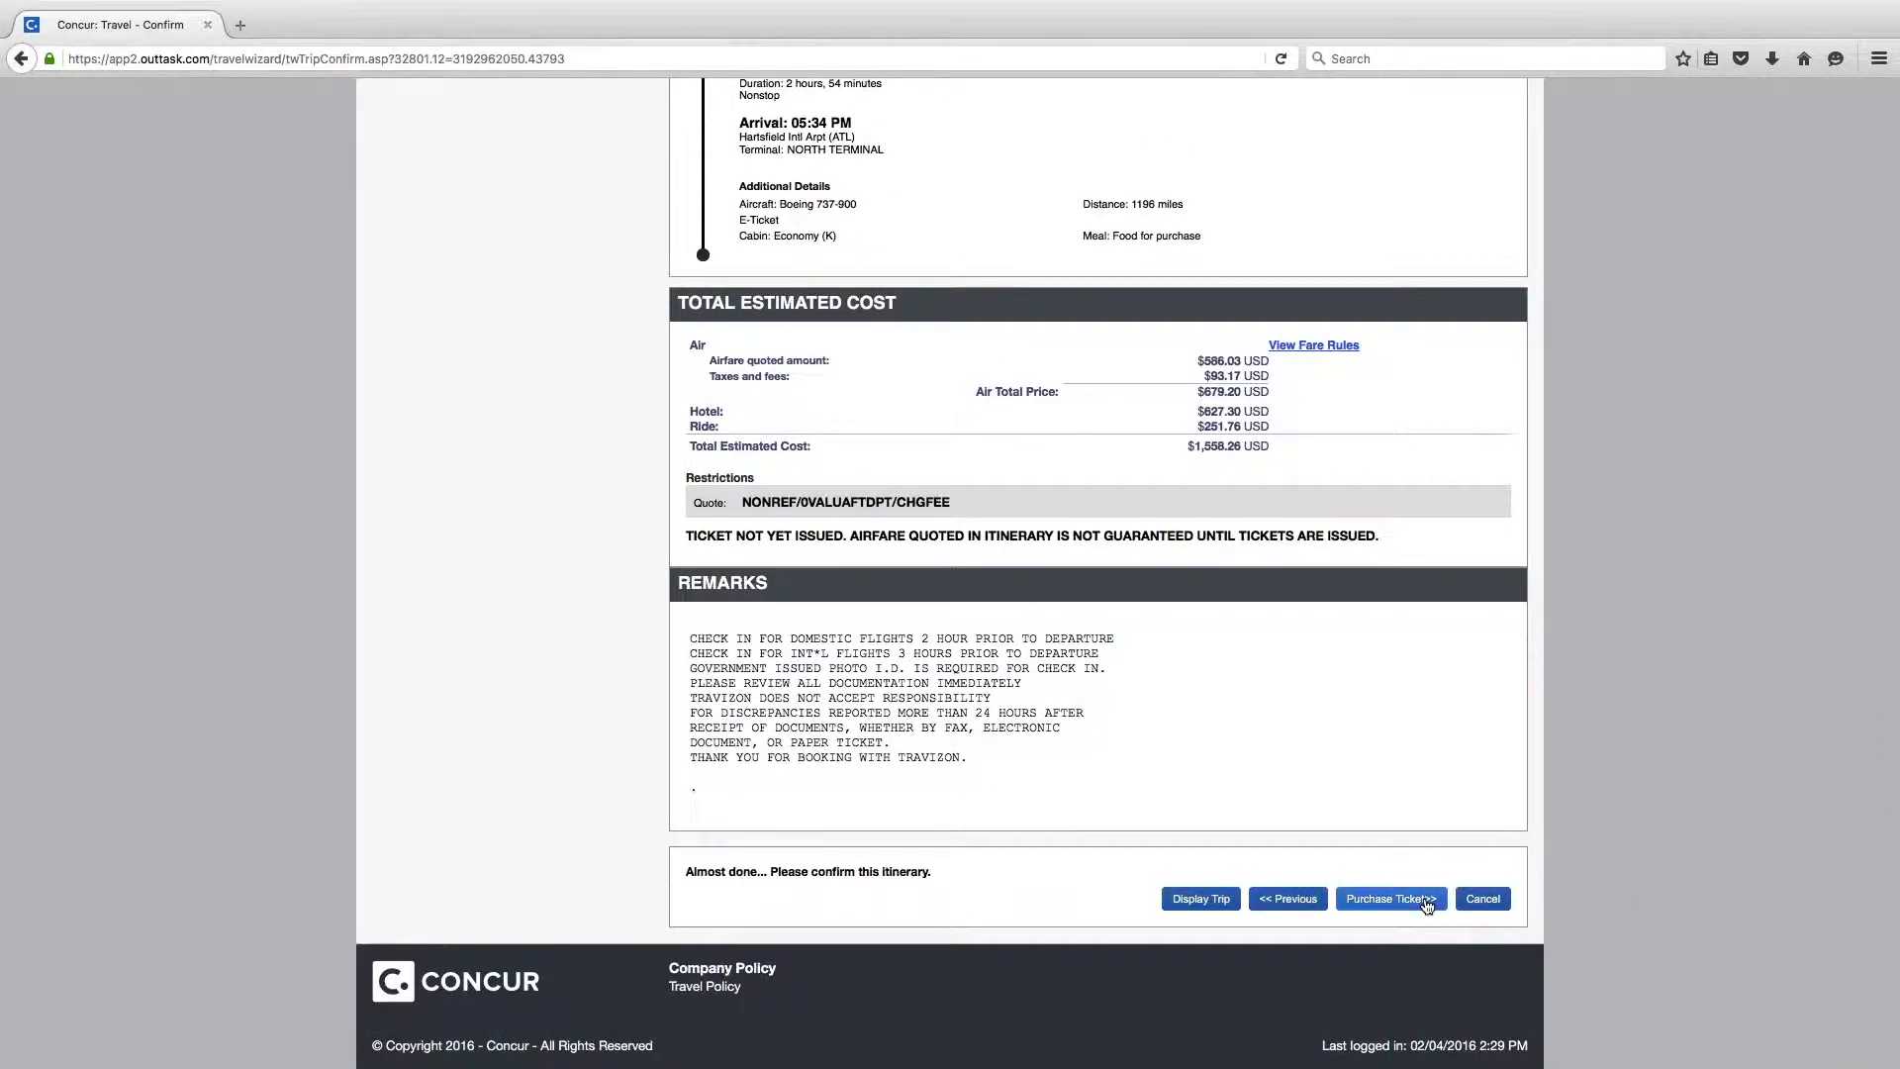
left_click(1410, 900)
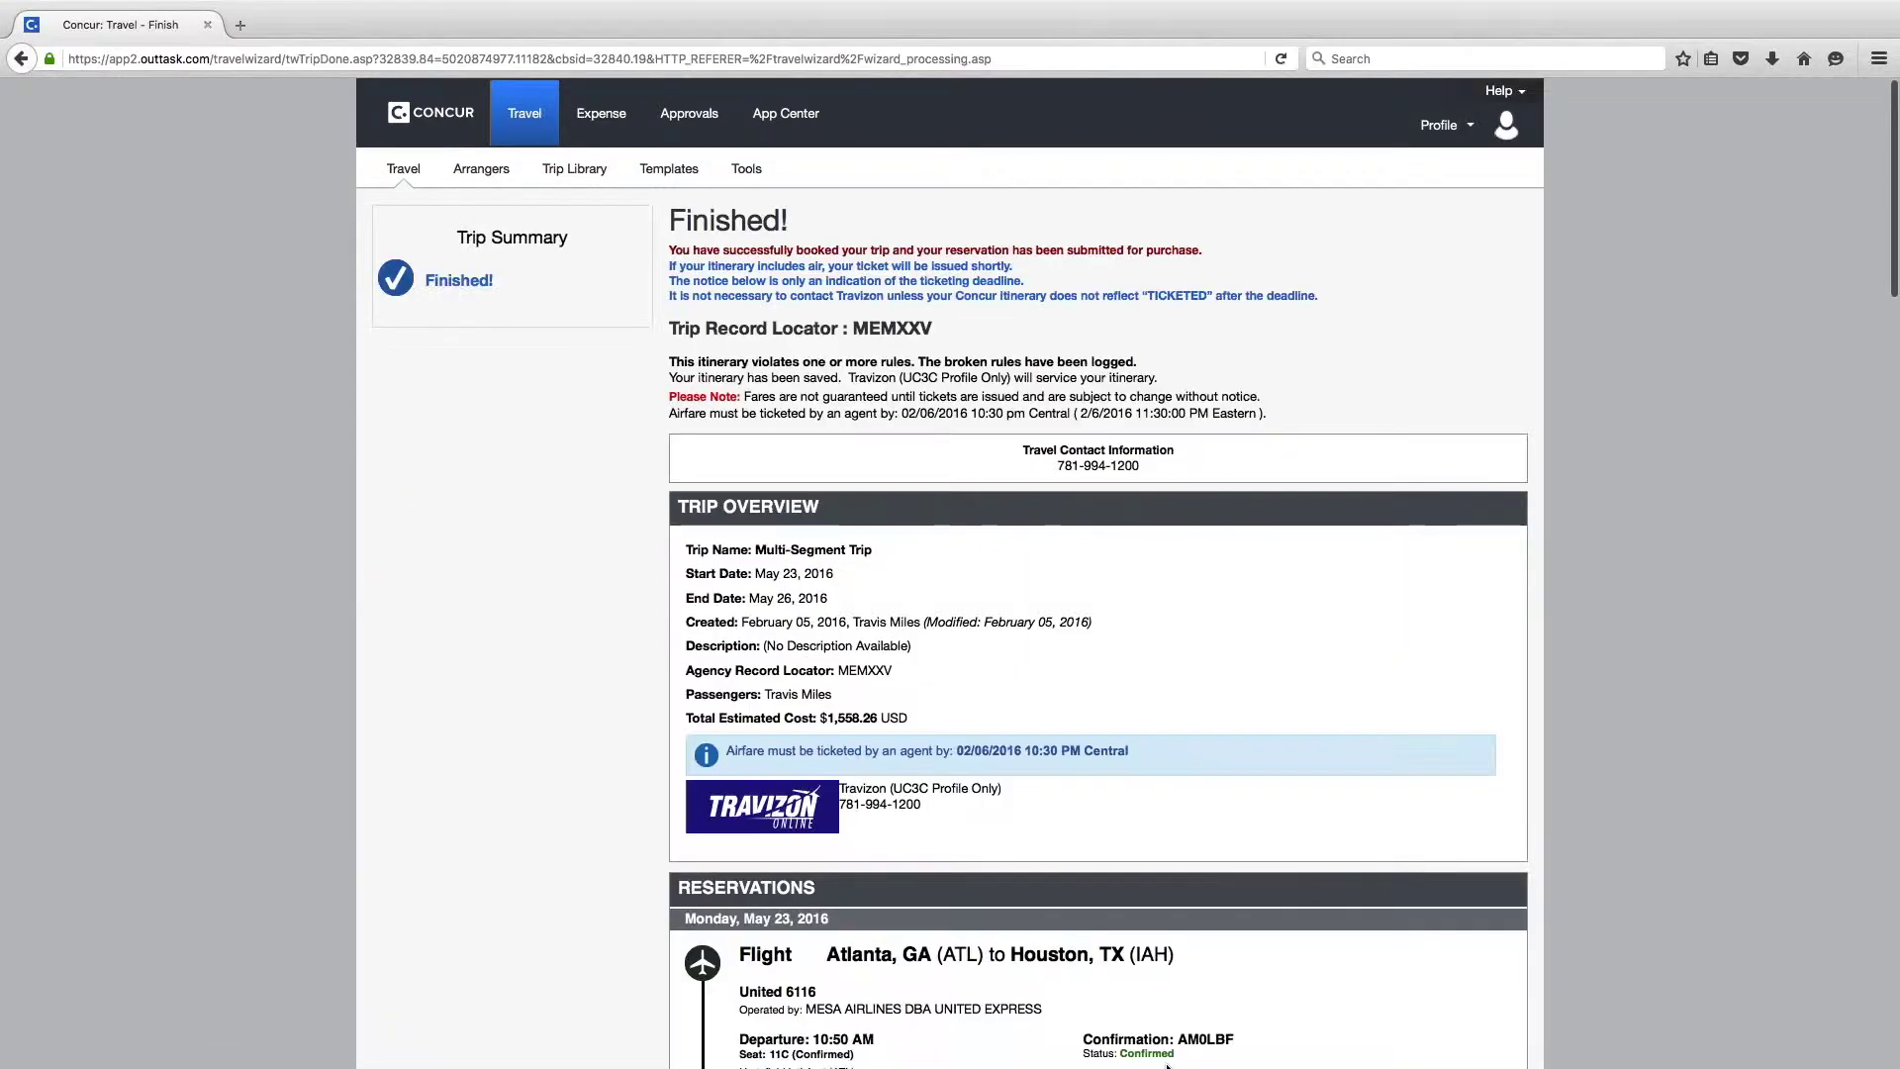
Step: Look through the finished multi-segment booking down to its cost and remarks and return to the Travel Center
scroll(1153, 939, "down", 15)
scroll(1151, 939, "down", 15)
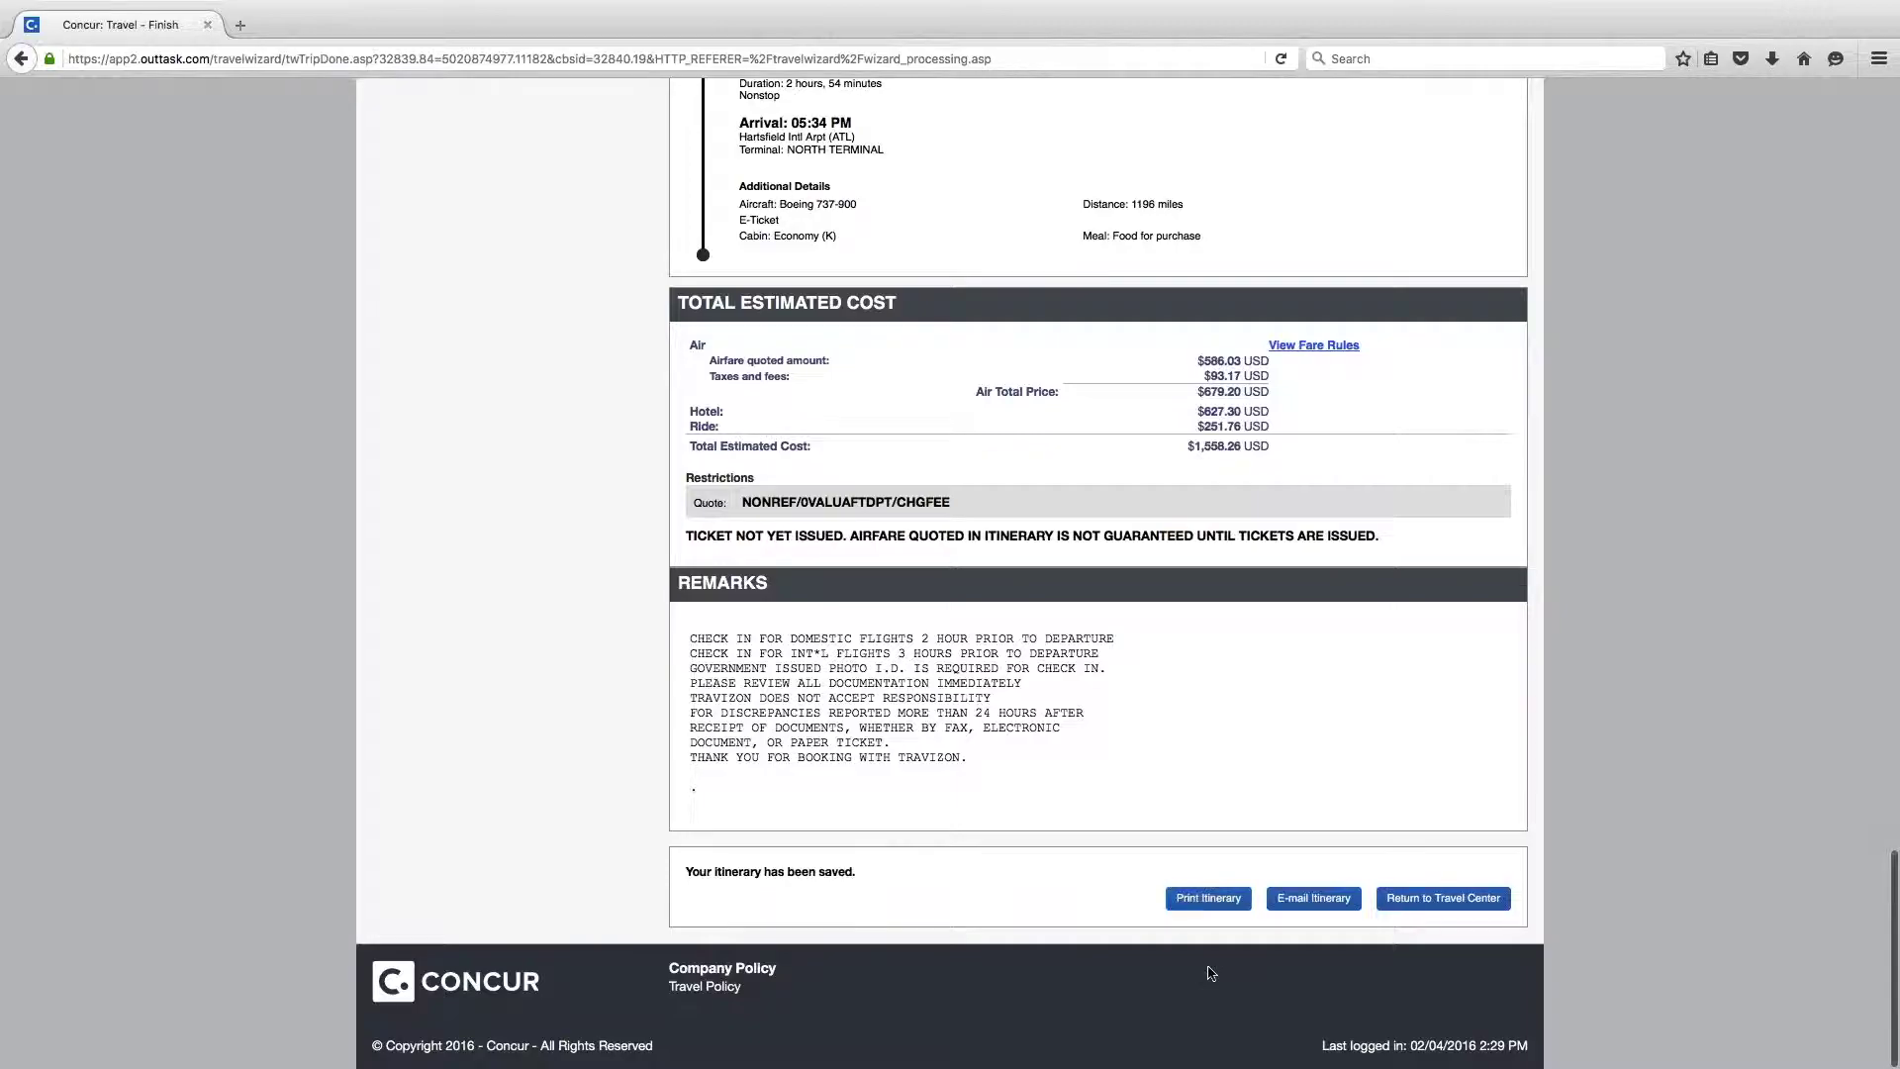
left_click(1386, 908)
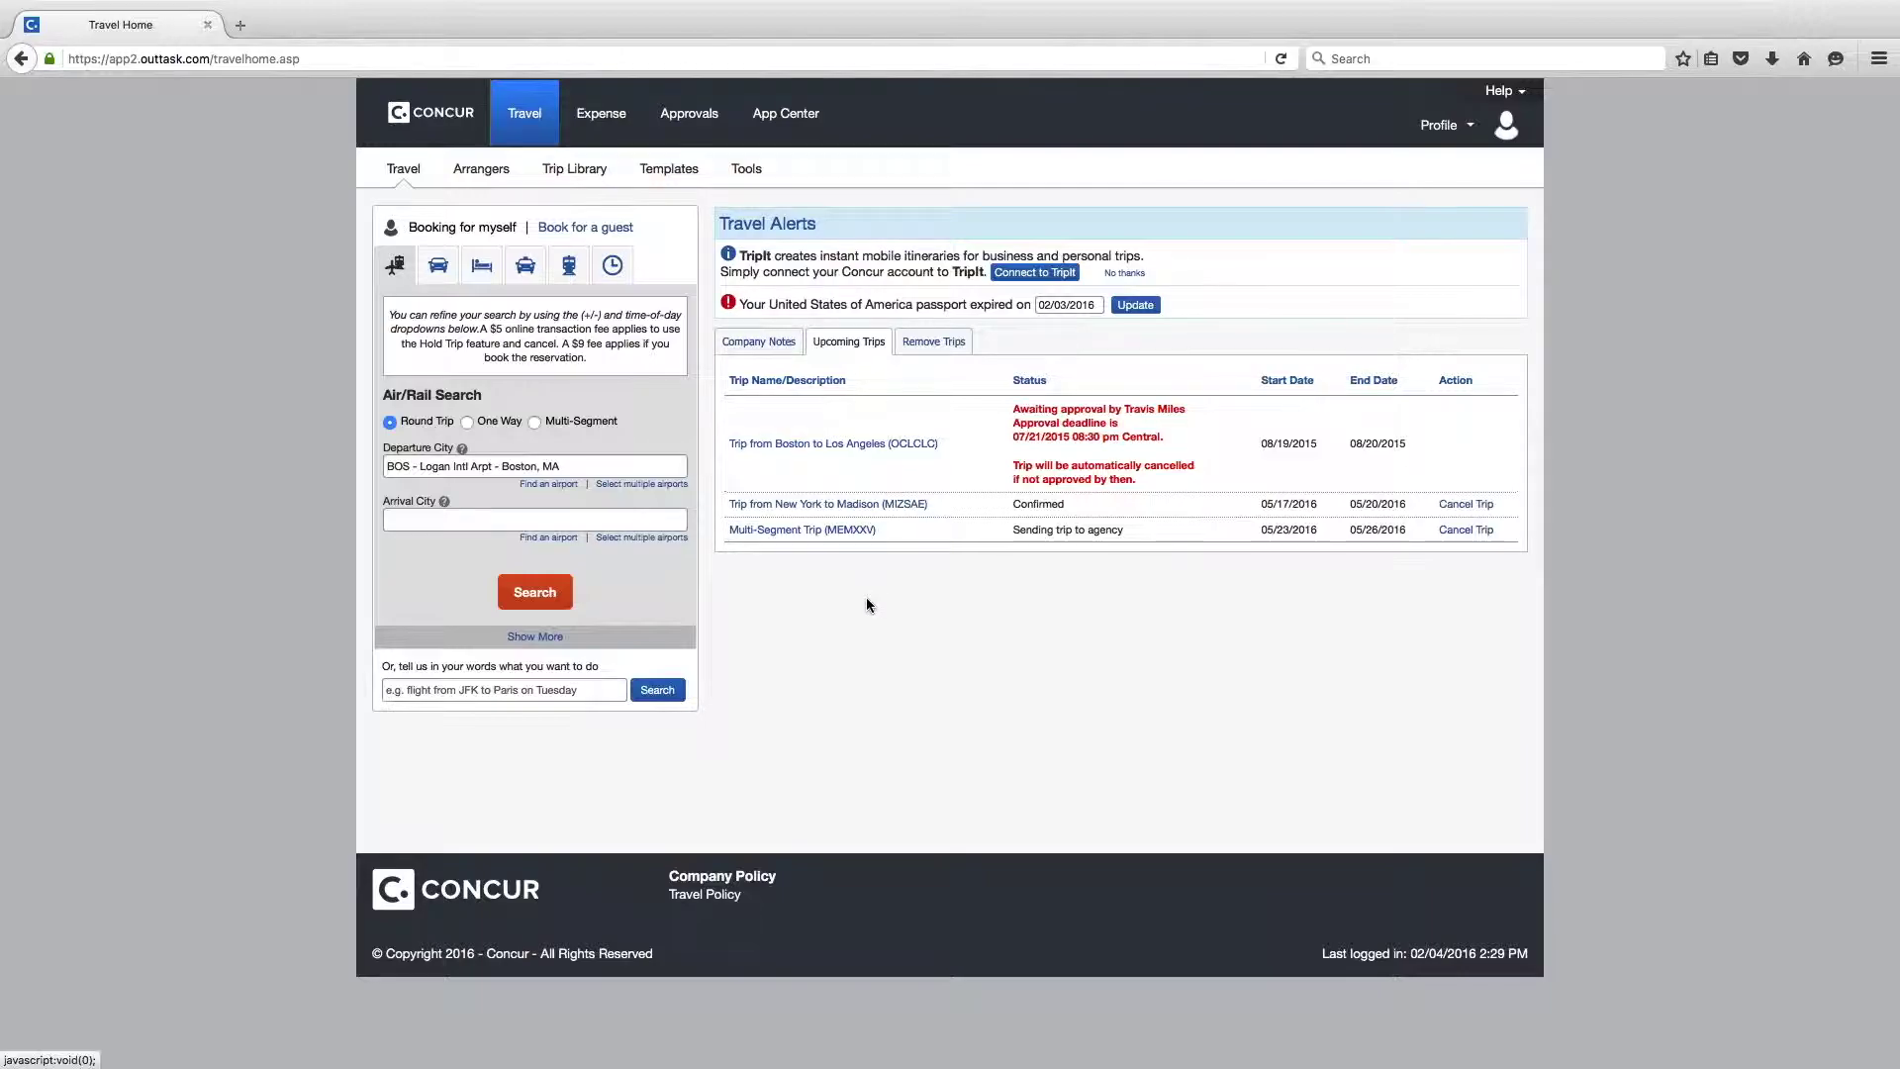
Step: Reopen the upcoming Multi-Segment Trip and search for a hotel near Denver, CO from 05/25/2016 to 05/26/2016 after the Denver arrival
left_click(796, 532)
scroll(929, 556, "up", 3)
scroll(902, 513, "up", 3)
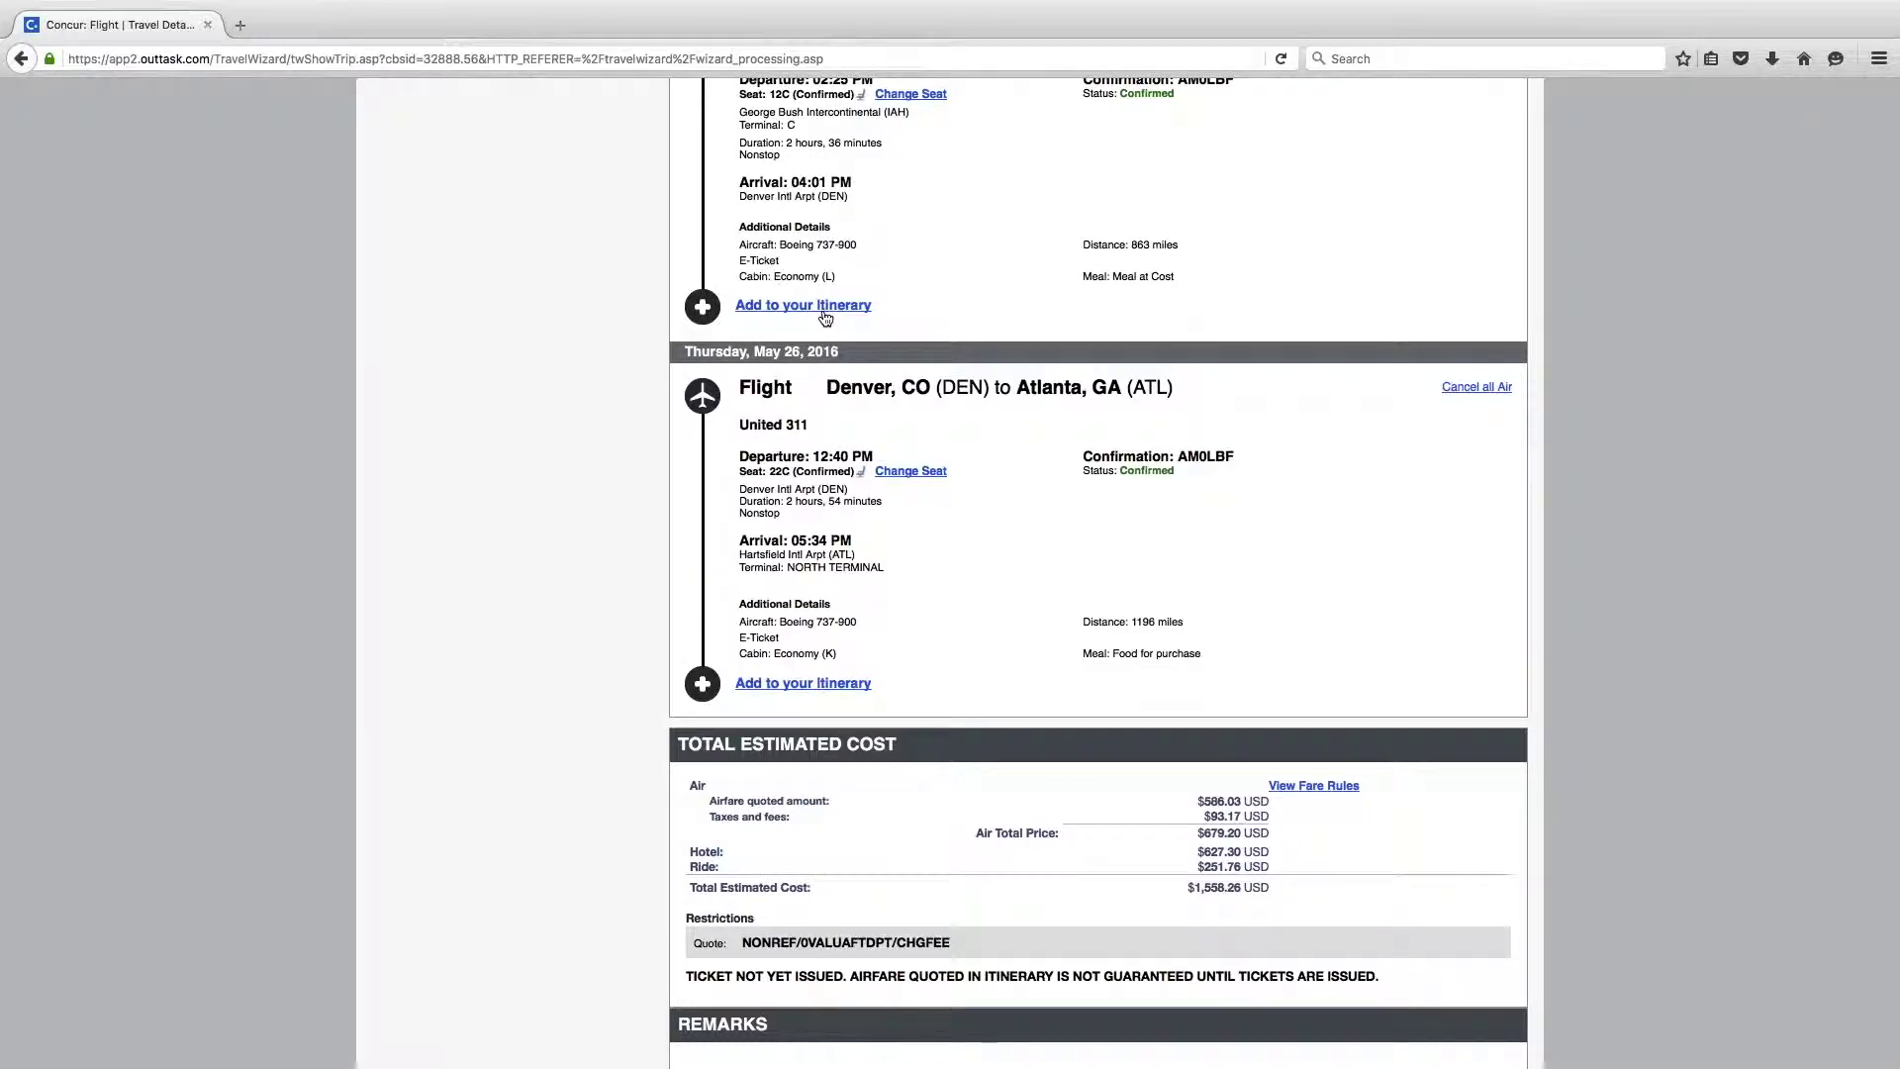
left_click(827, 305)
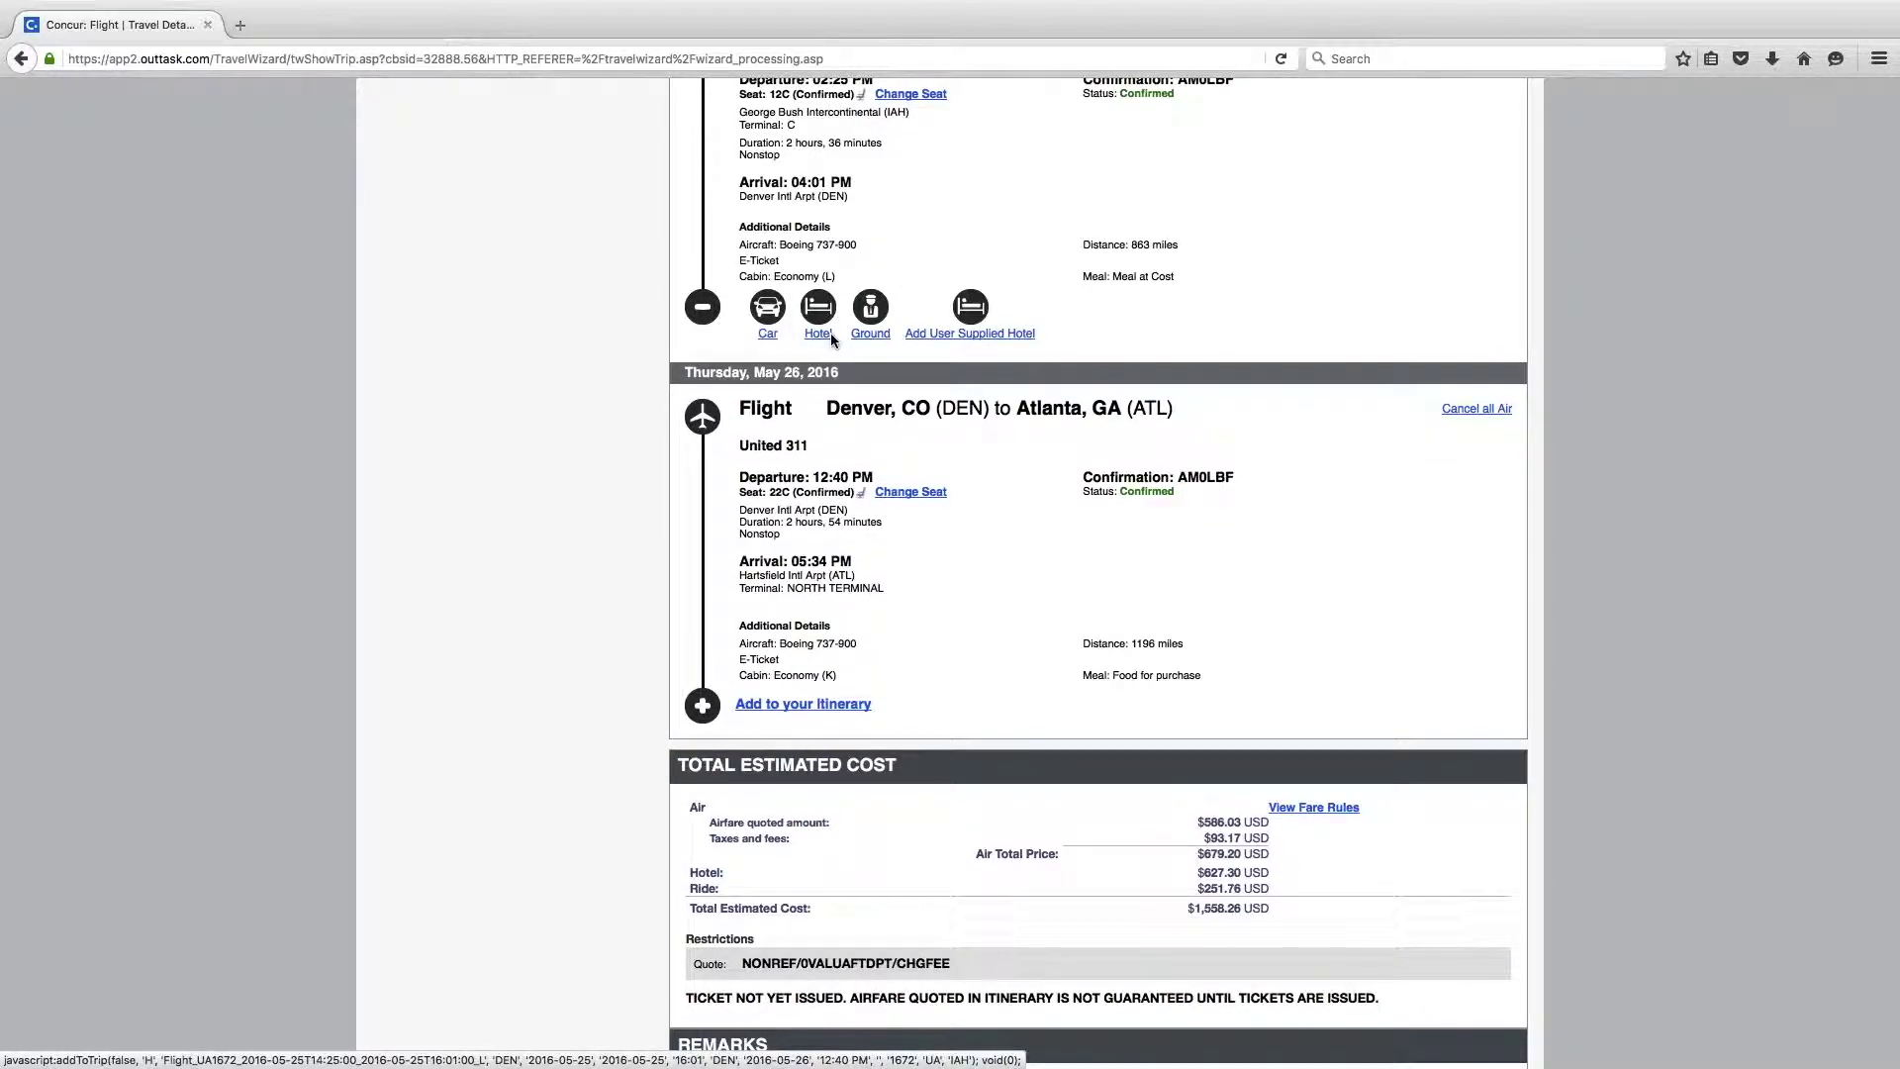
left_click(822, 334)
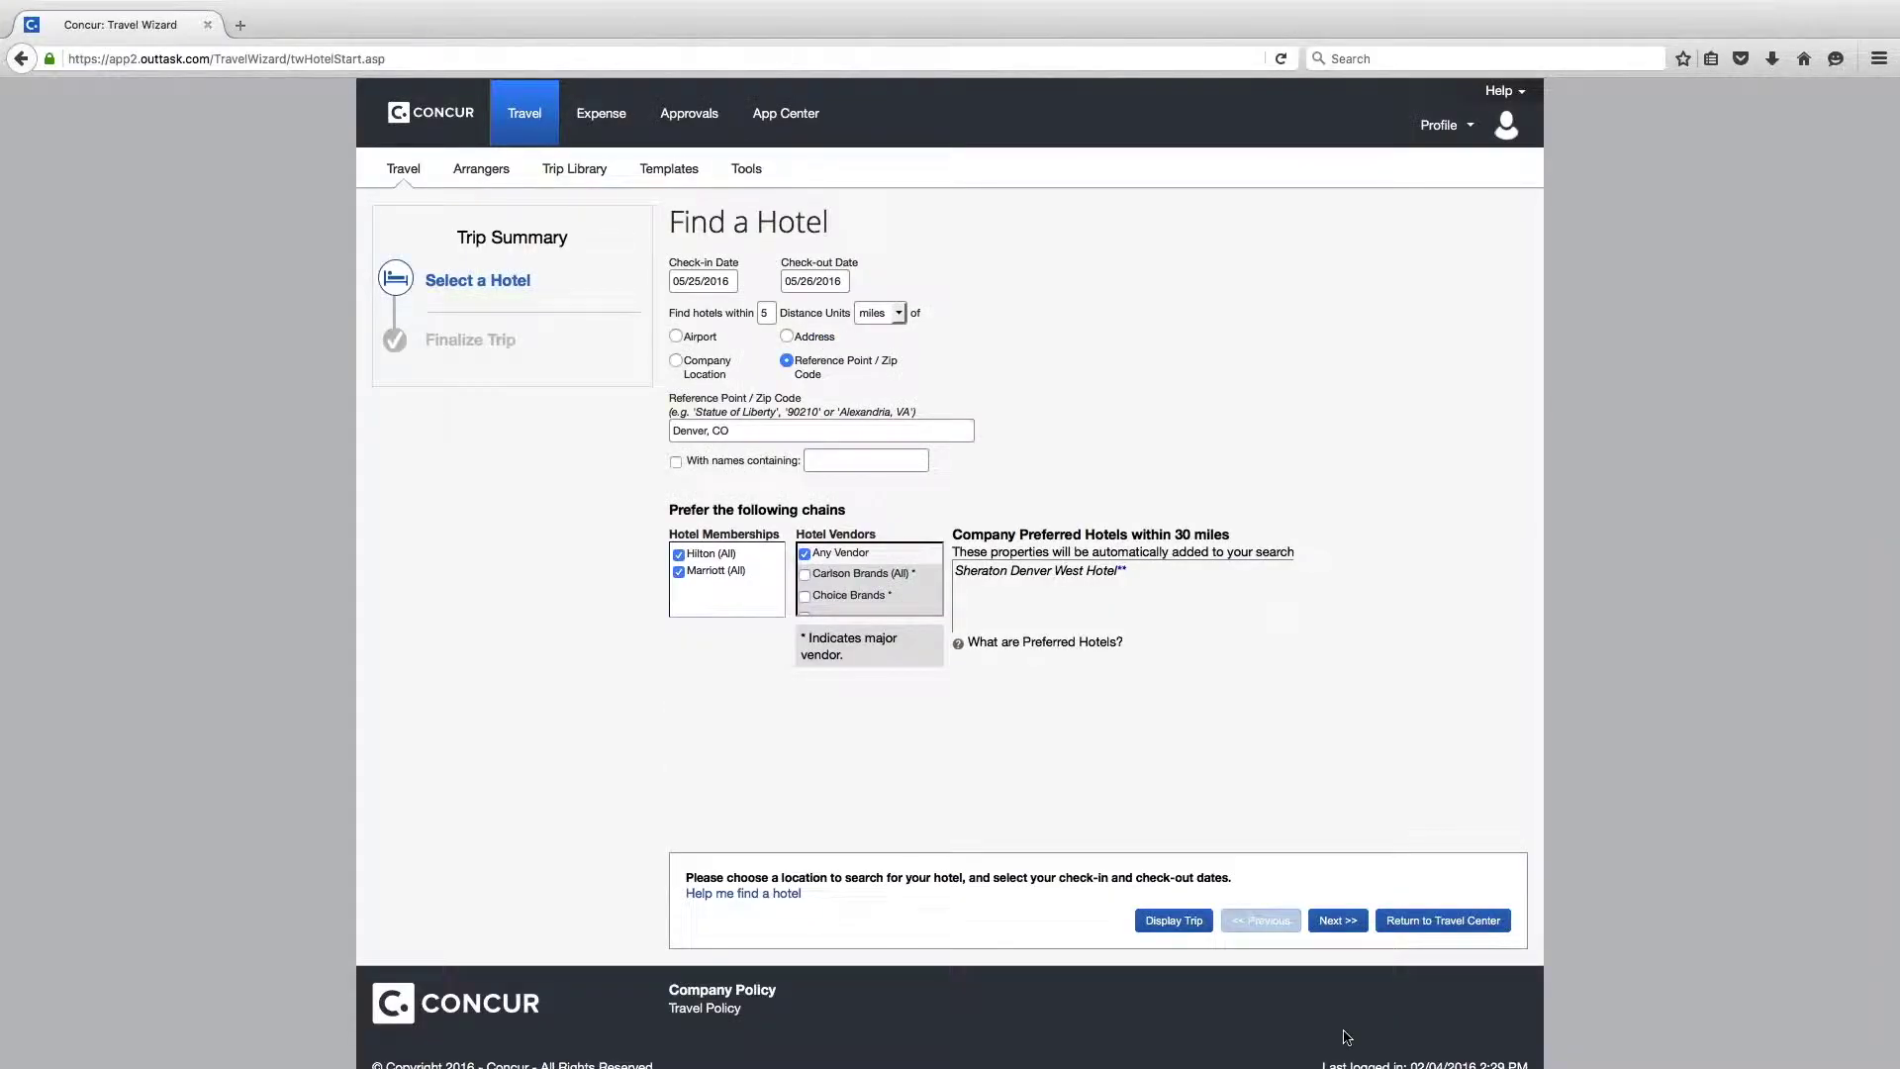
left_click(1338, 921)
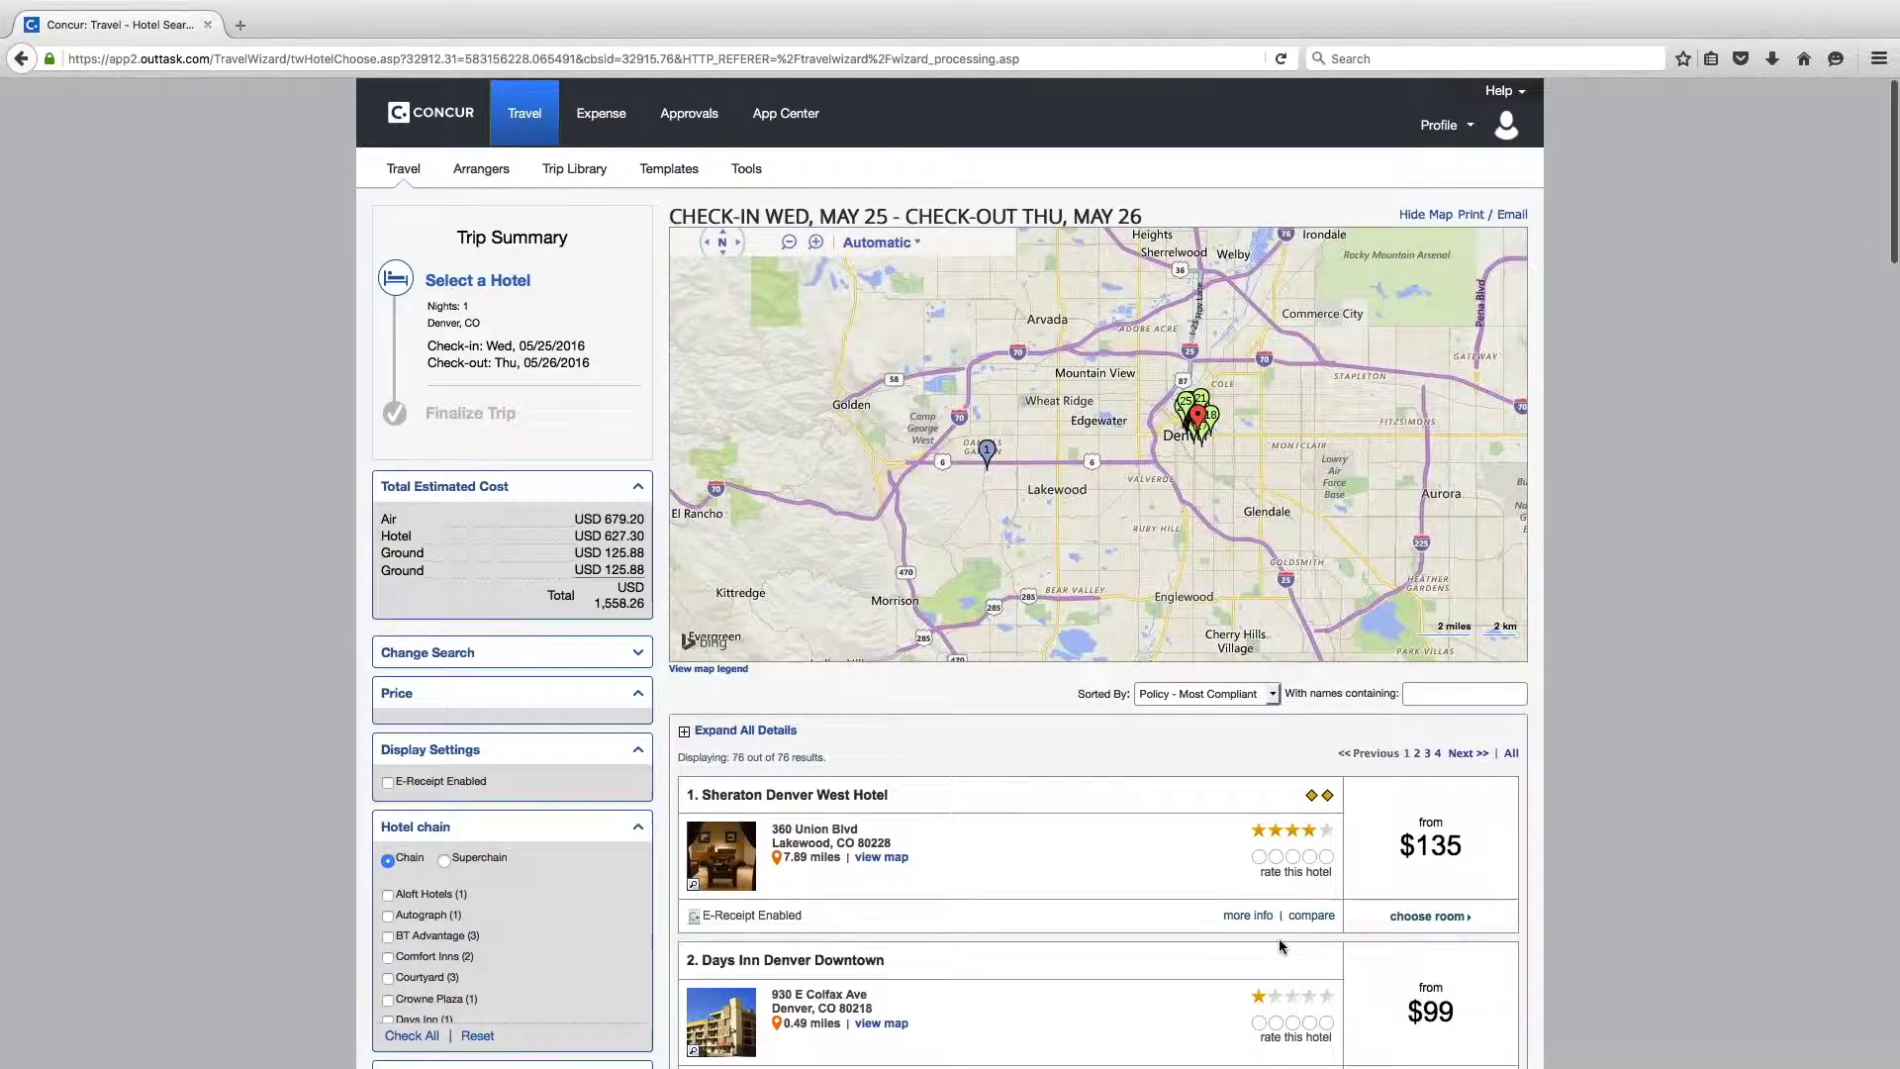
Step: Show the rooms of the preferred Sheraton Denver West Hotel and reserve the $135 room
left_click(1428, 917)
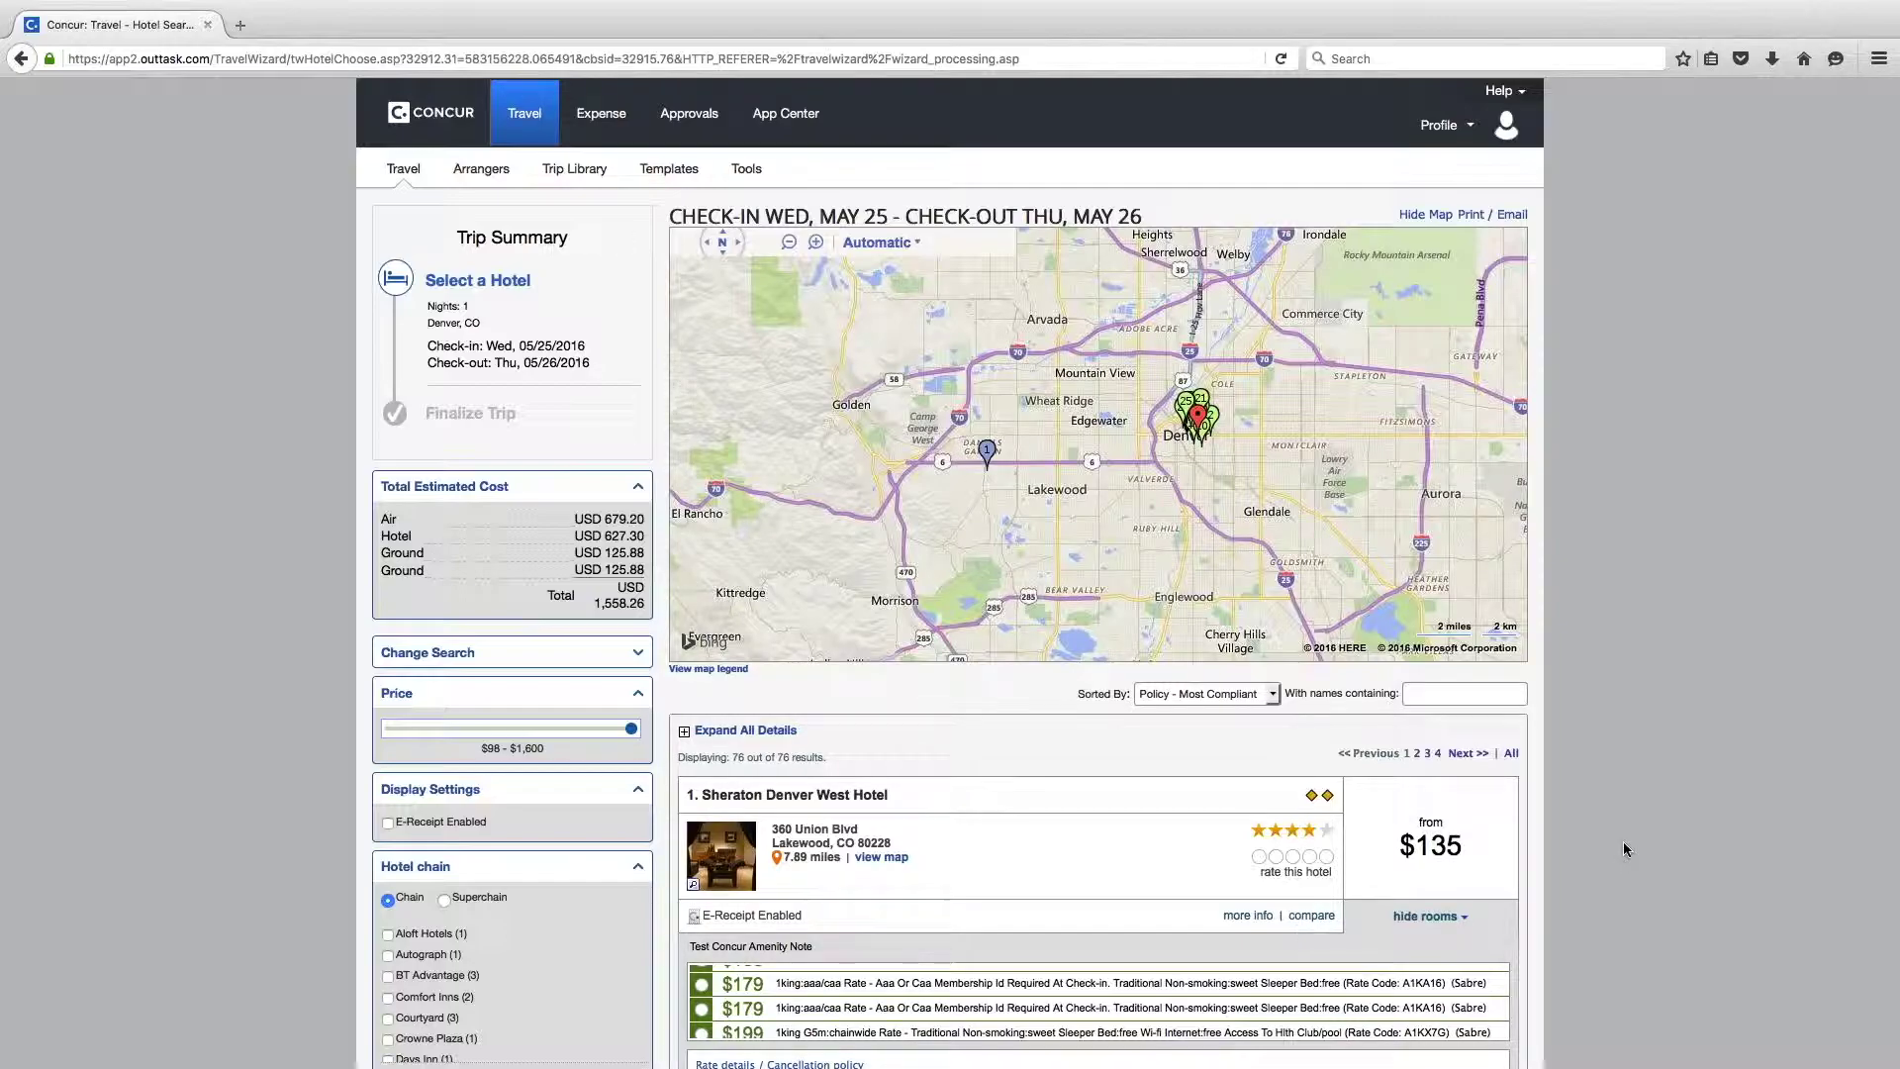
scroll(1629, 906, "down", 5)
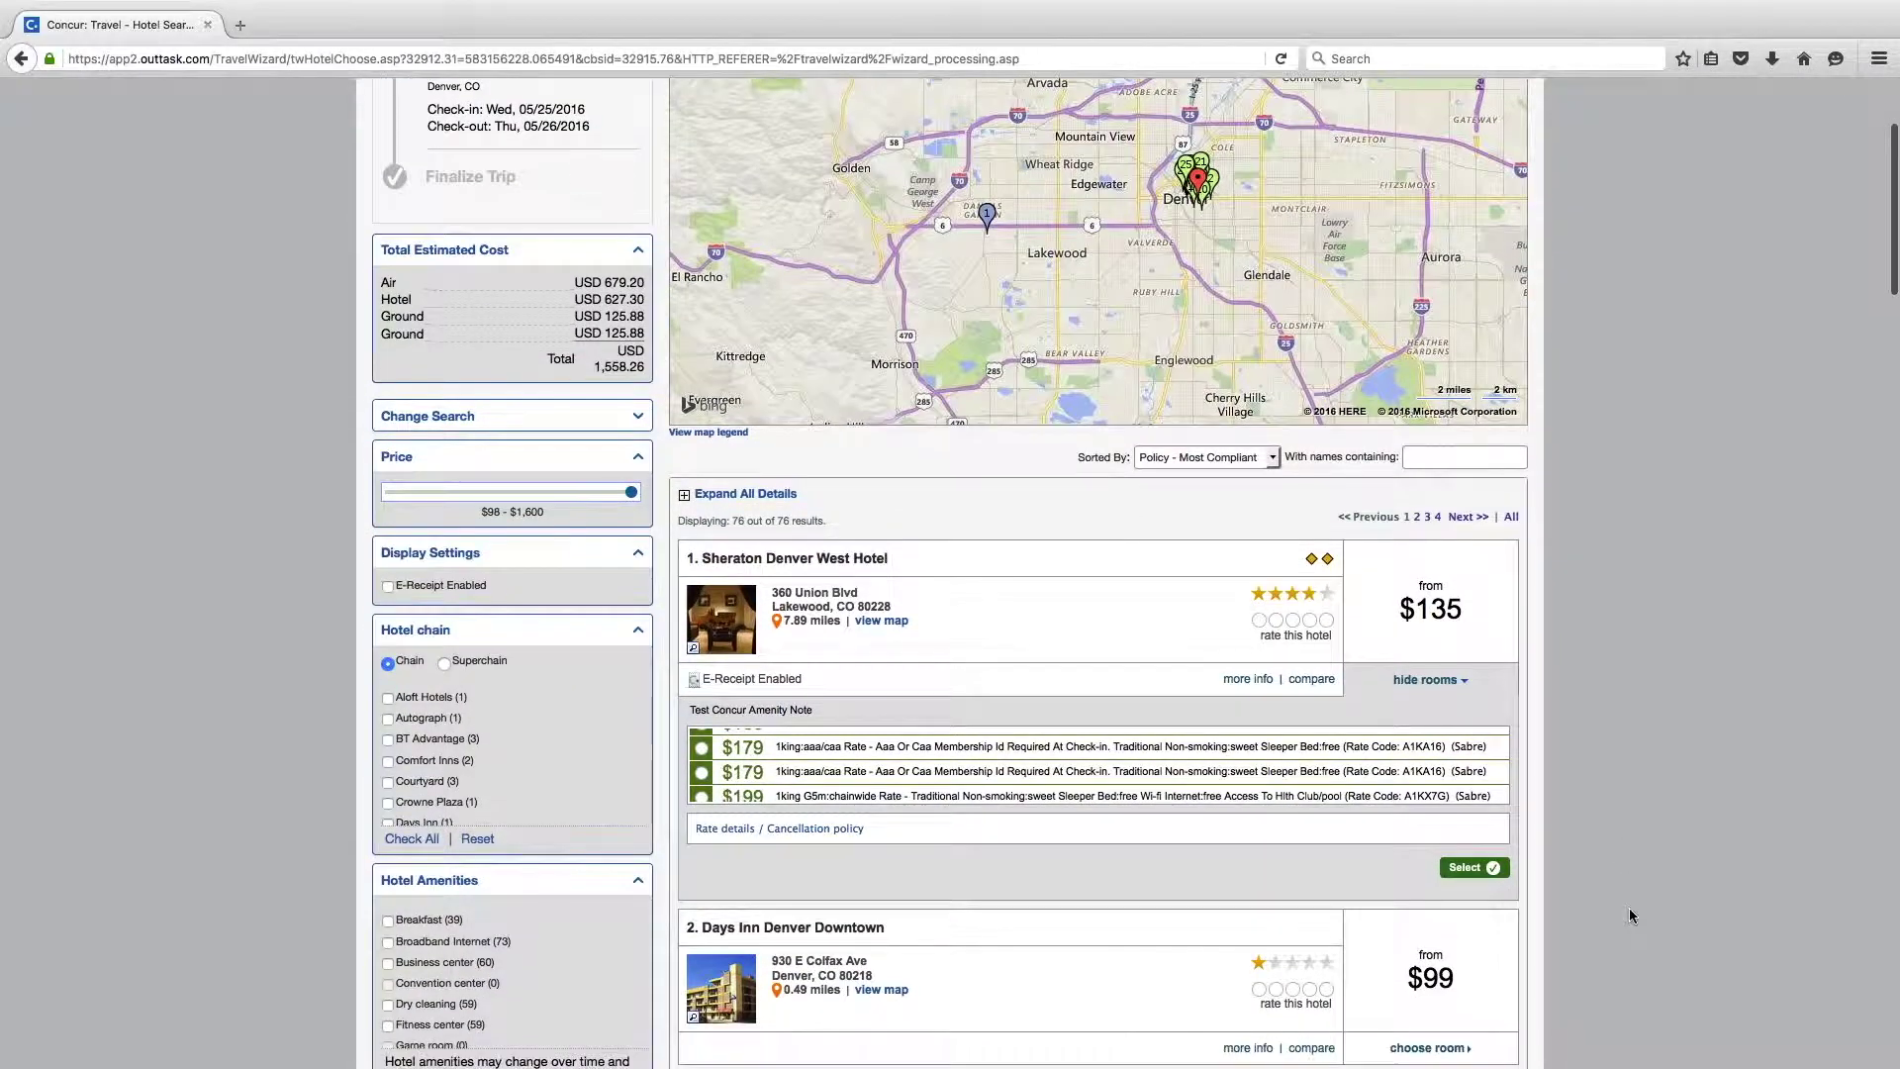
scroll(1630, 907, "down", 2)
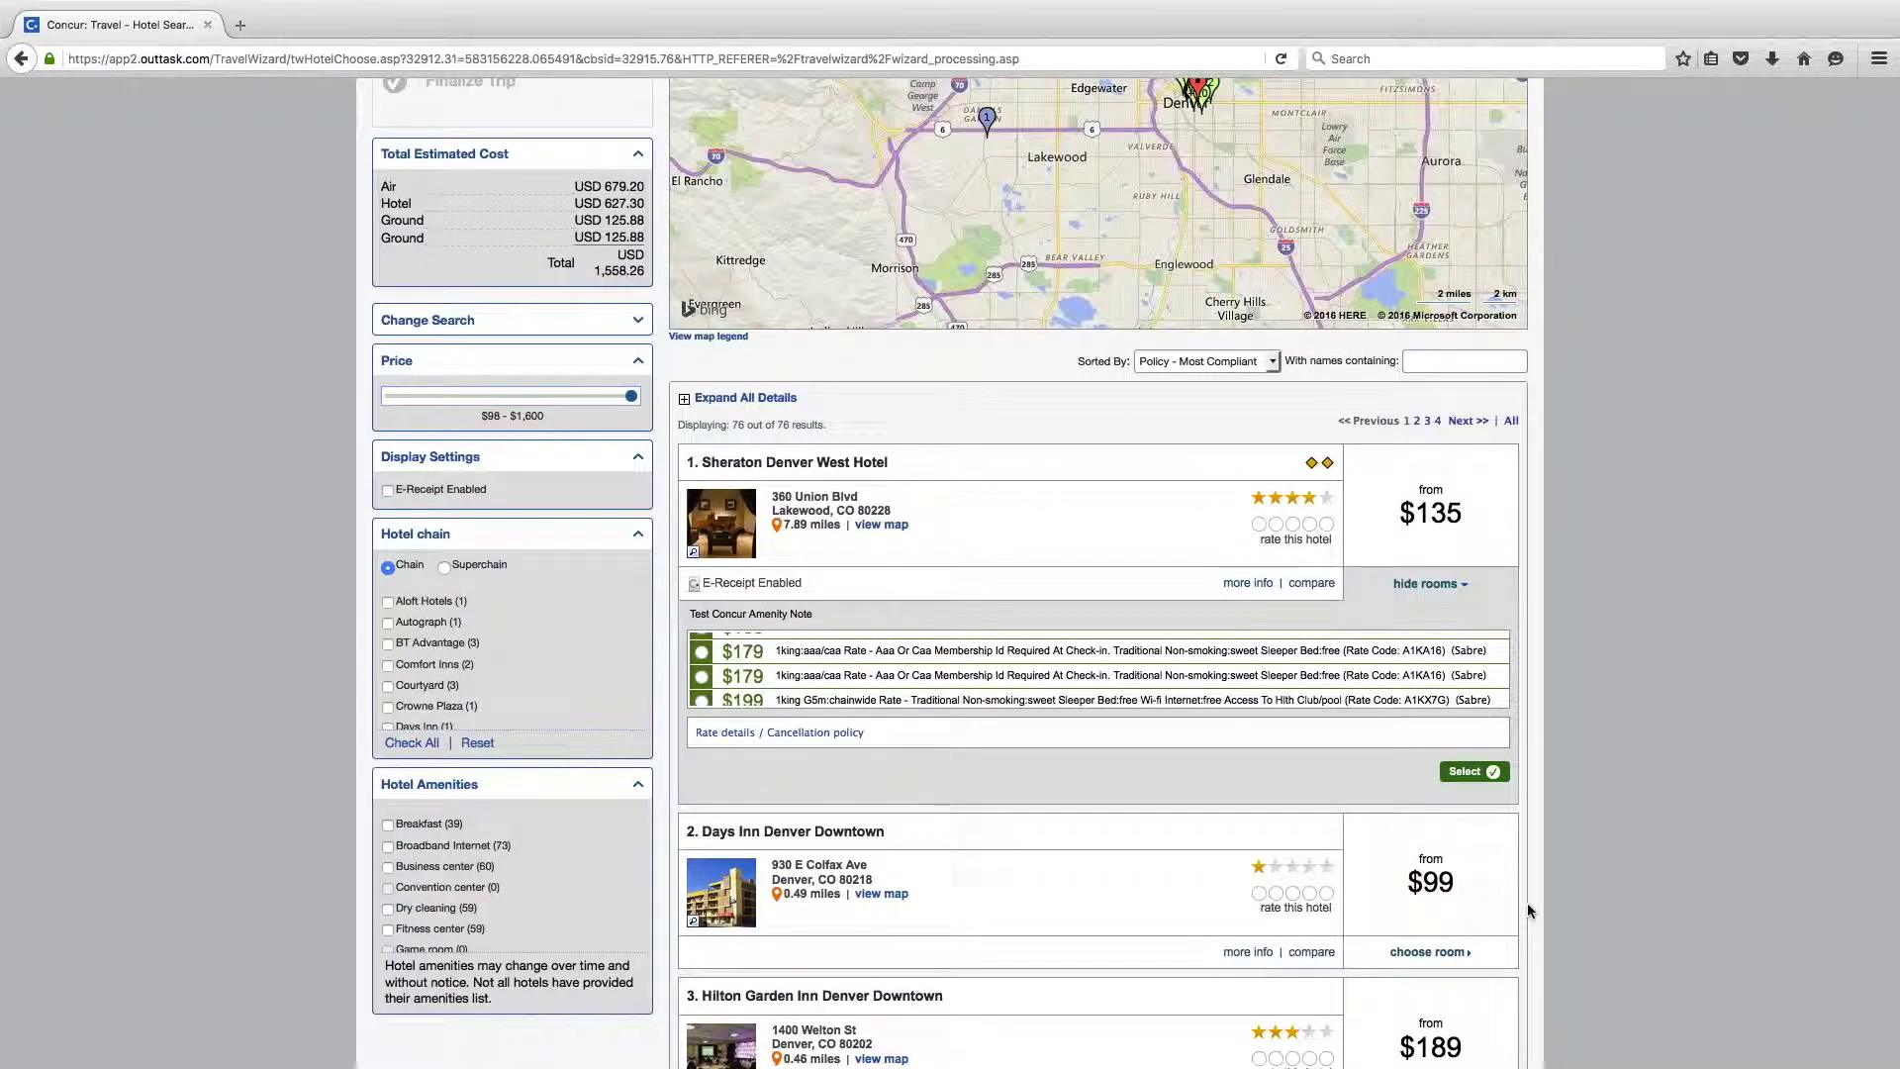
left_click(1475, 778)
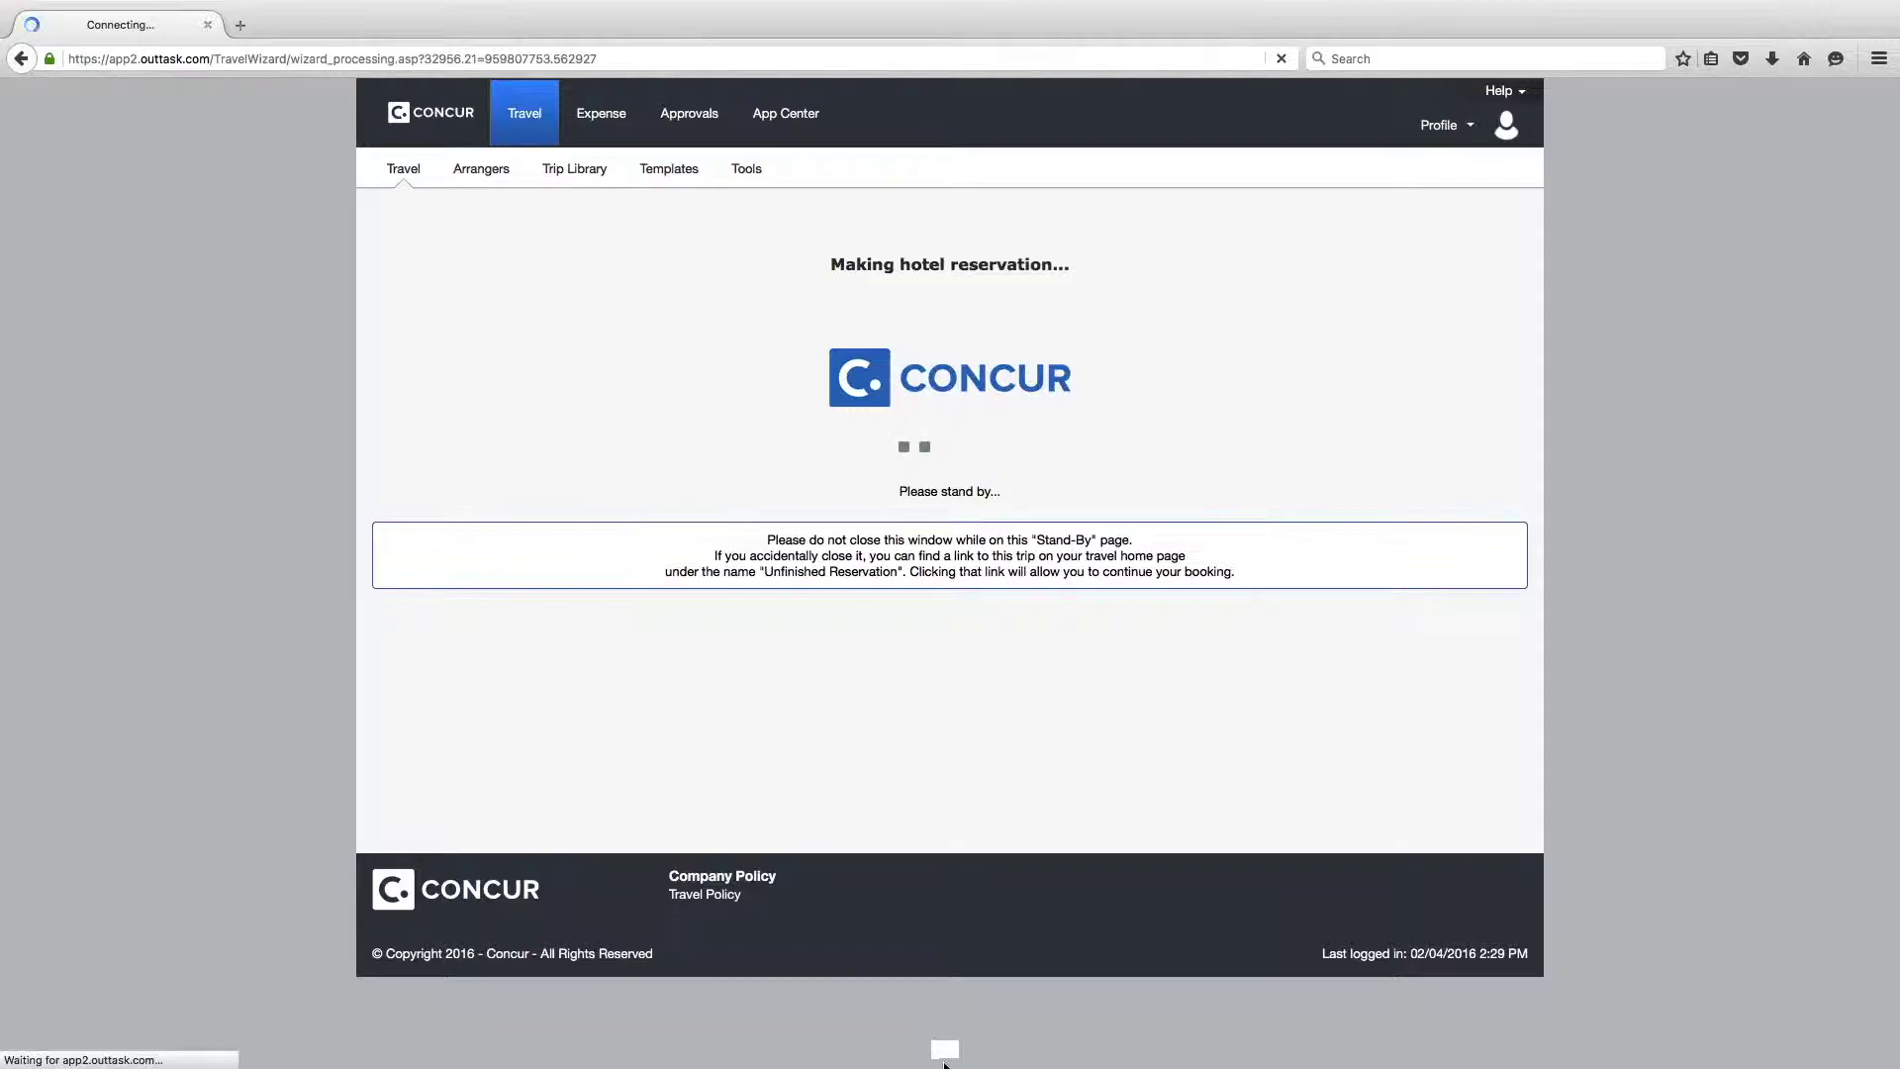
Step: Review the itinerary with the added Sheraton Denver West Hotel stay and submit the modified trip for completion
scroll(1381, 871, "down", 2)
scroll(1372, 911, "down", 5)
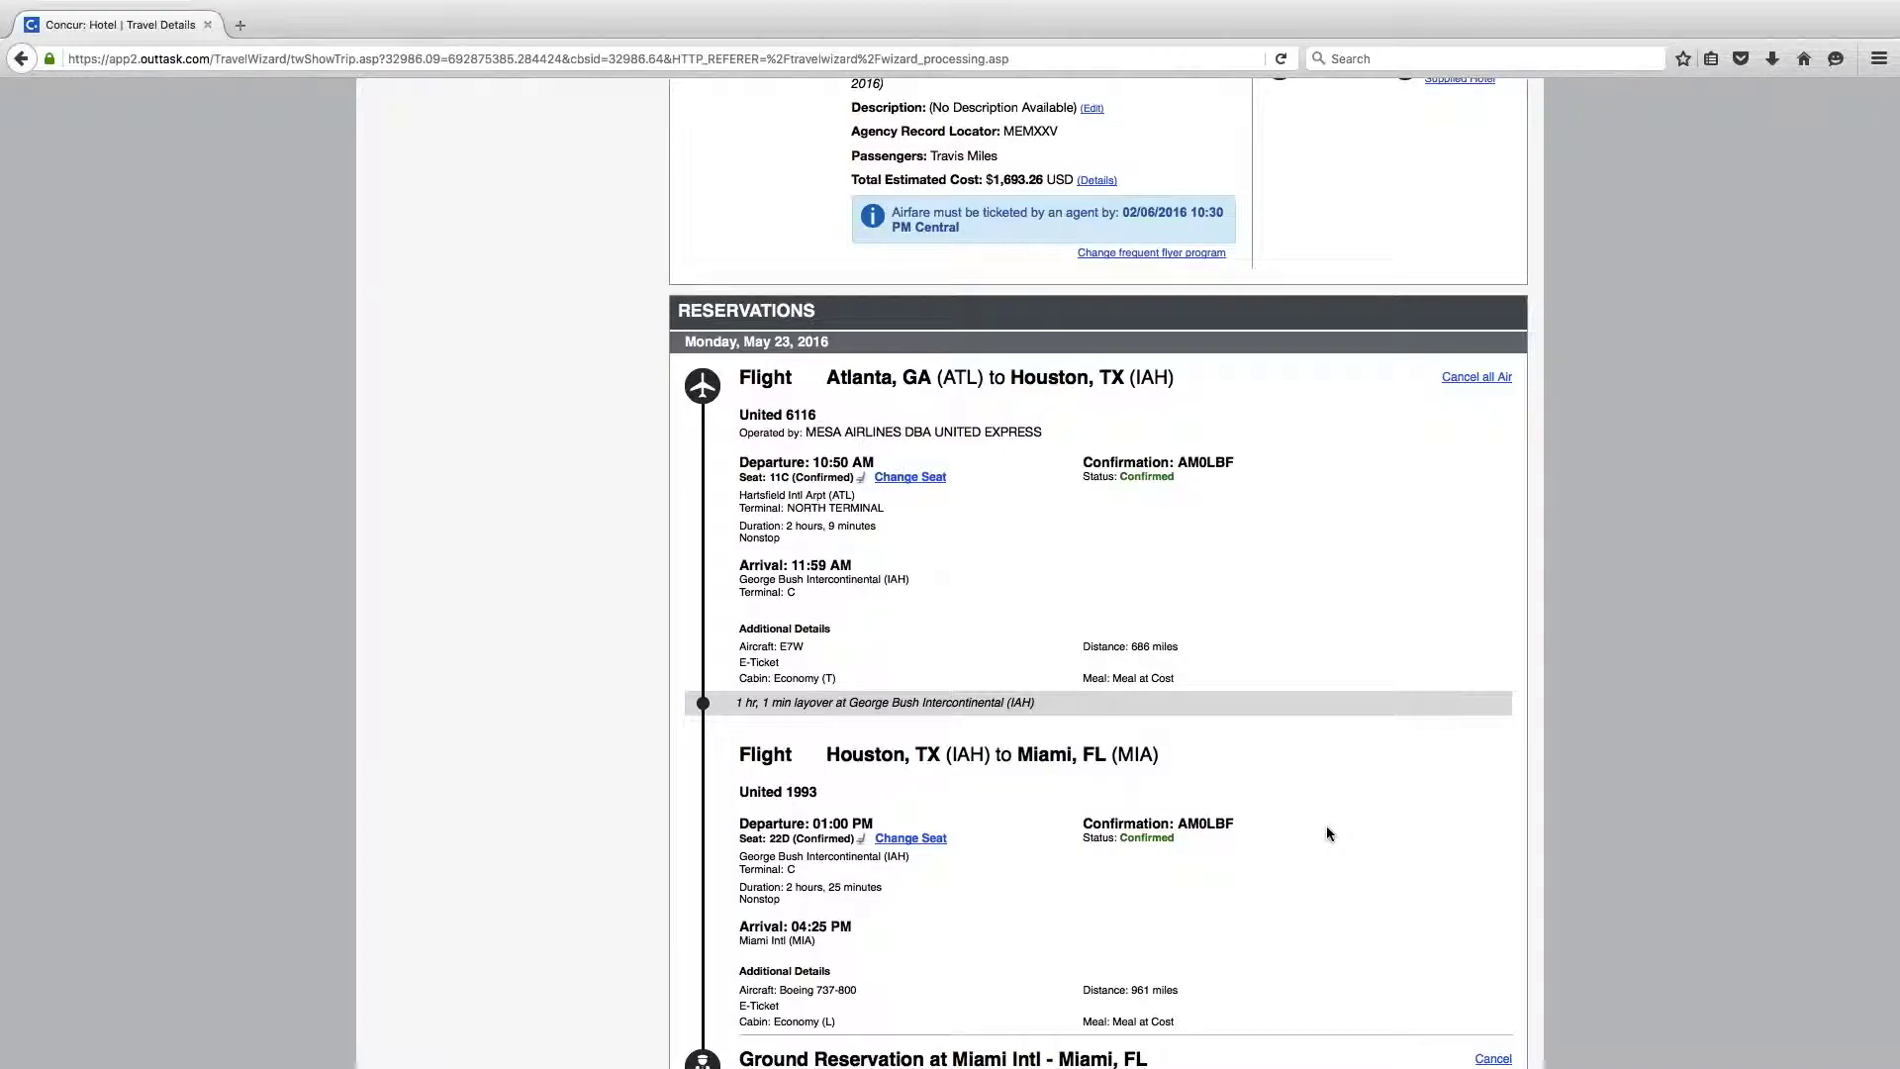
scroll(1329, 833, "down", 10)
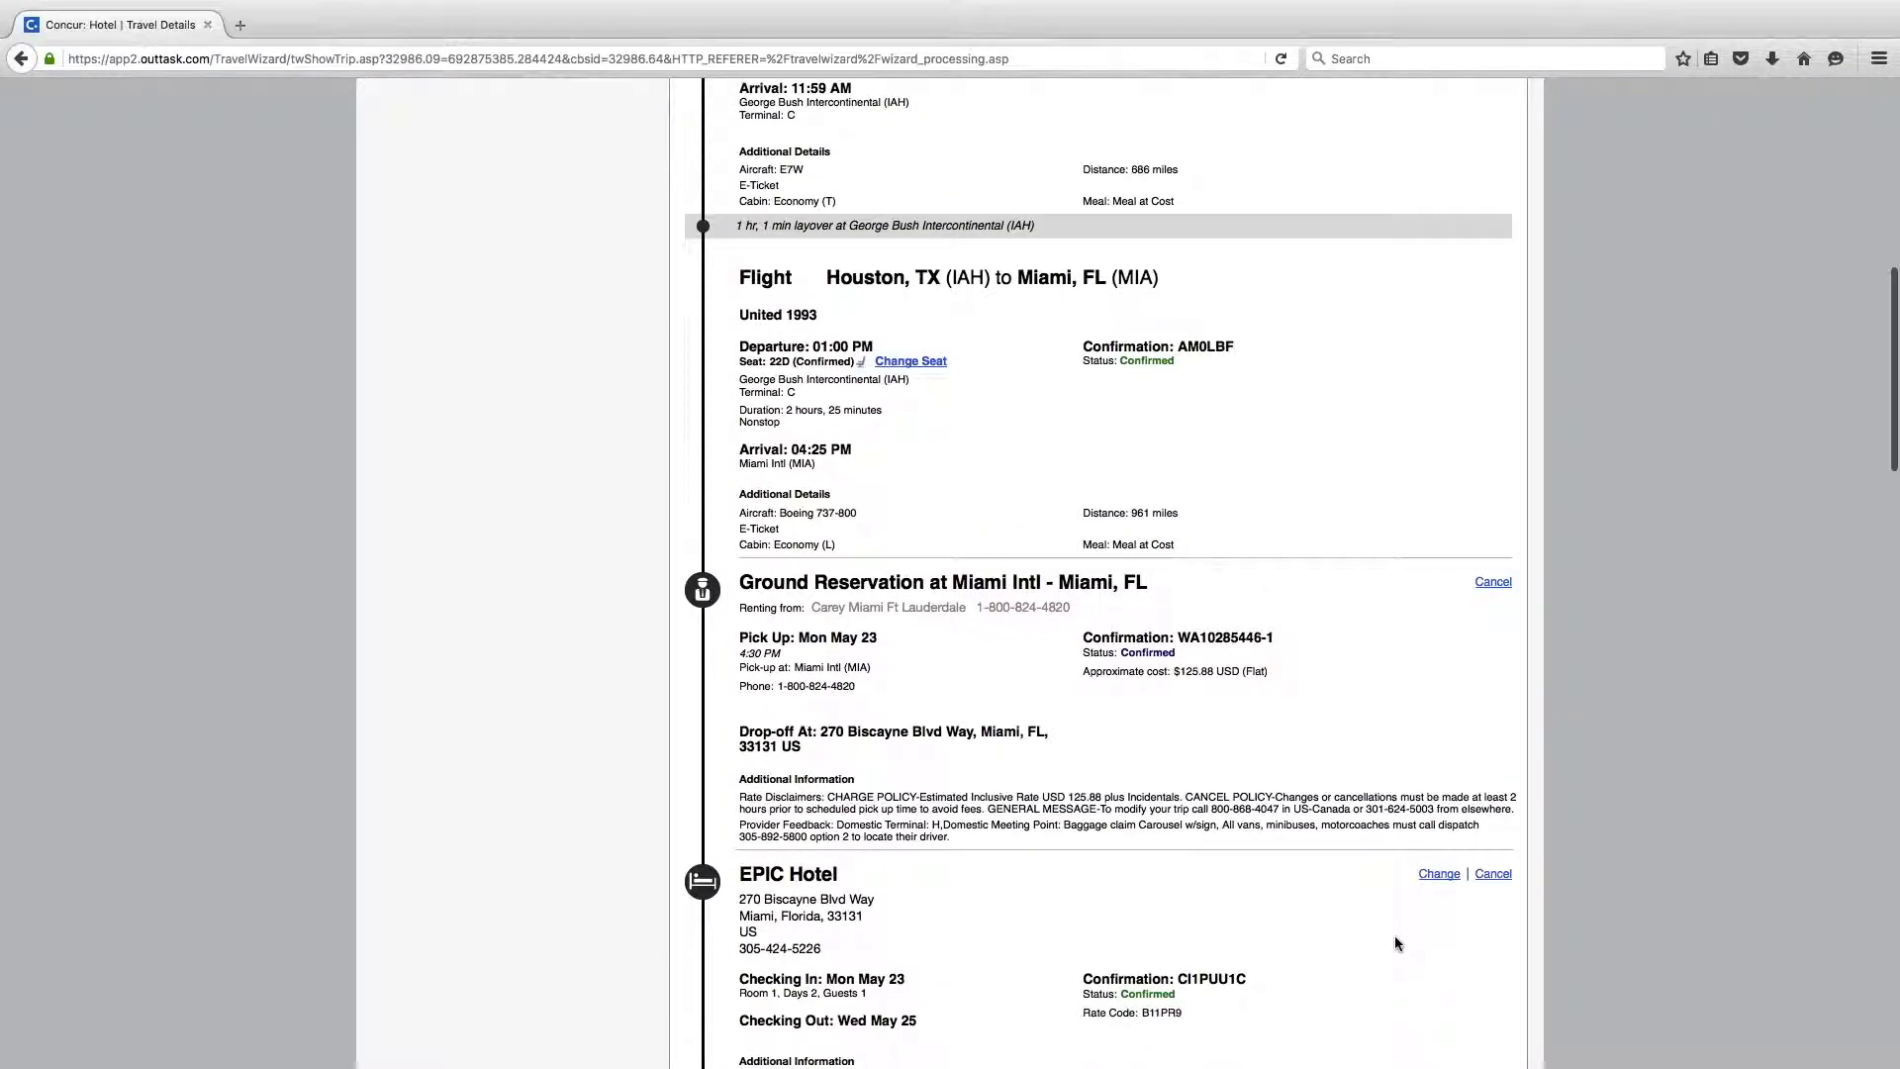
scroll(1395, 944, "down", 15)
scroll(1396, 943, "down", 11)
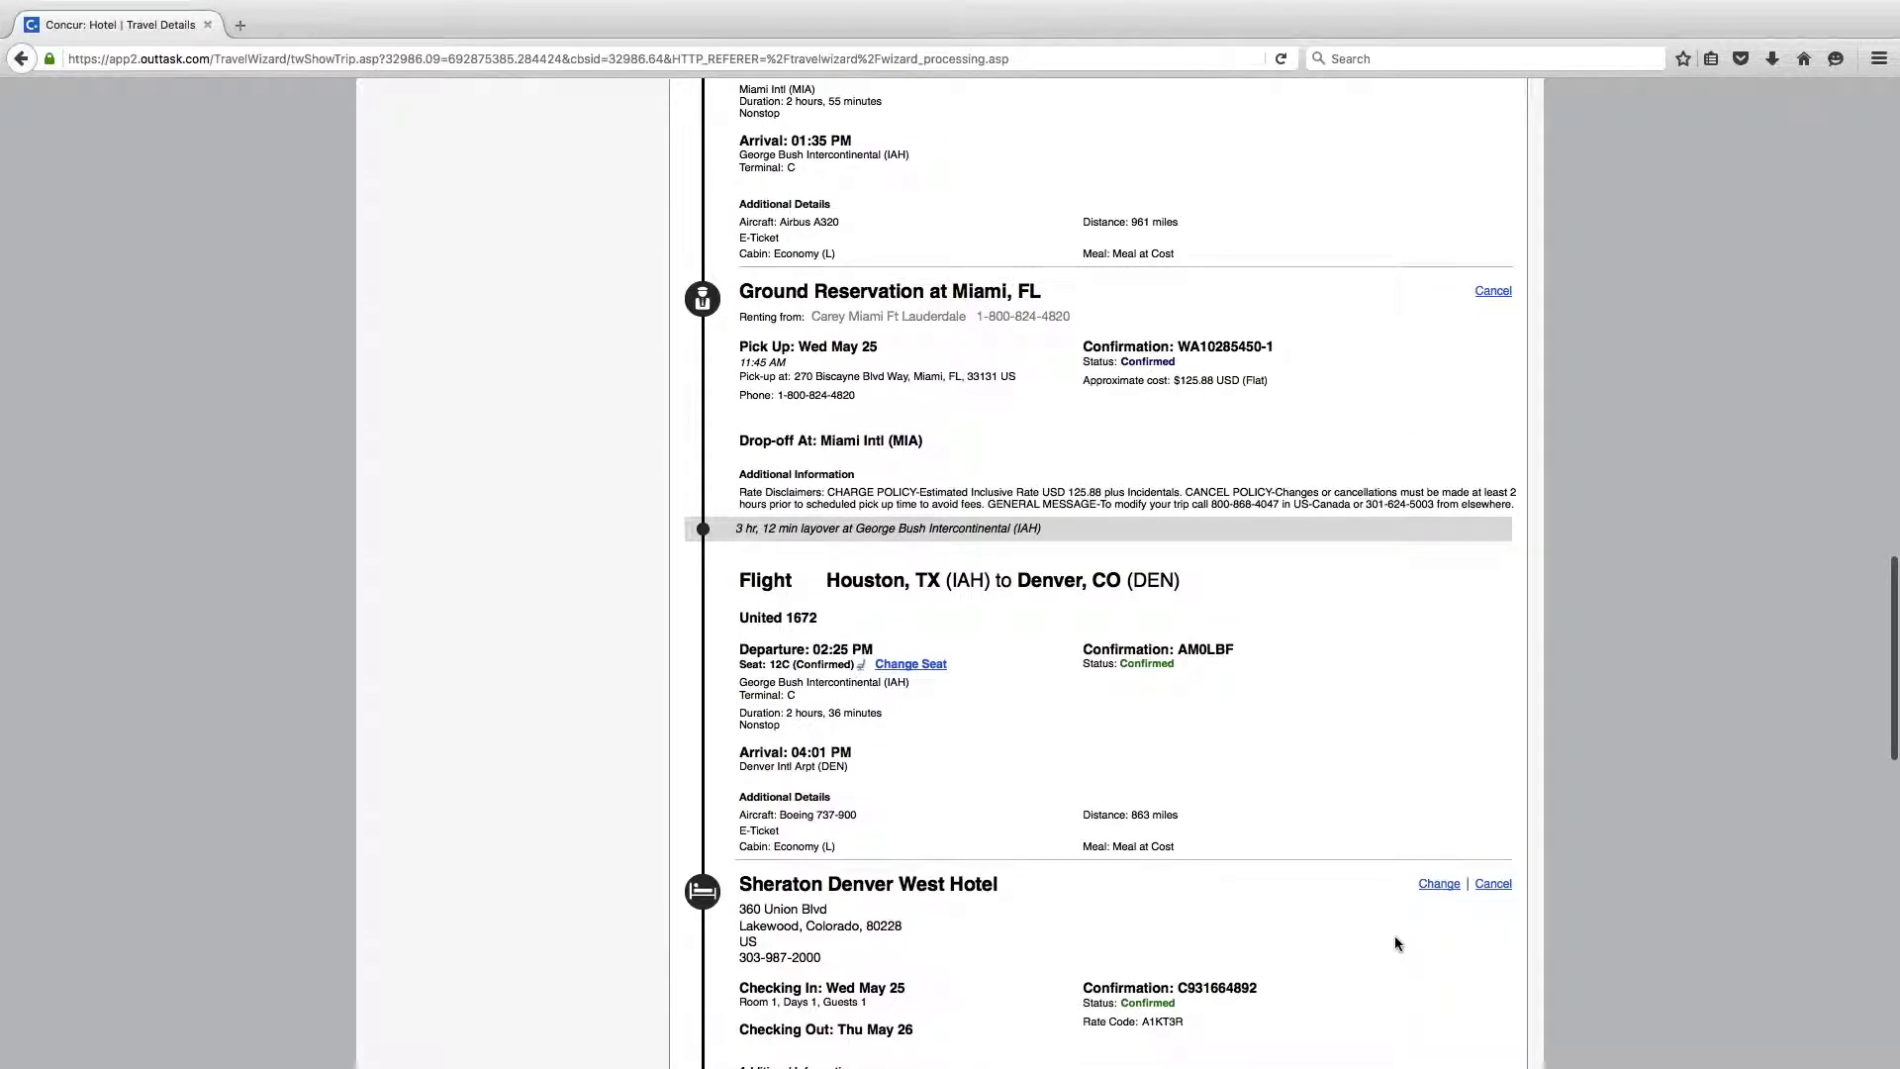
scroll(1395, 943, "down", 6)
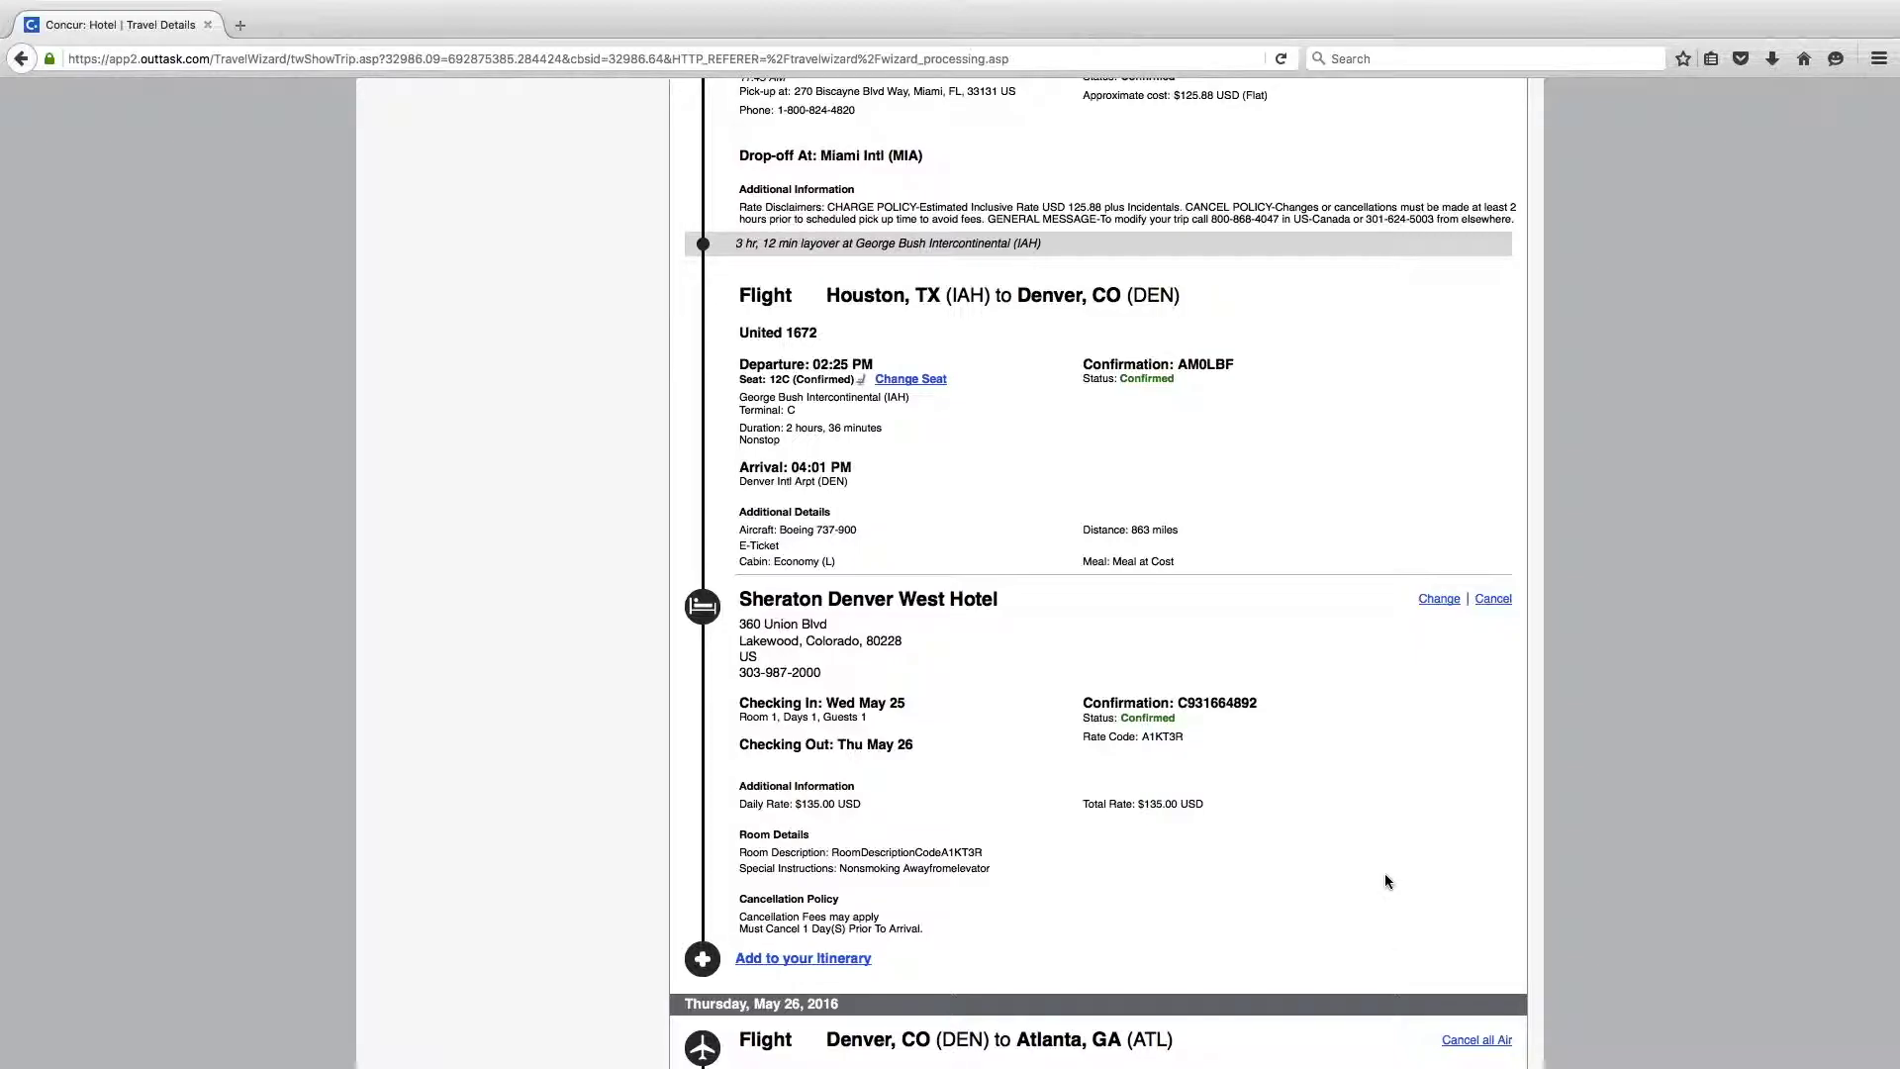
scroll(1384, 876, "down", 11)
scroll(1389, 946, "down", 12)
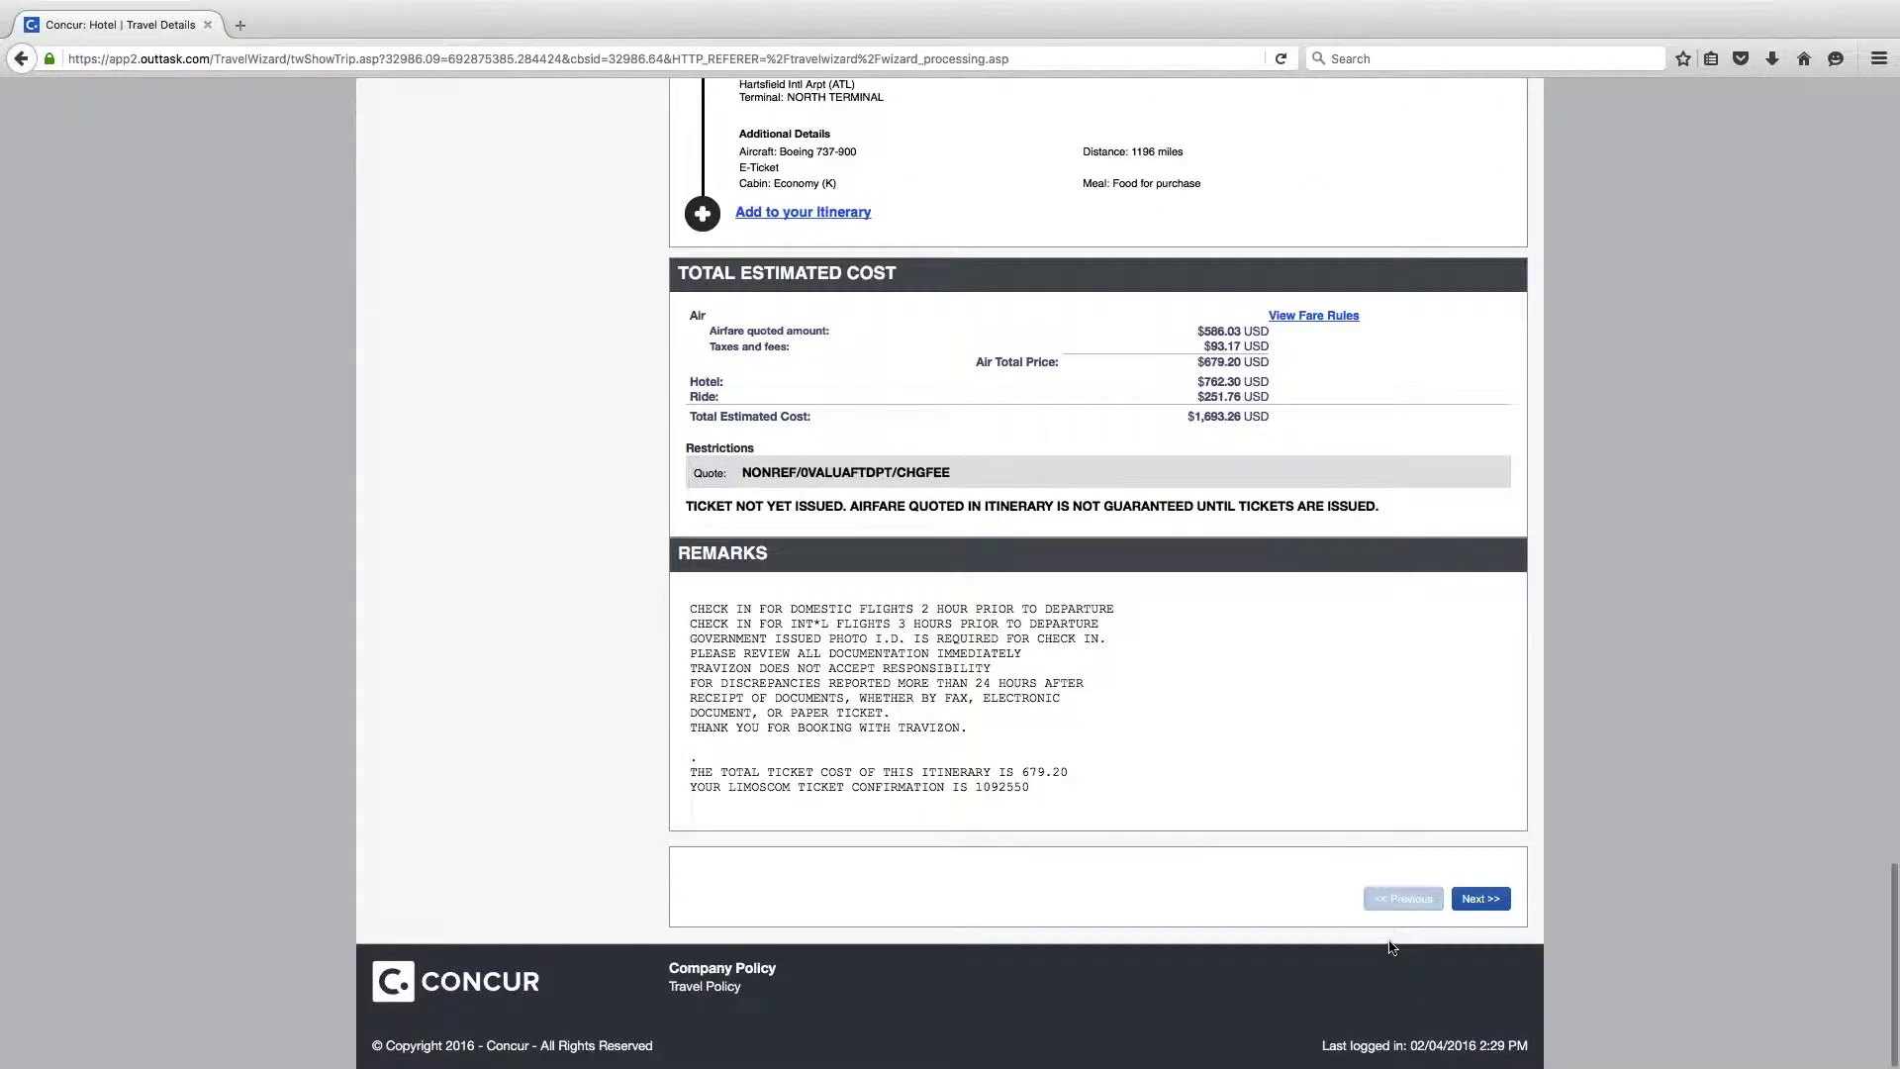
left_click(1477, 906)
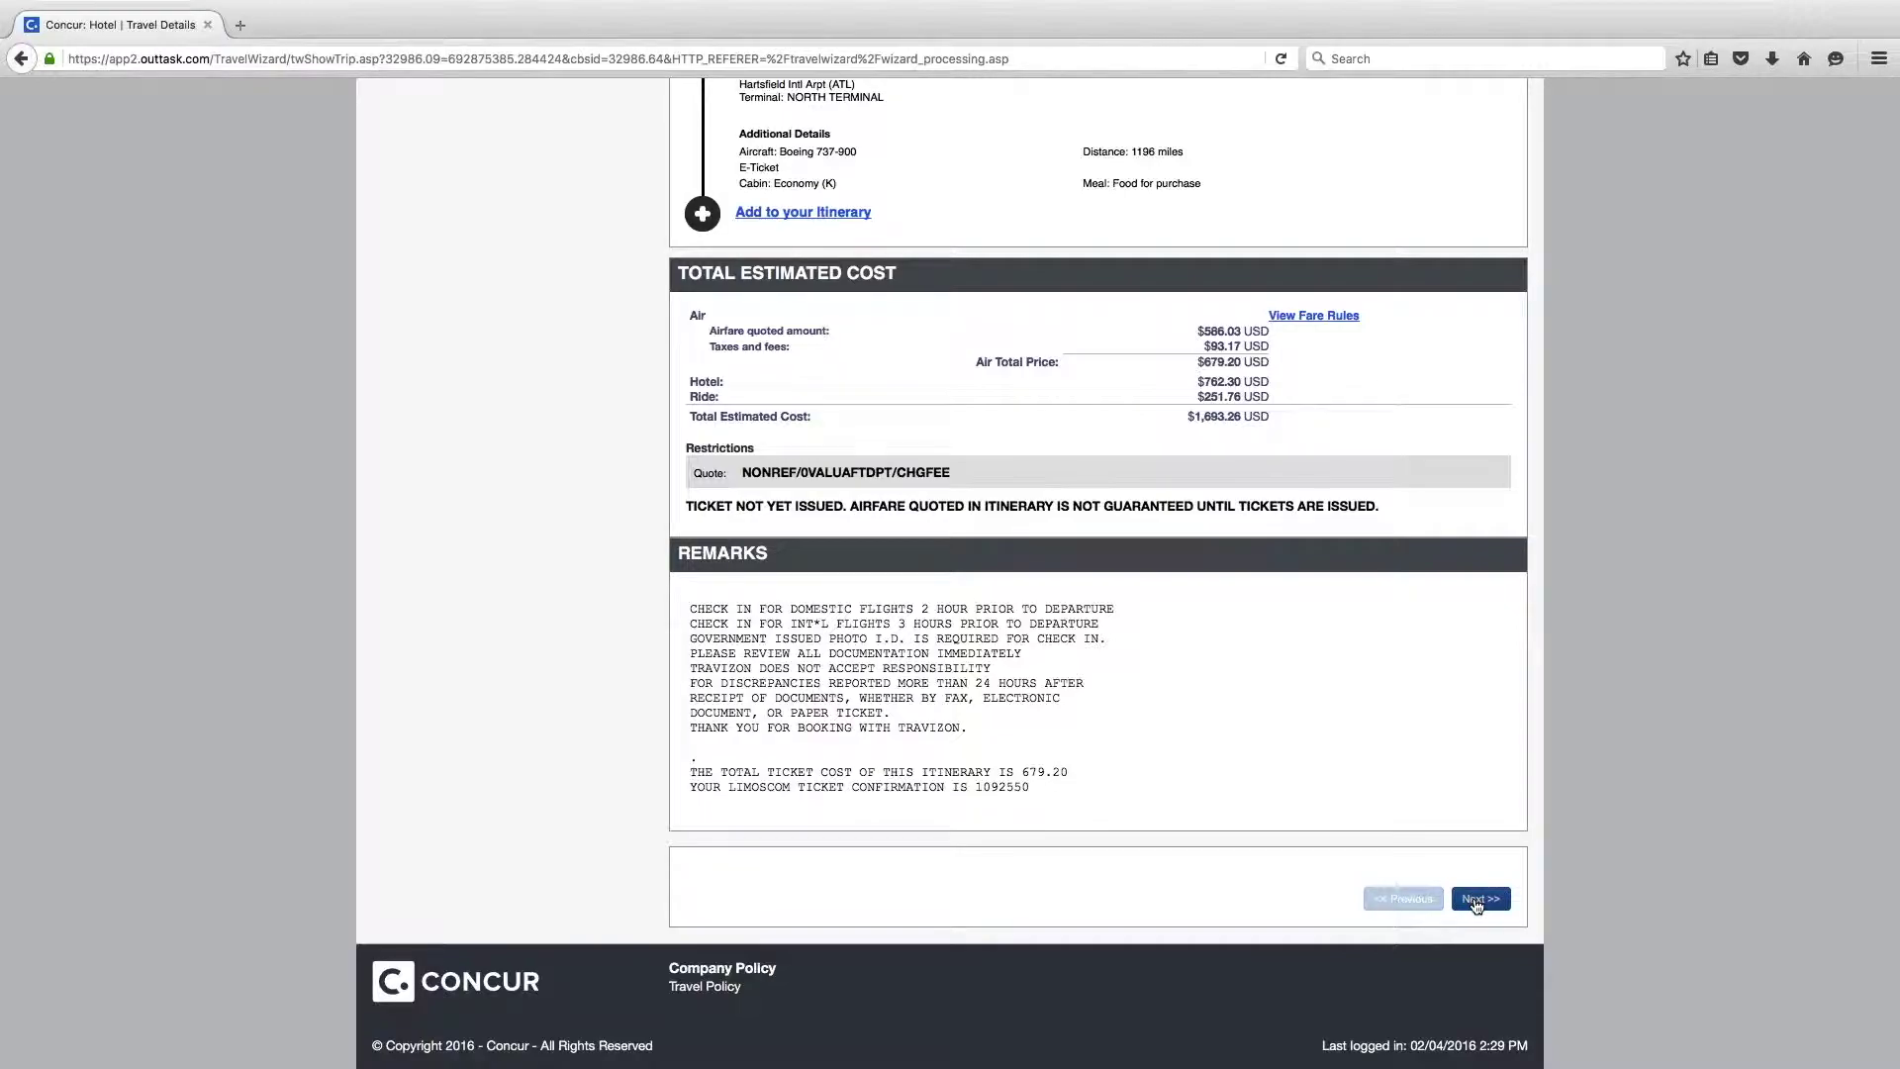
left_click(1485, 905)
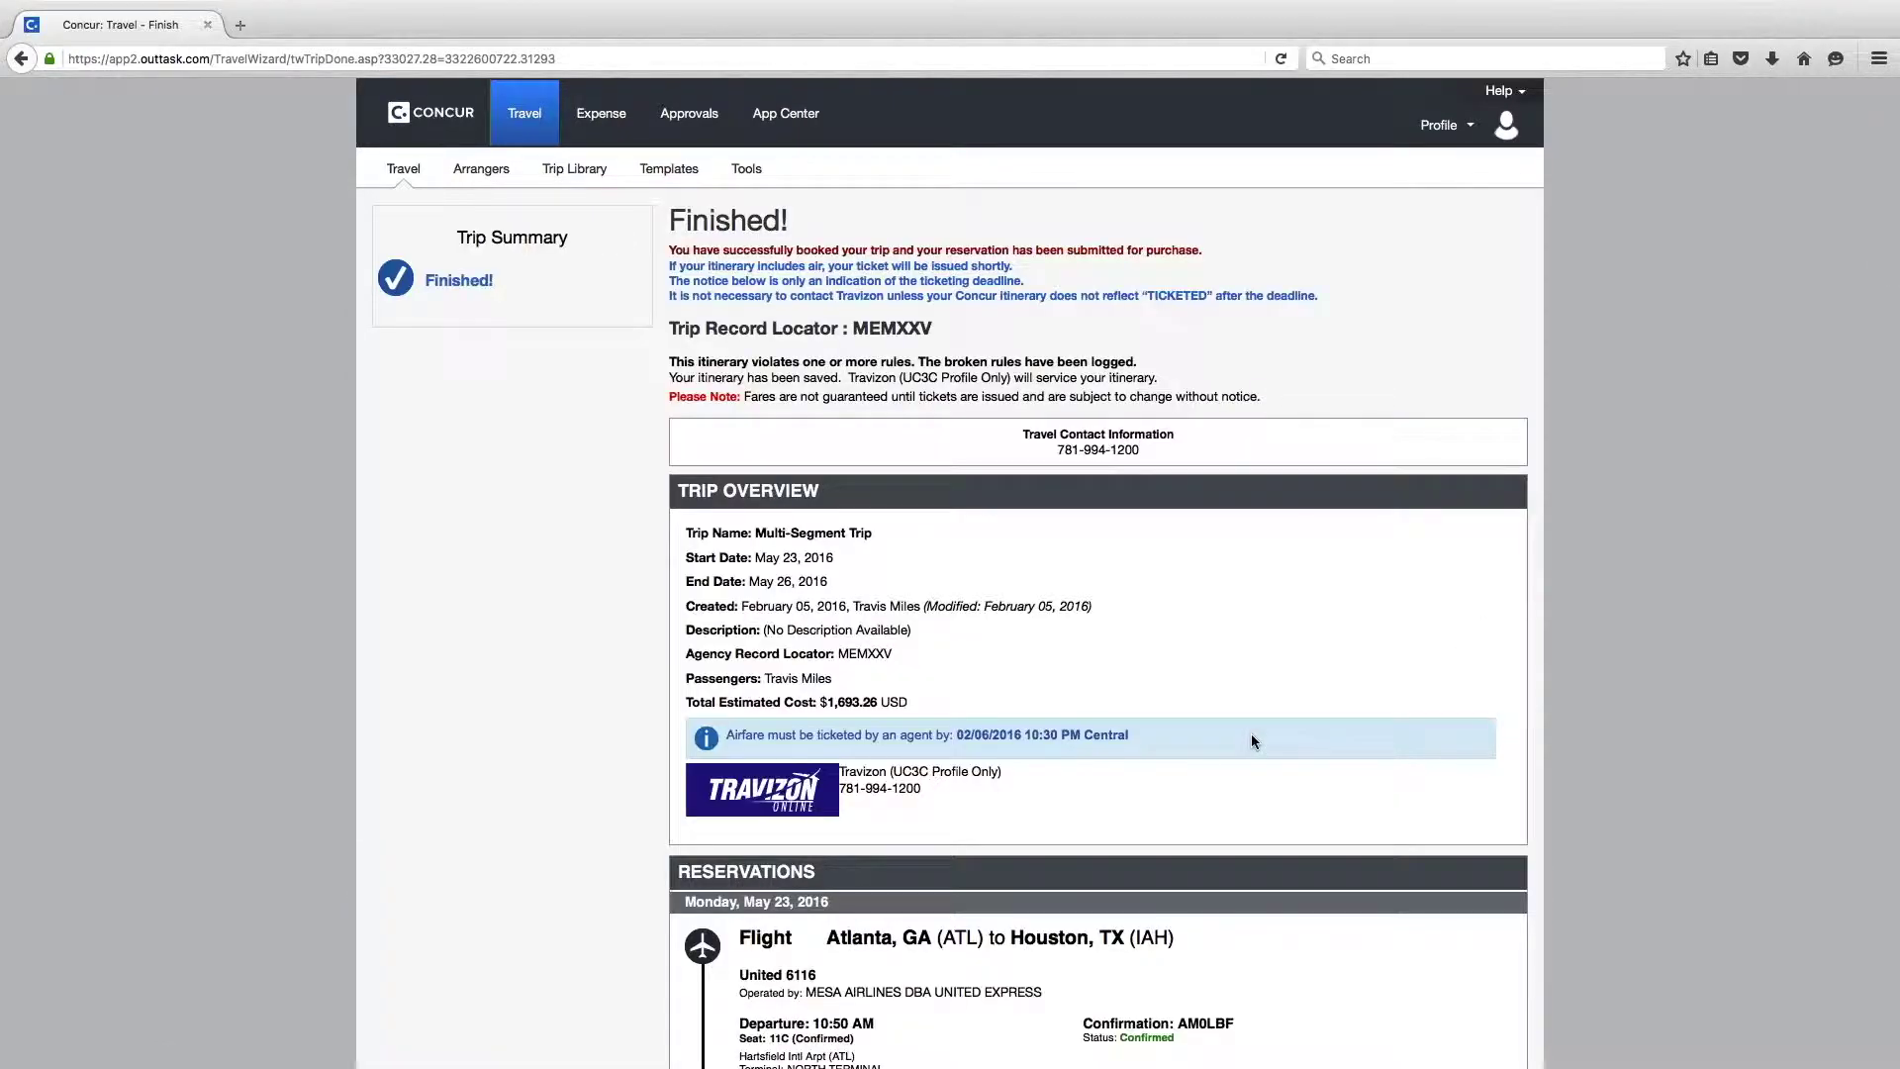
Step: Go through the finished page of the modified trip and go back to the Travel Center
scroll(1584, 733, "down", 8)
scroll(1579, 737, "down", 20)
scroll(1535, 703, "down", 20)
left_click(1424, 920)
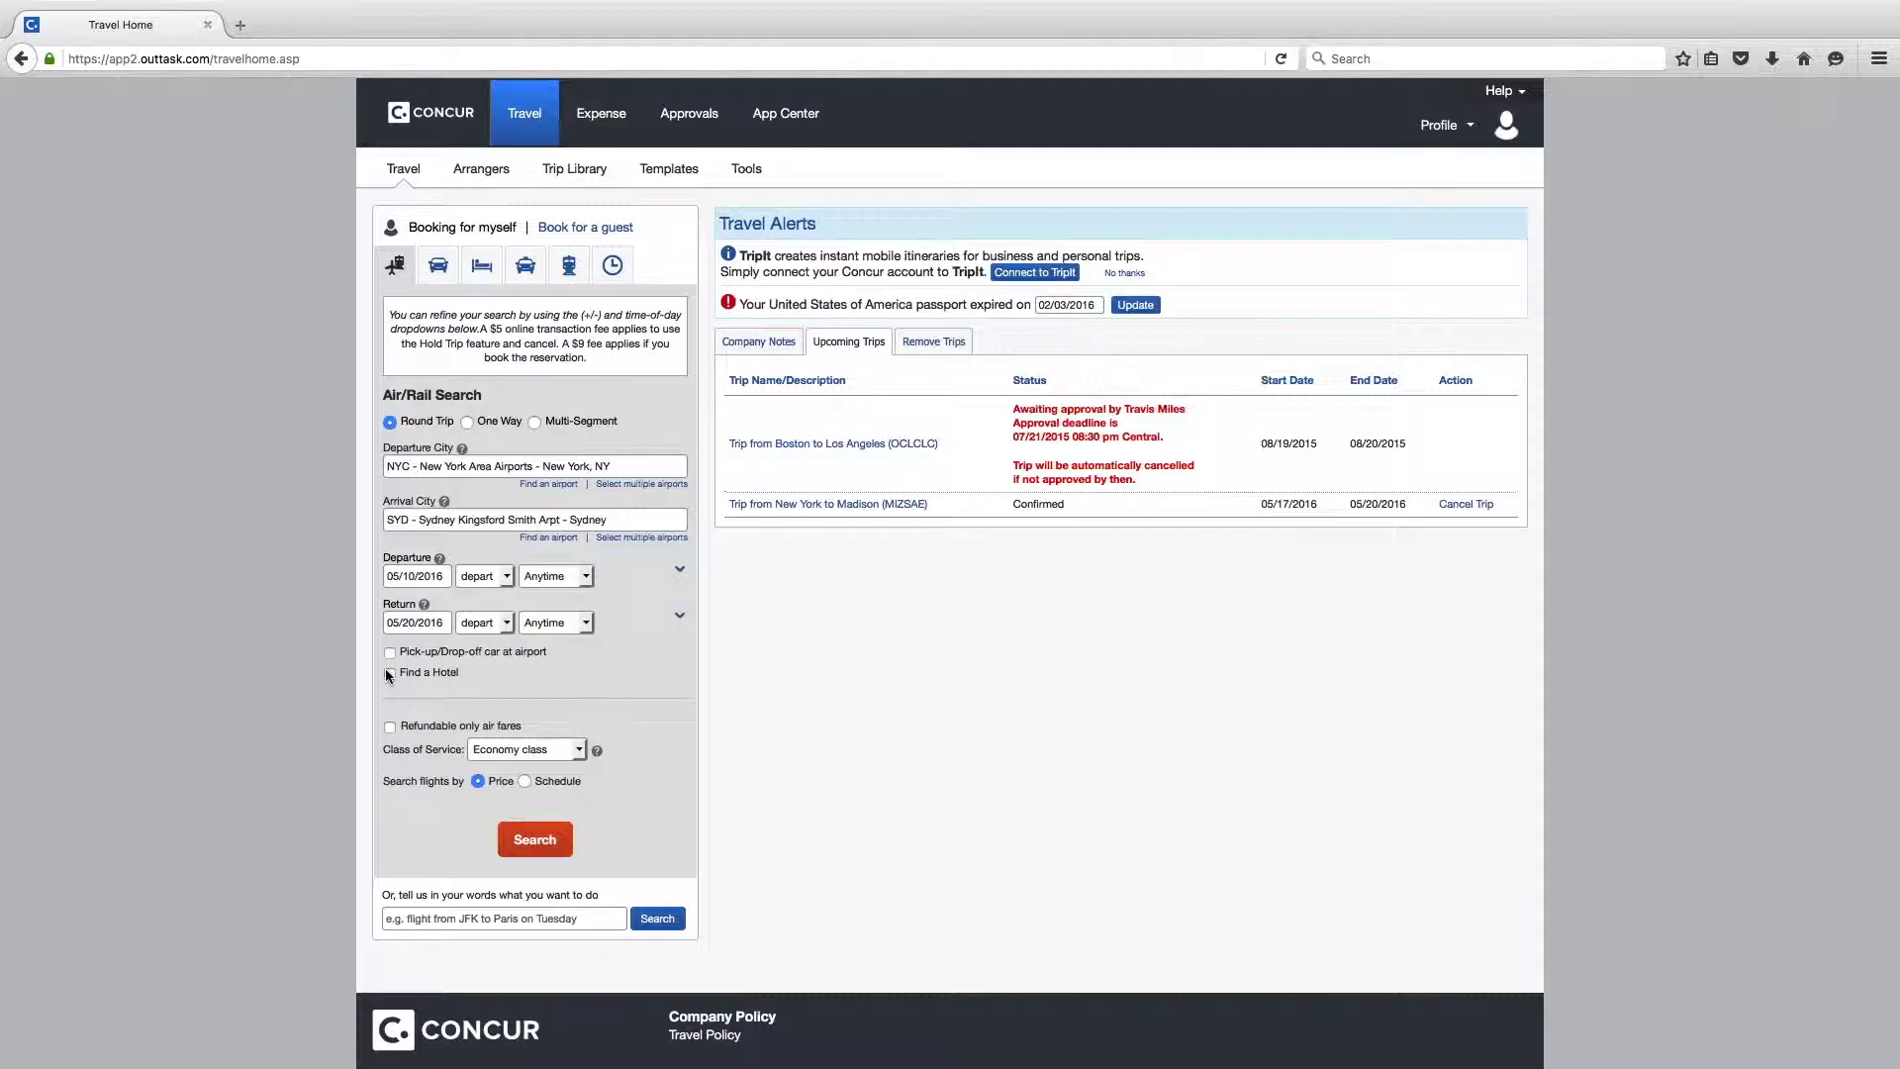
Step: Include a hotel near Sydney, Australia, keep Economy class, search the round-trip flights by price and continue despite the trip conflict
left_click(389, 674)
left_click(548, 927)
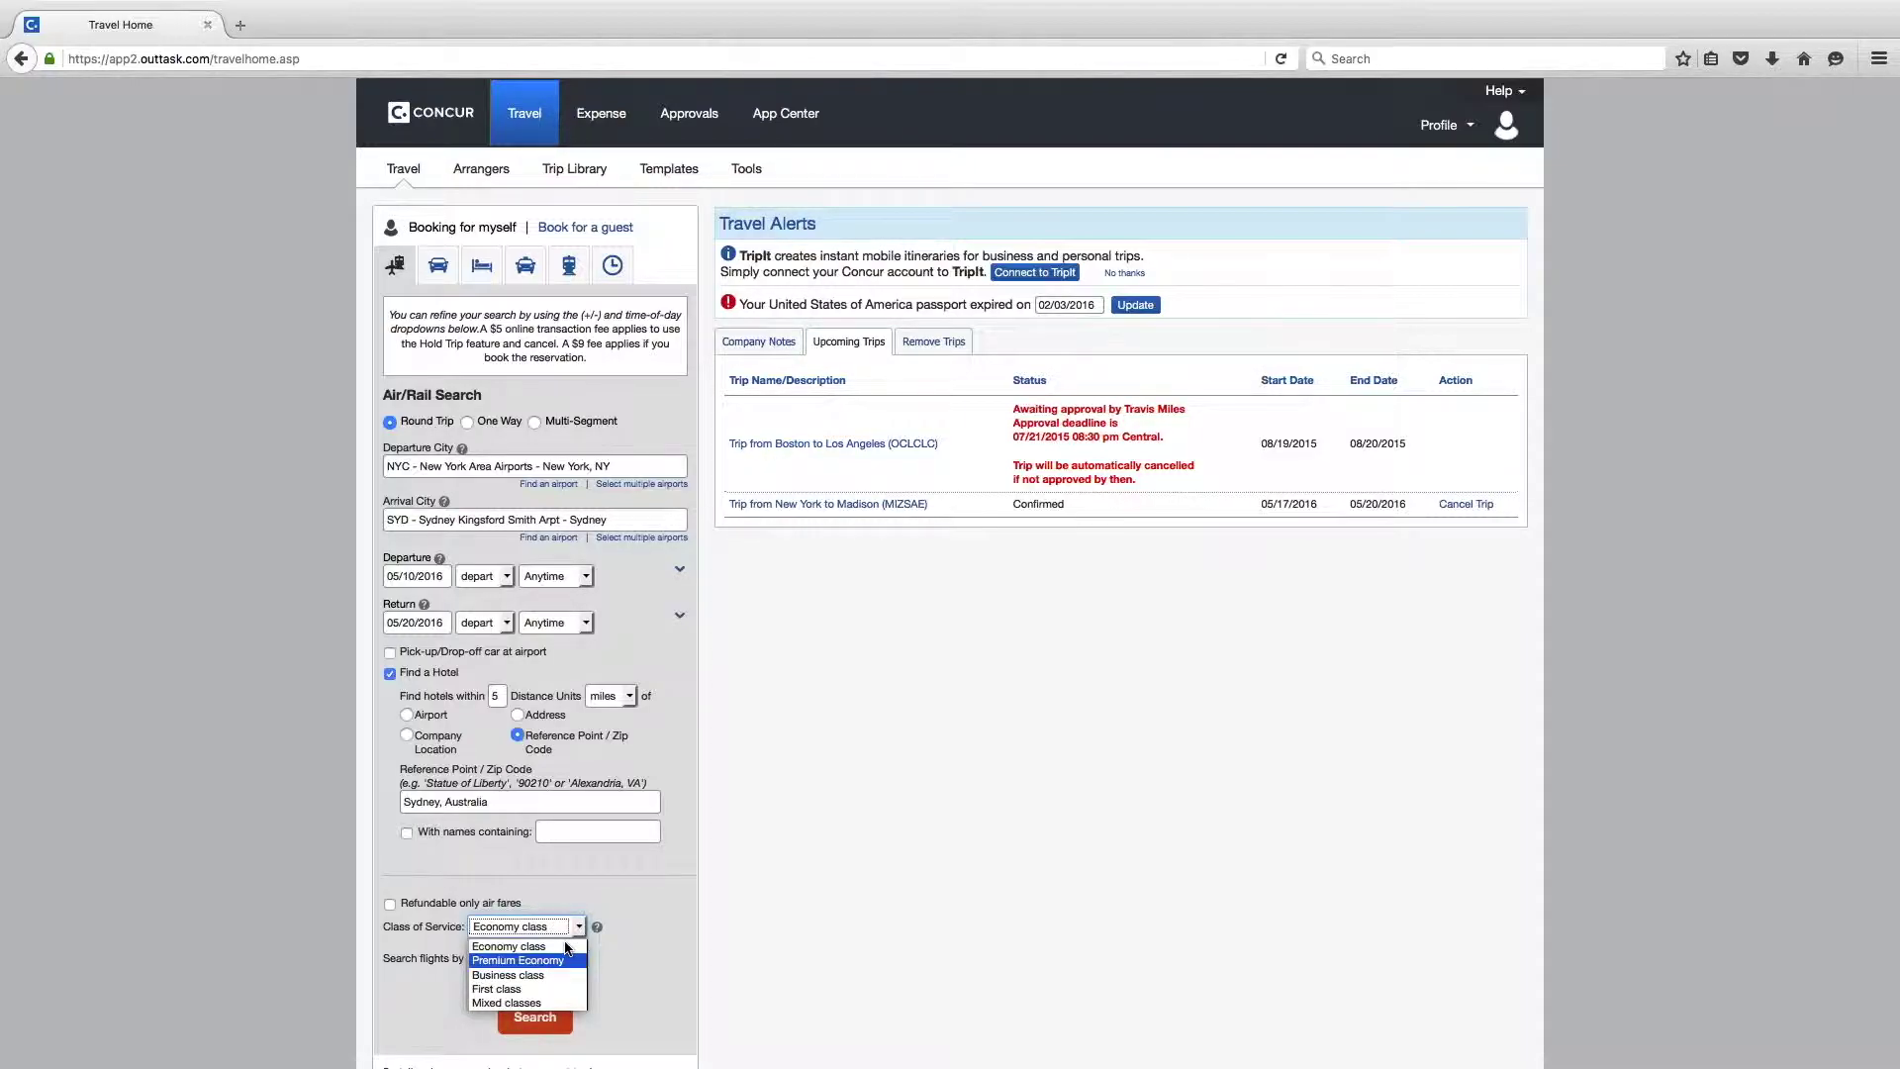
left_click(567, 947)
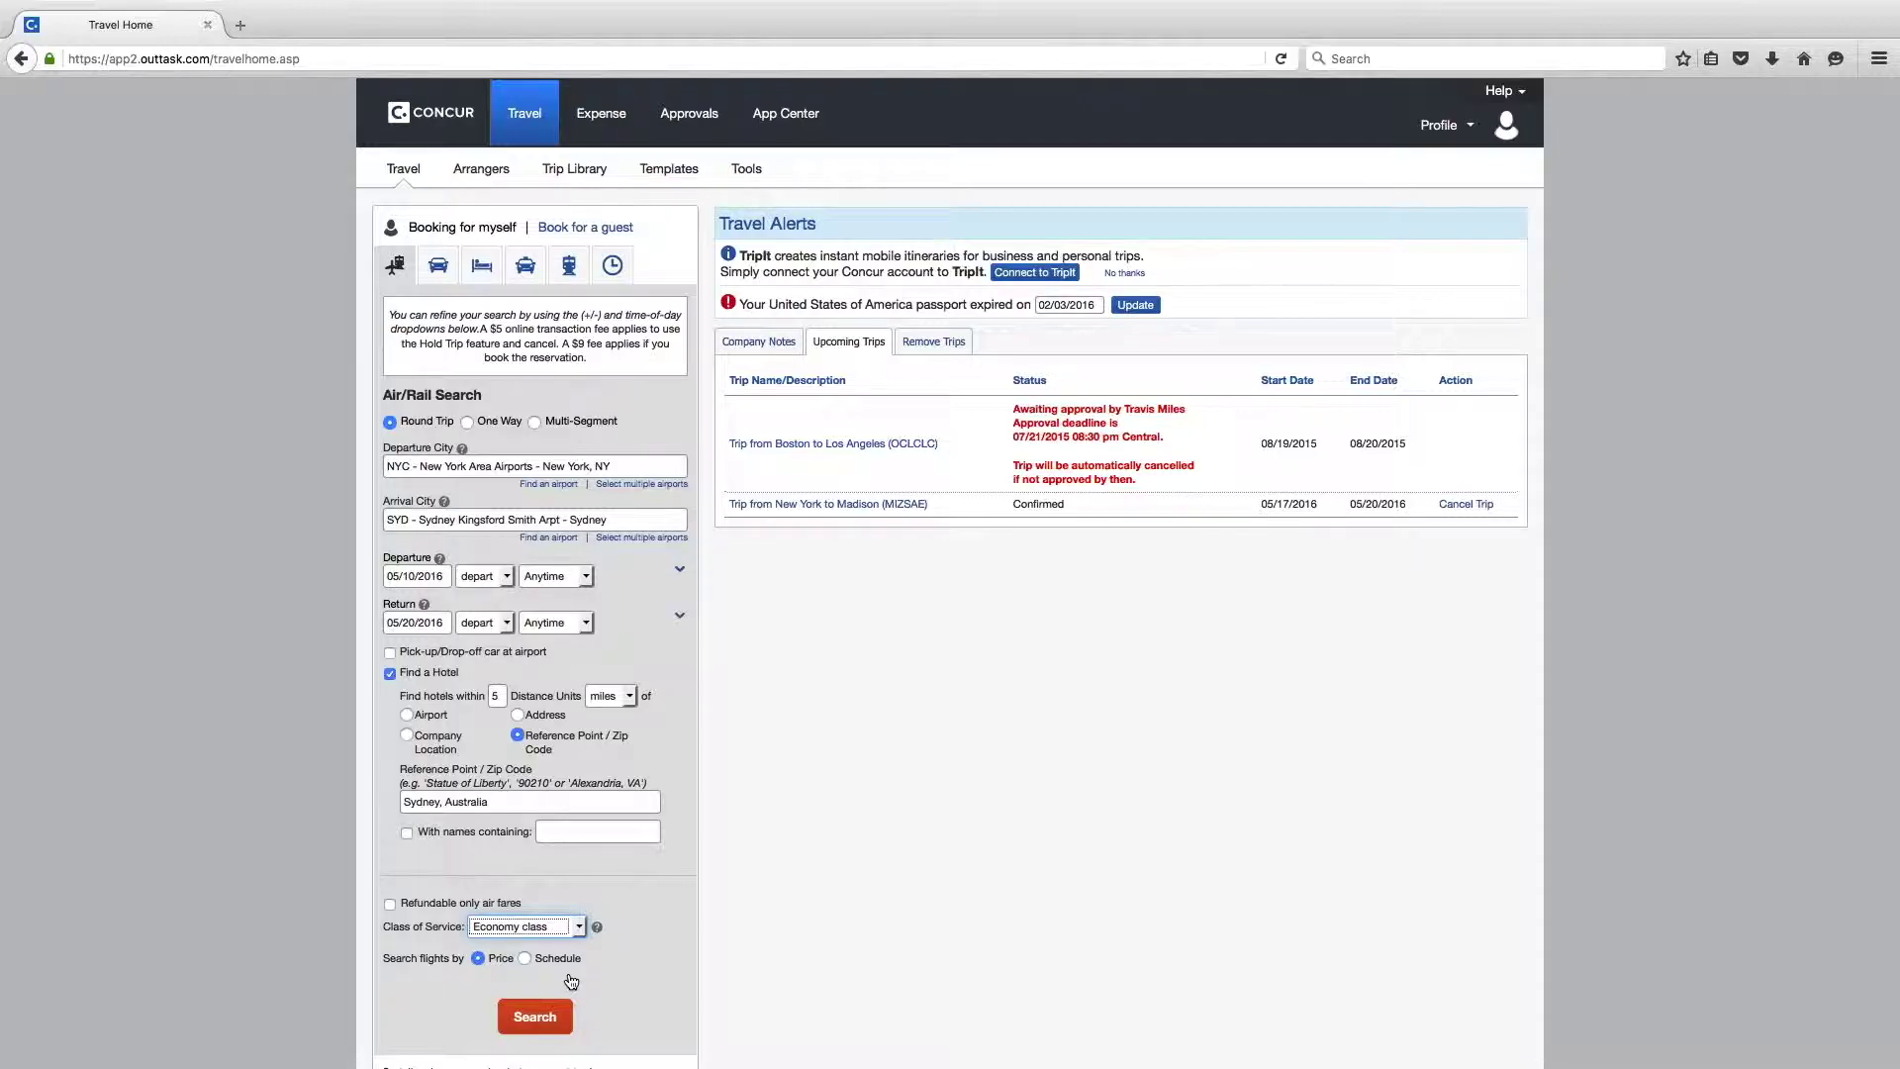
left_click(535, 1016)
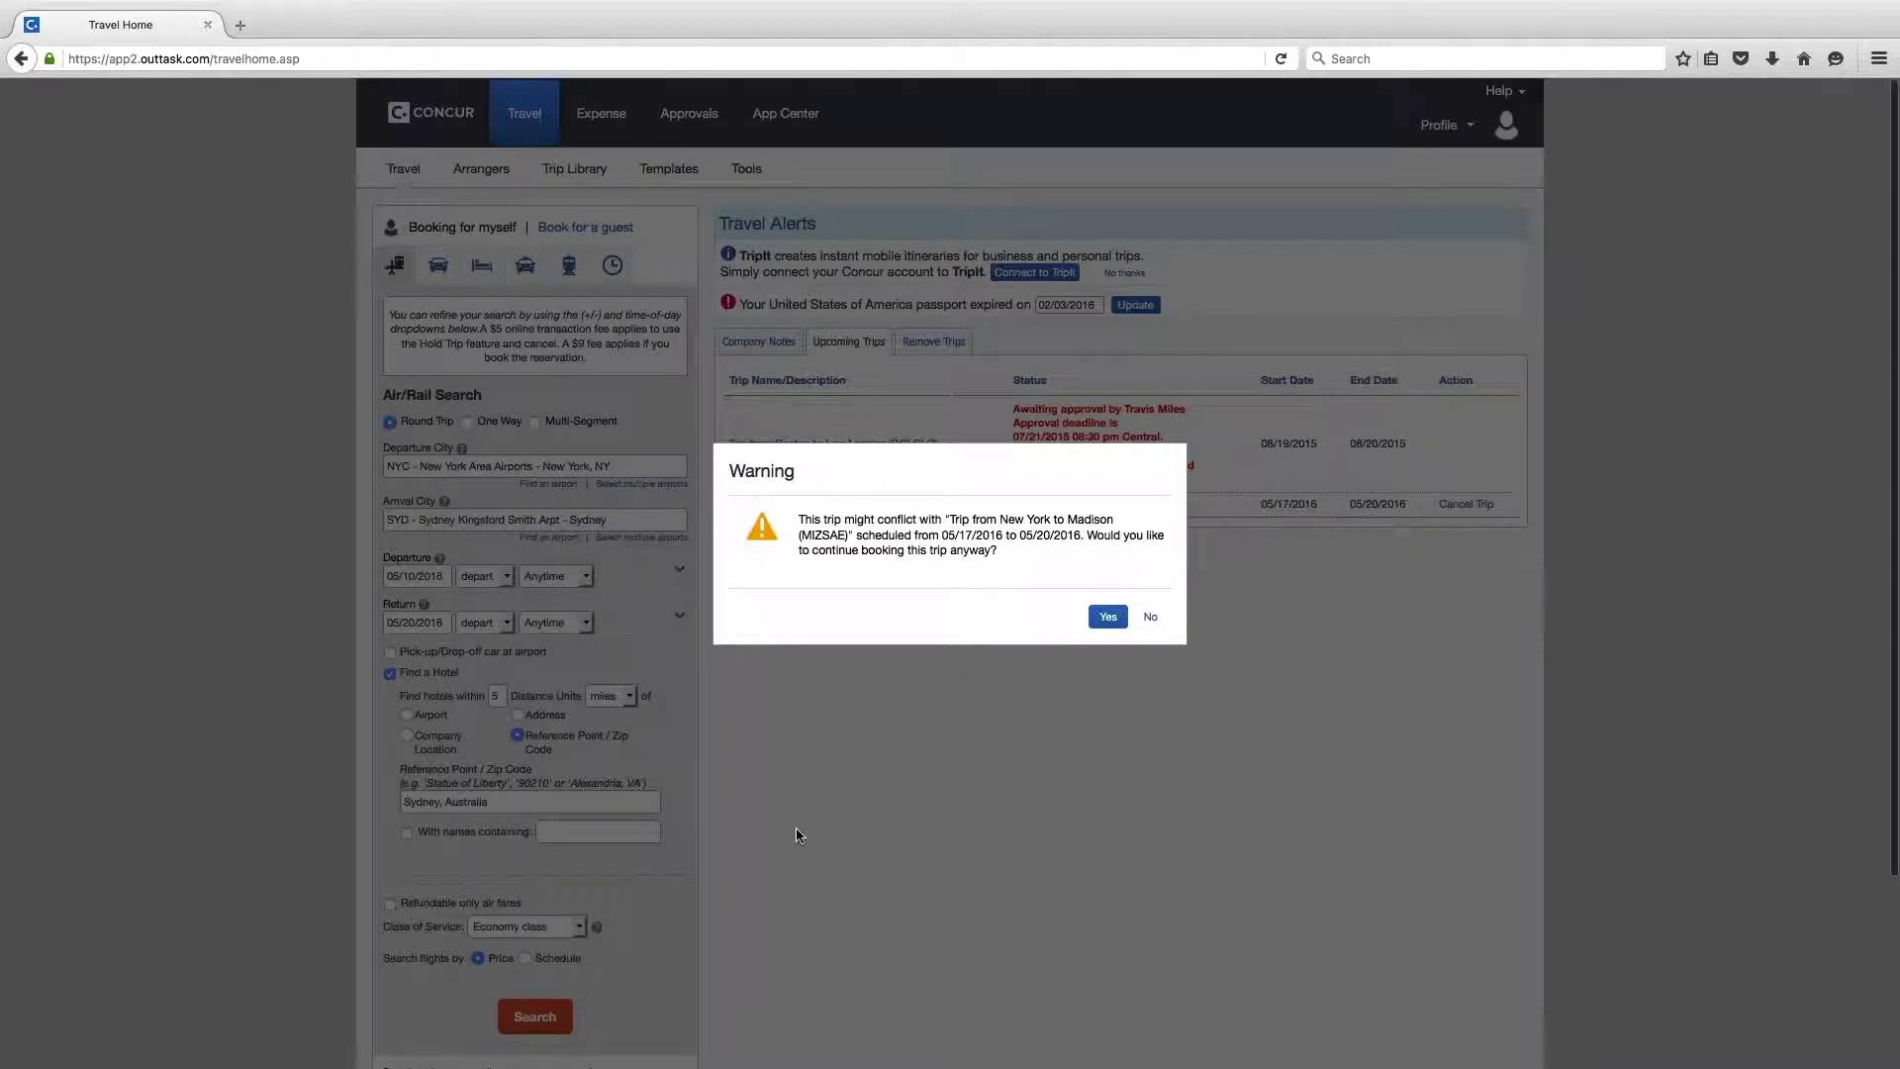
left_click(1107, 618)
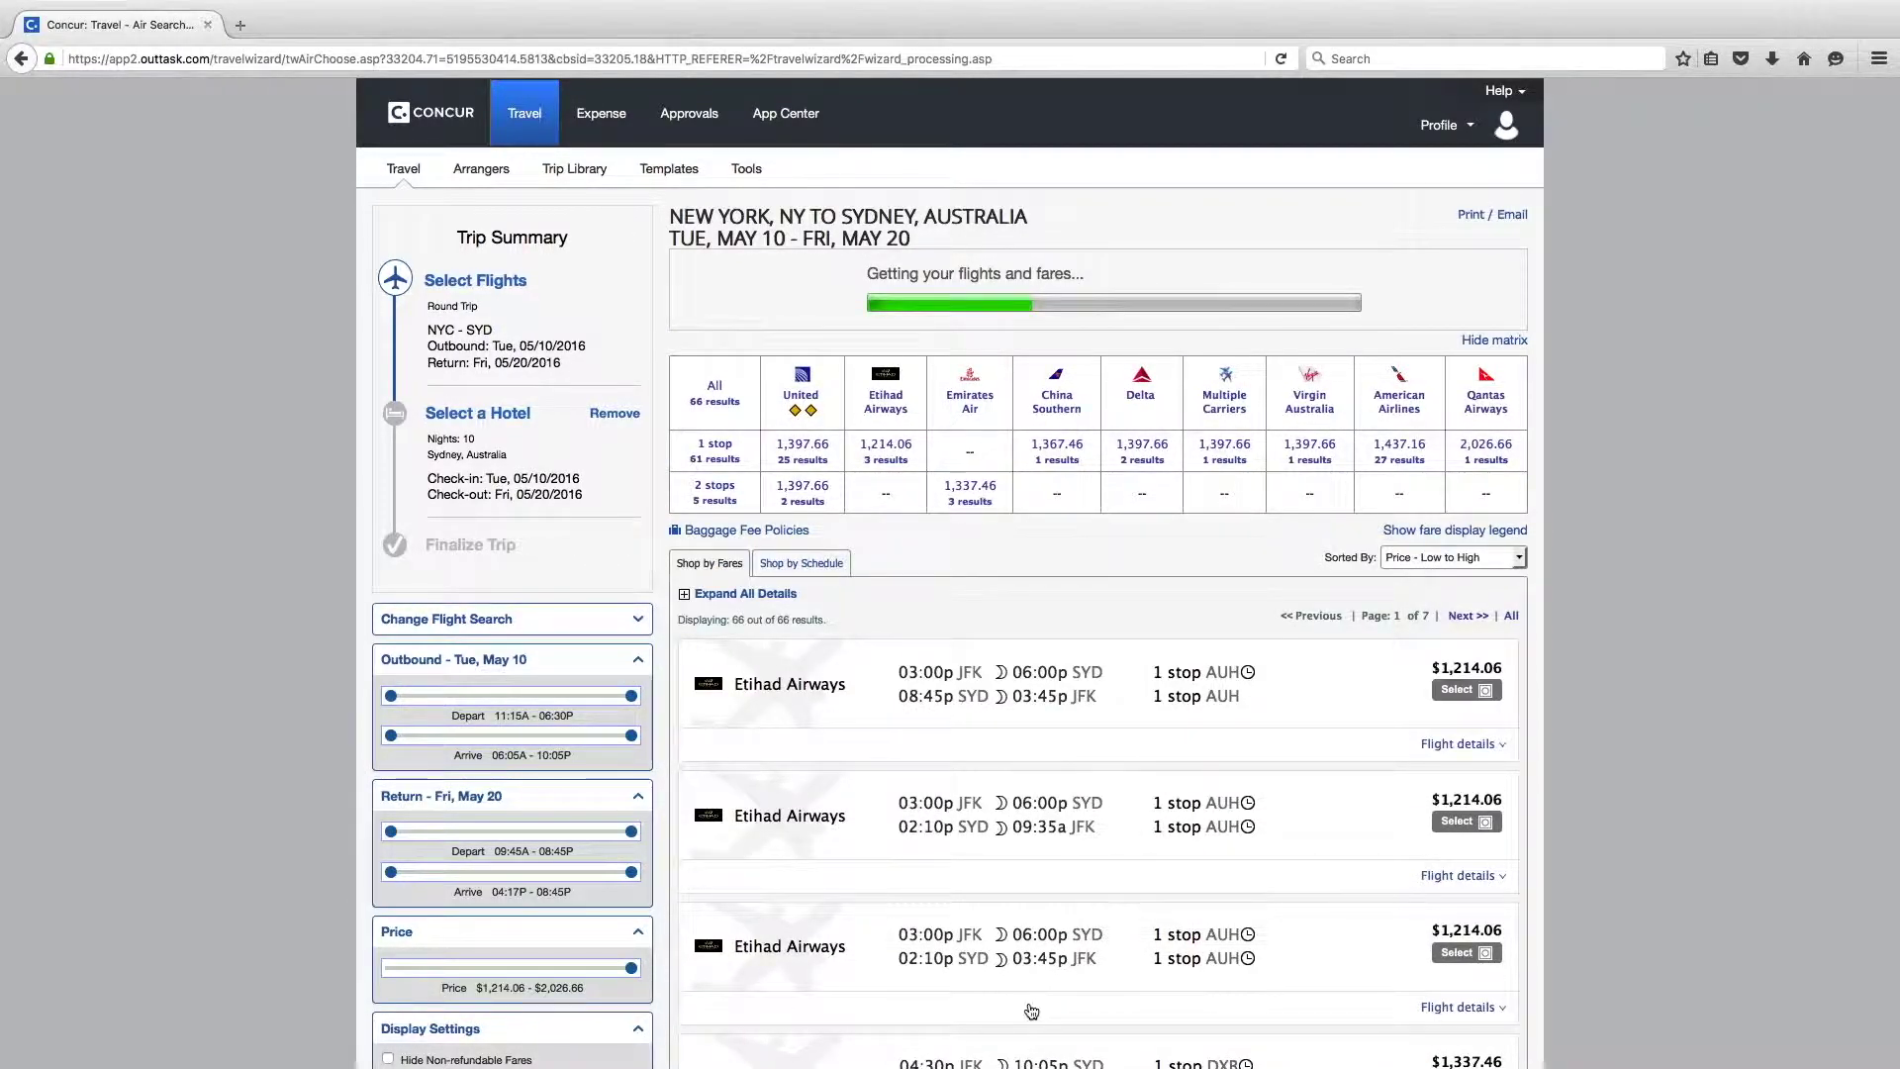
Step: Show the flight details of the first $1,214.06 Etihad Airways option and list its additional fares
left_click(1457, 745)
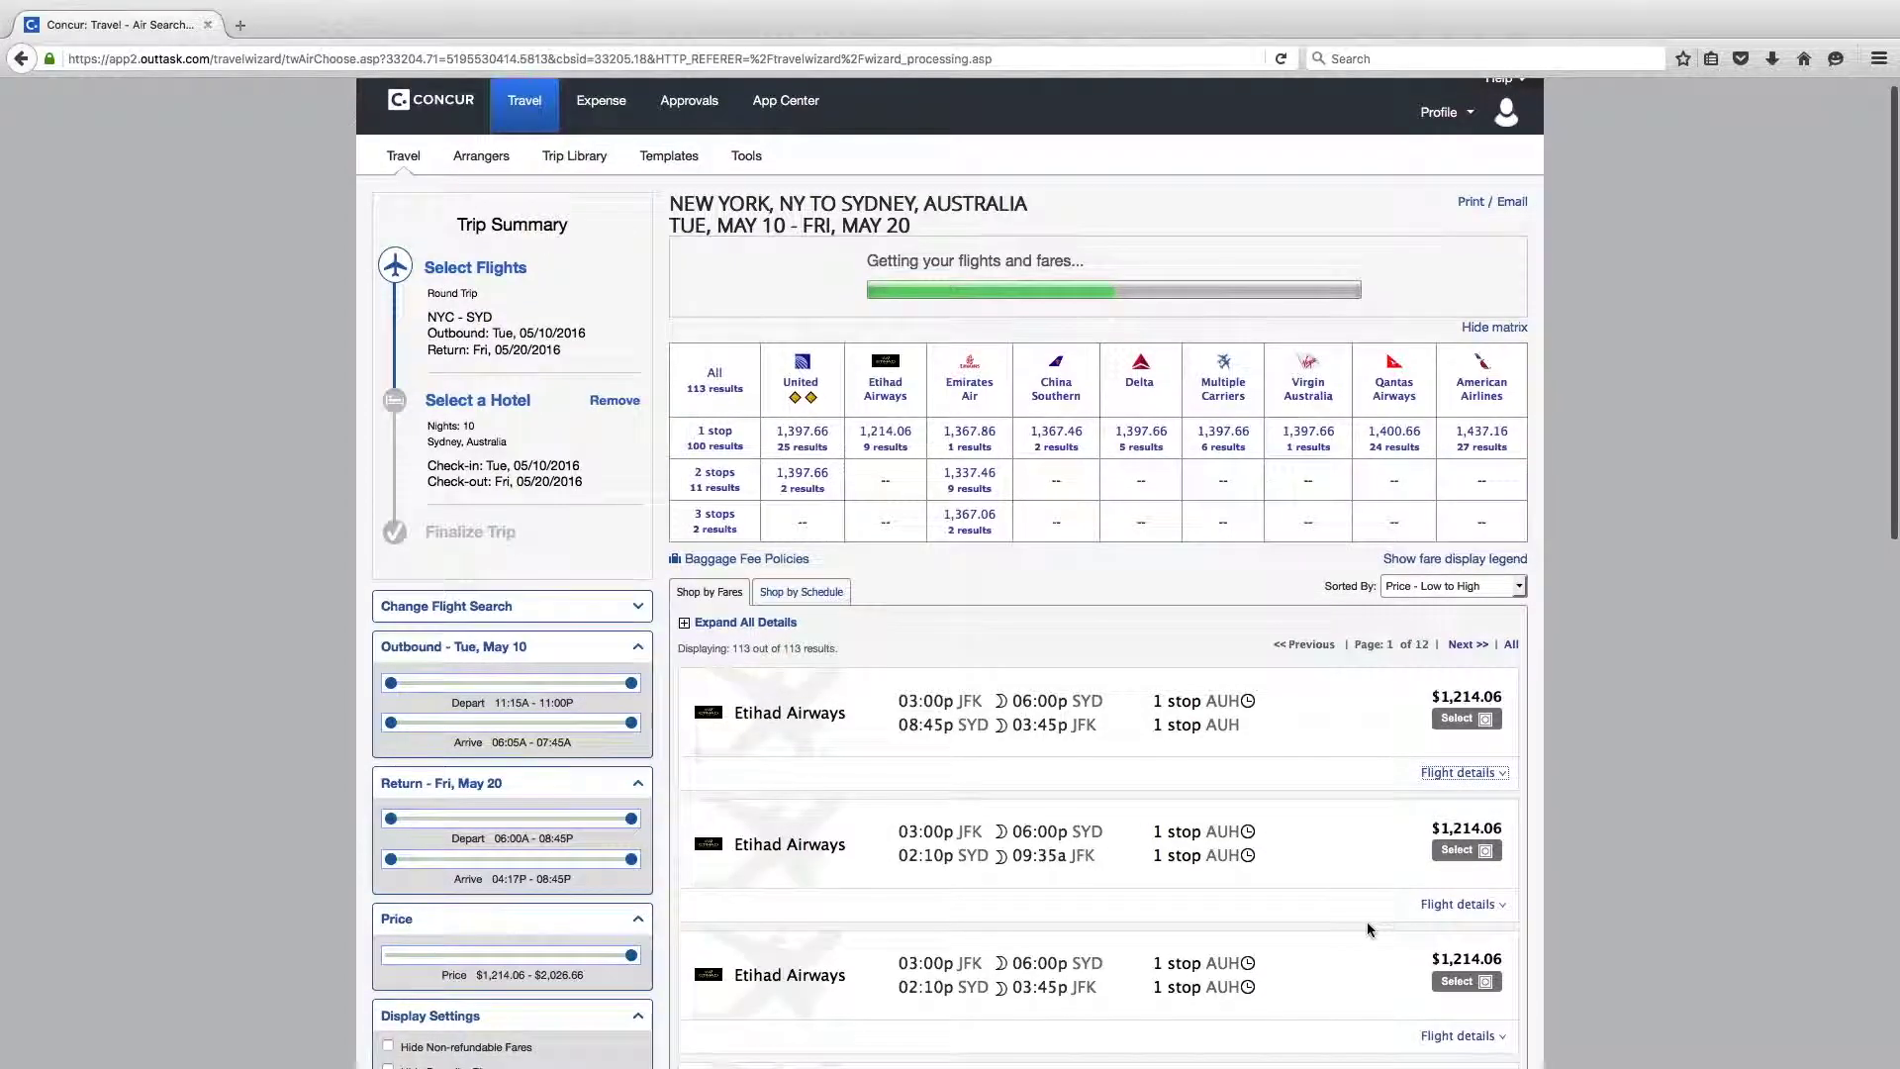
scroll(1364, 881, "down", 3)
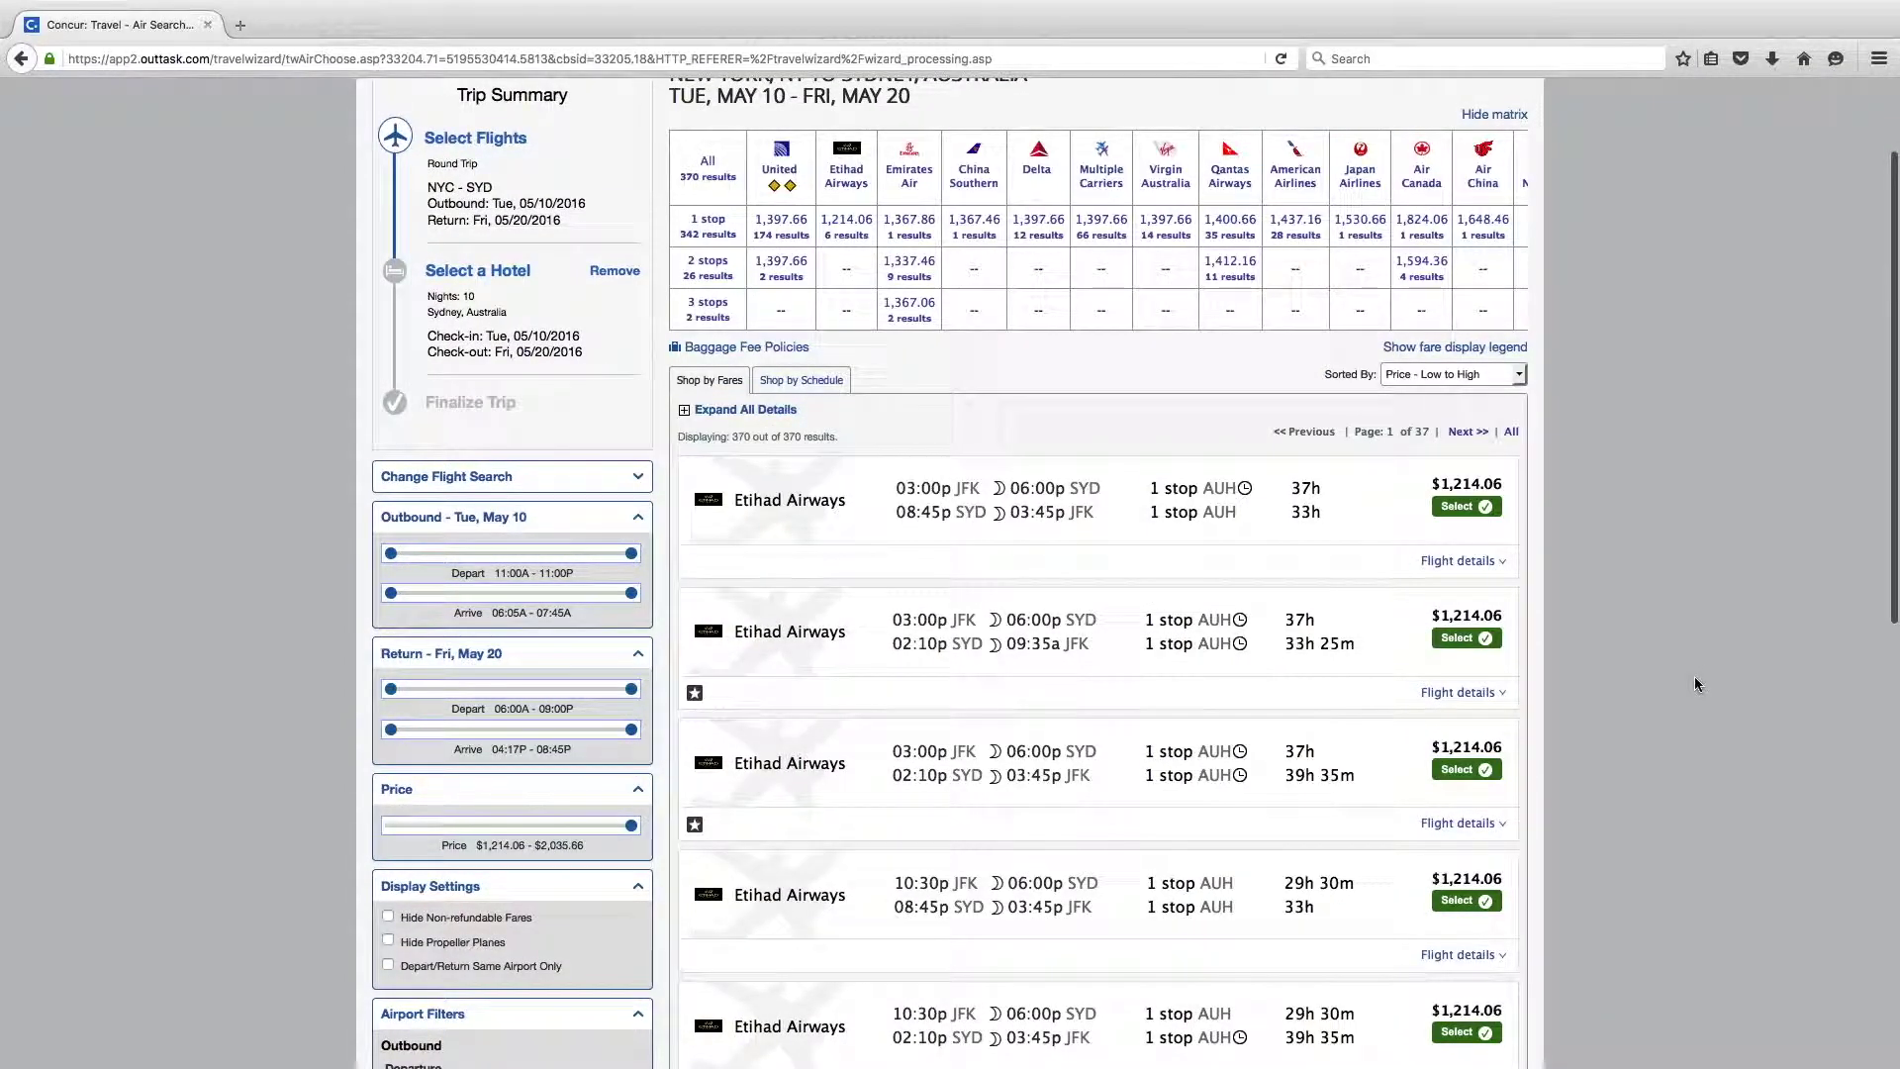
scroll(1692, 661, "up", 3)
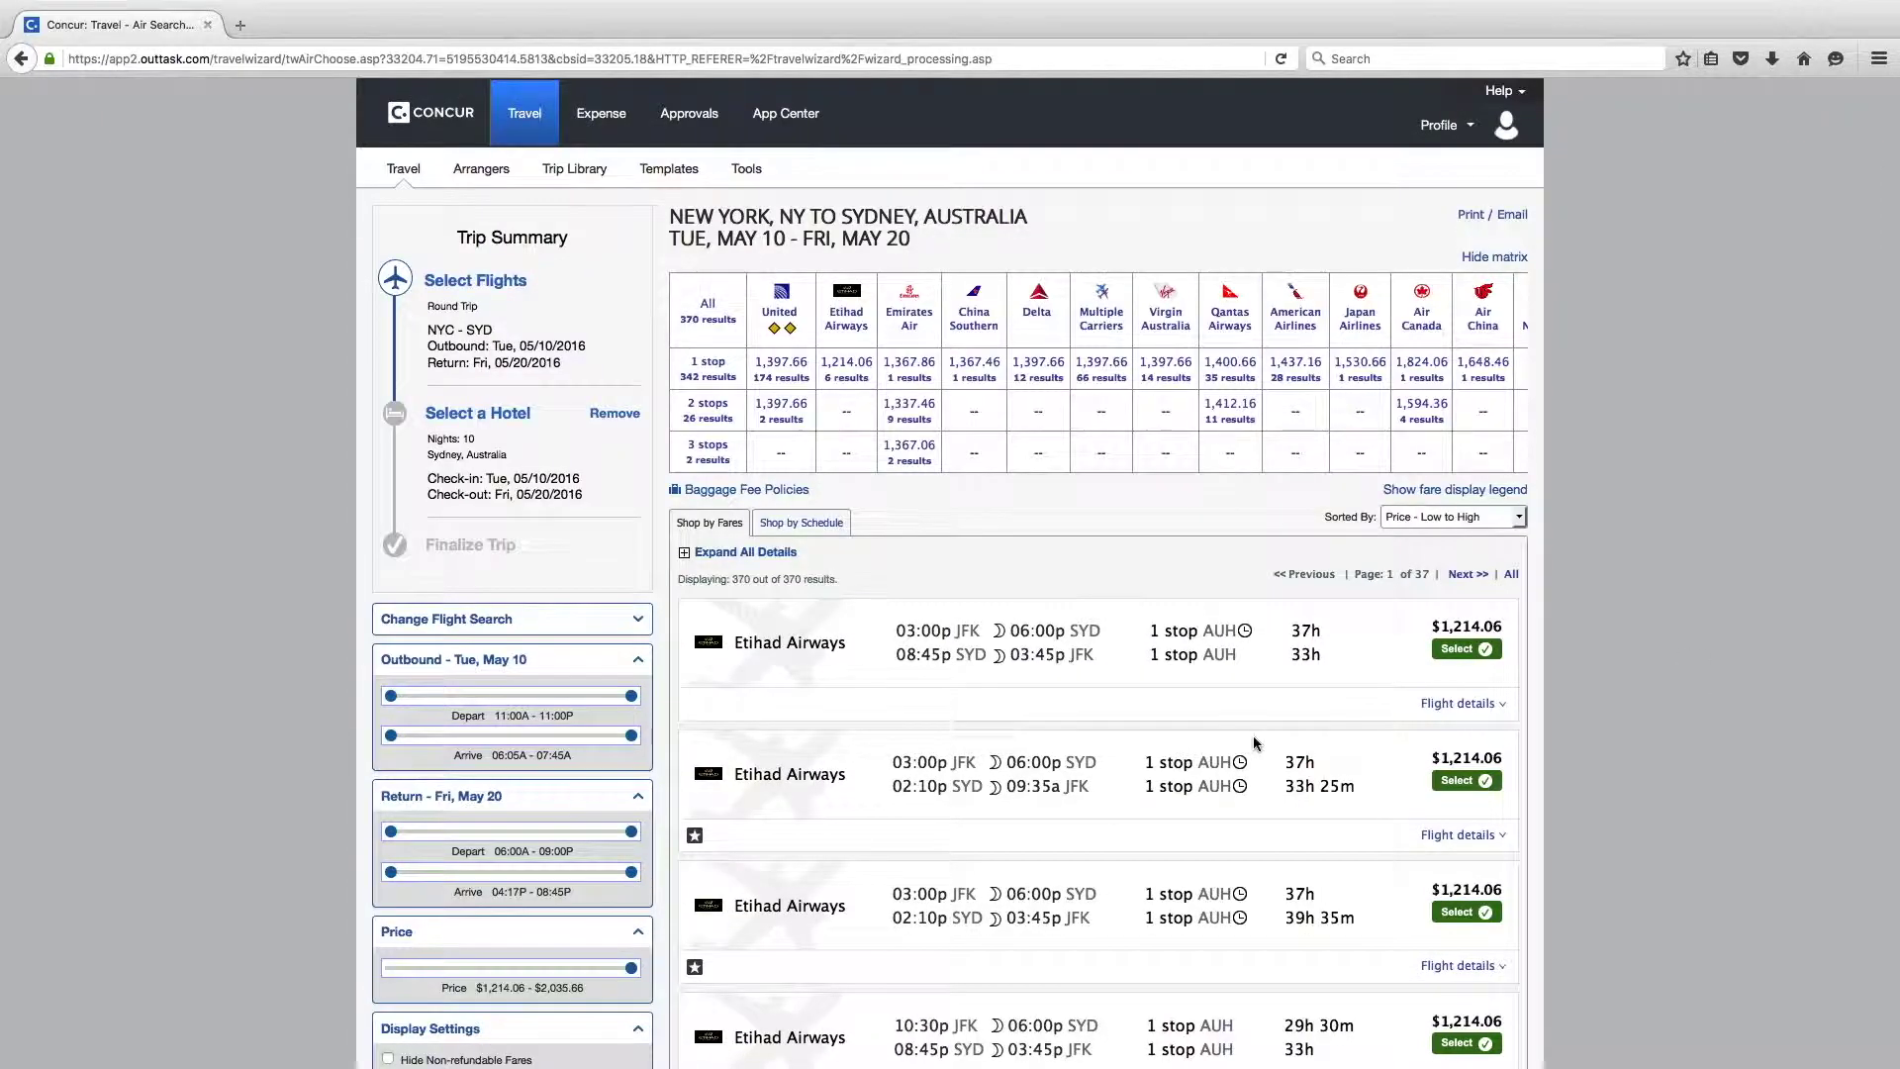
left_click(1453, 704)
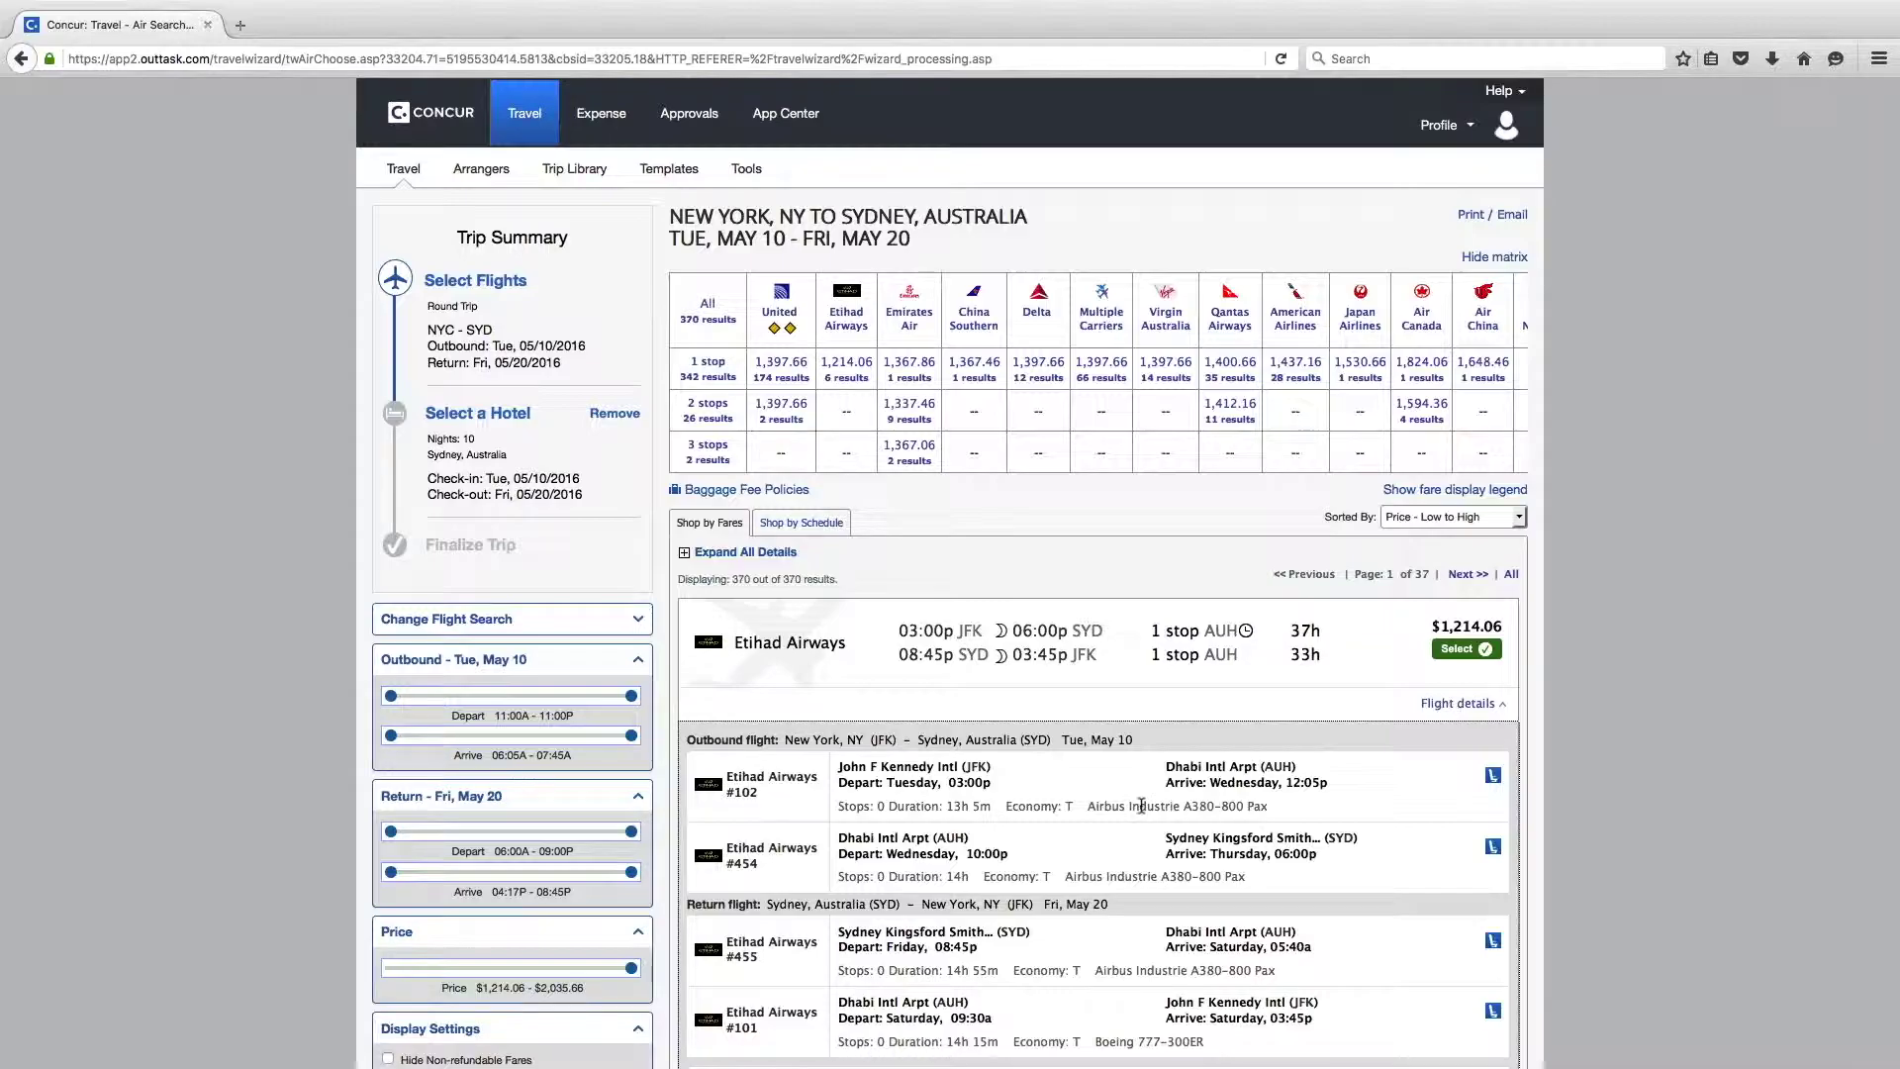
scroll(1149, 878, "down", 2)
scroll(1148, 878, "down", 6)
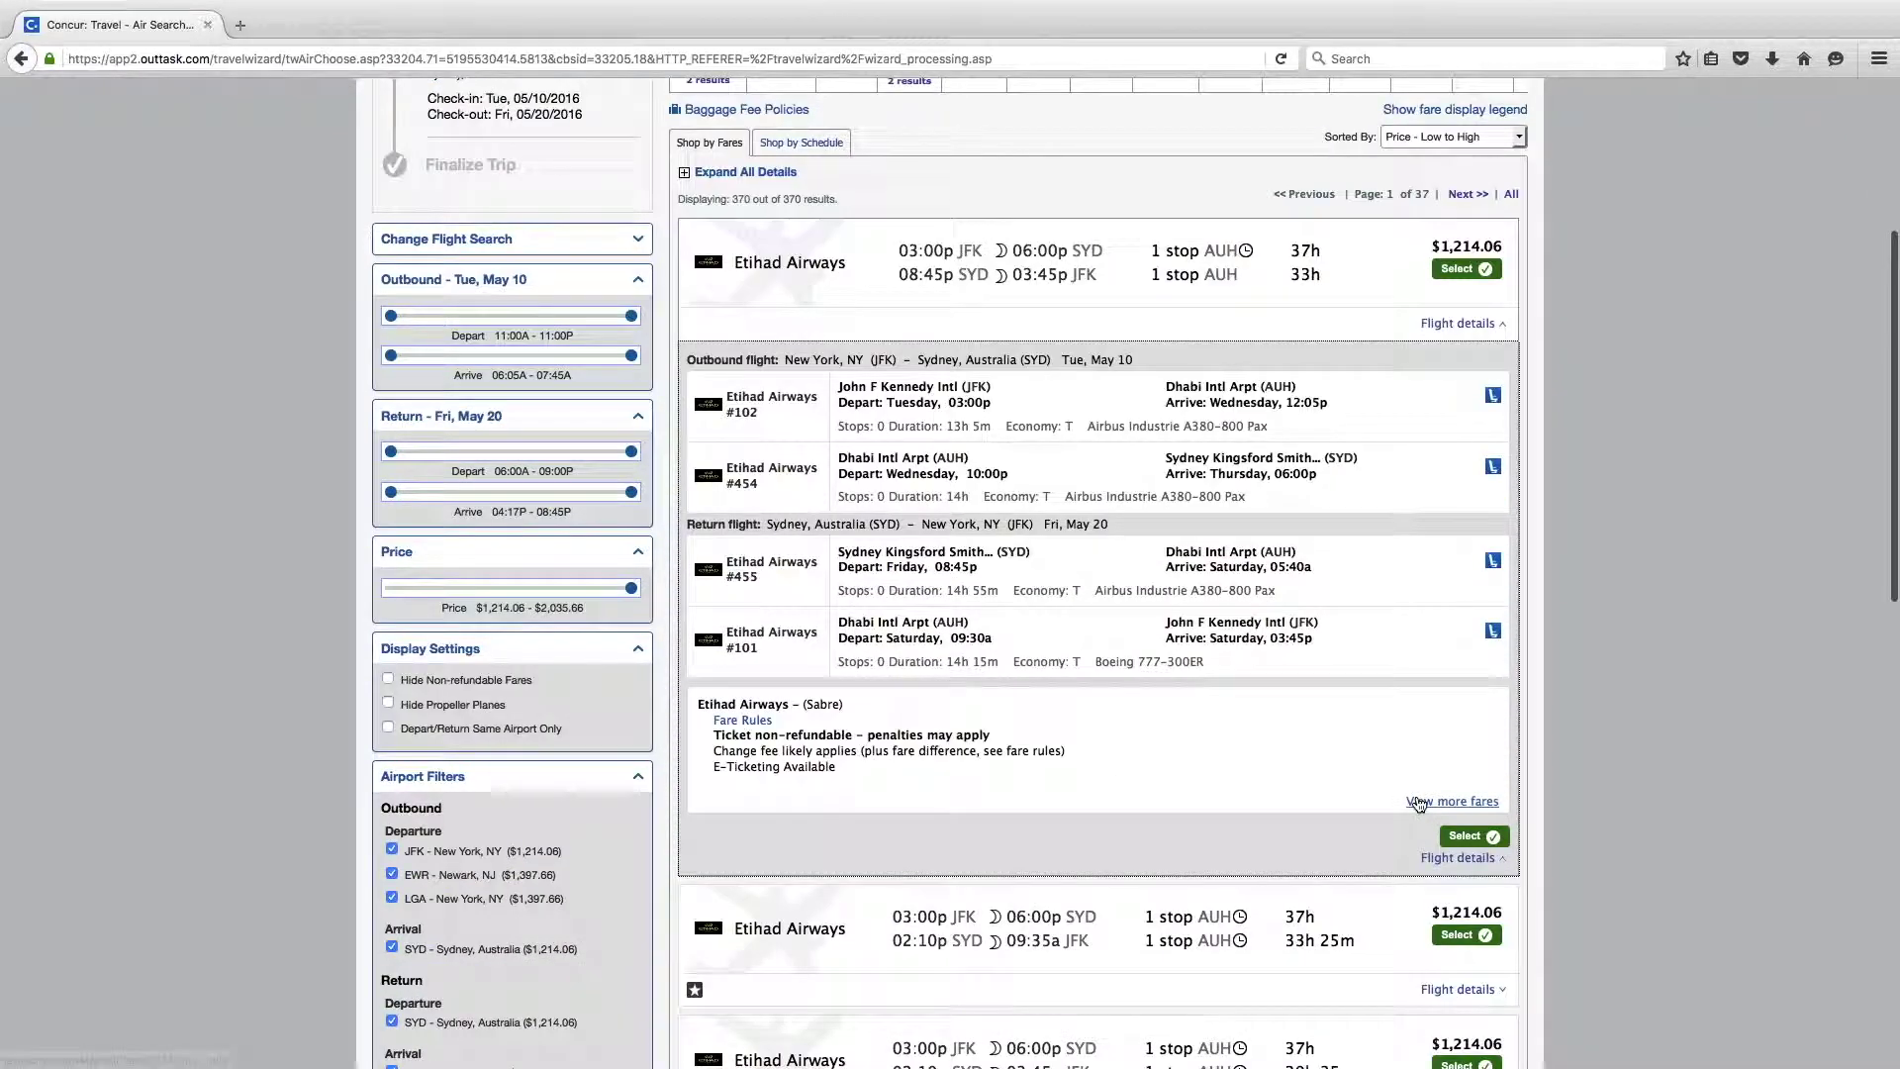
left_click(1422, 802)
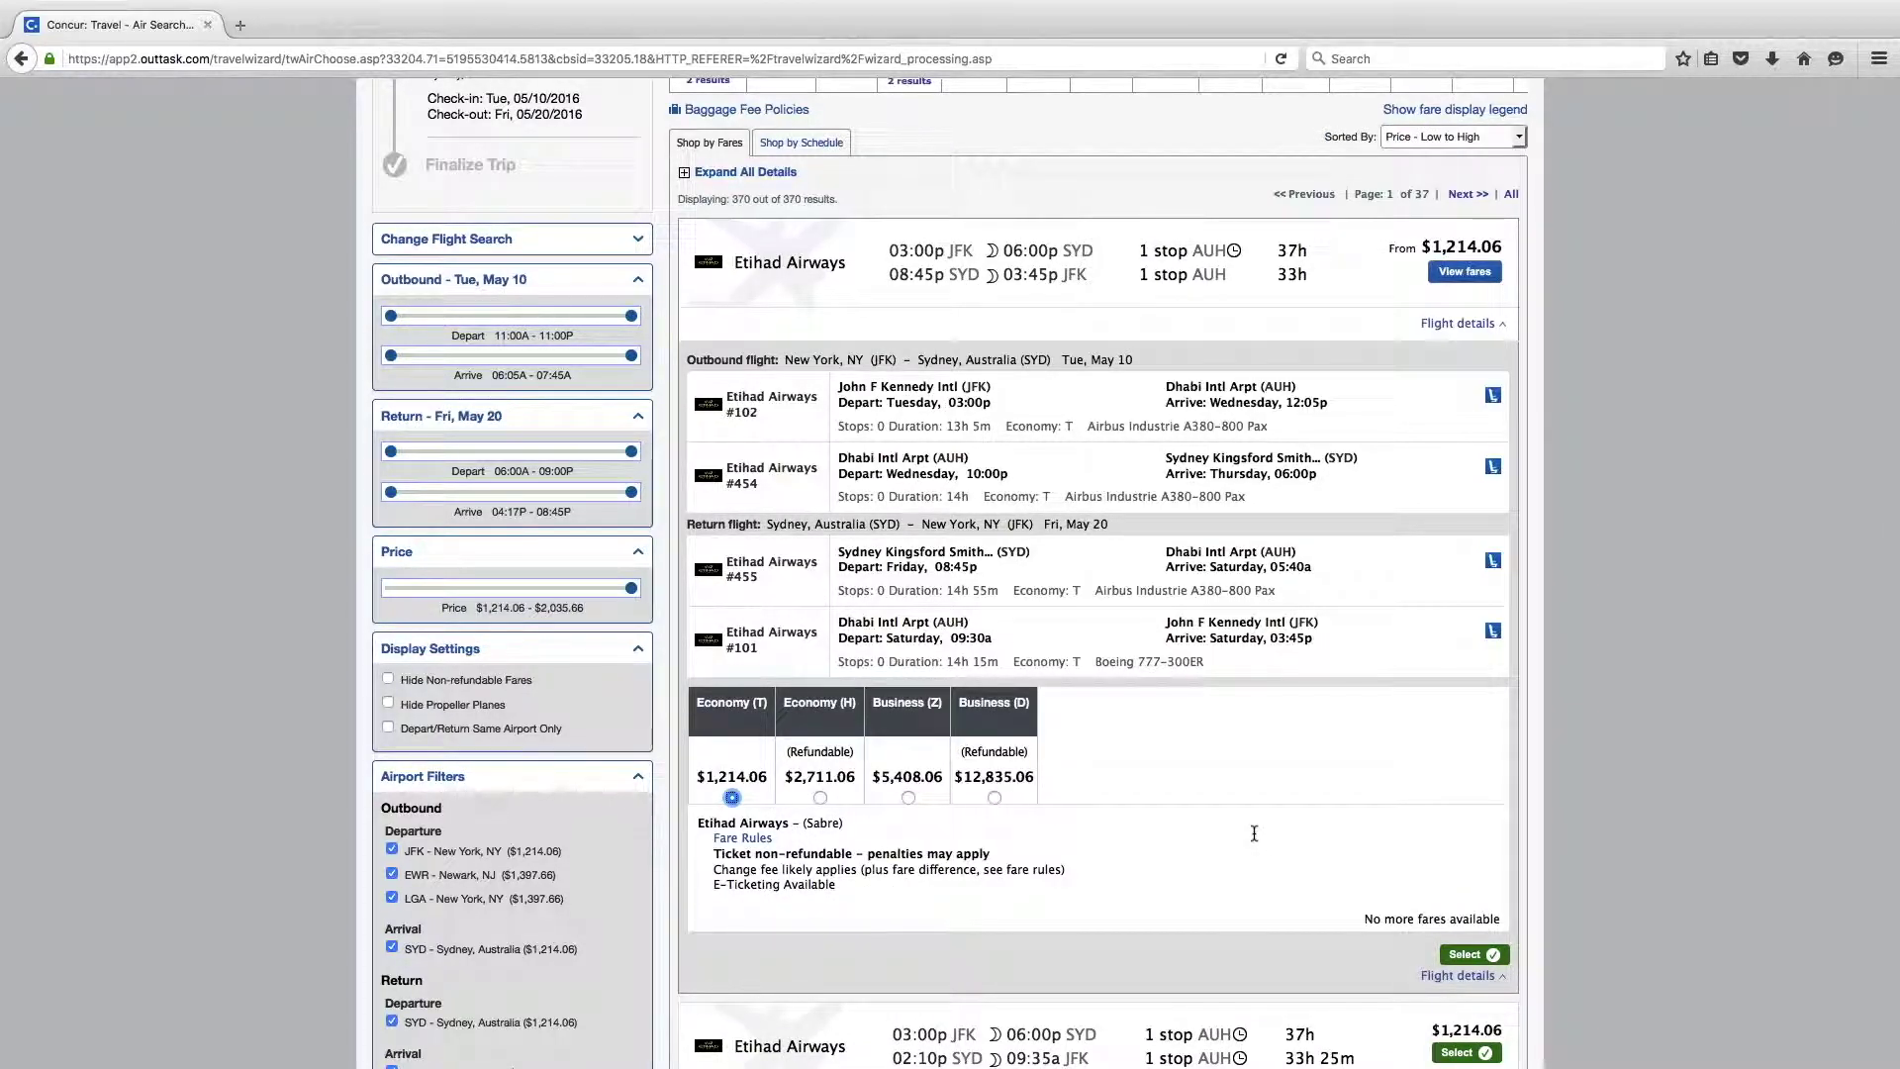
Step: Examine the time, price, display and airport filters, the options for changing the flight search, and the list of flights
scroll(1714, 531, "up", 7)
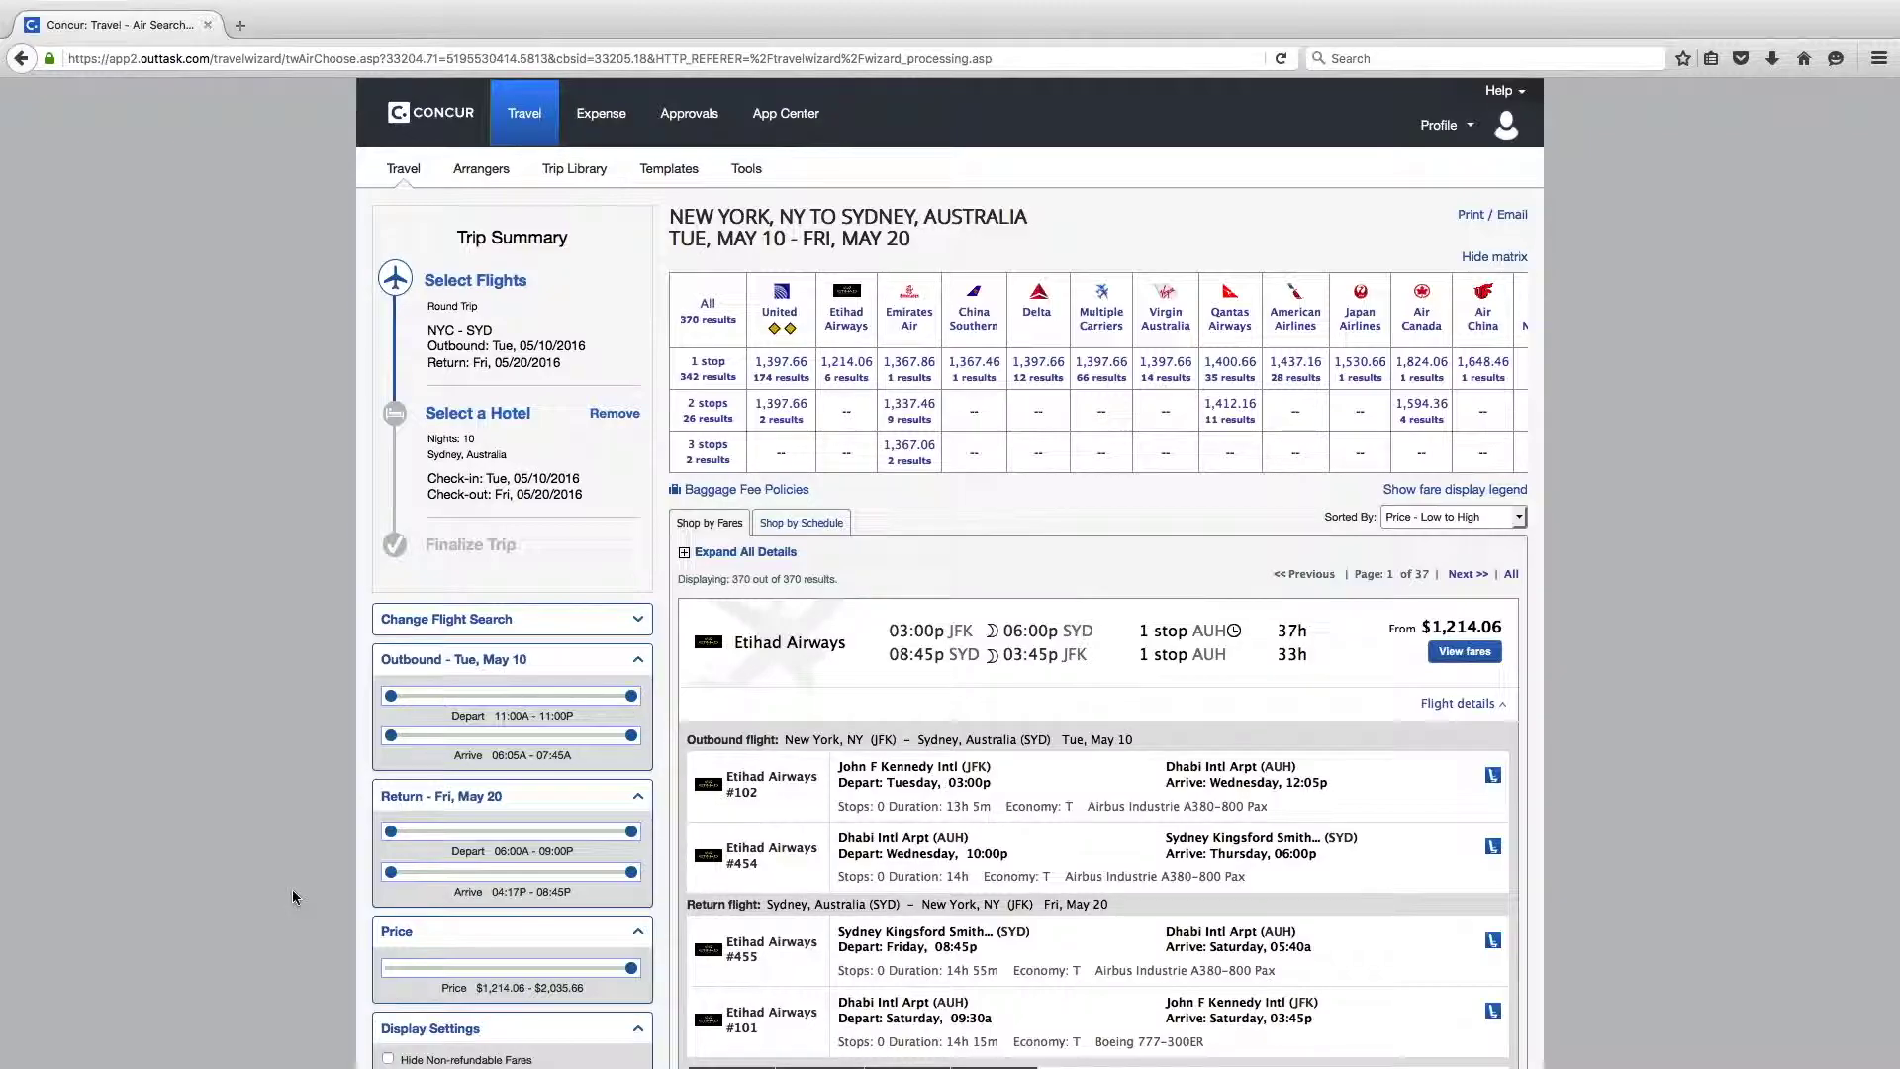
scroll(295, 871, "down", 3)
scroll(299, 903, "down", 7)
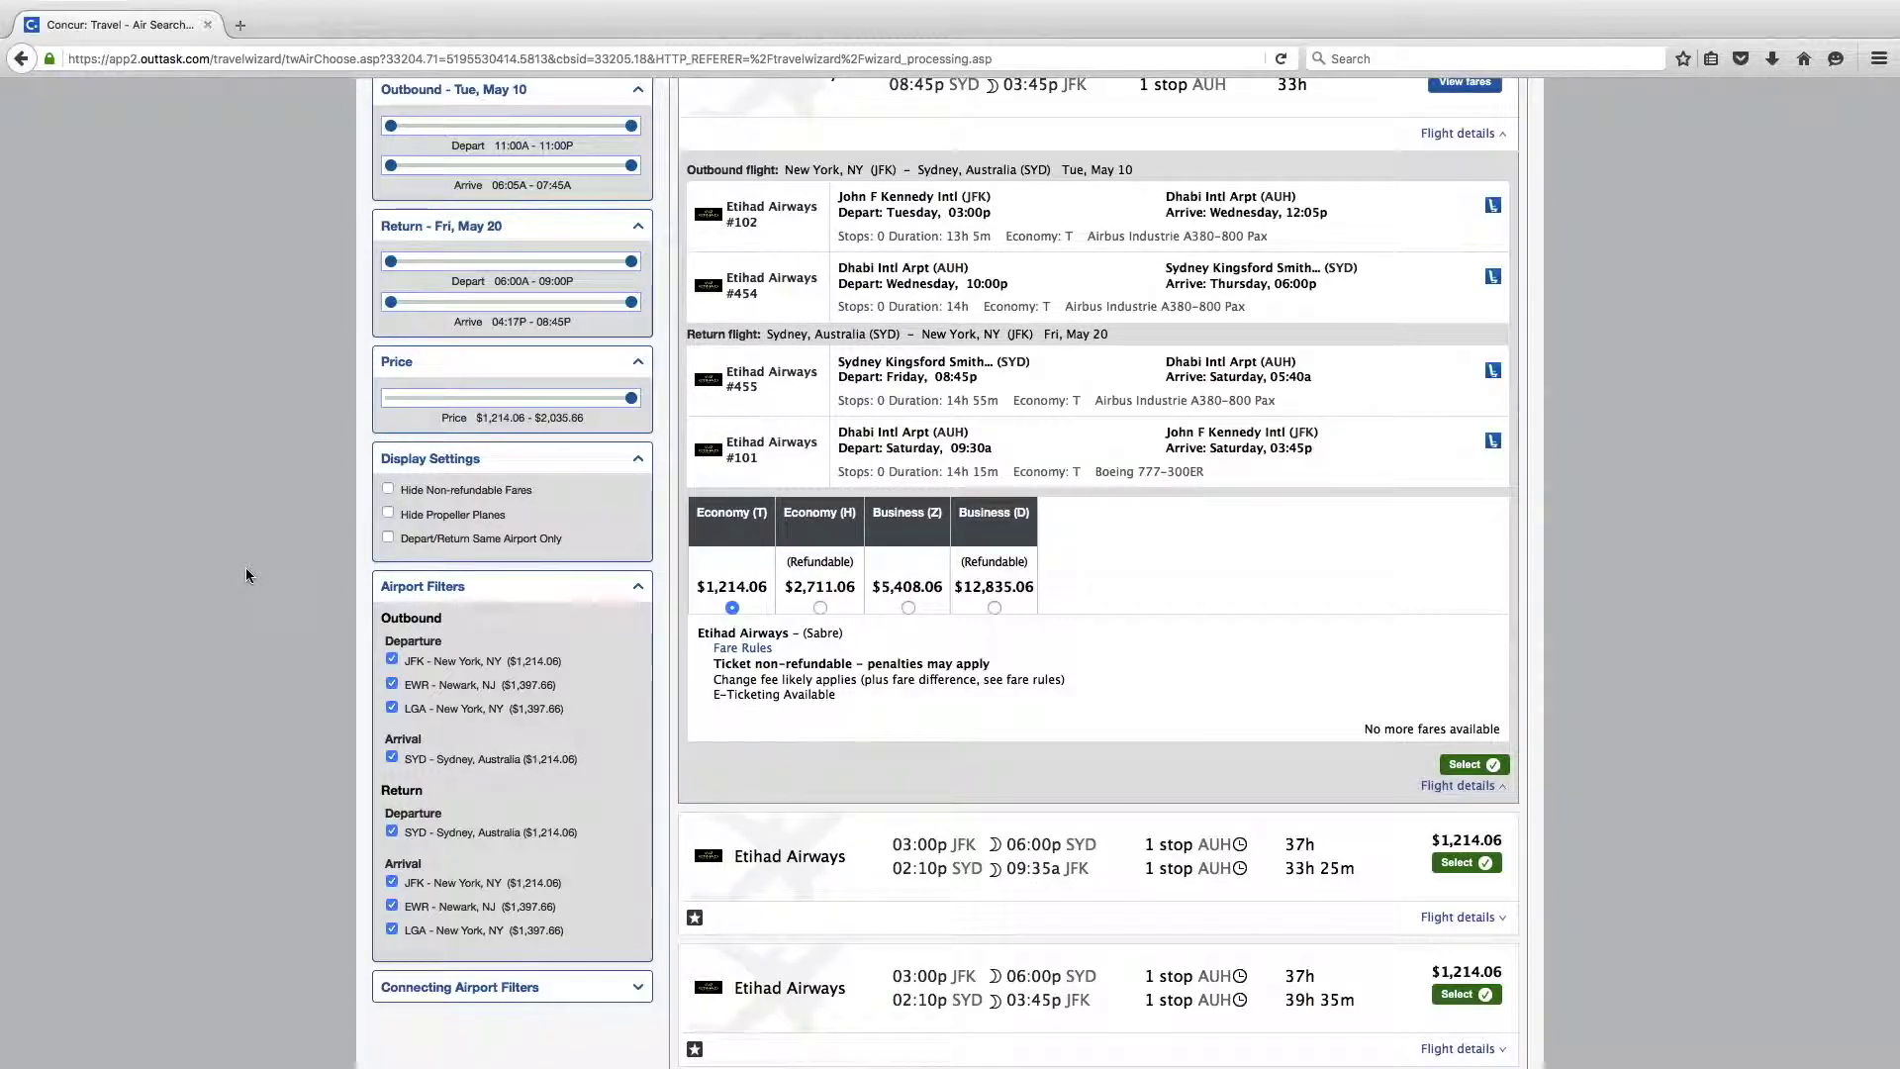
scroll(251, 585, "up", 6)
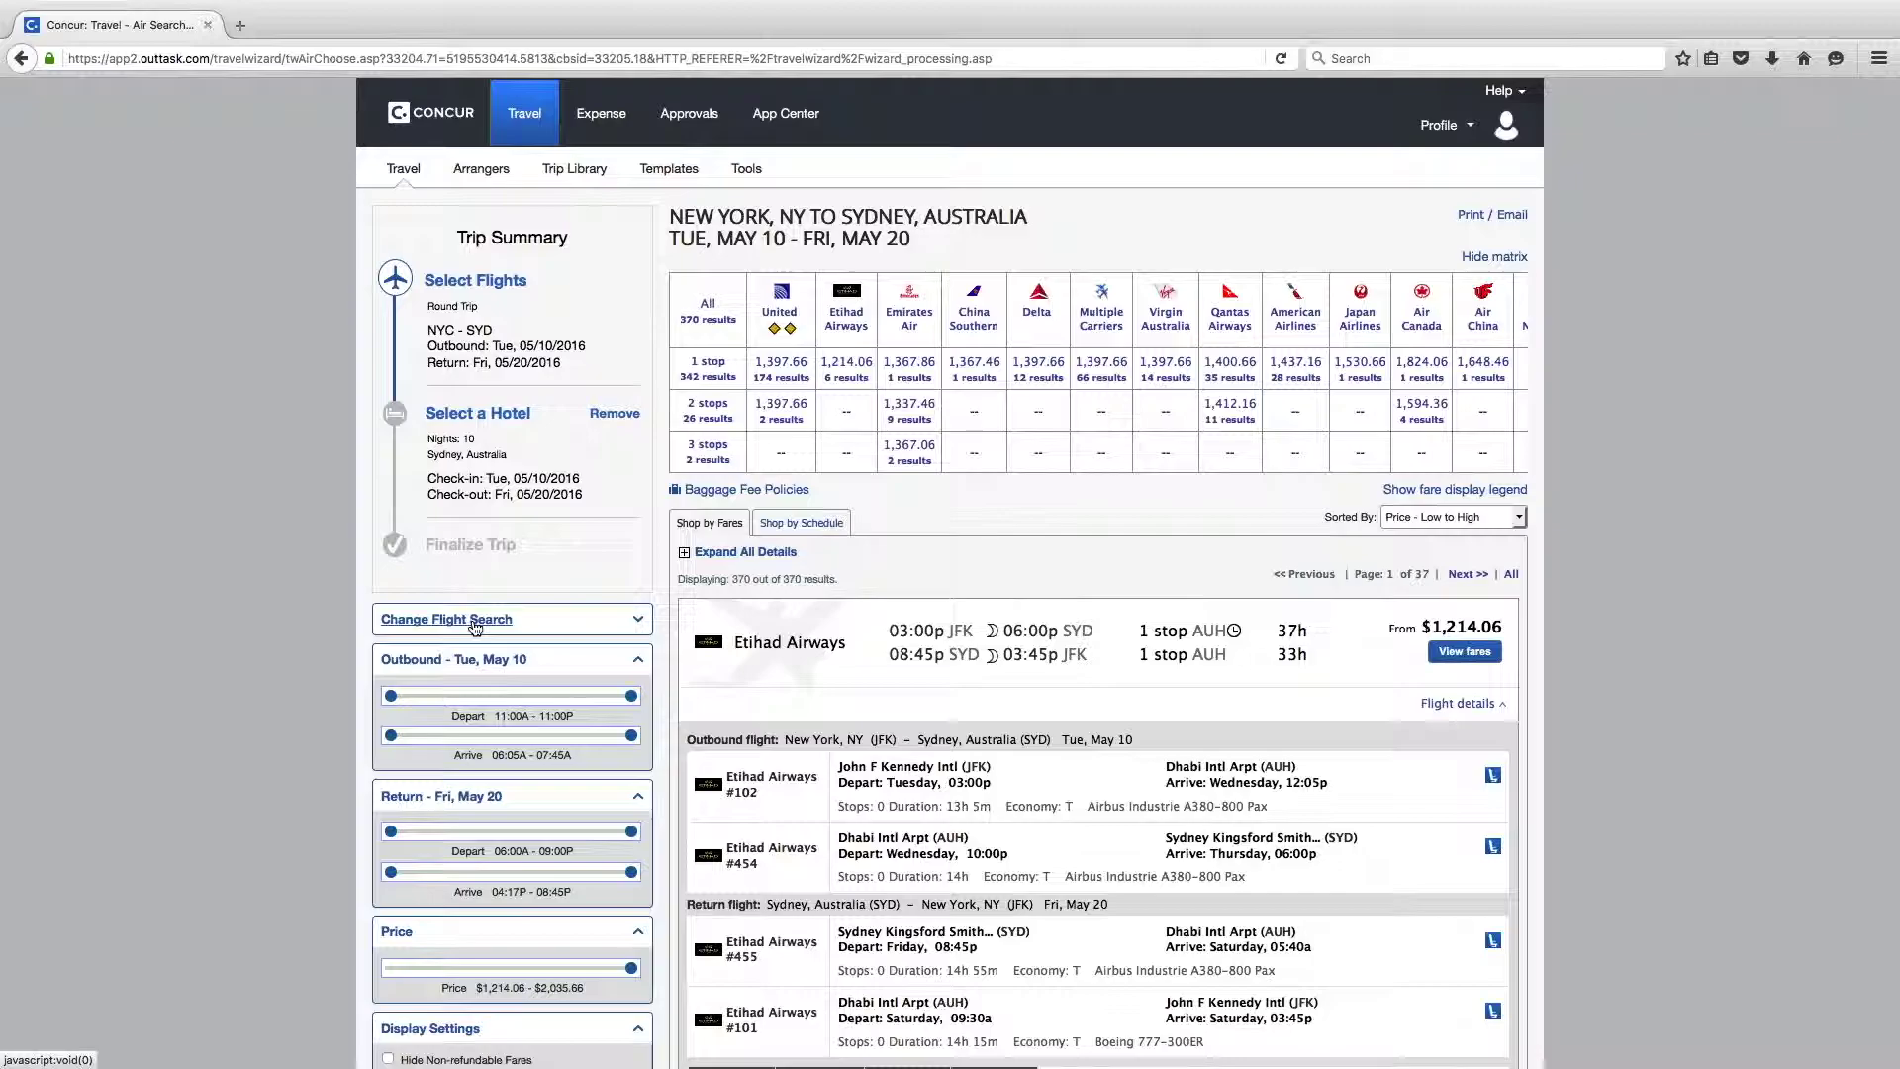
left_click(475, 621)
scroll(270, 909, "down", 1)
scroll(269, 911, "down", 6)
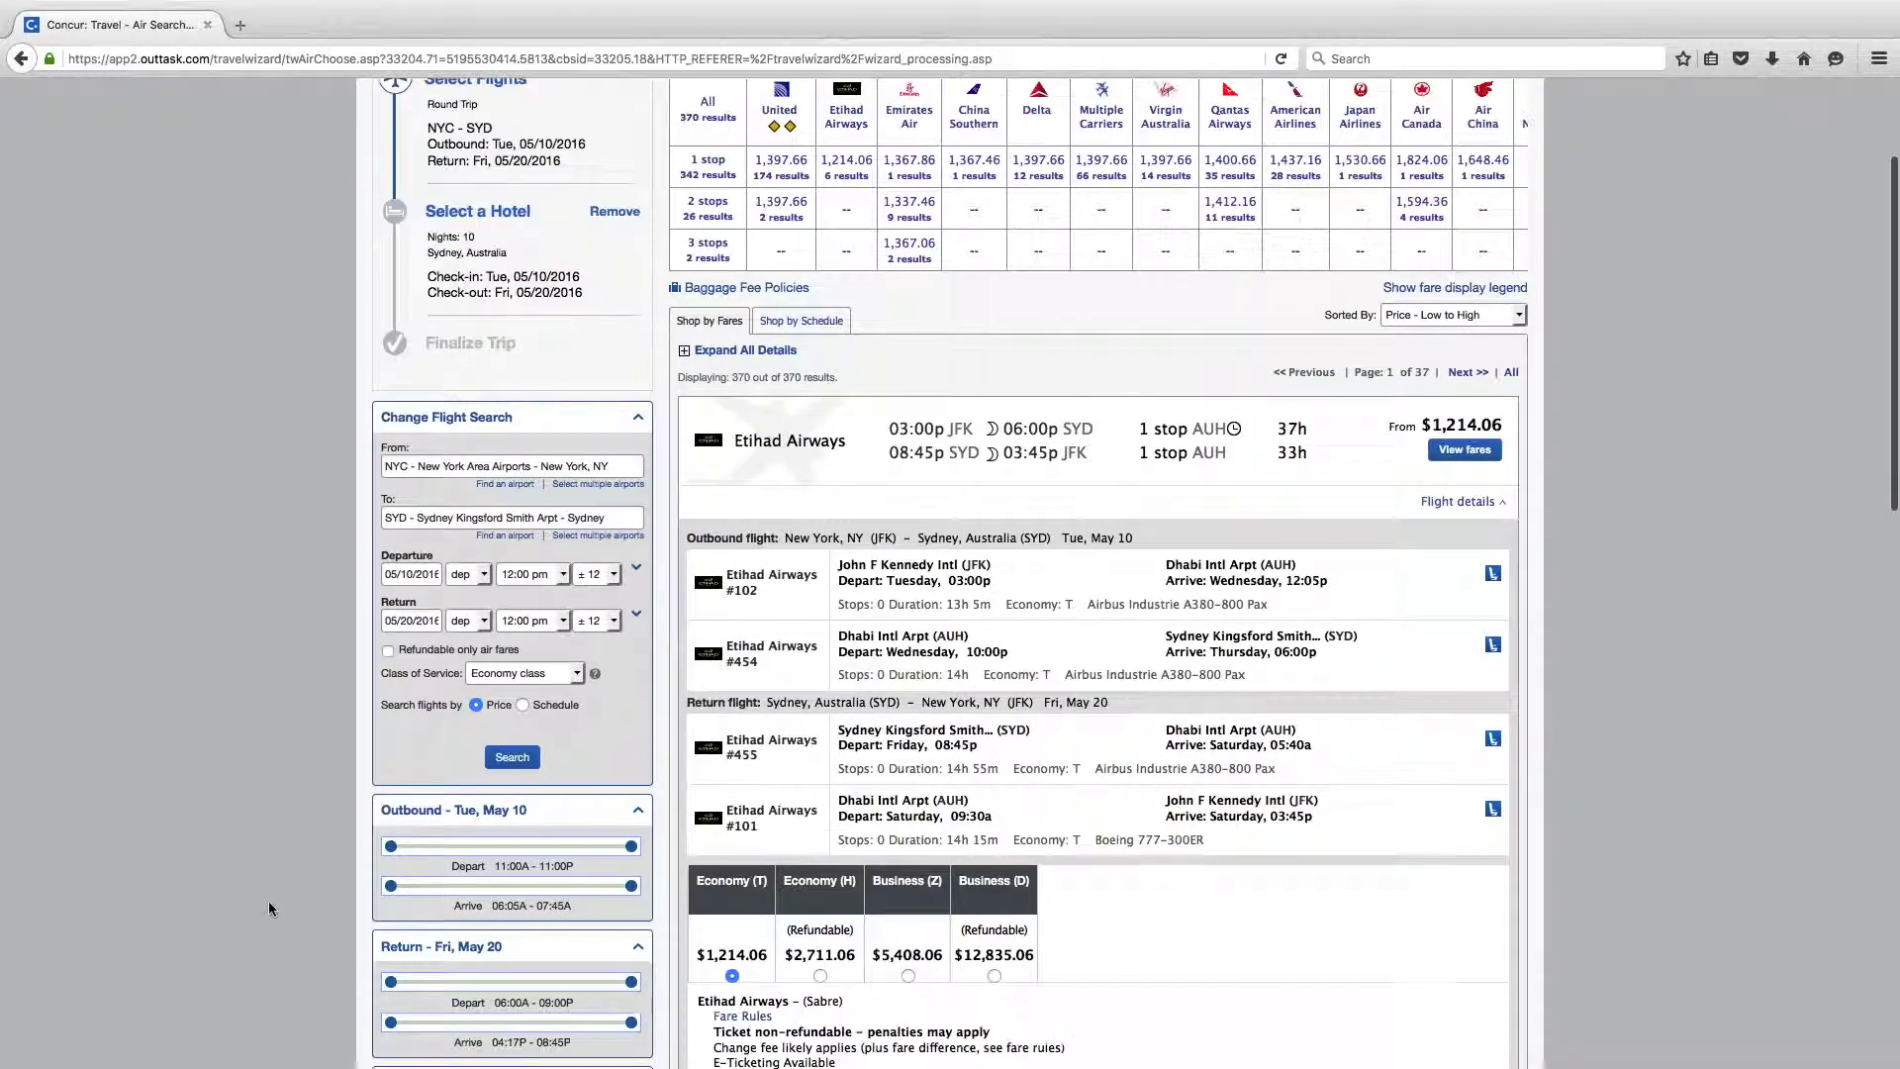
scroll(290, 950, "down", 5)
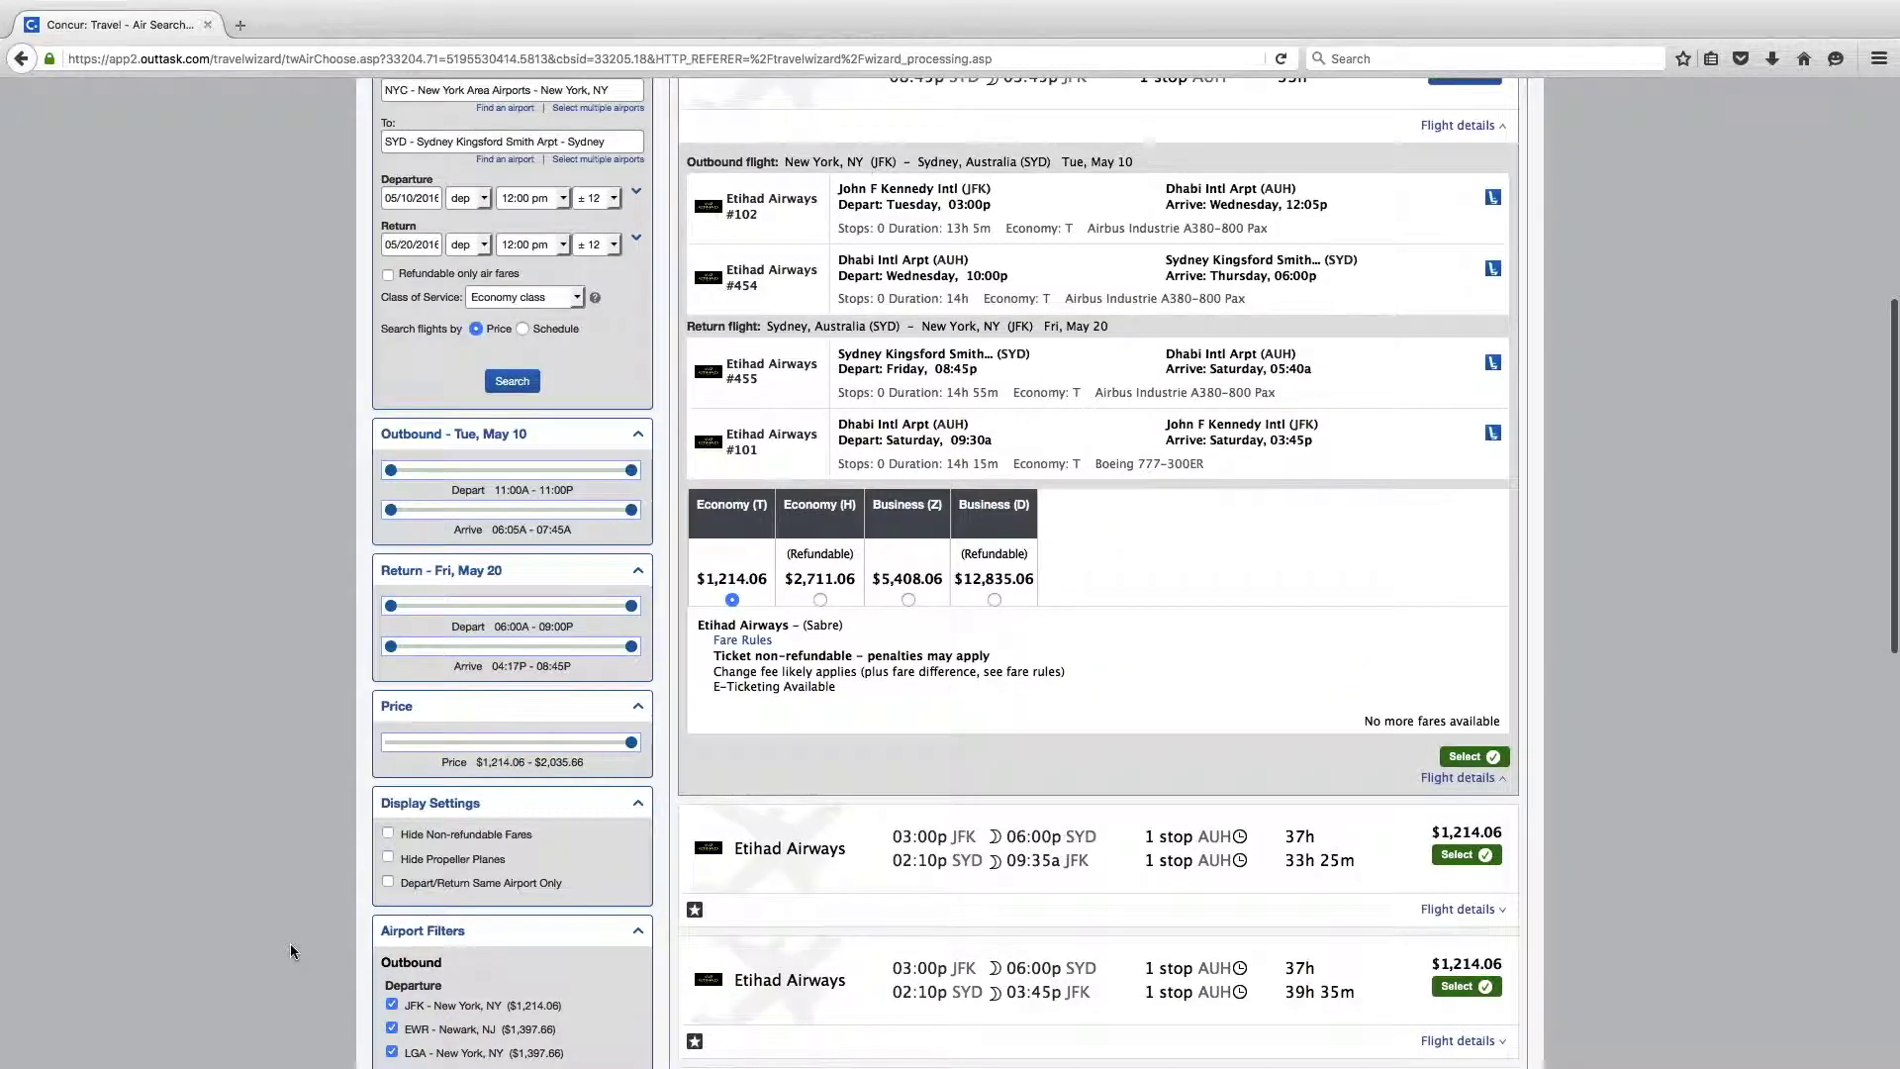
scroll(293, 945, "down", 1)
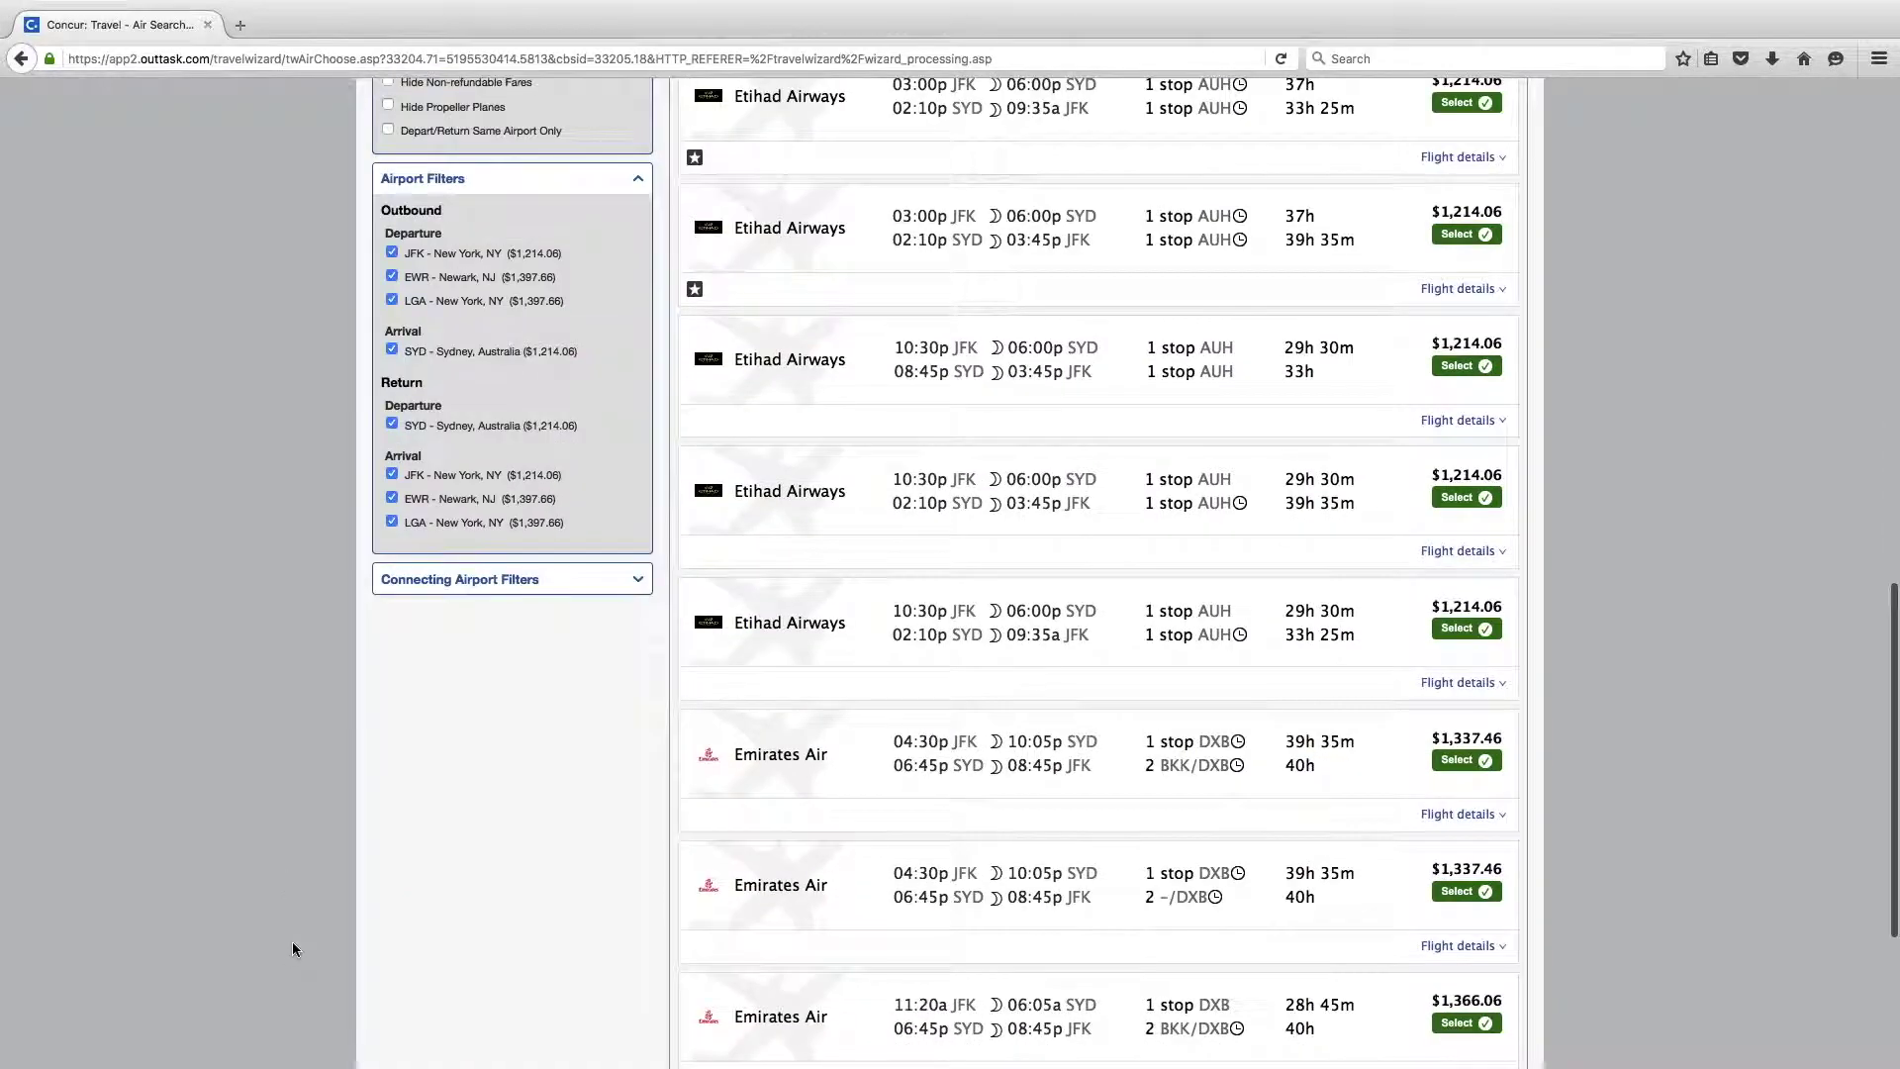
scroll(291, 876, "down", 4)
scroll(584, 570, "up", 2)
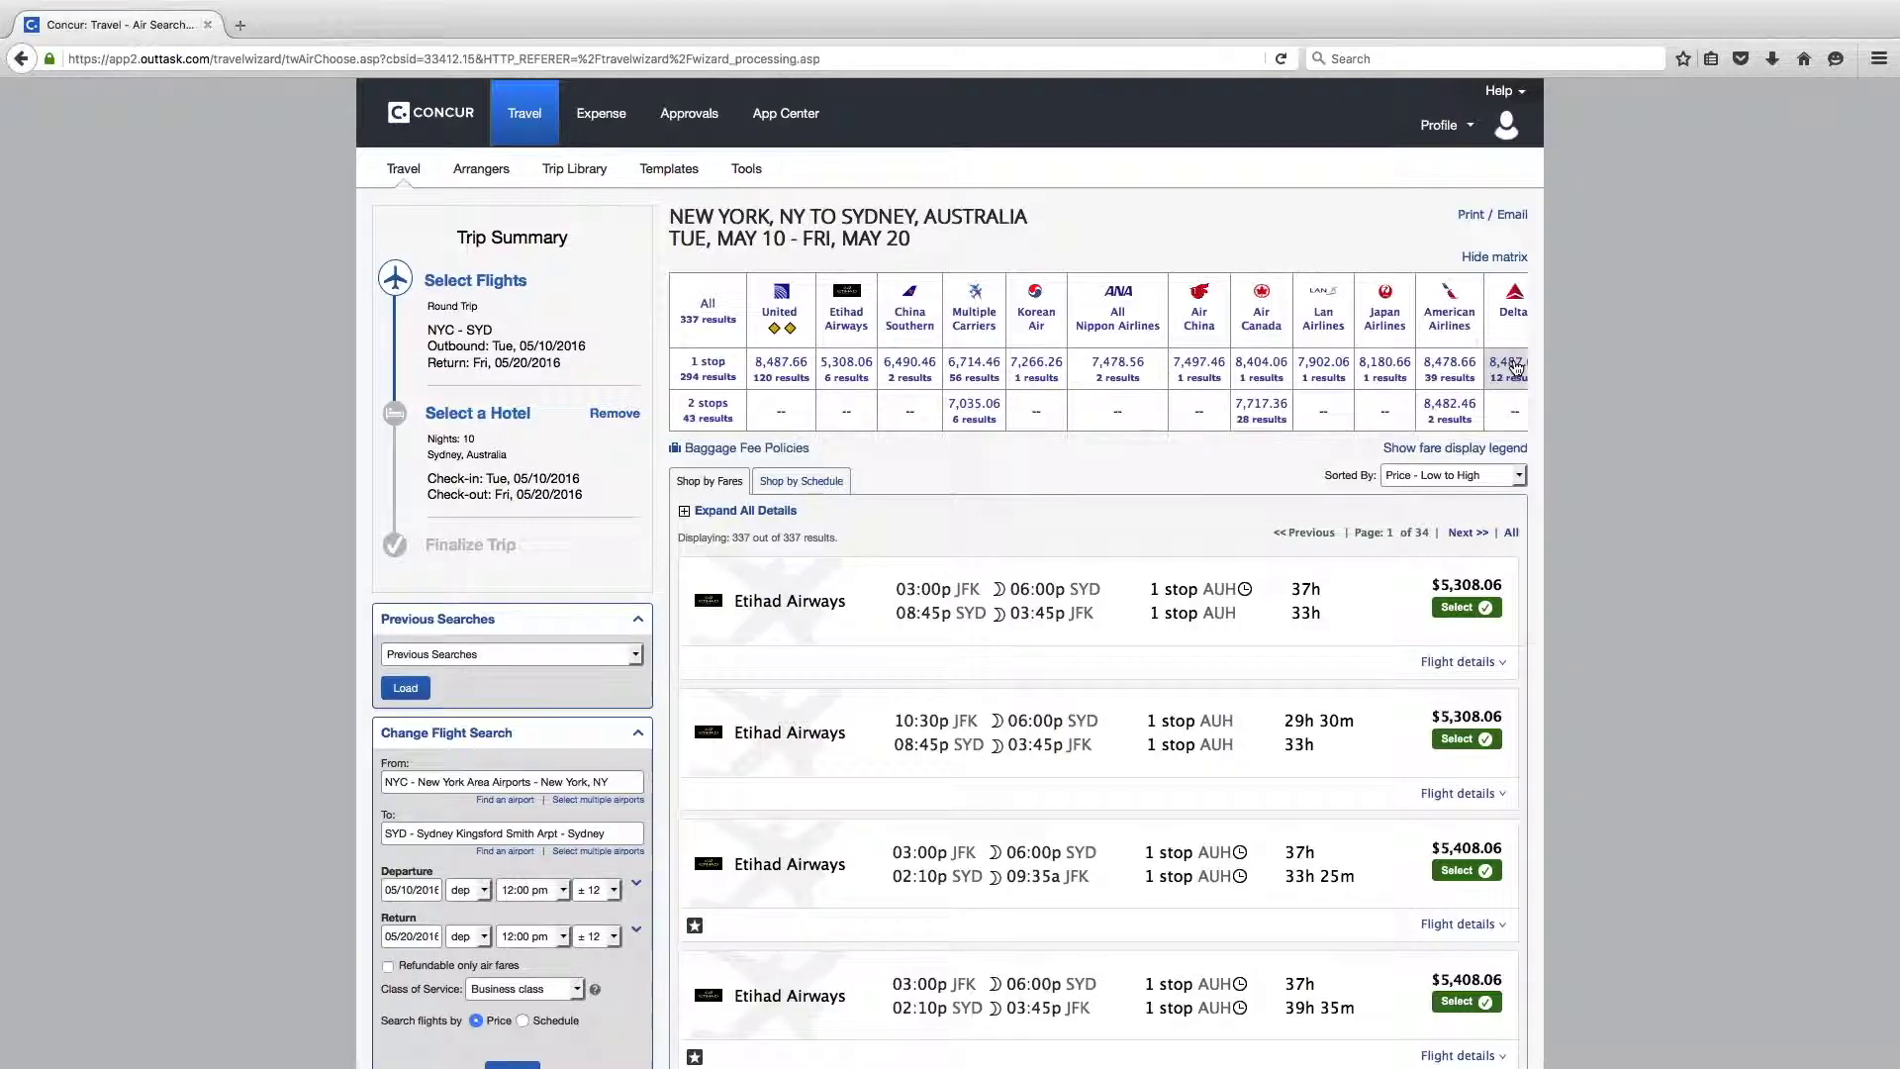
Step: Narrow the results to one-stop Delta flights and select the first $8,487.66 fare, giving Preferred Airline as the policy violation reason
left_click(1512, 367)
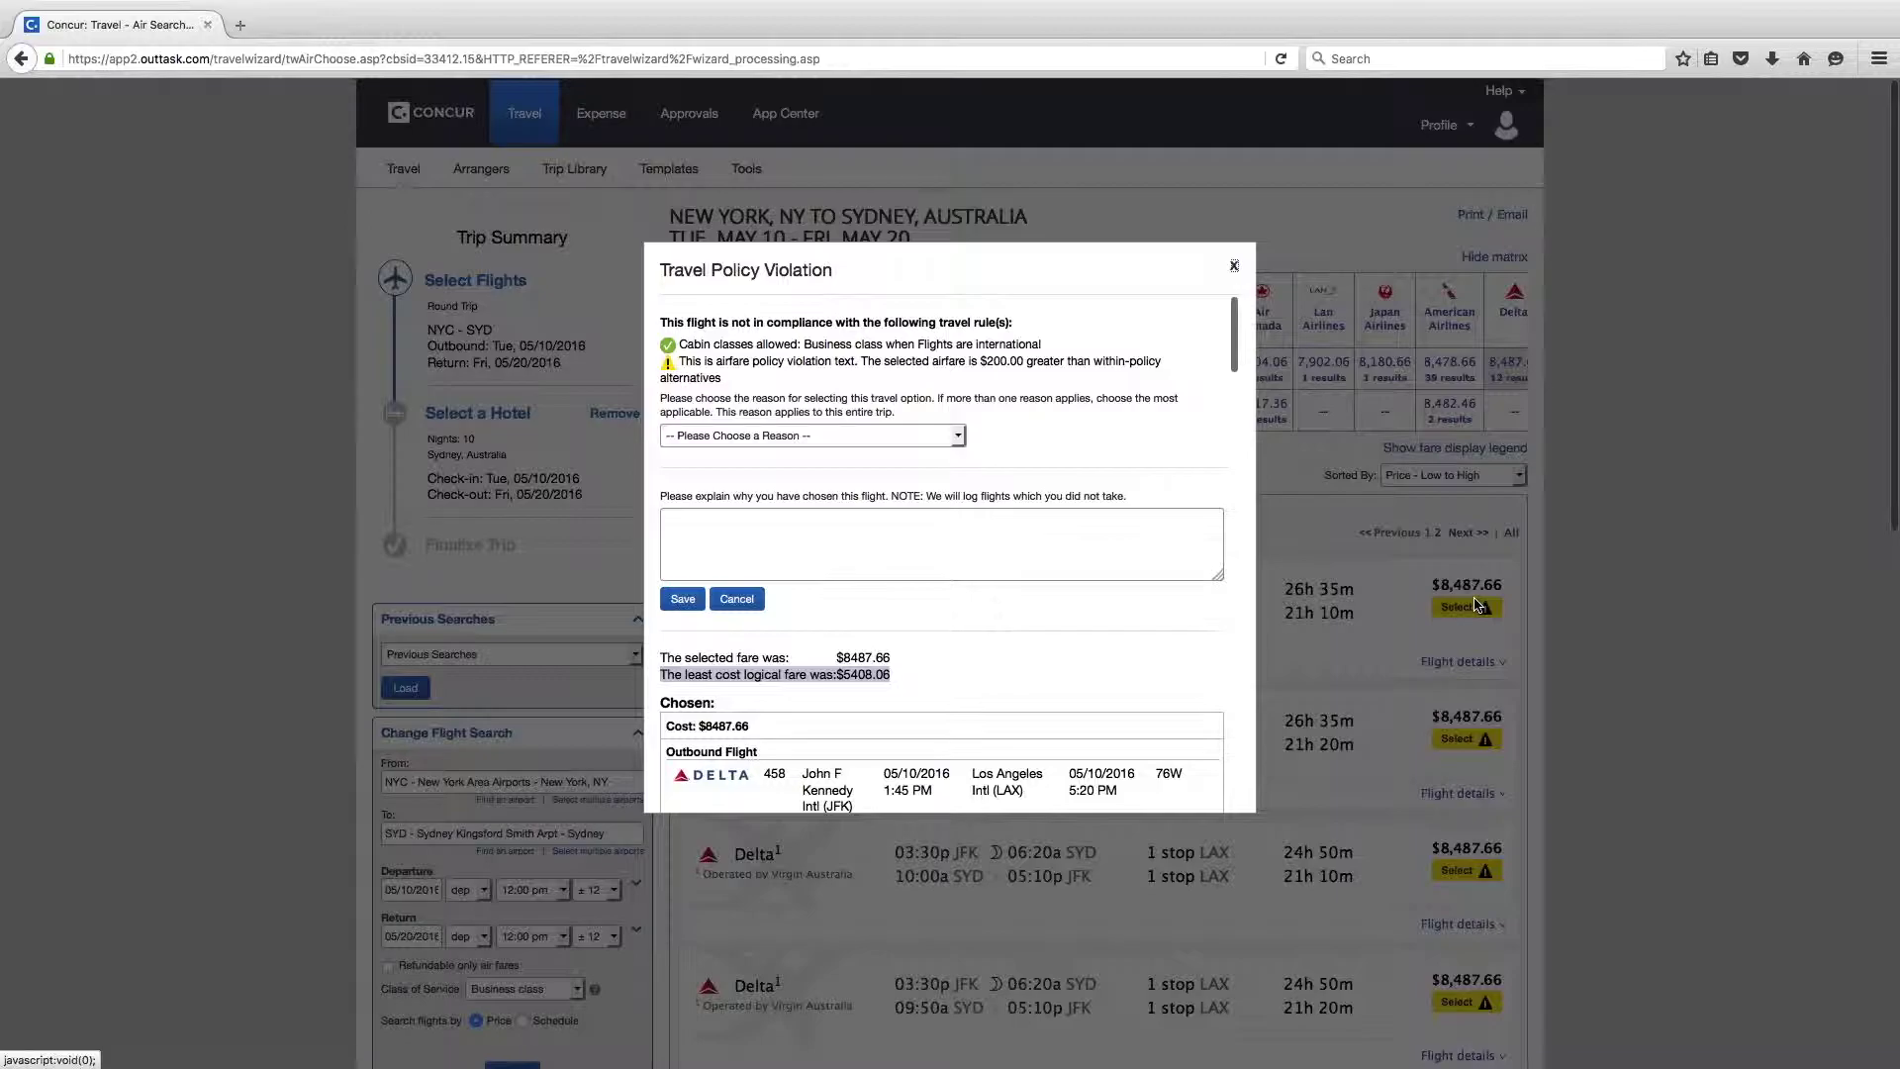
left_click(749, 438)
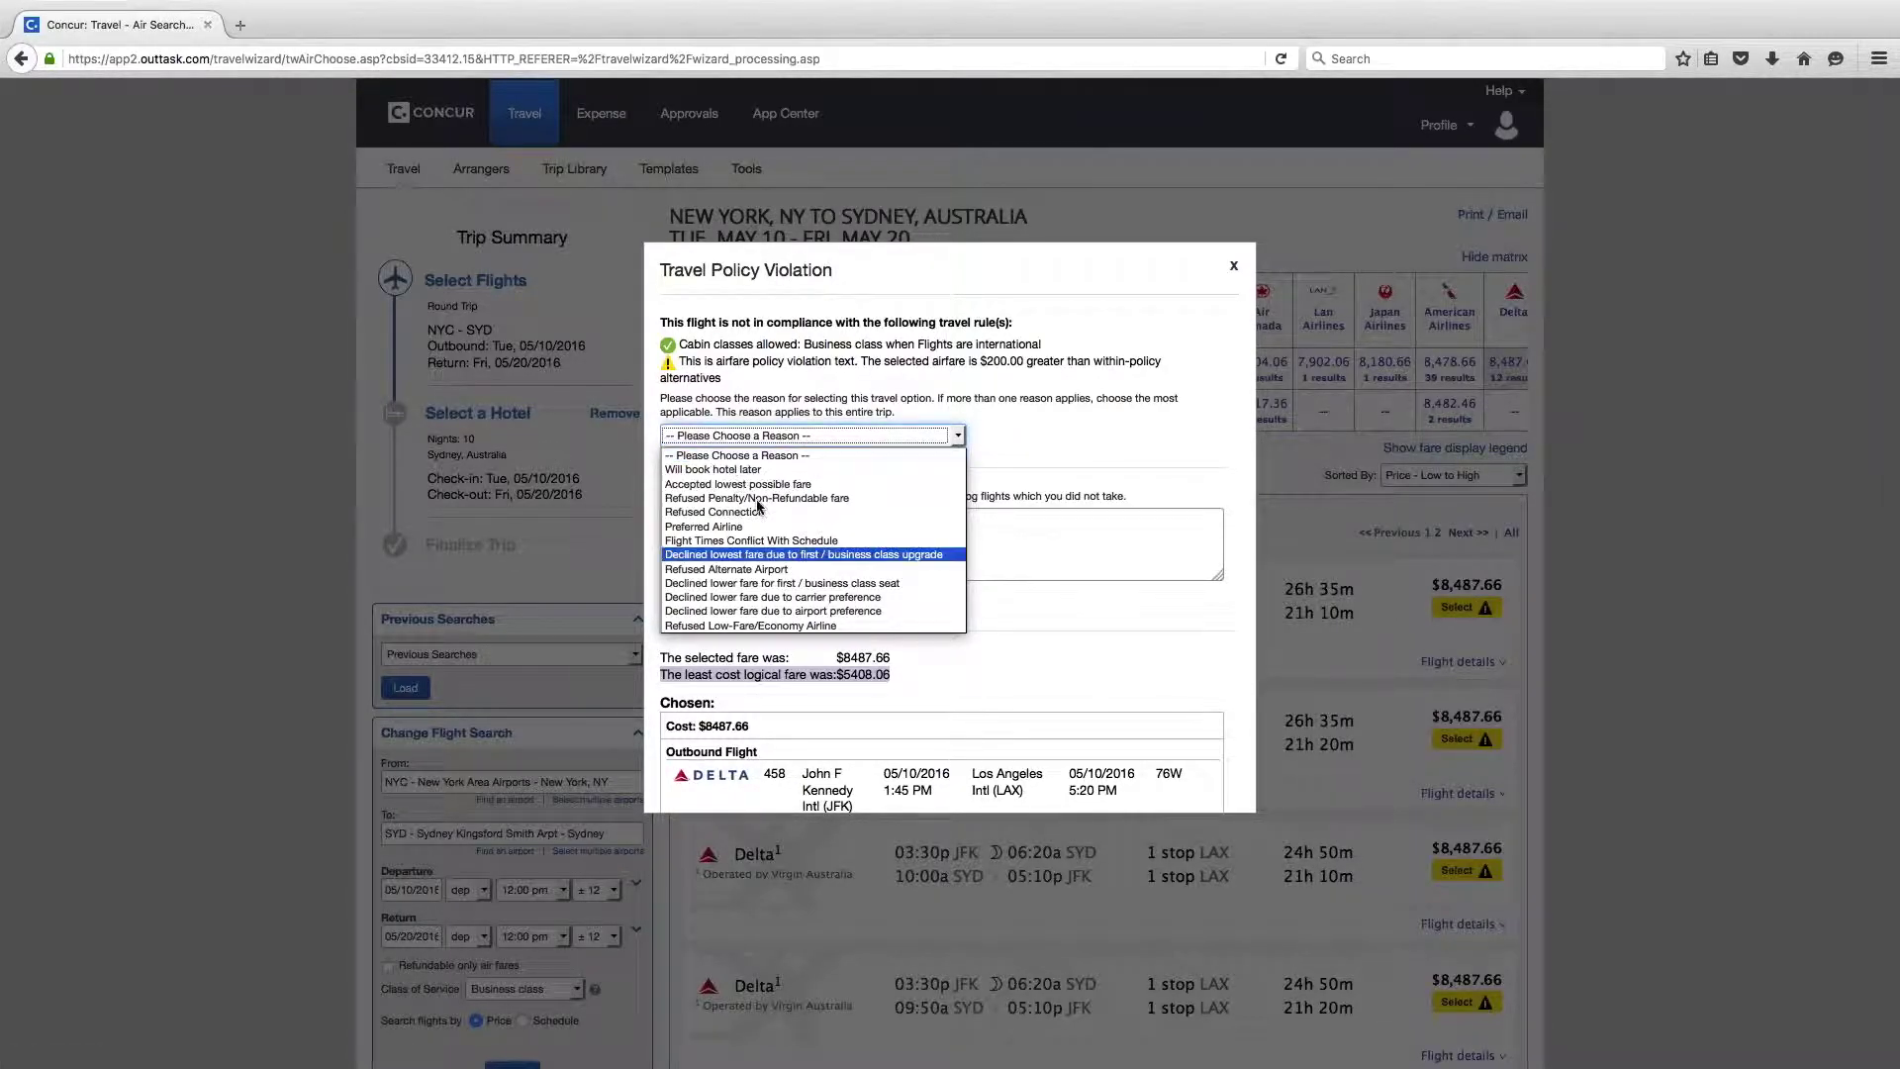
left_click(733, 527)
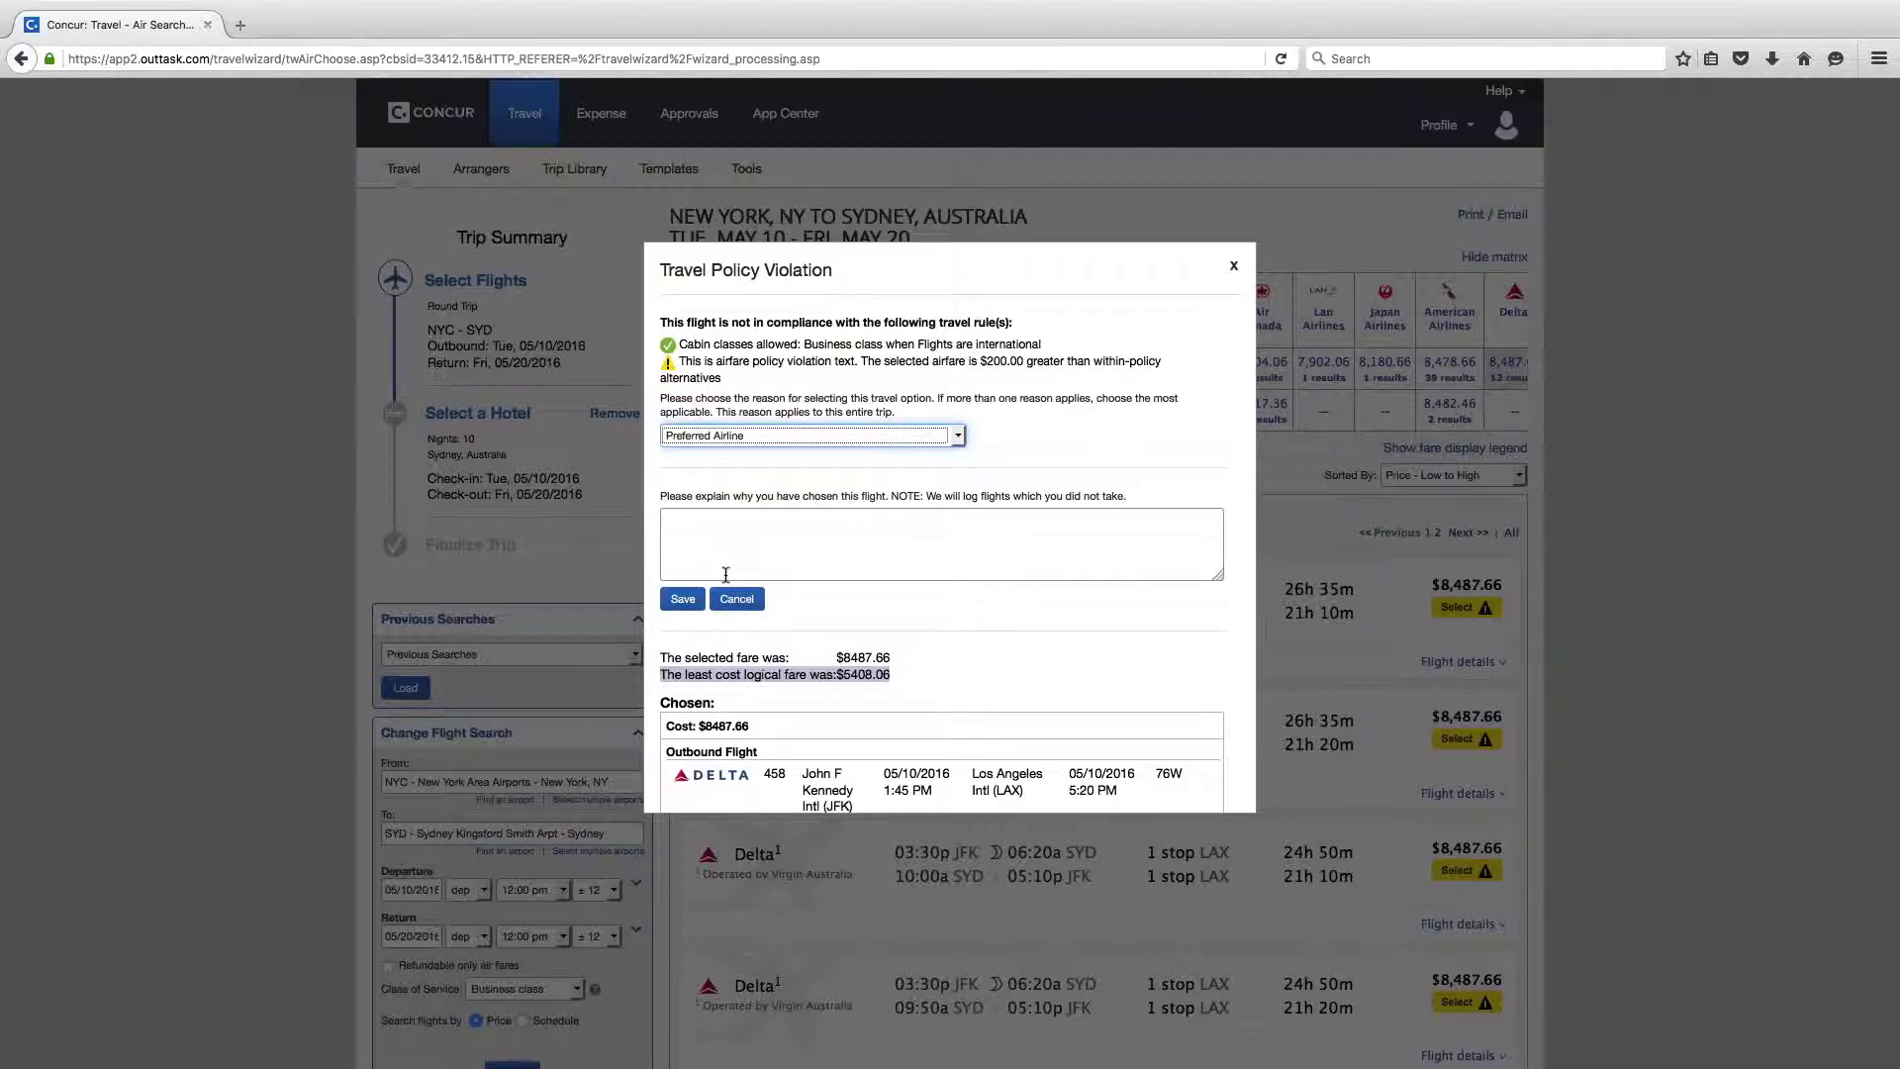
left_click(692, 600)
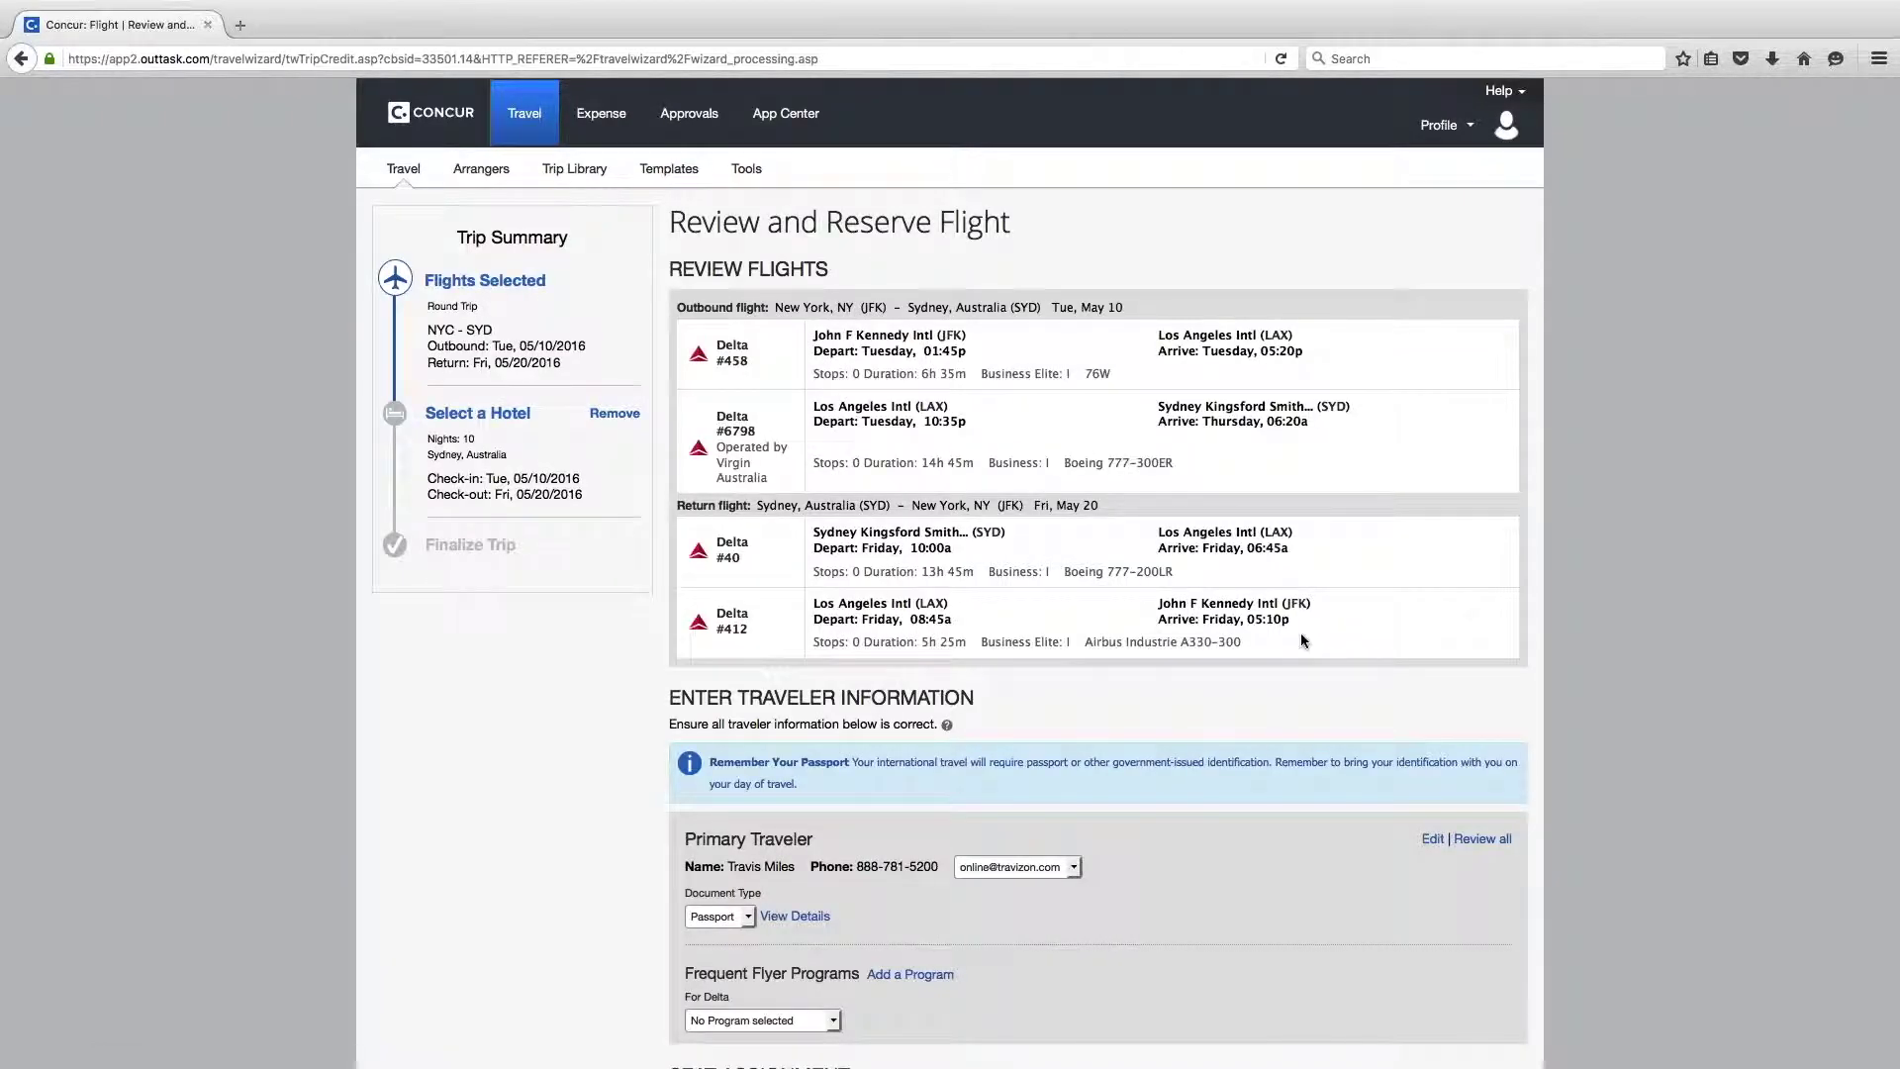
Step: Review the Delta flights, traveler information, price and payment method, and reserve the flight to continue to the hotel selection
scroll(1317, 752, "down", 4)
scroll(1237, 812, "down", 3)
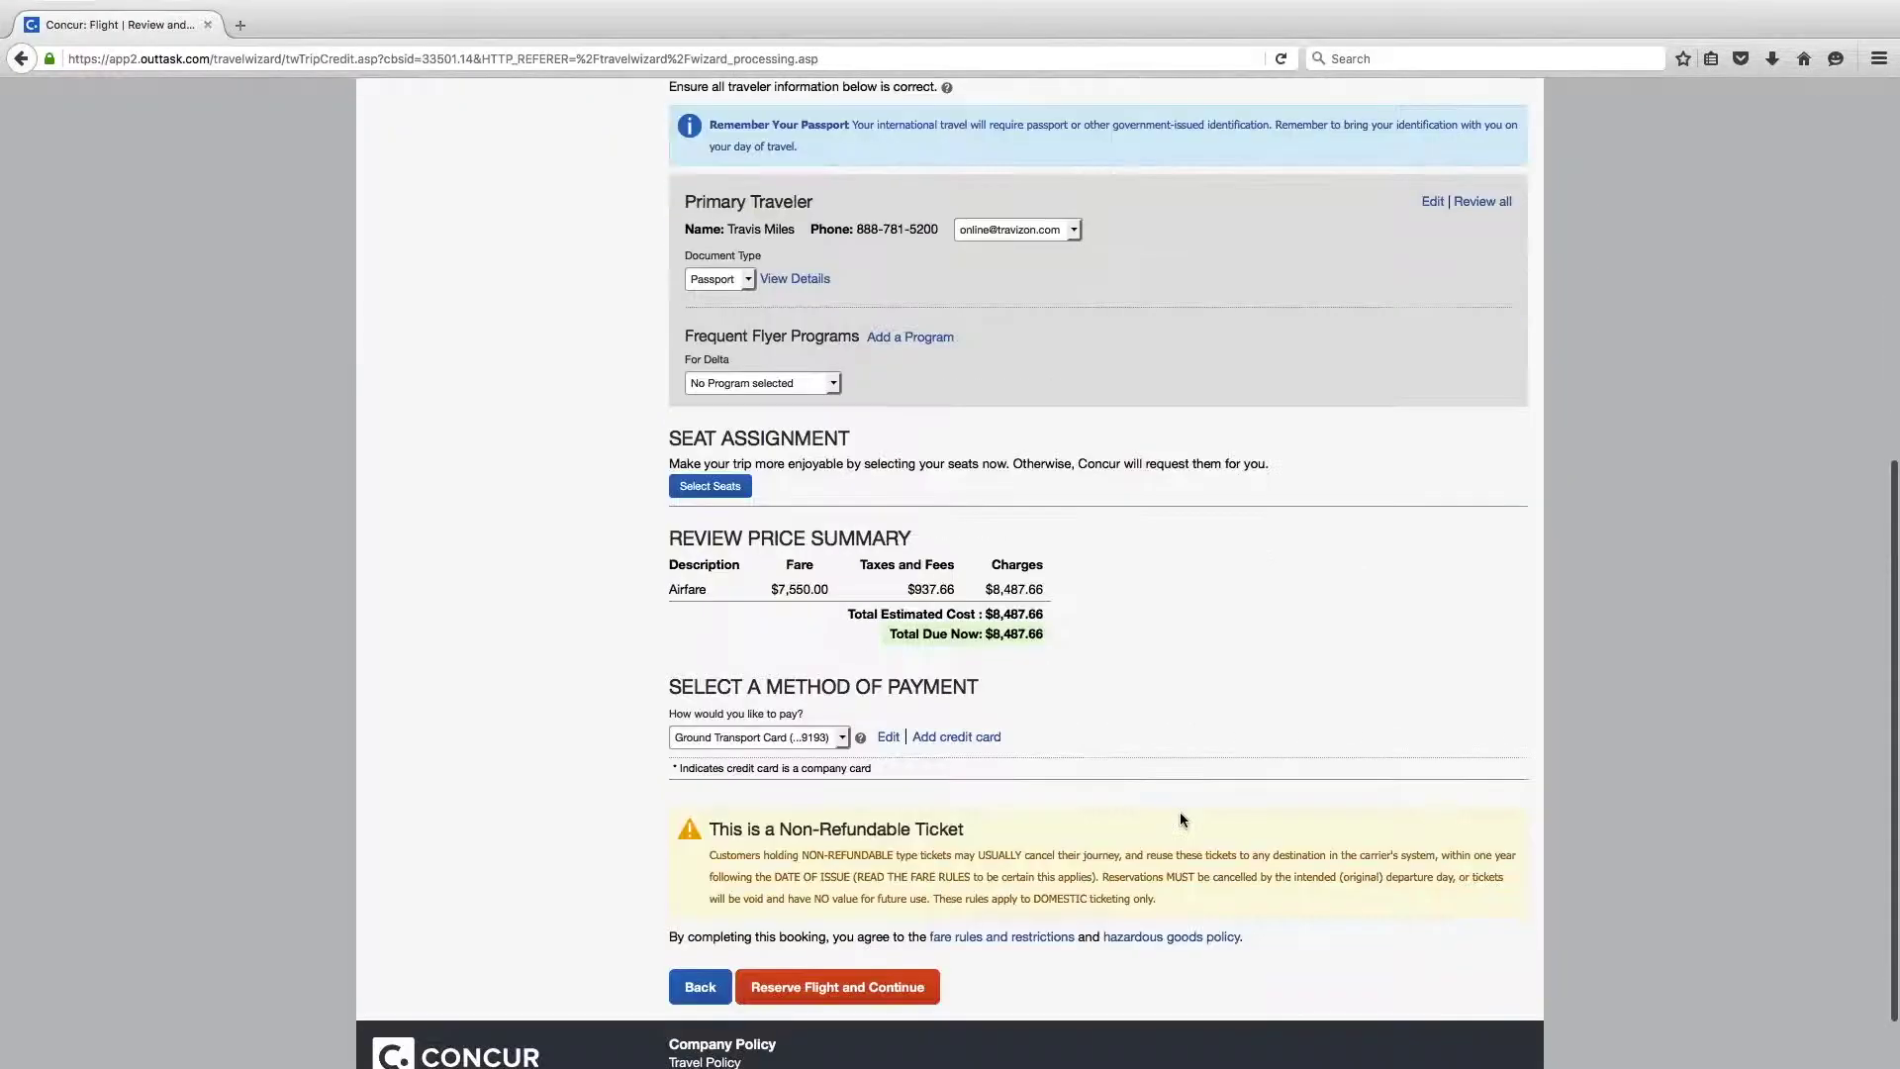
left_click(729, 715)
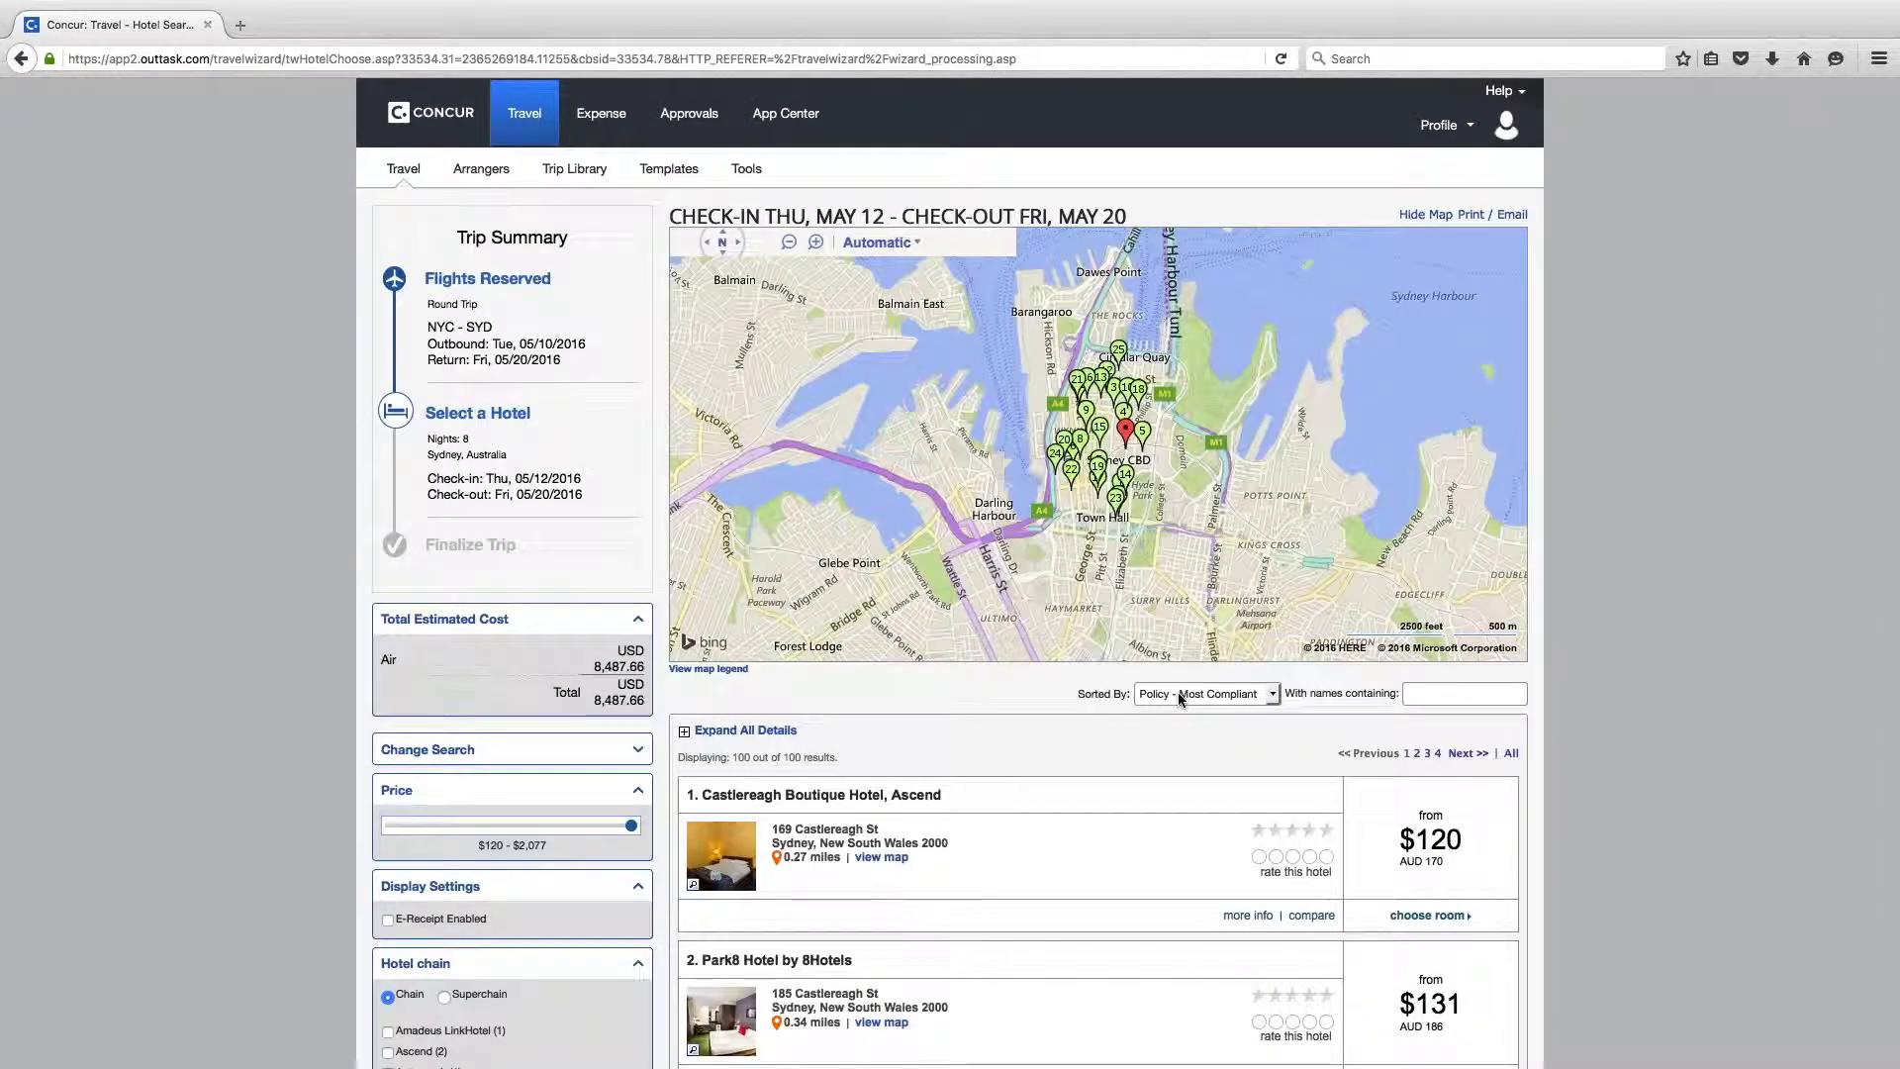
Step: Sort the Sydney hotels by Distance and look through their rates and availability
left_click(1178, 692)
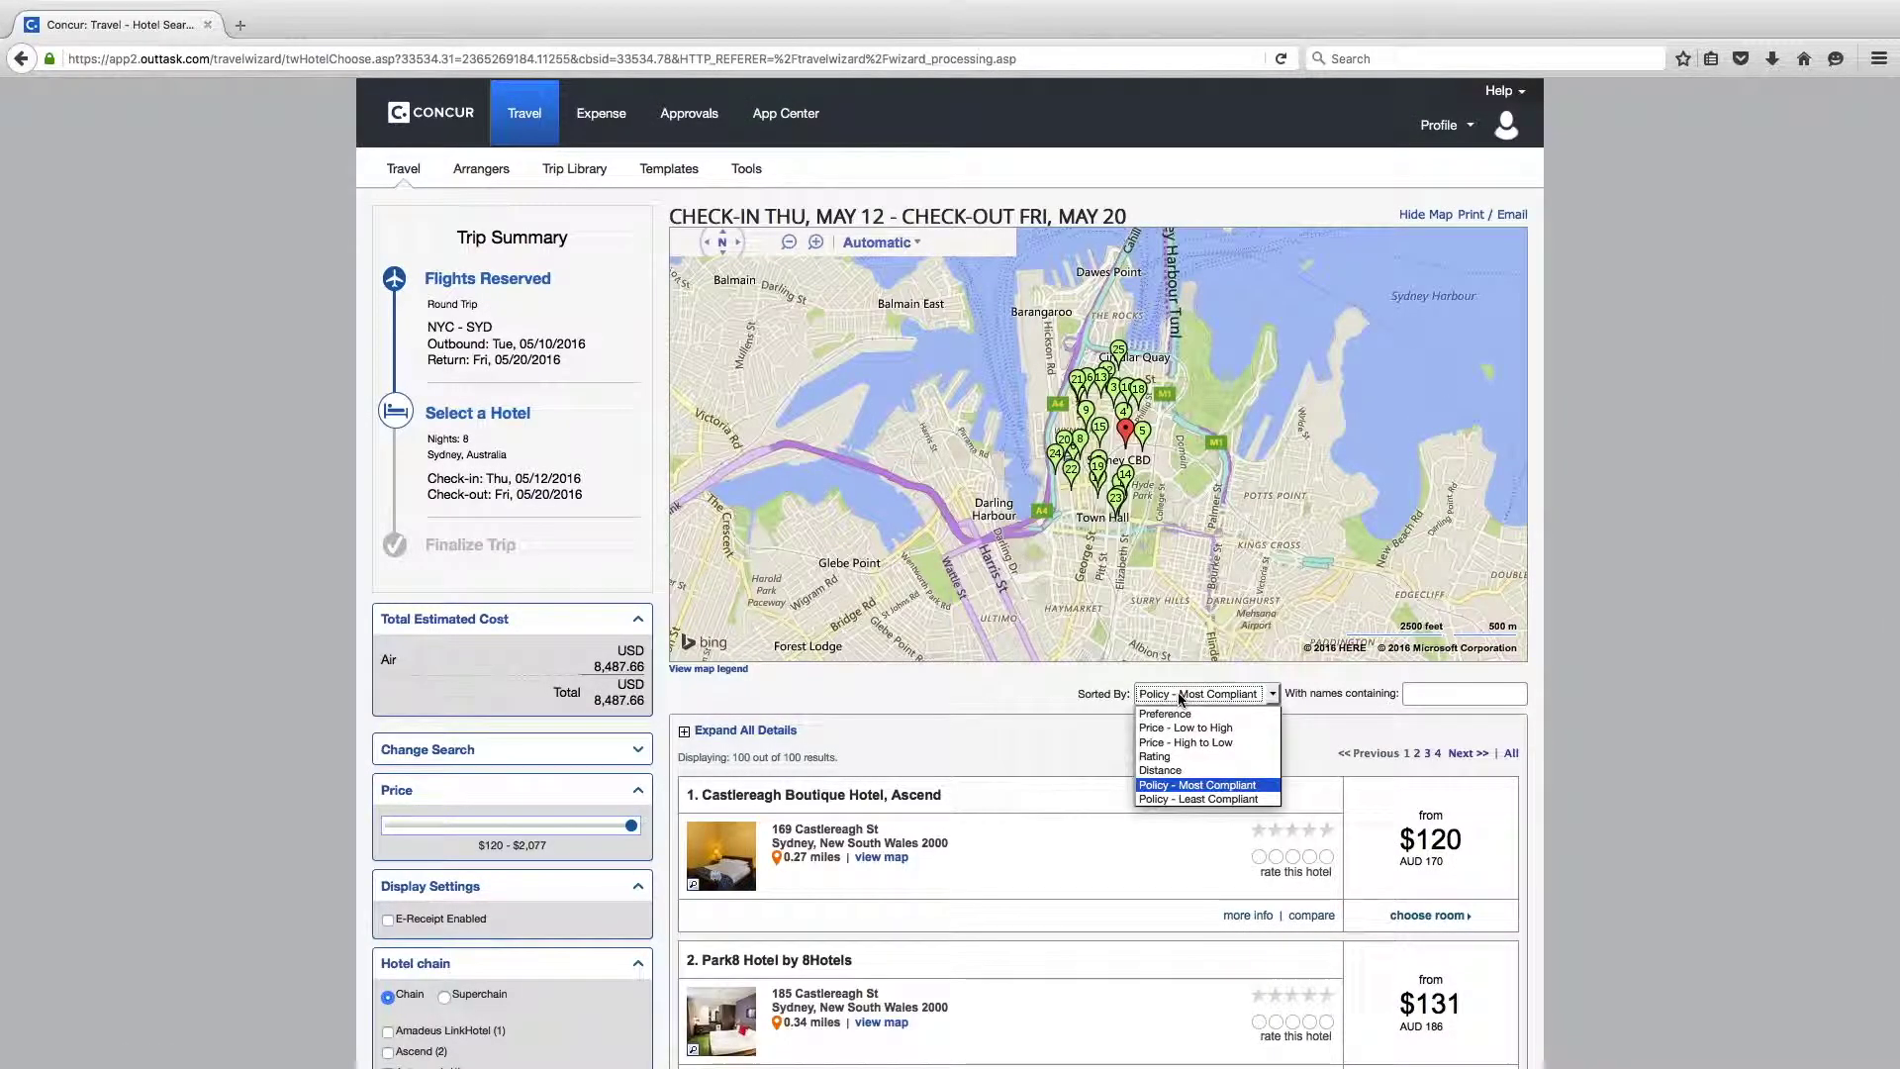
left_click(1202, 789)
scroll(1665, 839, "down", 4)
scroll(1666, 847, "down", 5)
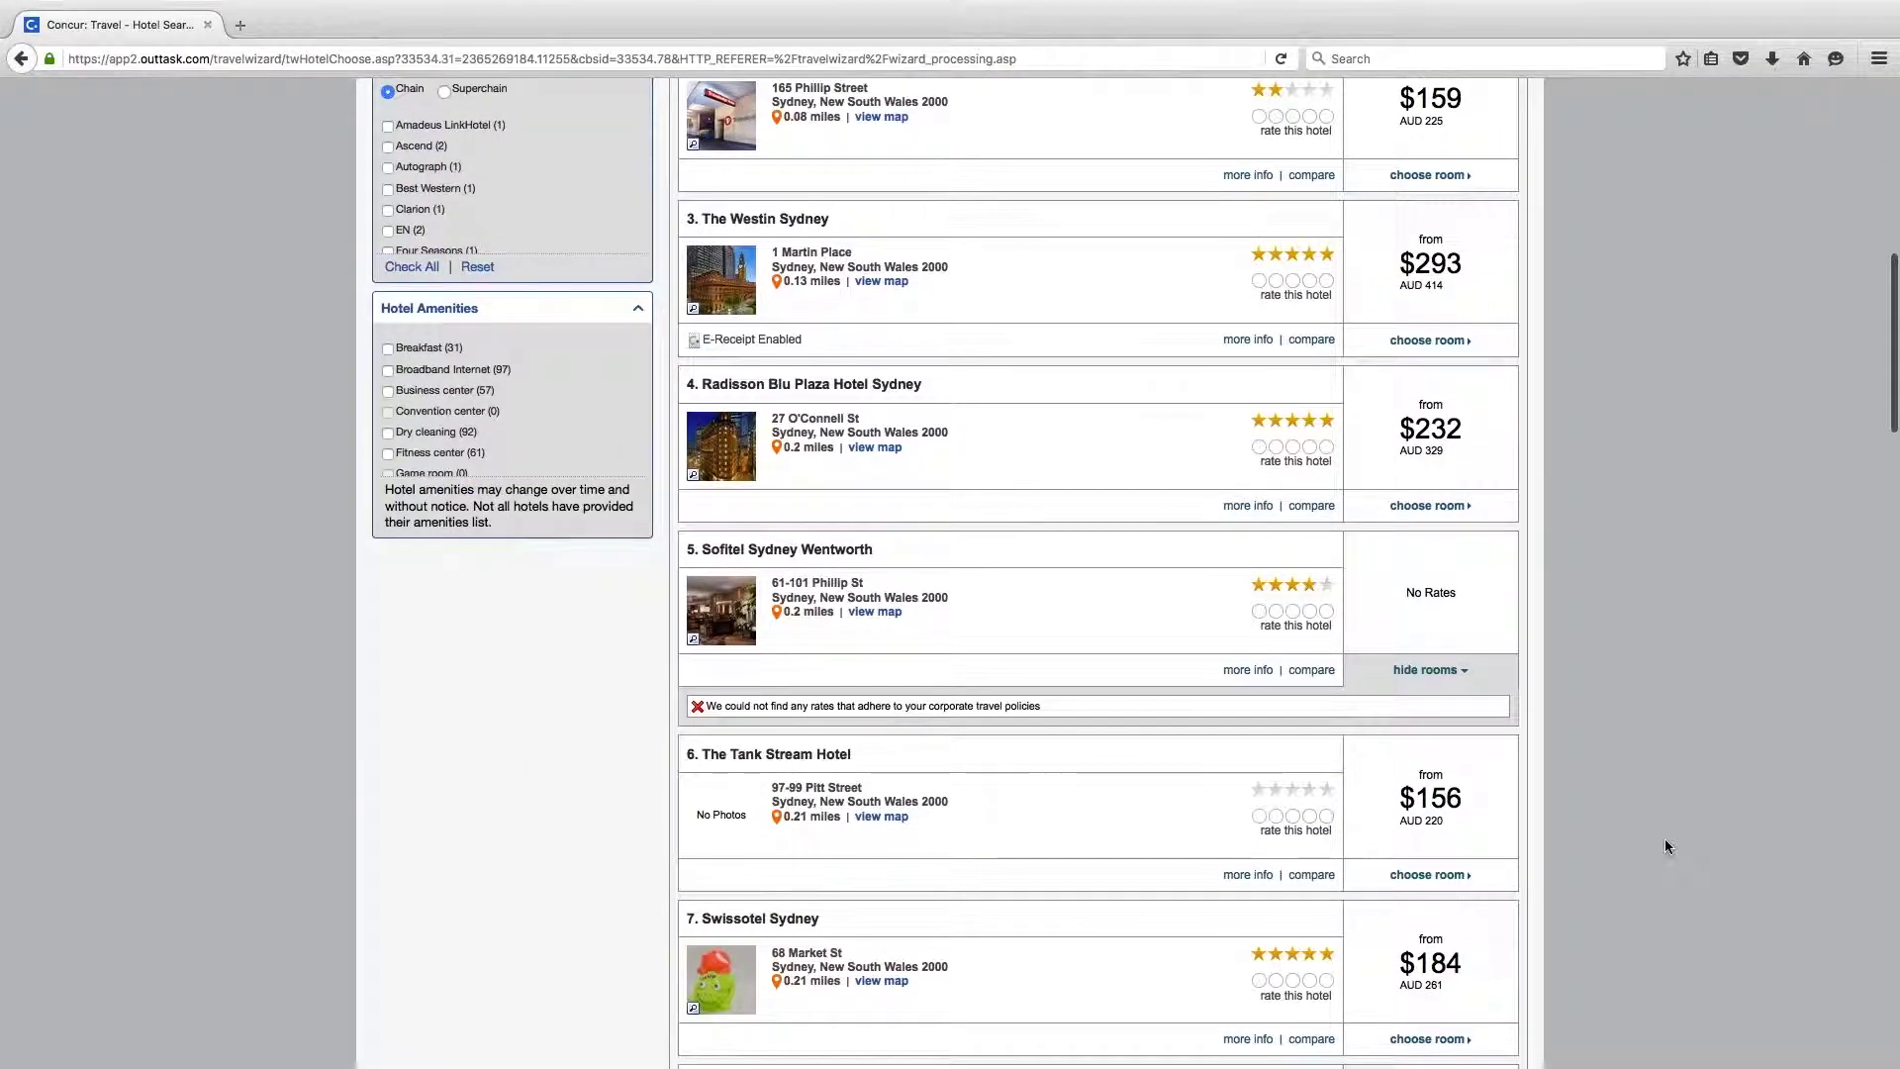
scroll(1667, 842, "down", 2)
scroll(576, 566, "down", 8)
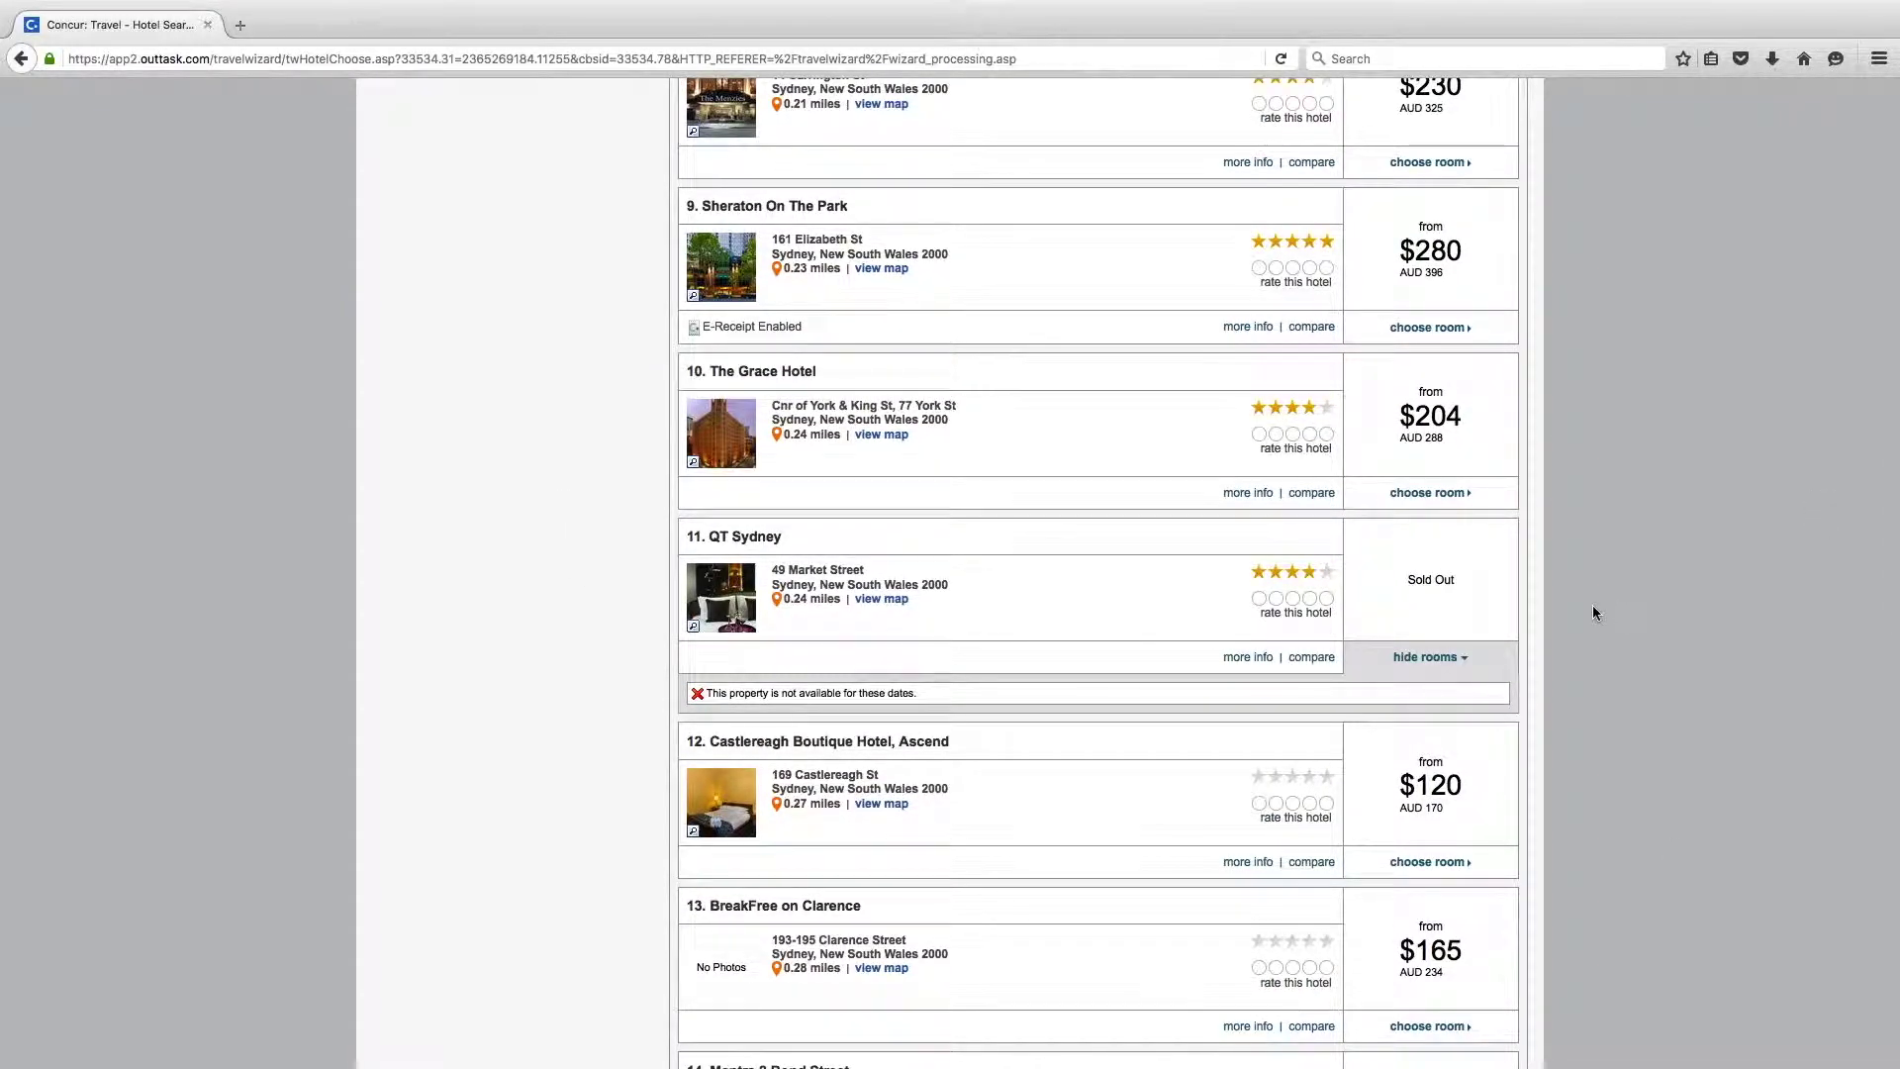
scroll(1576, 500, "up", 5)
scroll(1577, 500, "up", 15)
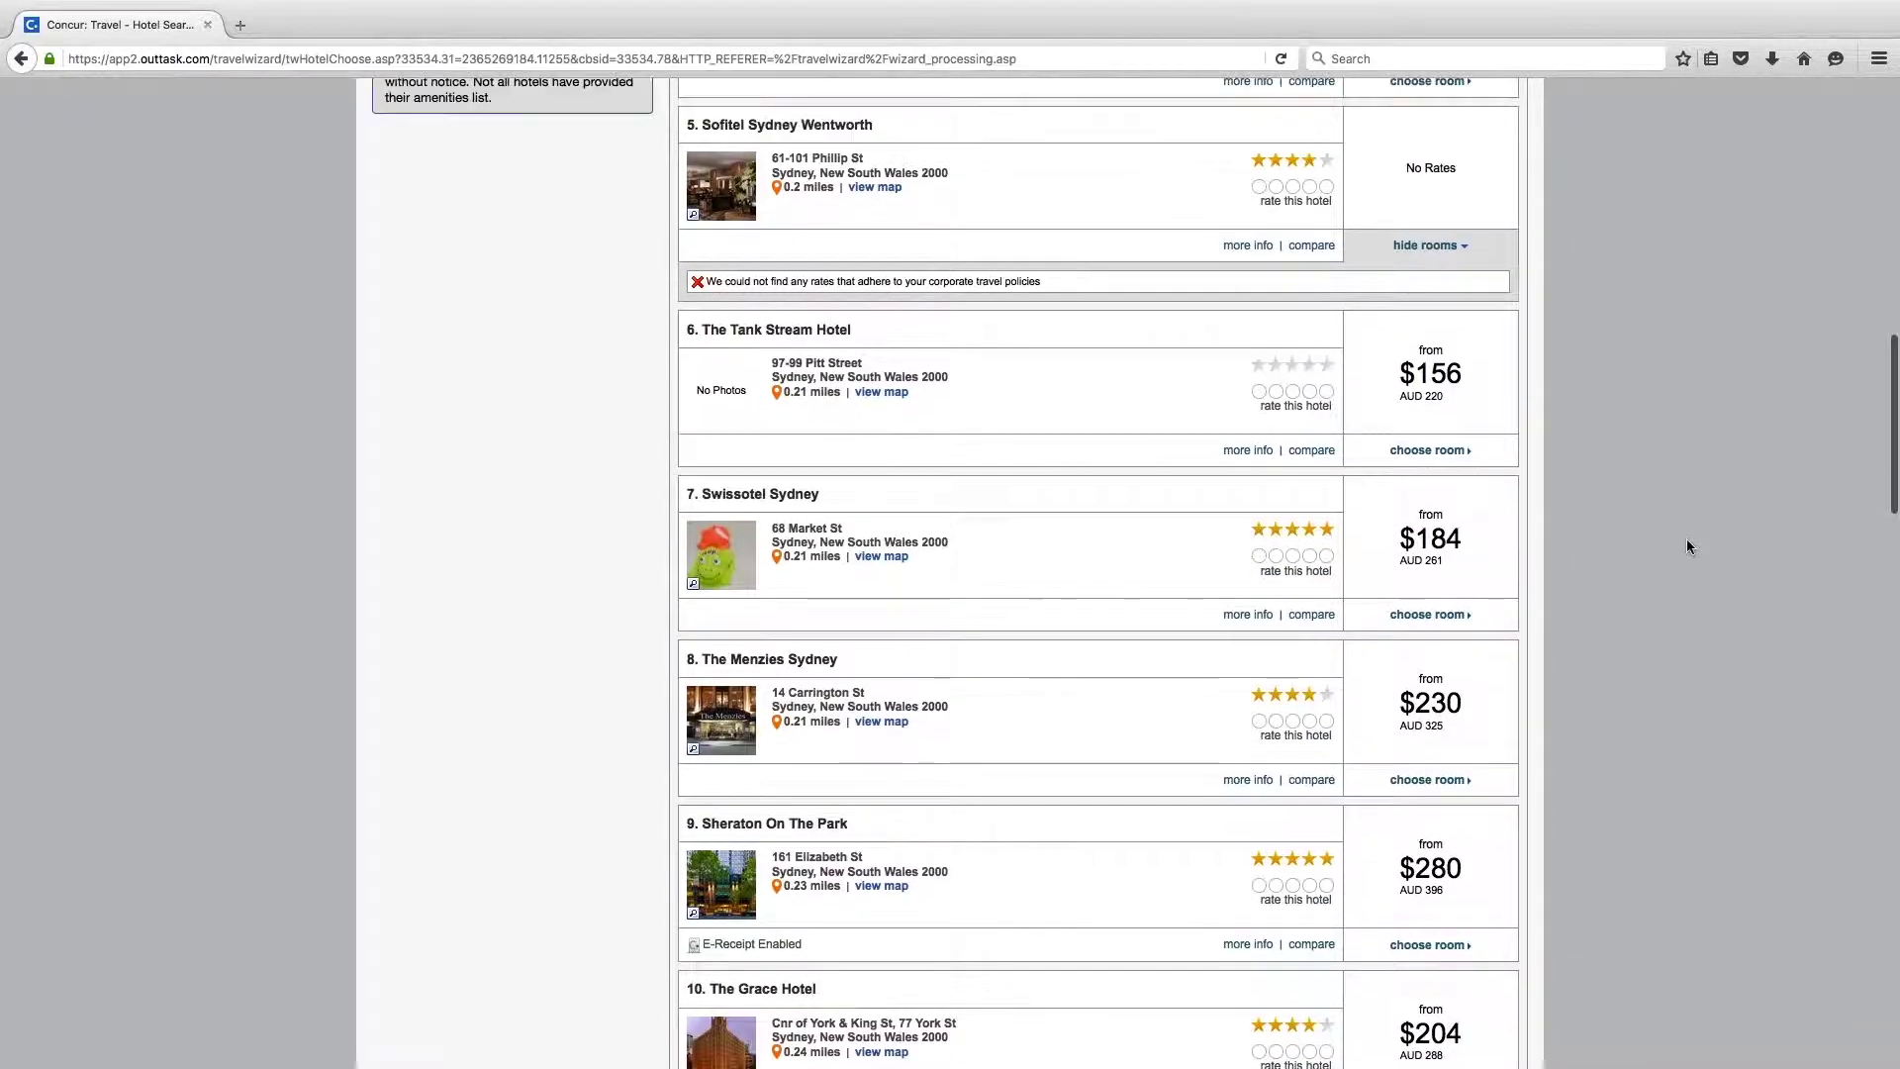
Step: Filter the Sydney hotels to the Hilton Intl chain
scroll(1681, 513, "down", 5)
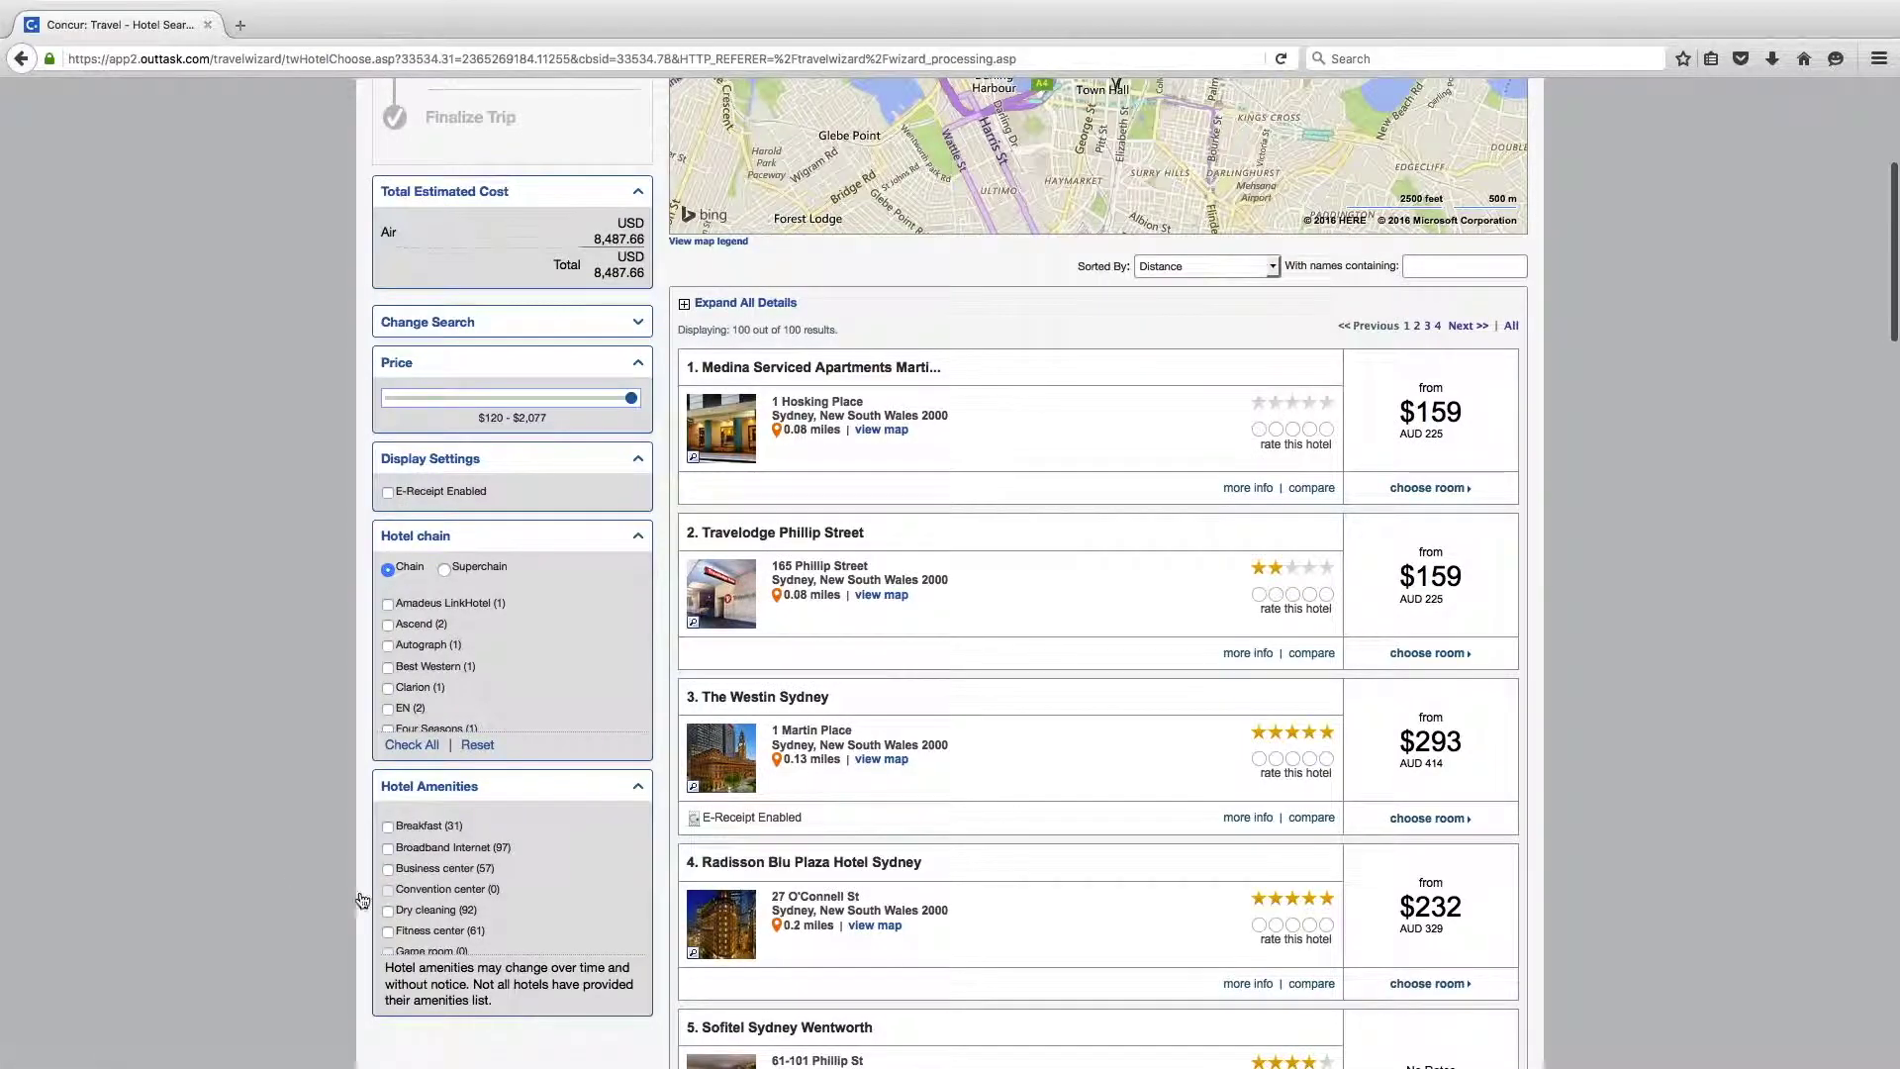
scroll(544, 665, "down", 3)
left_click(388, 623)
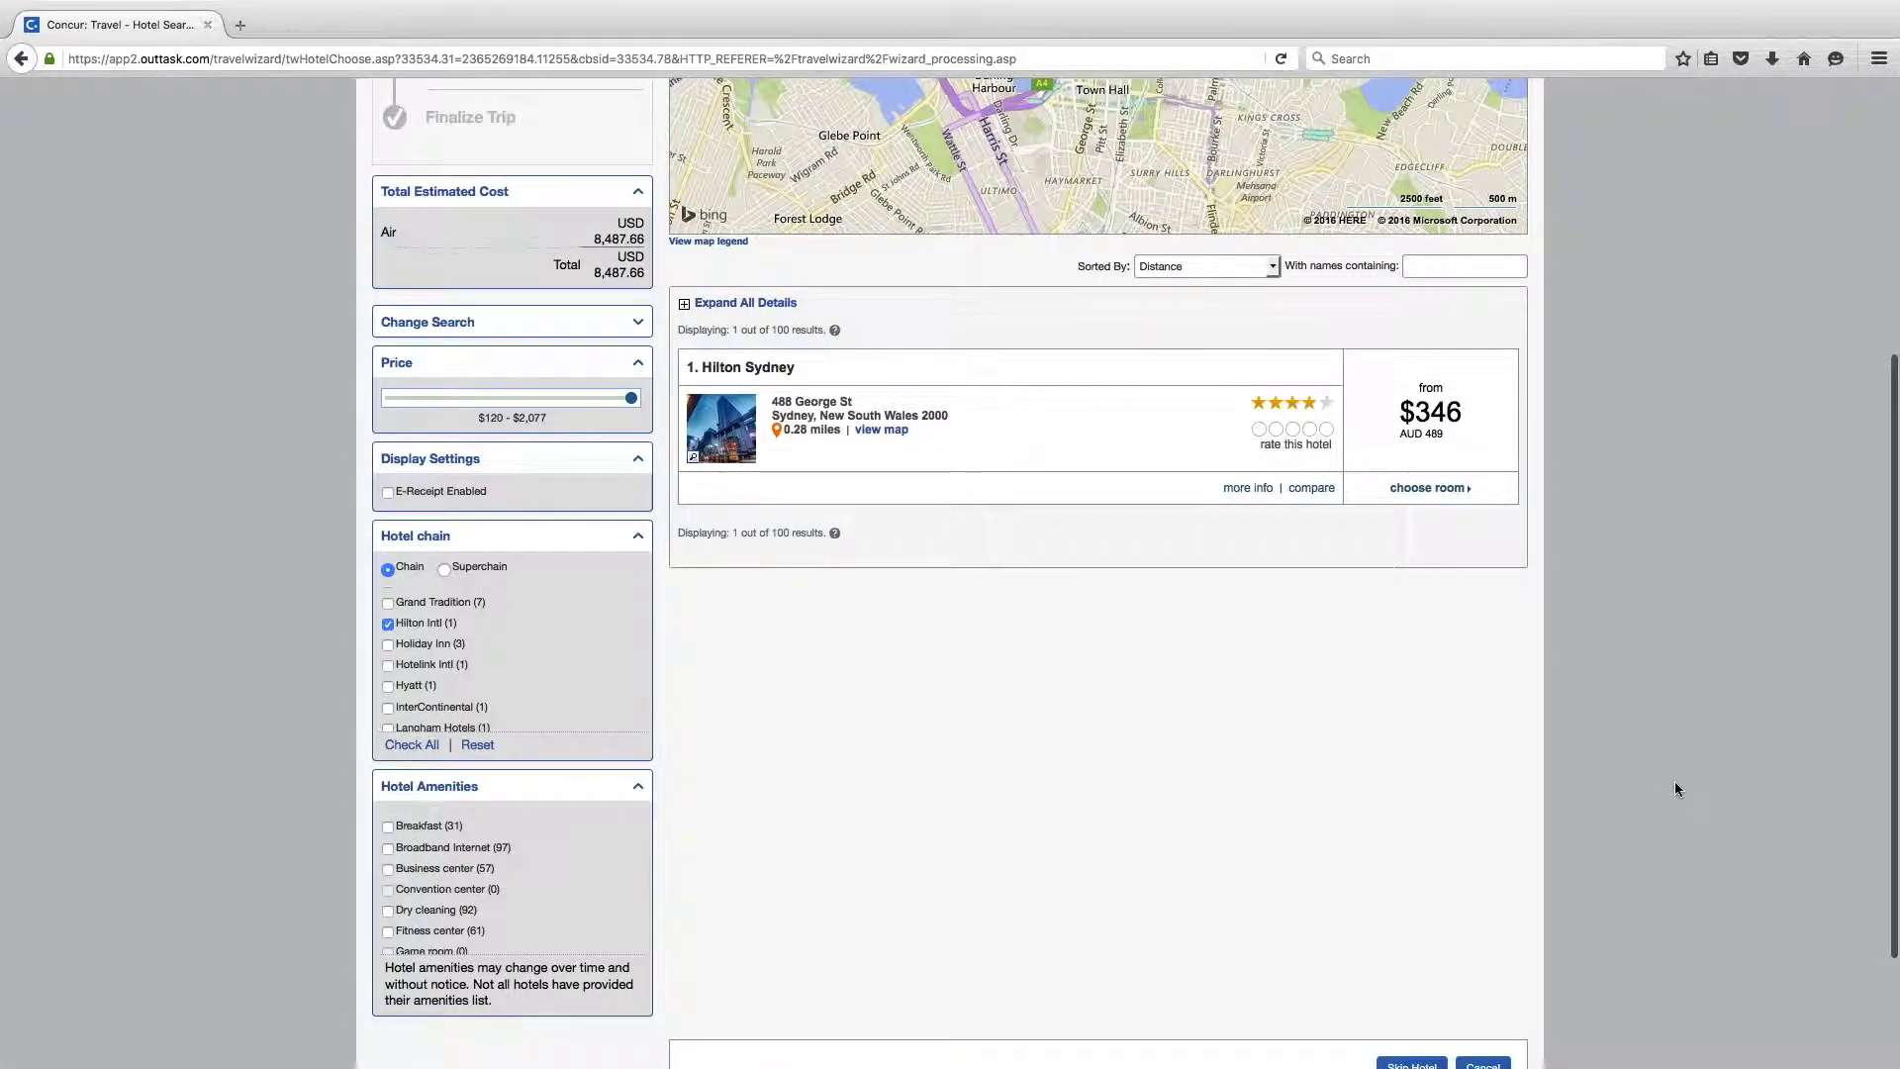
scroll(1681, 851, "up", 2)
scroll(1681, 848, "up", 3)
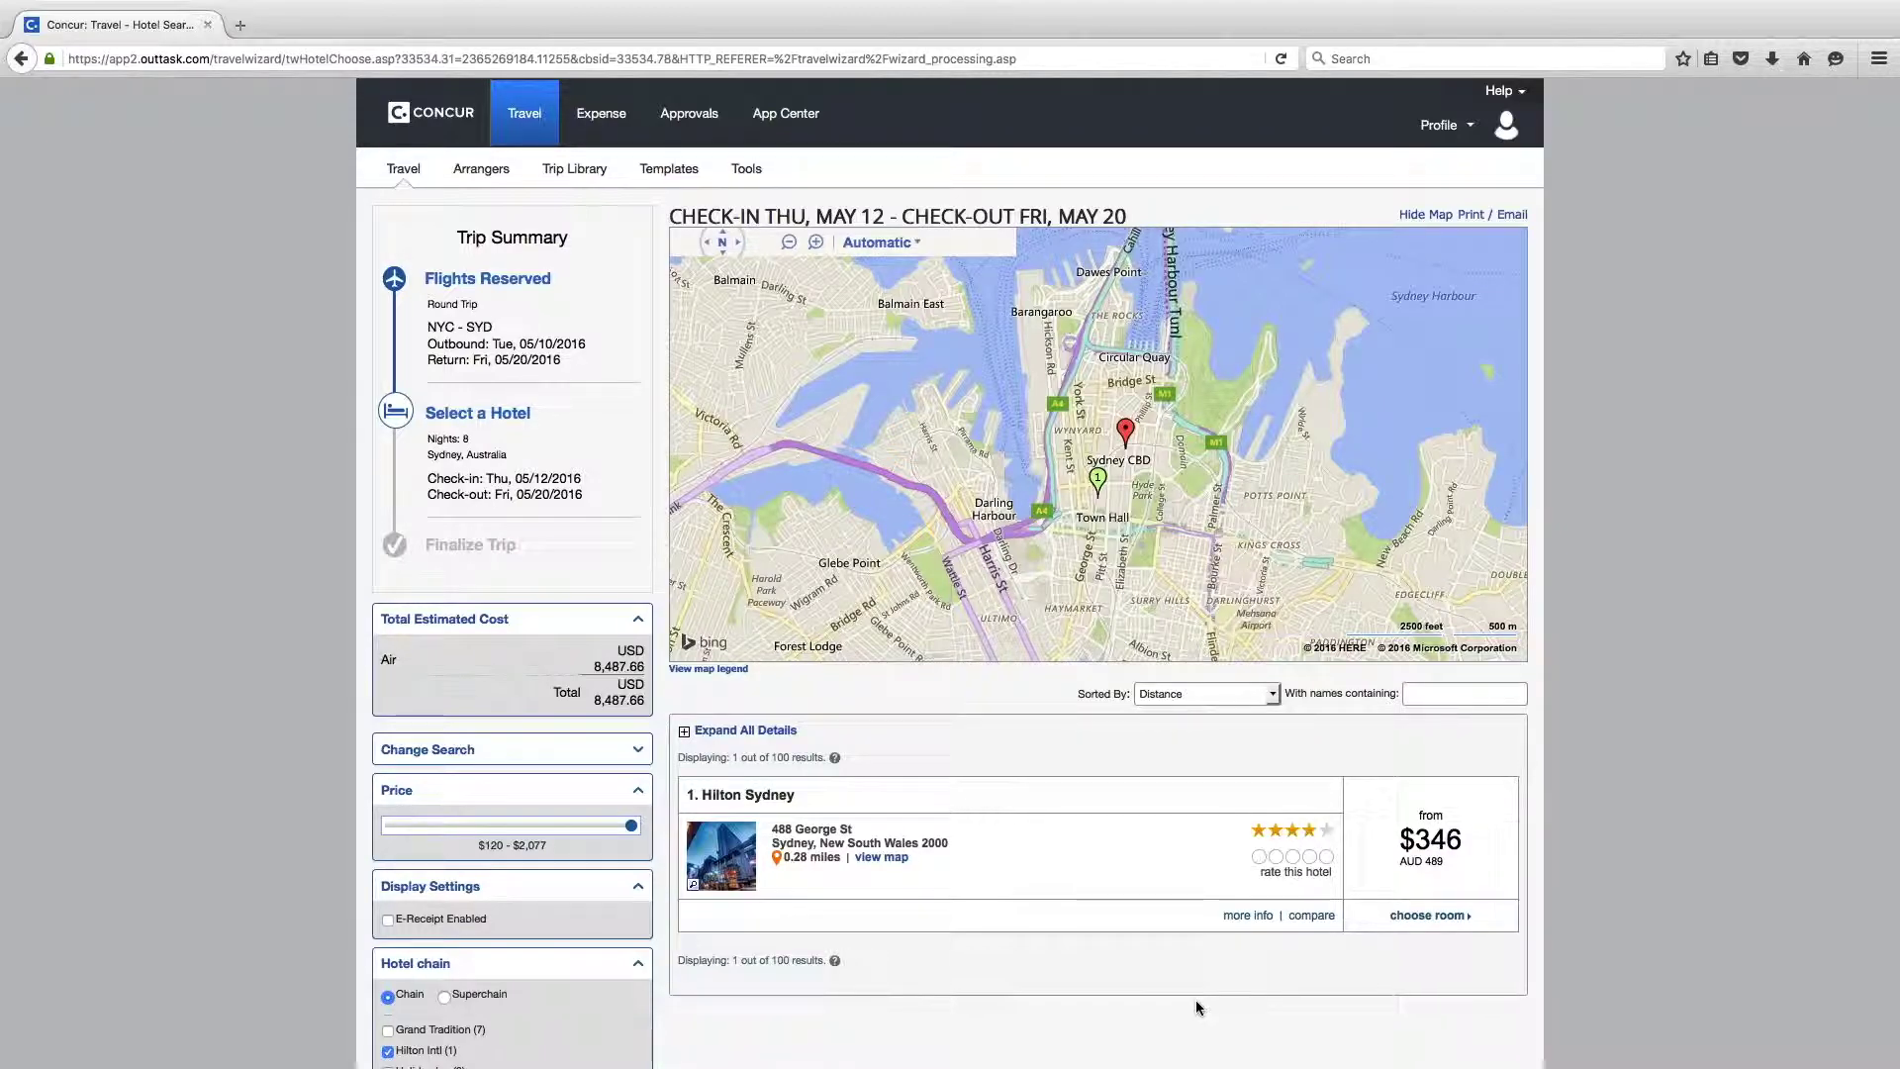
Step: Show the rooms of the Hilton Sydney, enlarge the map around the hotel and review the room rates
left_click(1425, 917)
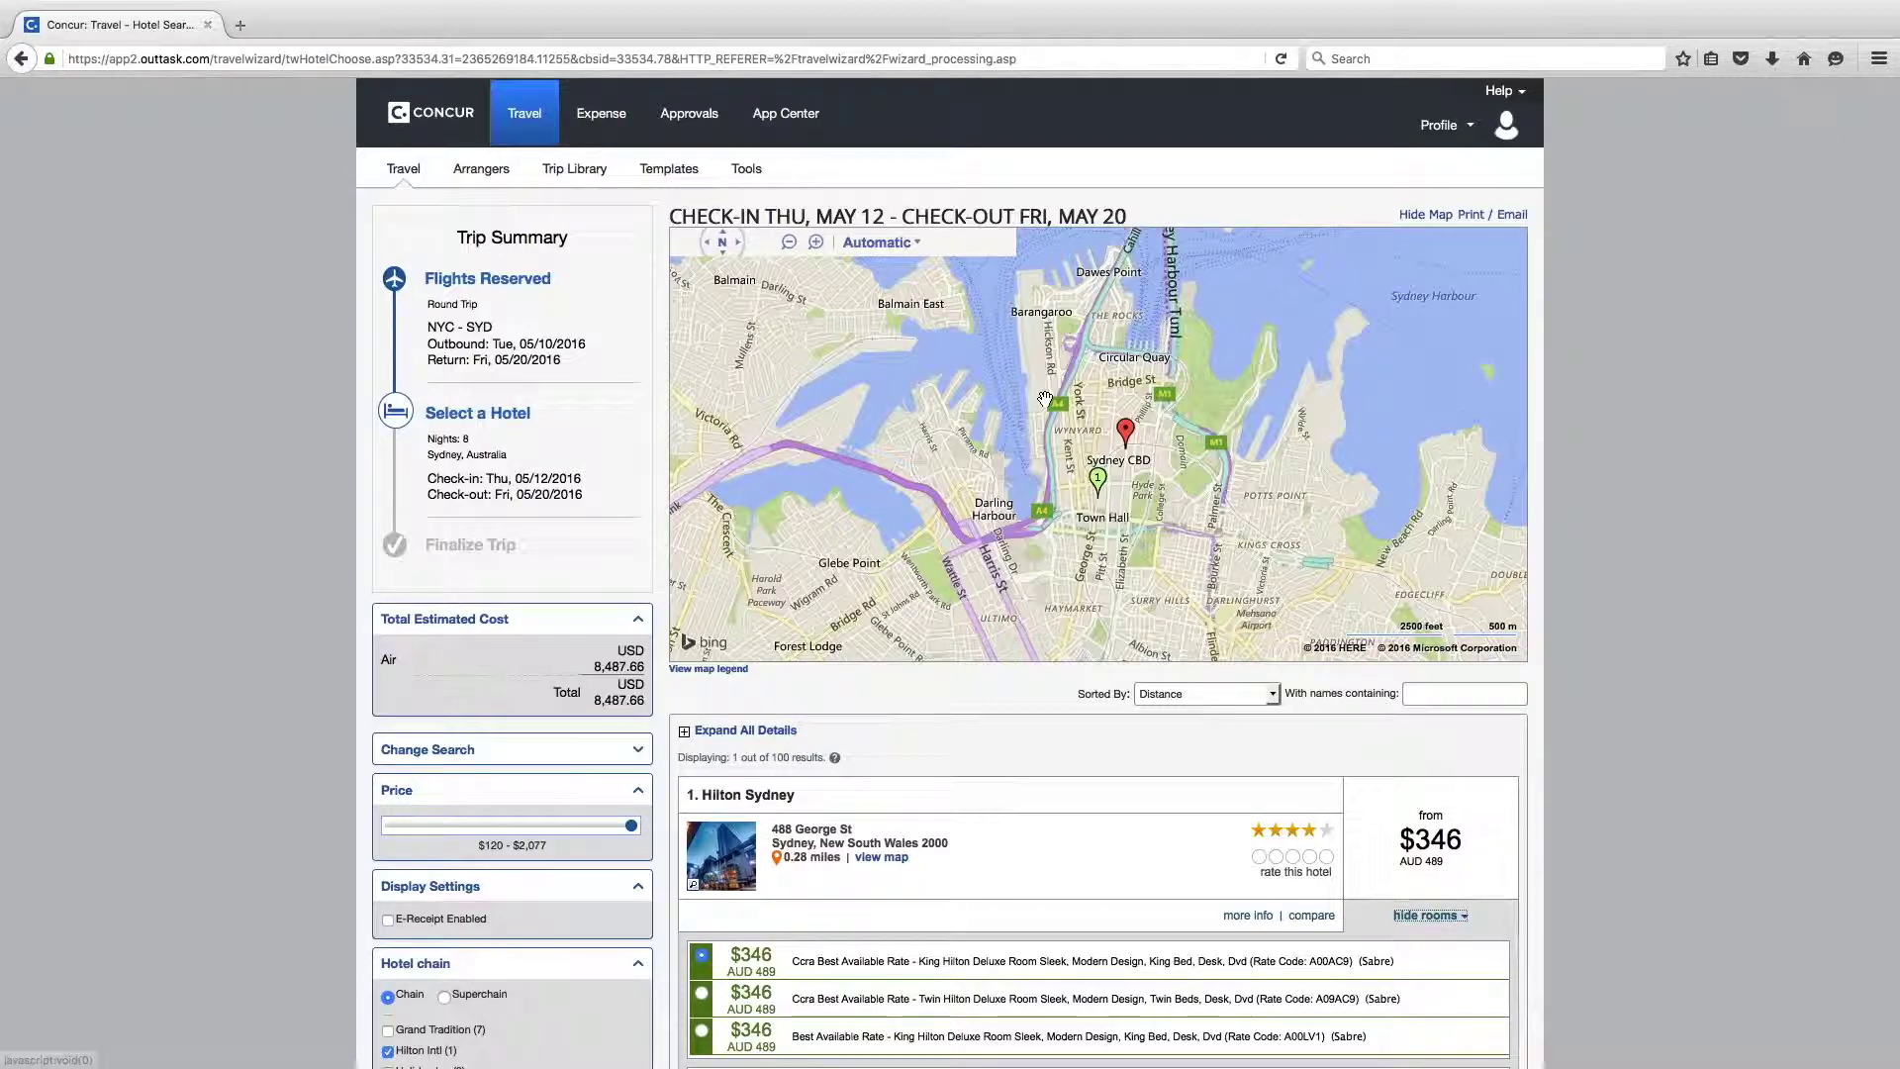
scroll(1143, 473, "up", 3)
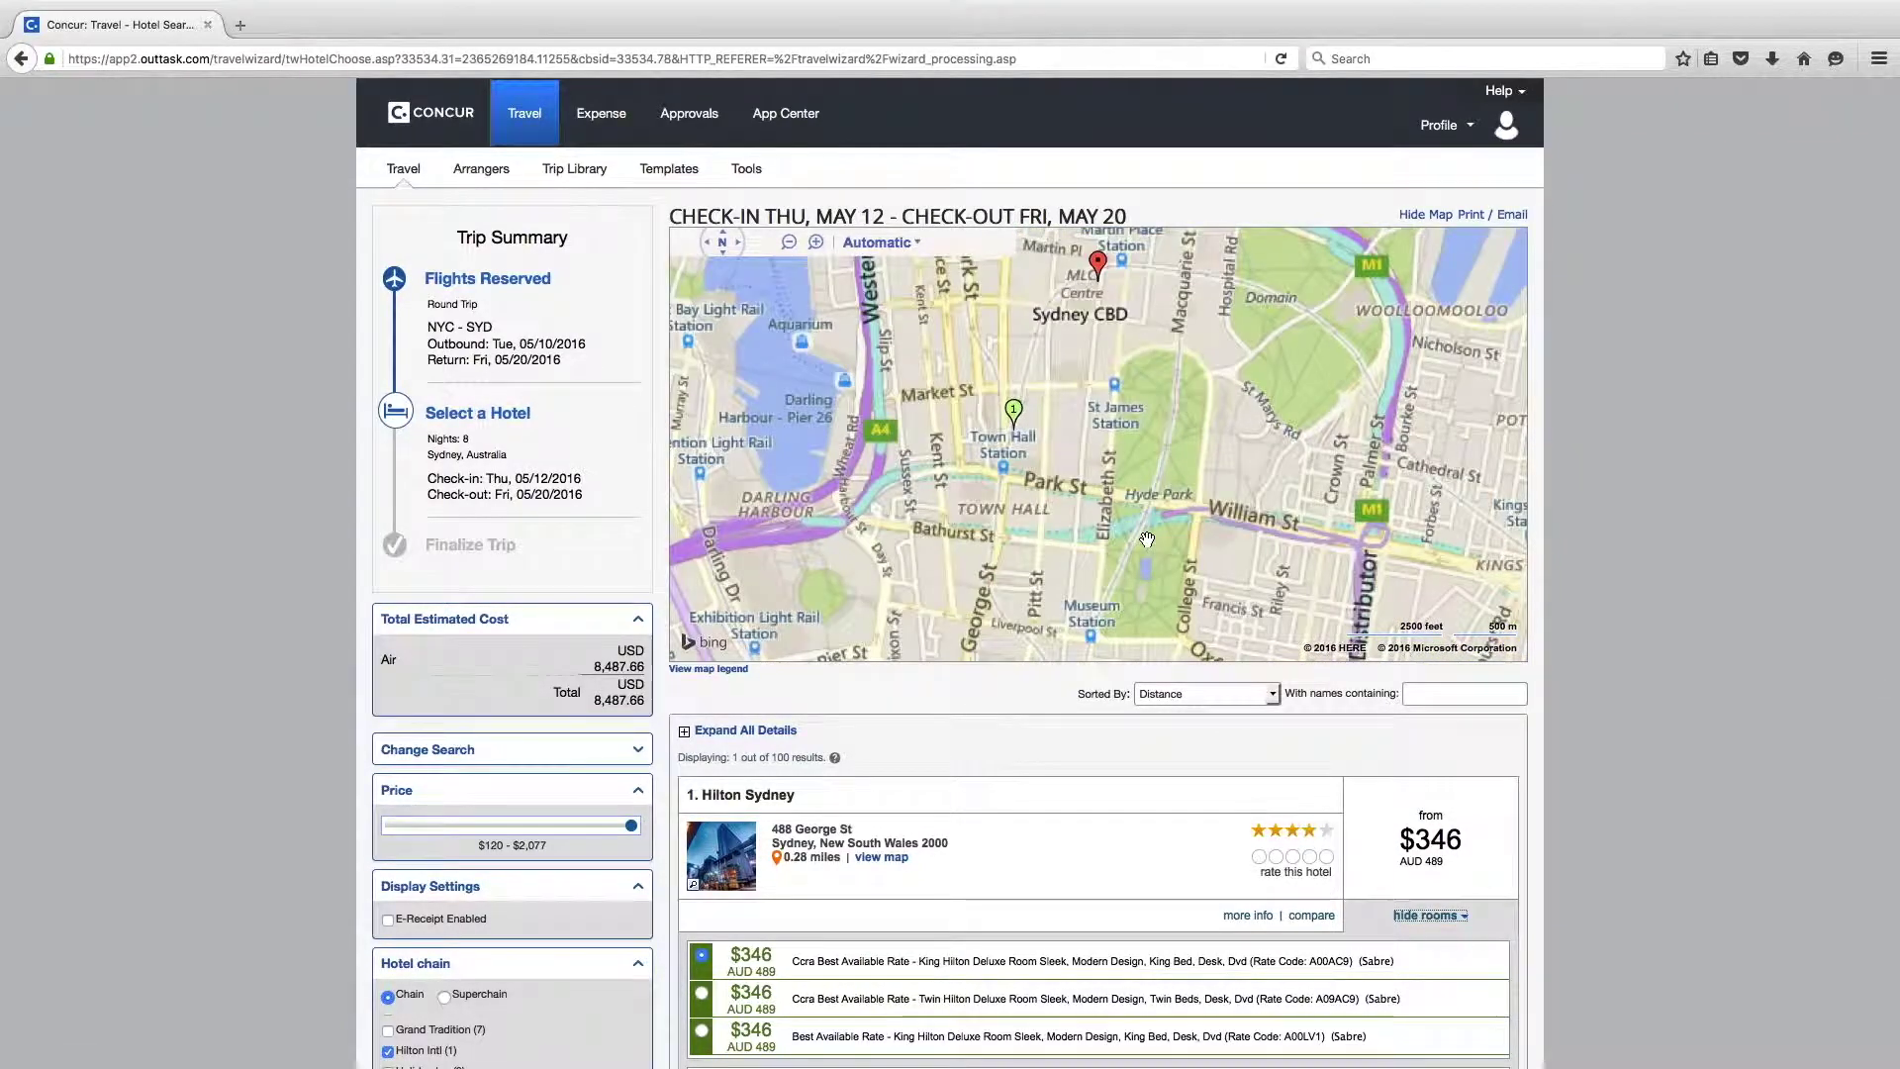
scroll(1148, 539, "up", 2)
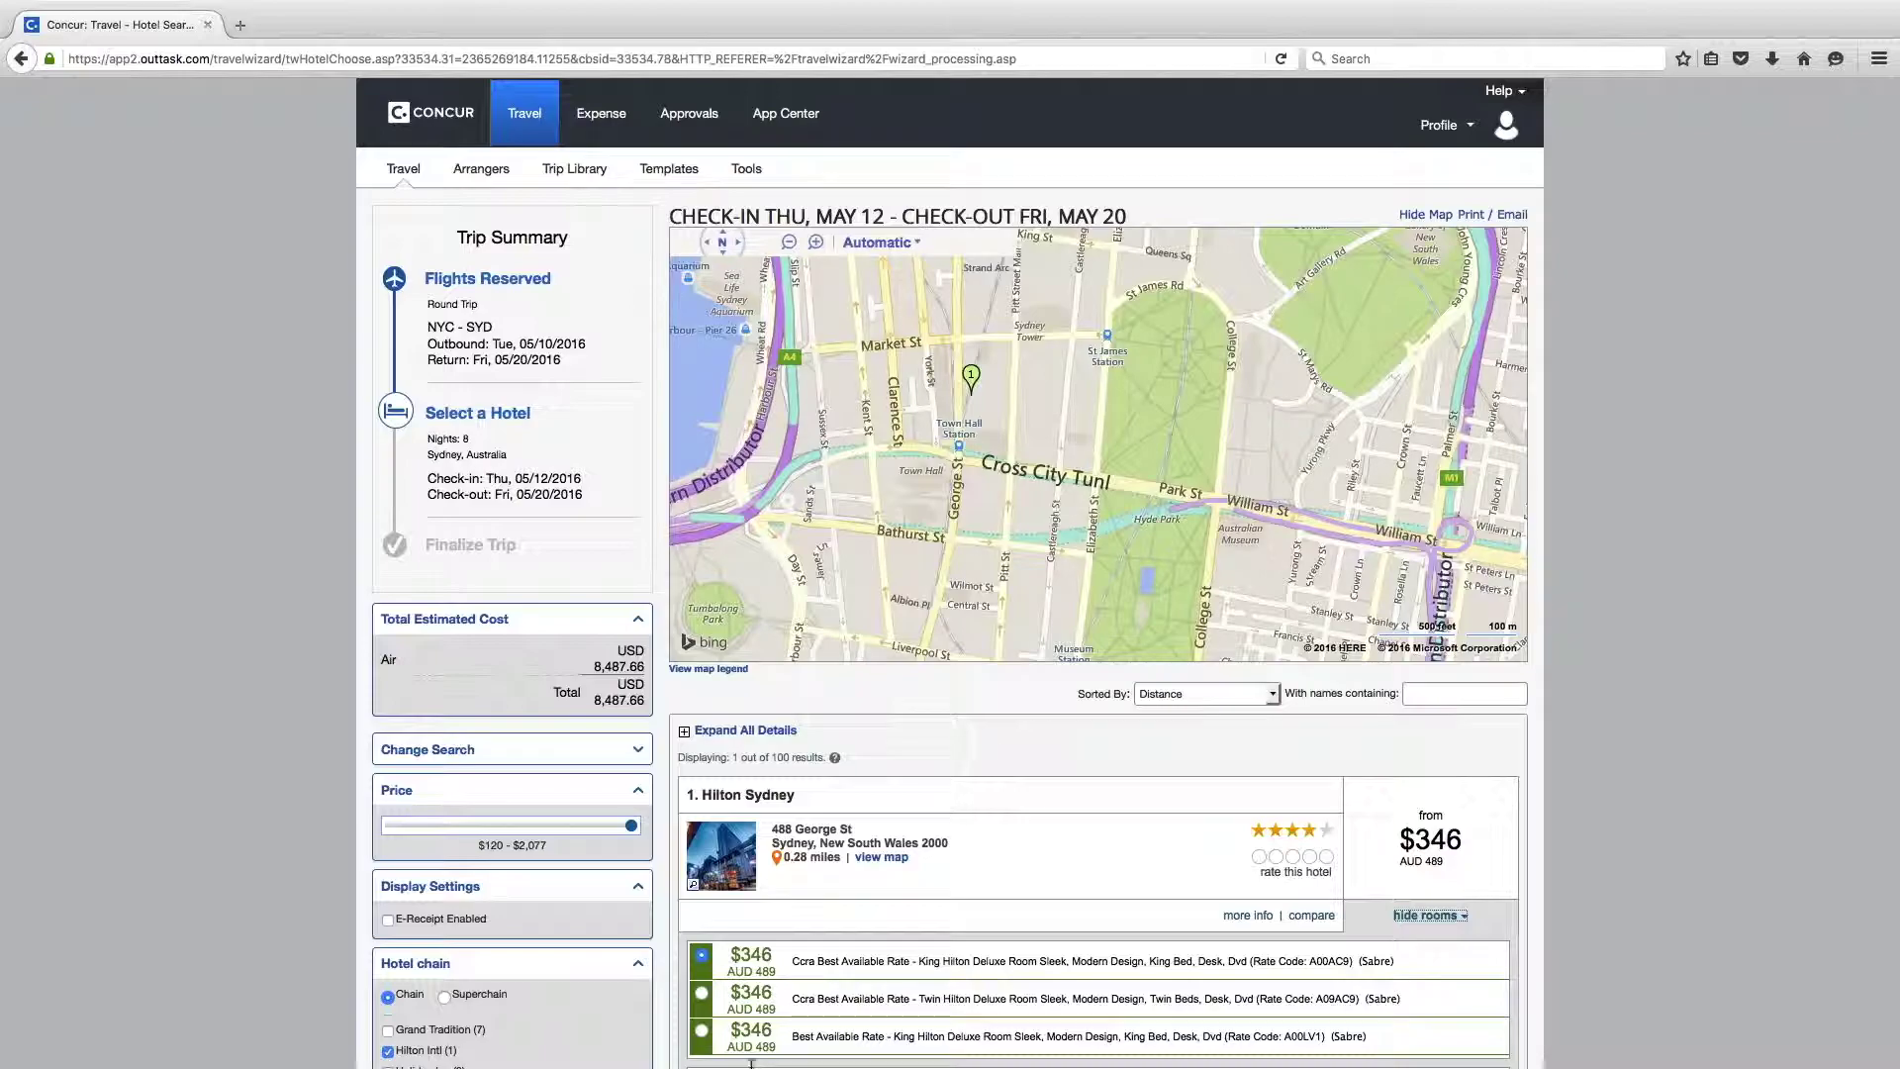
scroll(1639, 984, "down", 3)
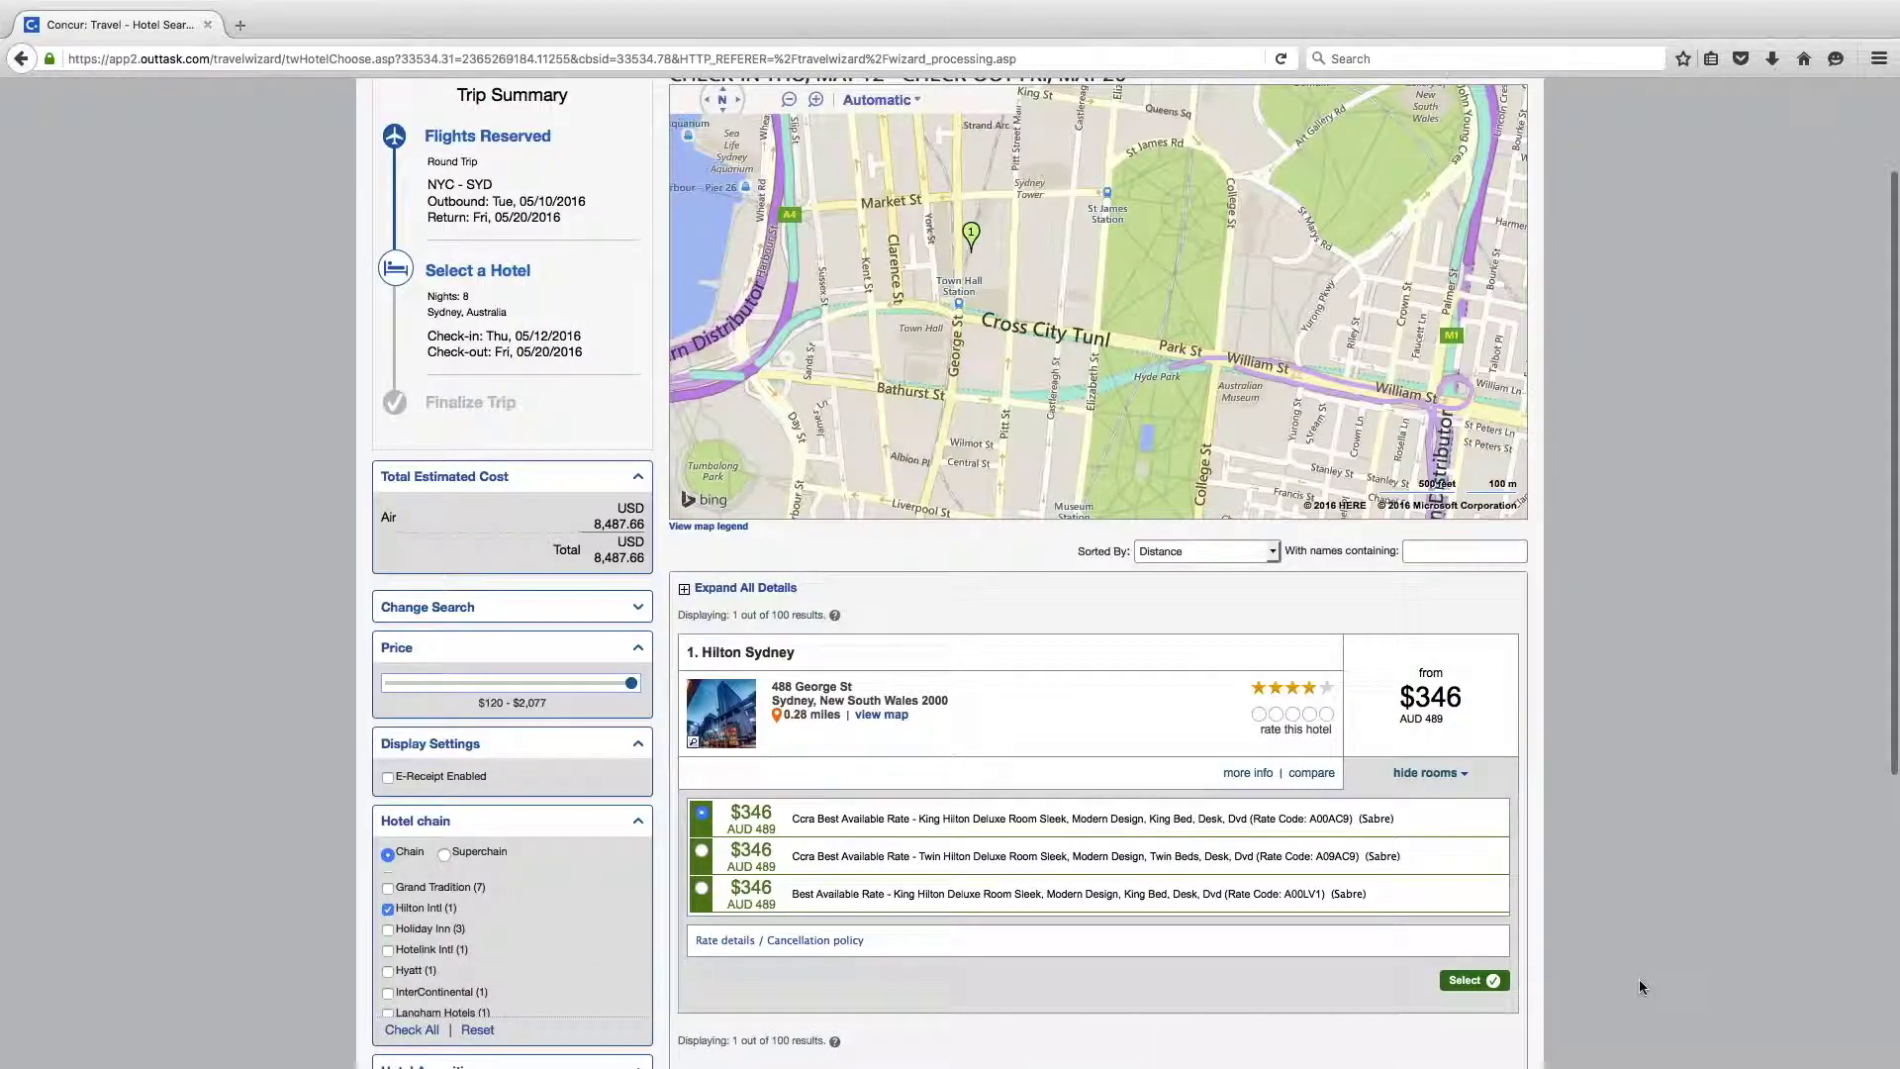
scroll(1639, 978, "down", 2)
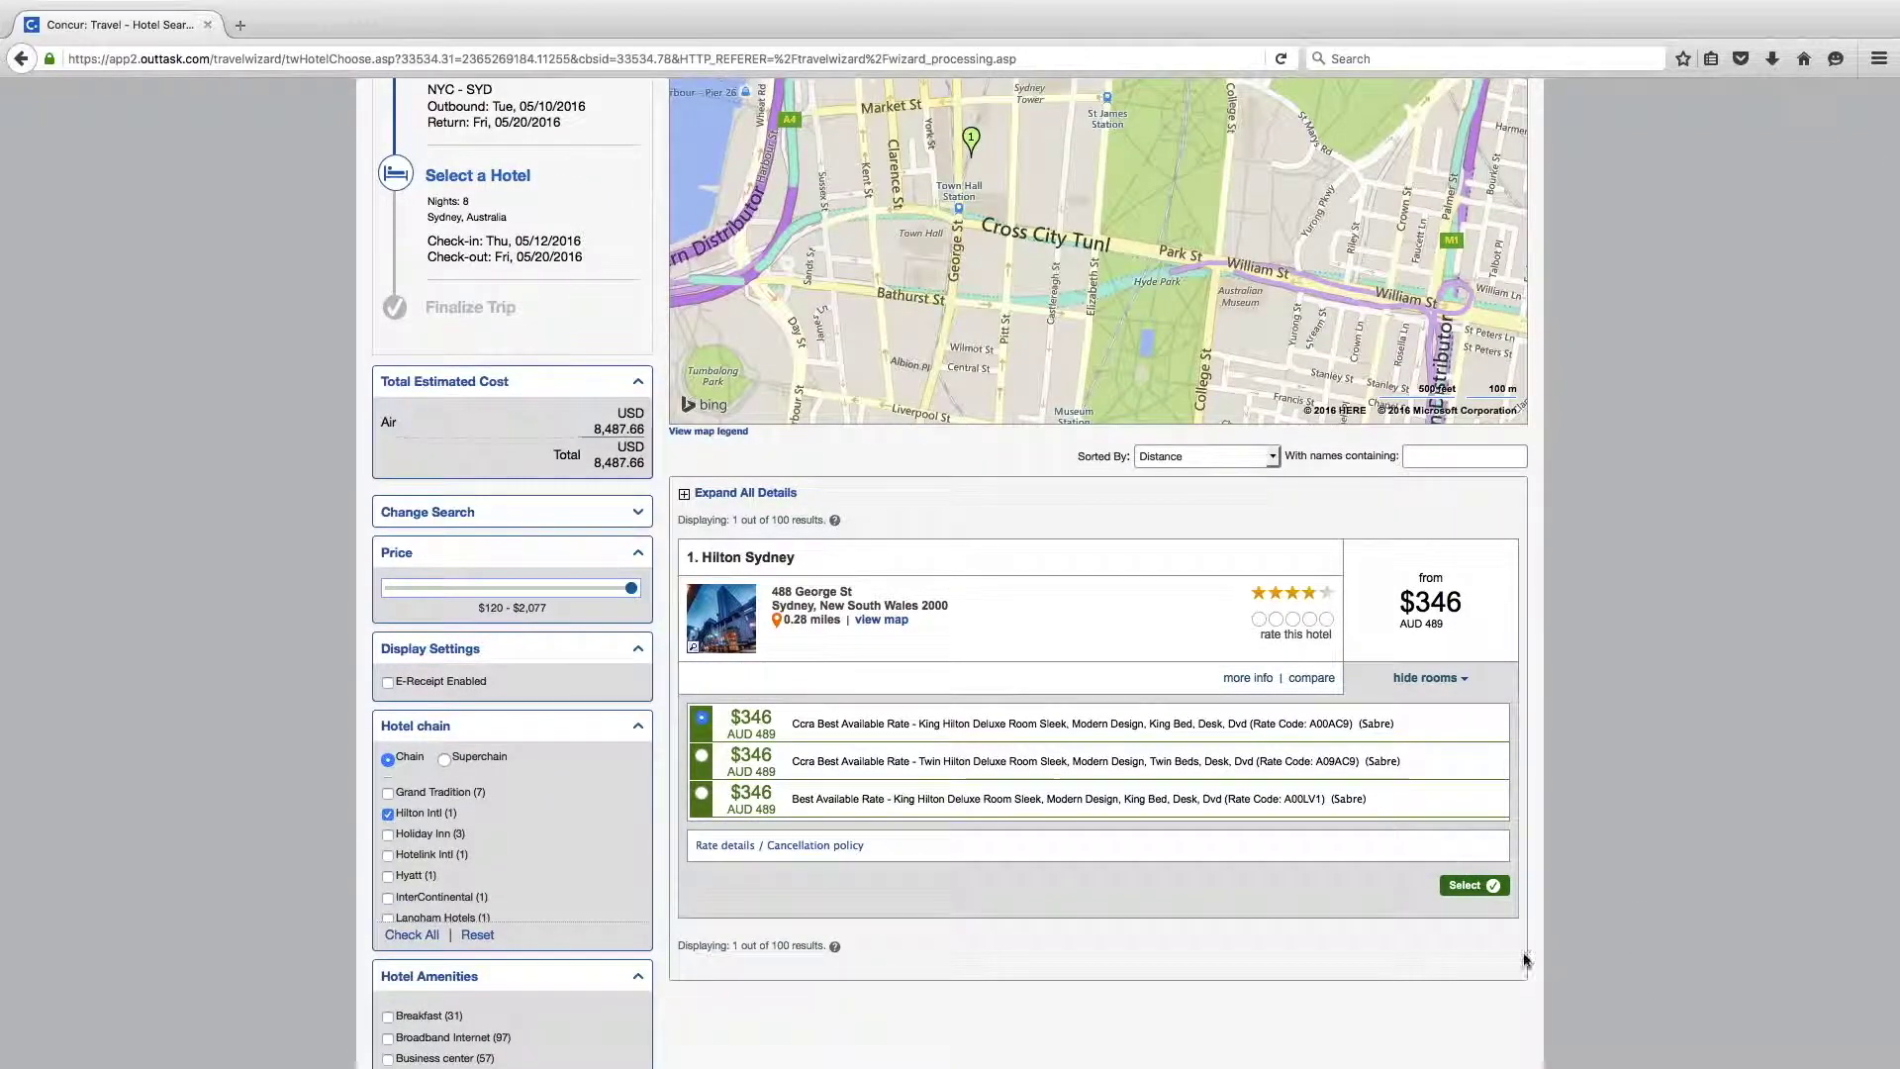
Step: Select the first King Hilton Deluxe room at the Hilton Sydney, review its details, accept the rate rules and cancellation policy, and reserve it
left_click(1466, 886)
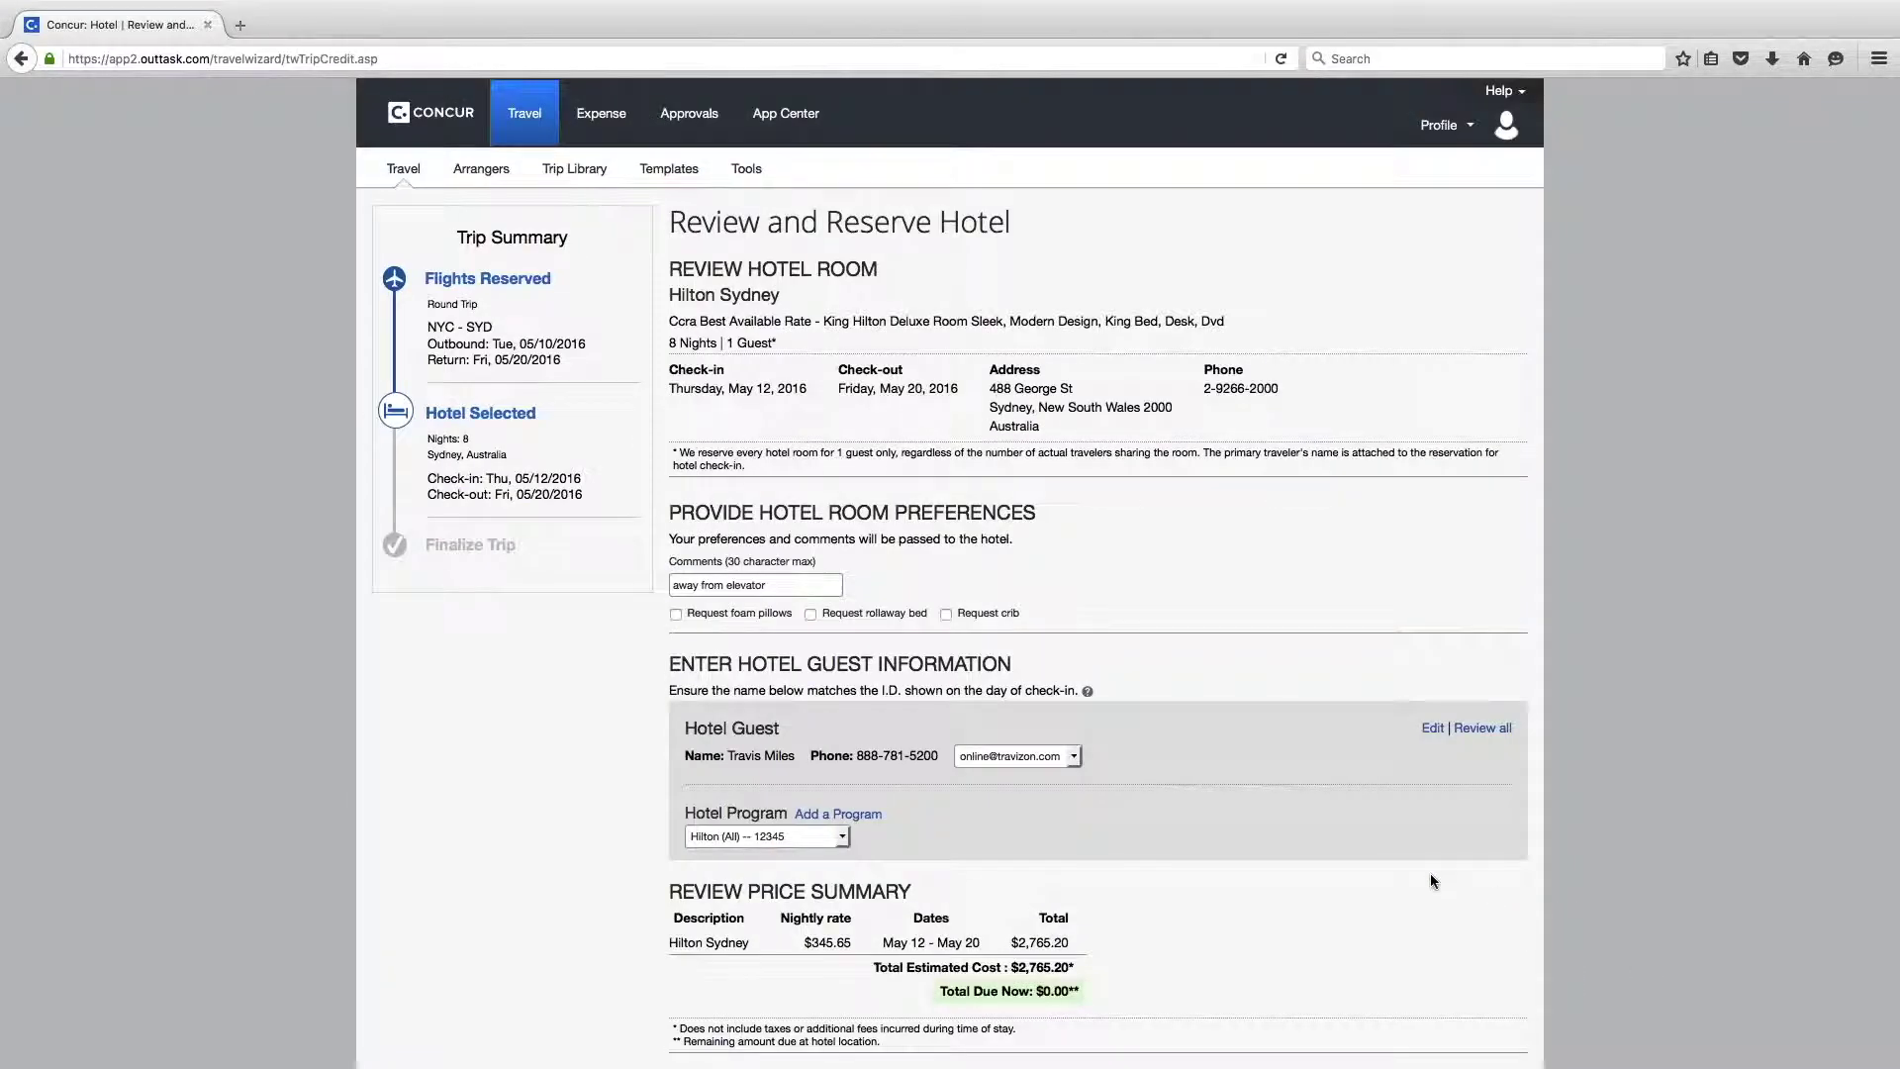
scroll(1293, 824, "down", 6)
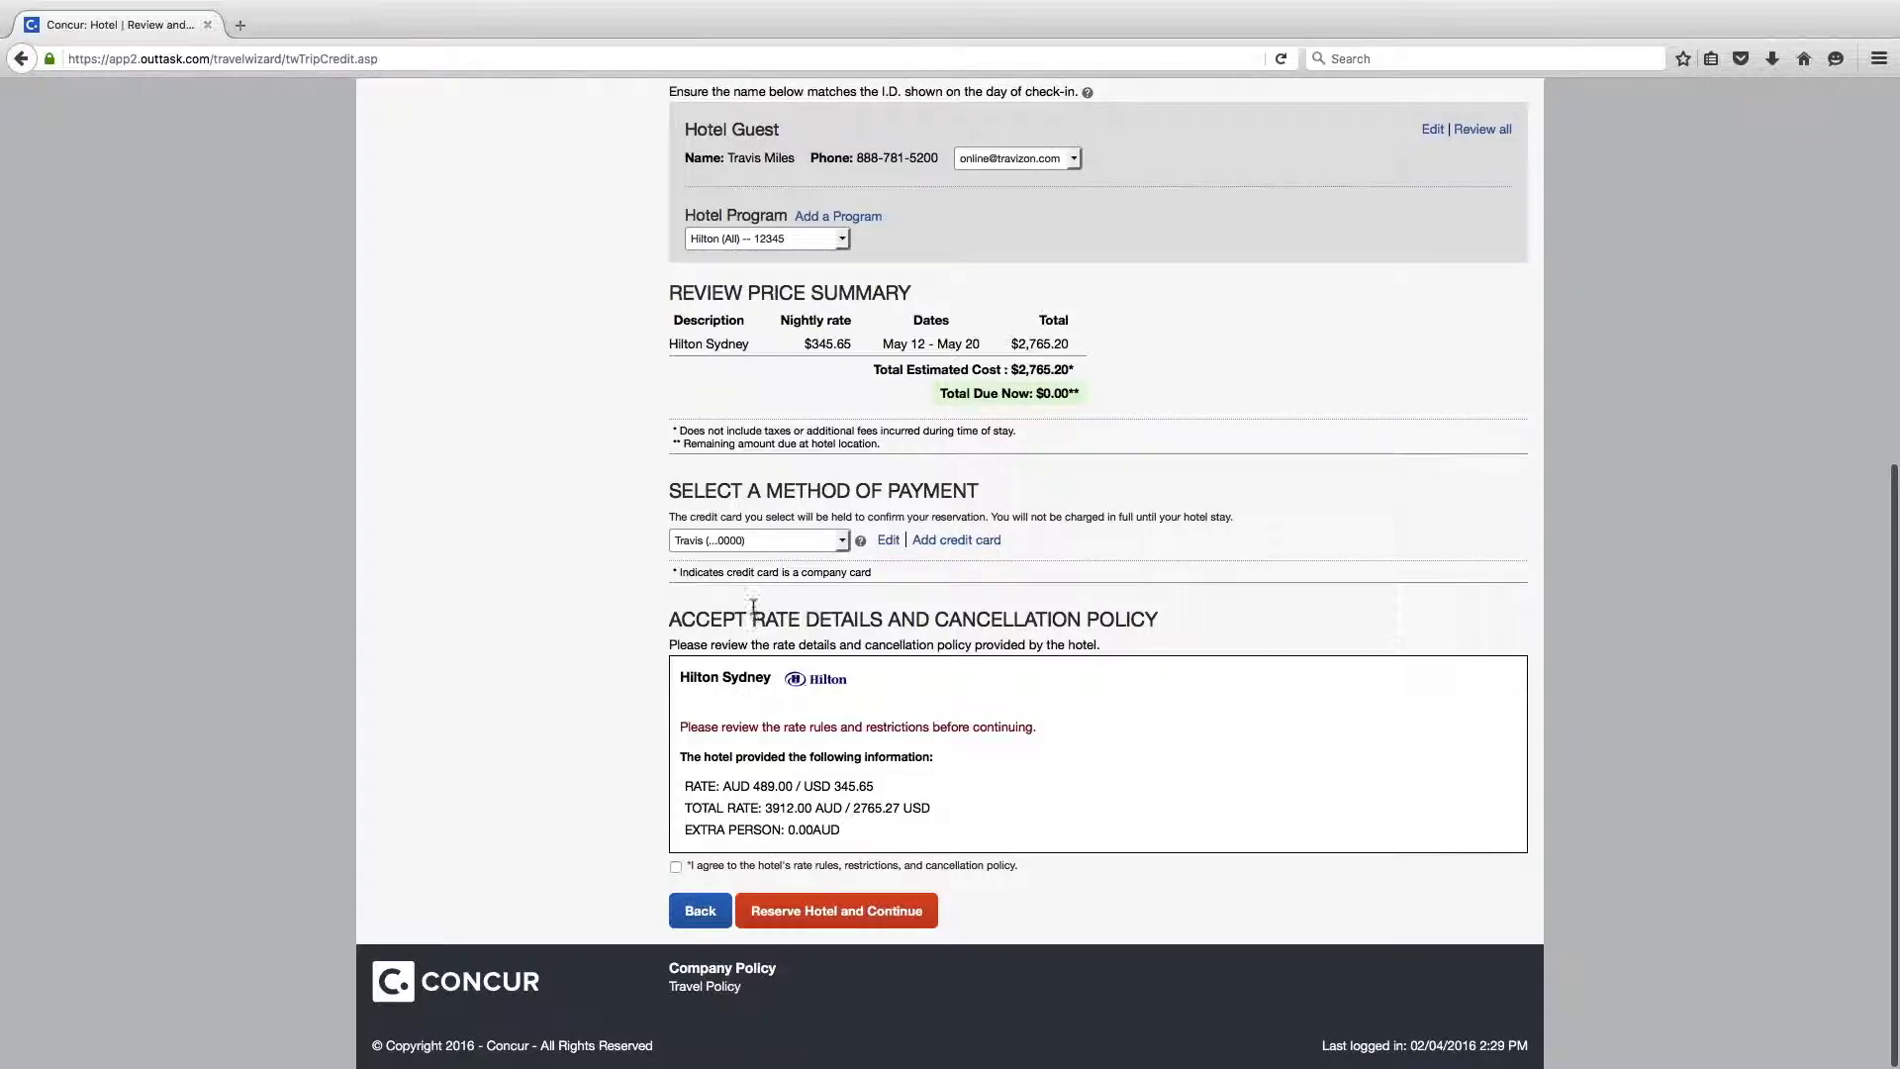
left_click(804, 909)
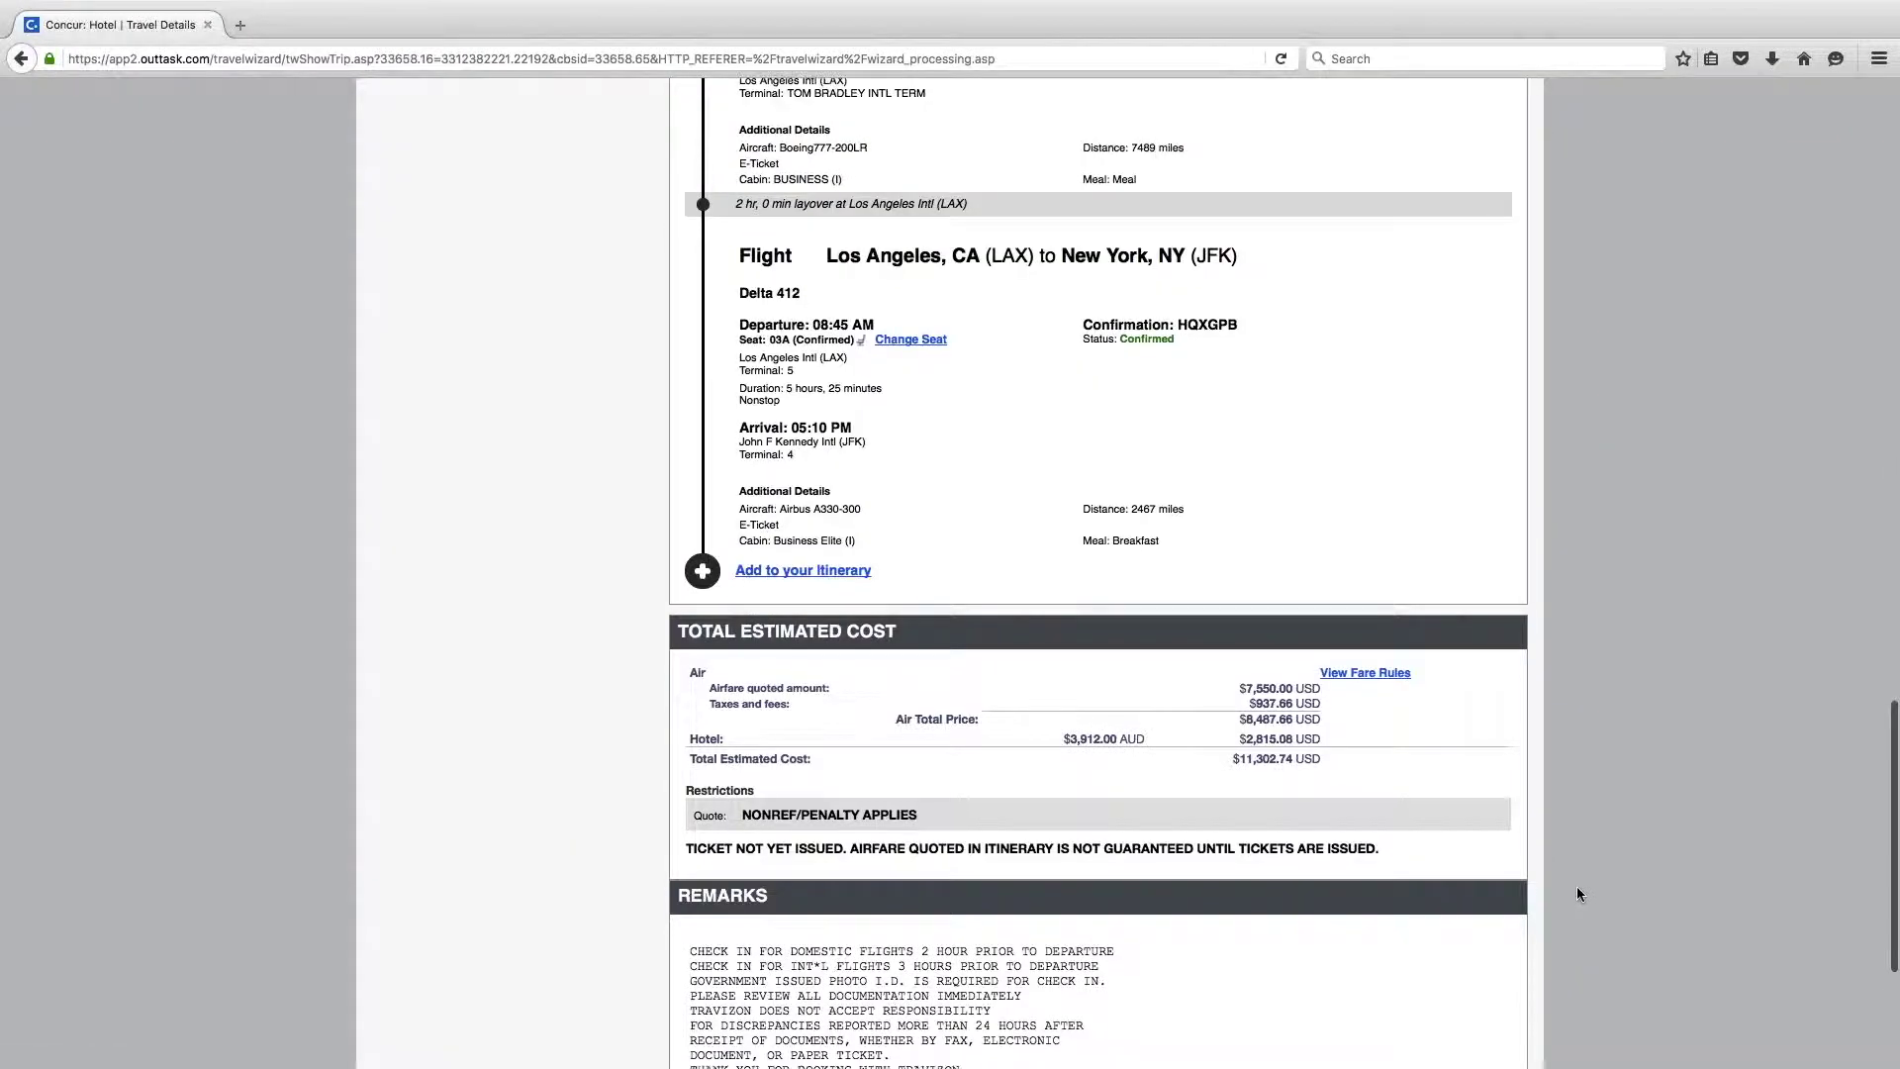
Step: Review the New York to Sydney travel details, proceed to the trip confirmation and purchase the ticket
scroll(1577, 893, "down", 5)
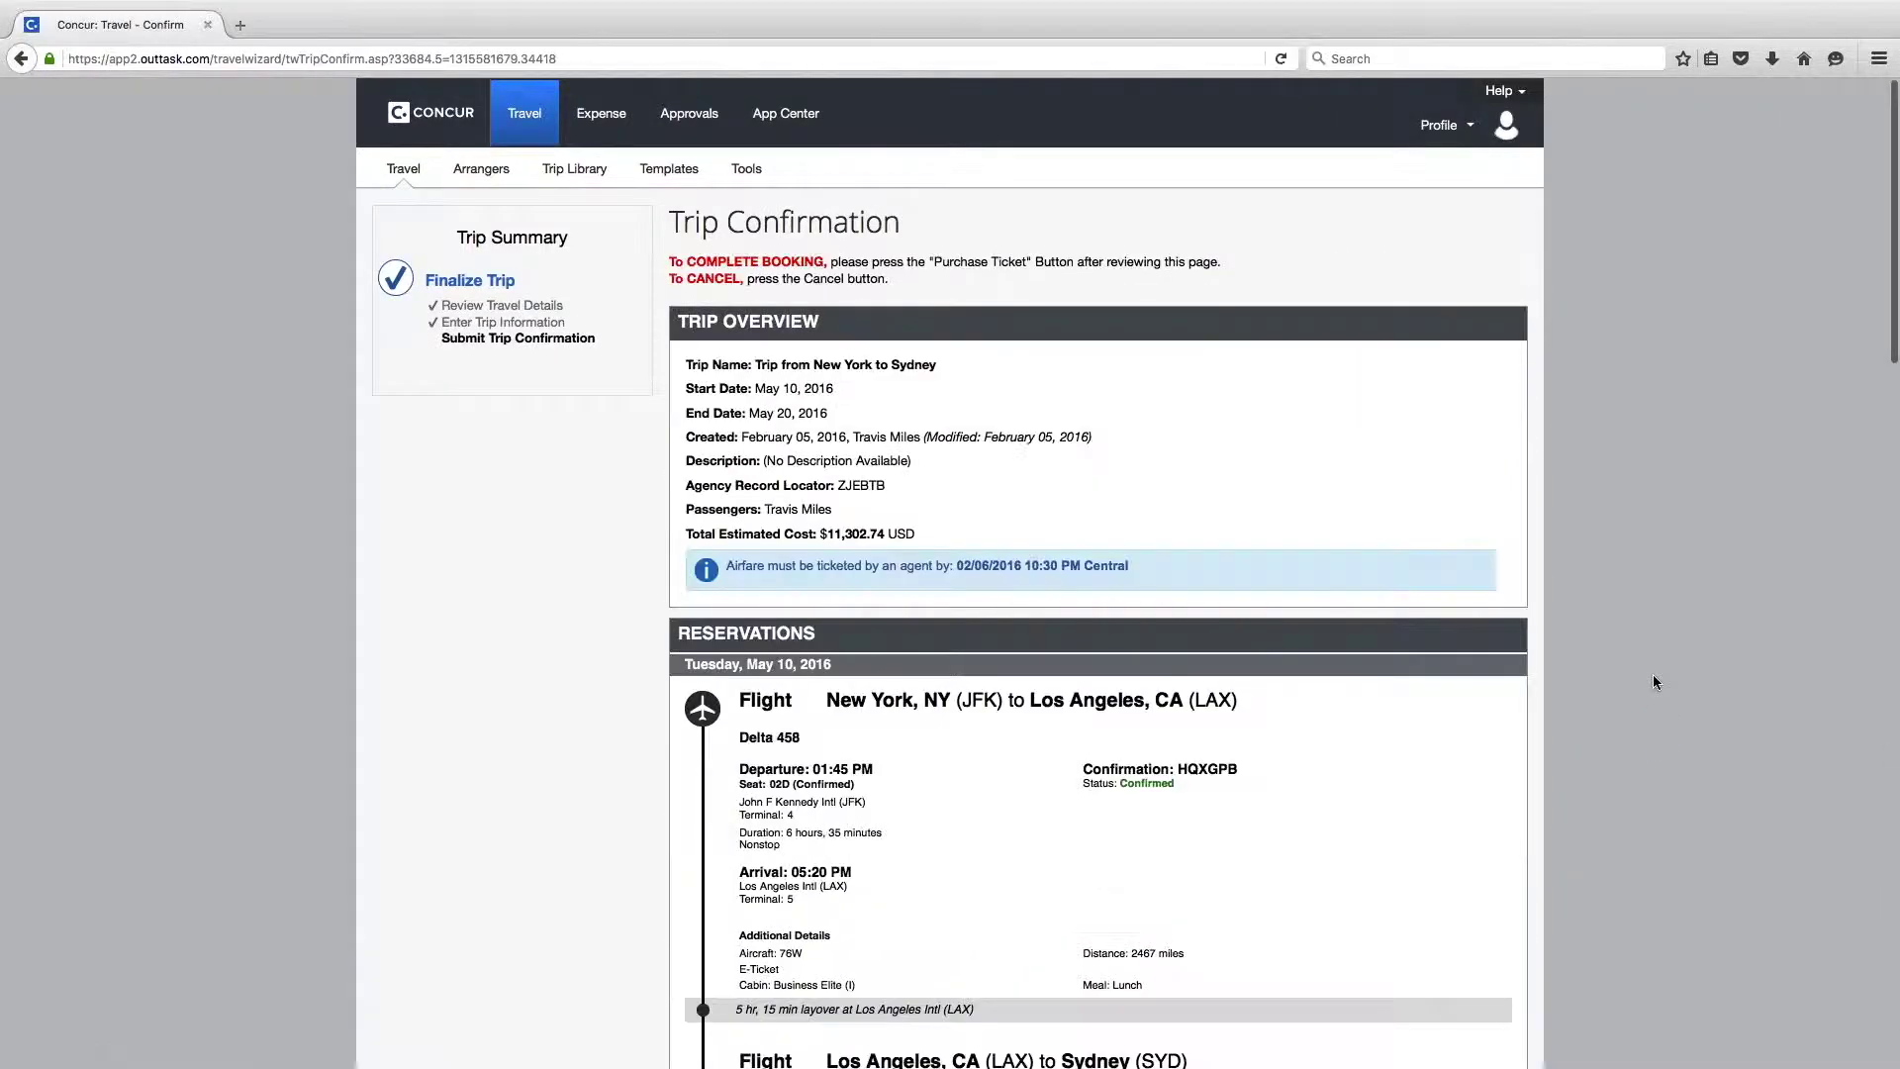
scroll(1333, 895, "down", 10)
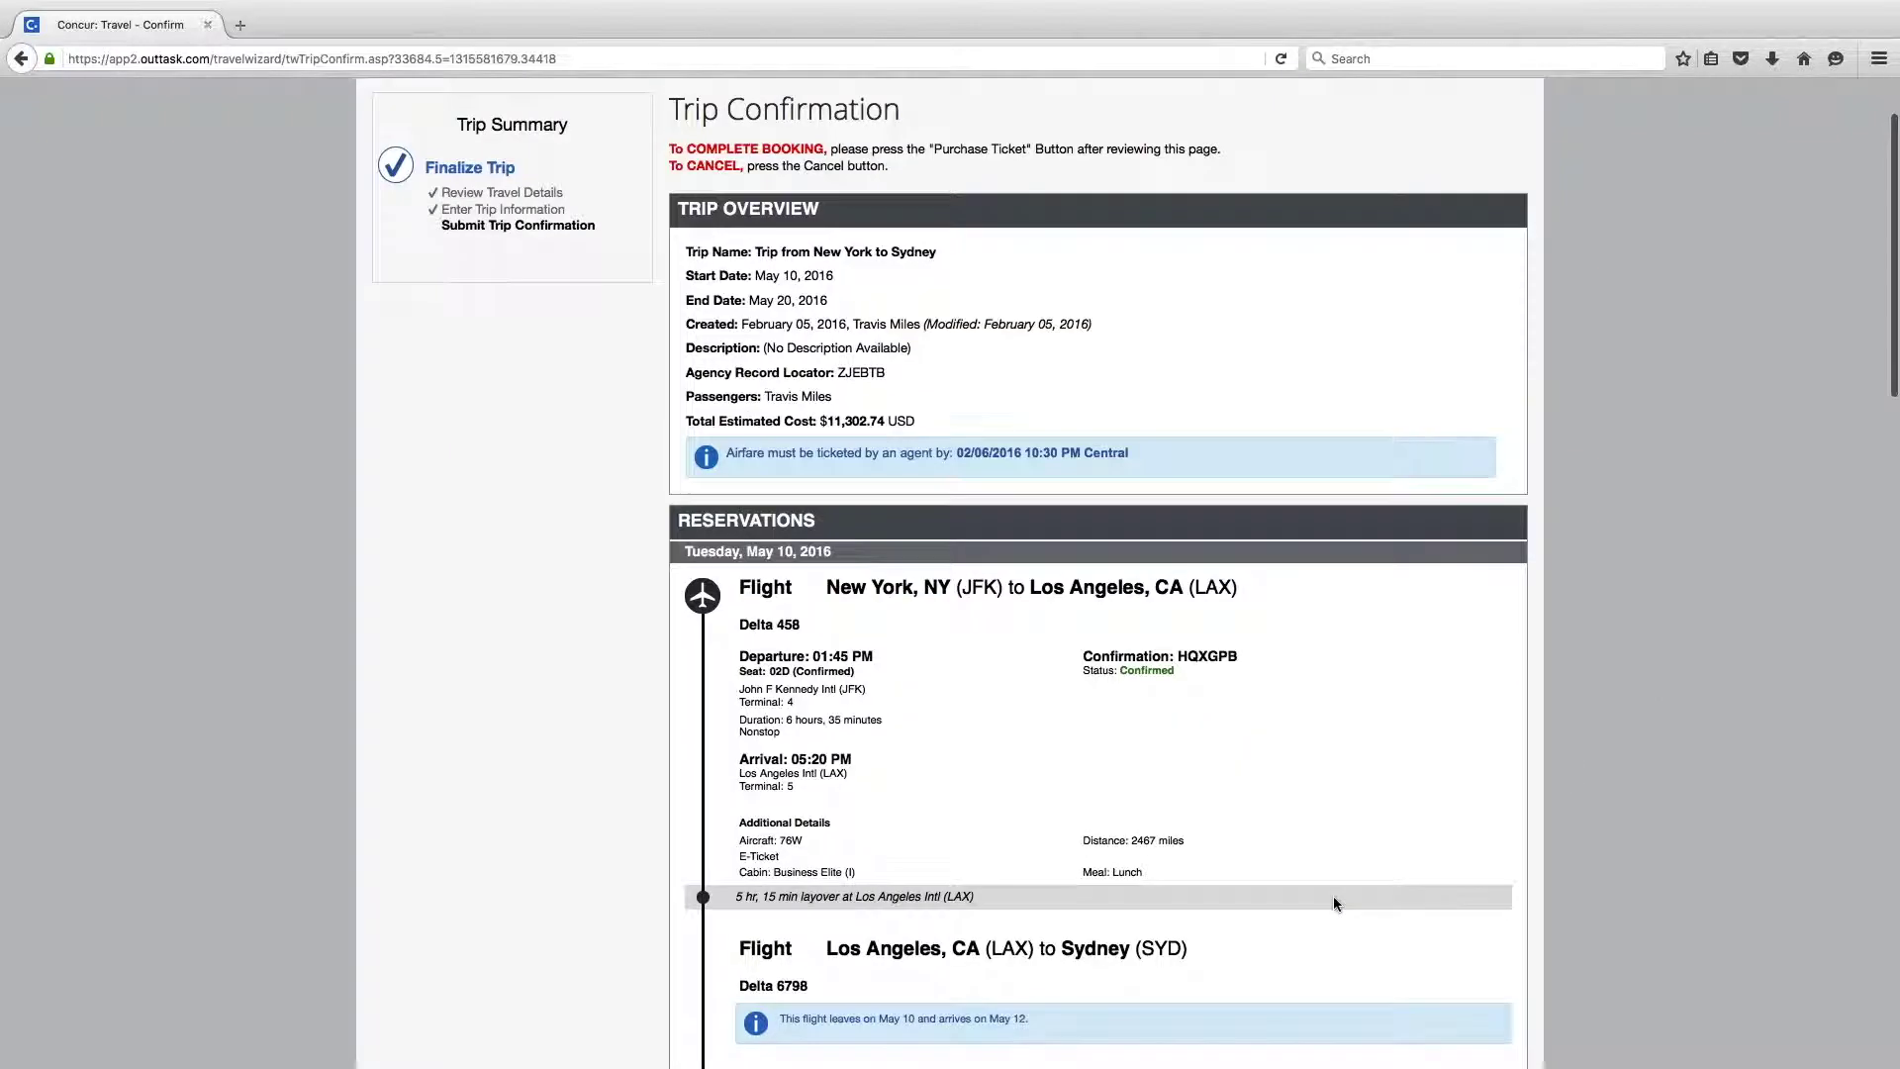
scroll(1356, 903, "down", 20)
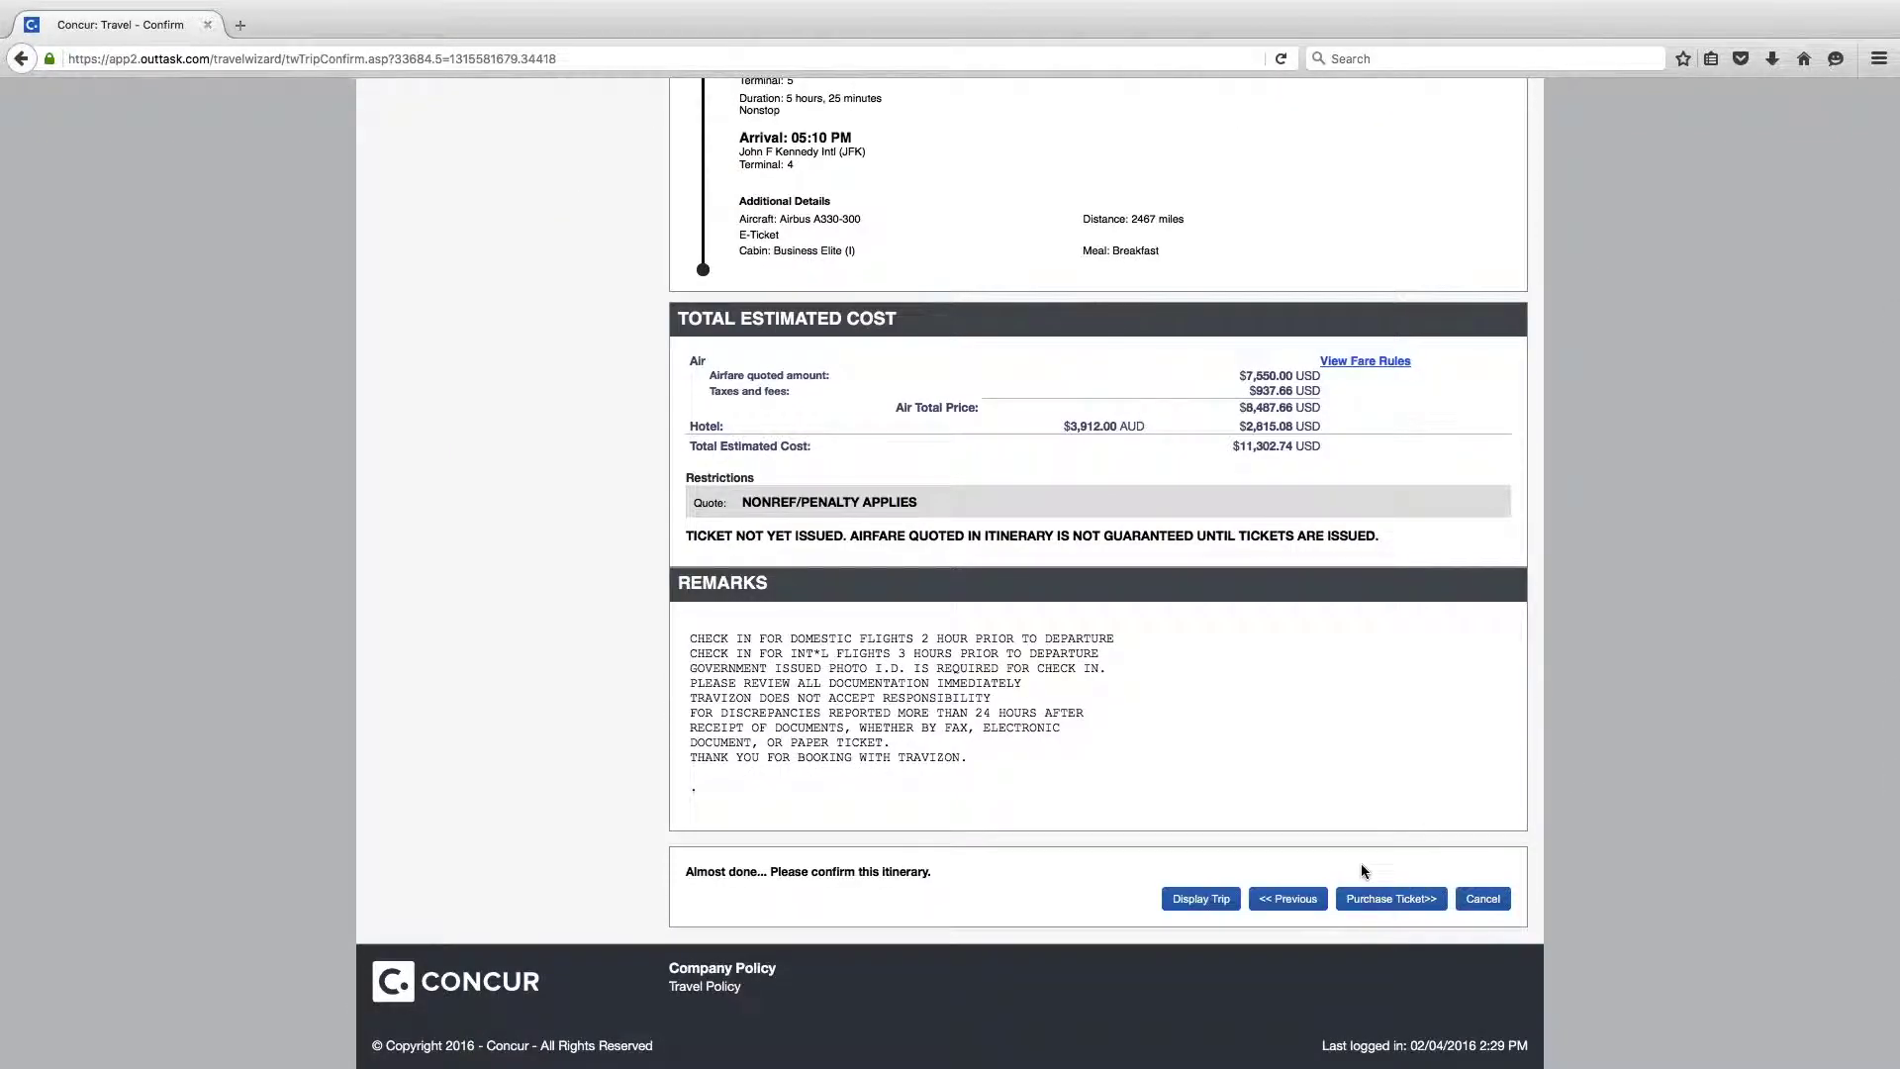
left_click(1391, 901)
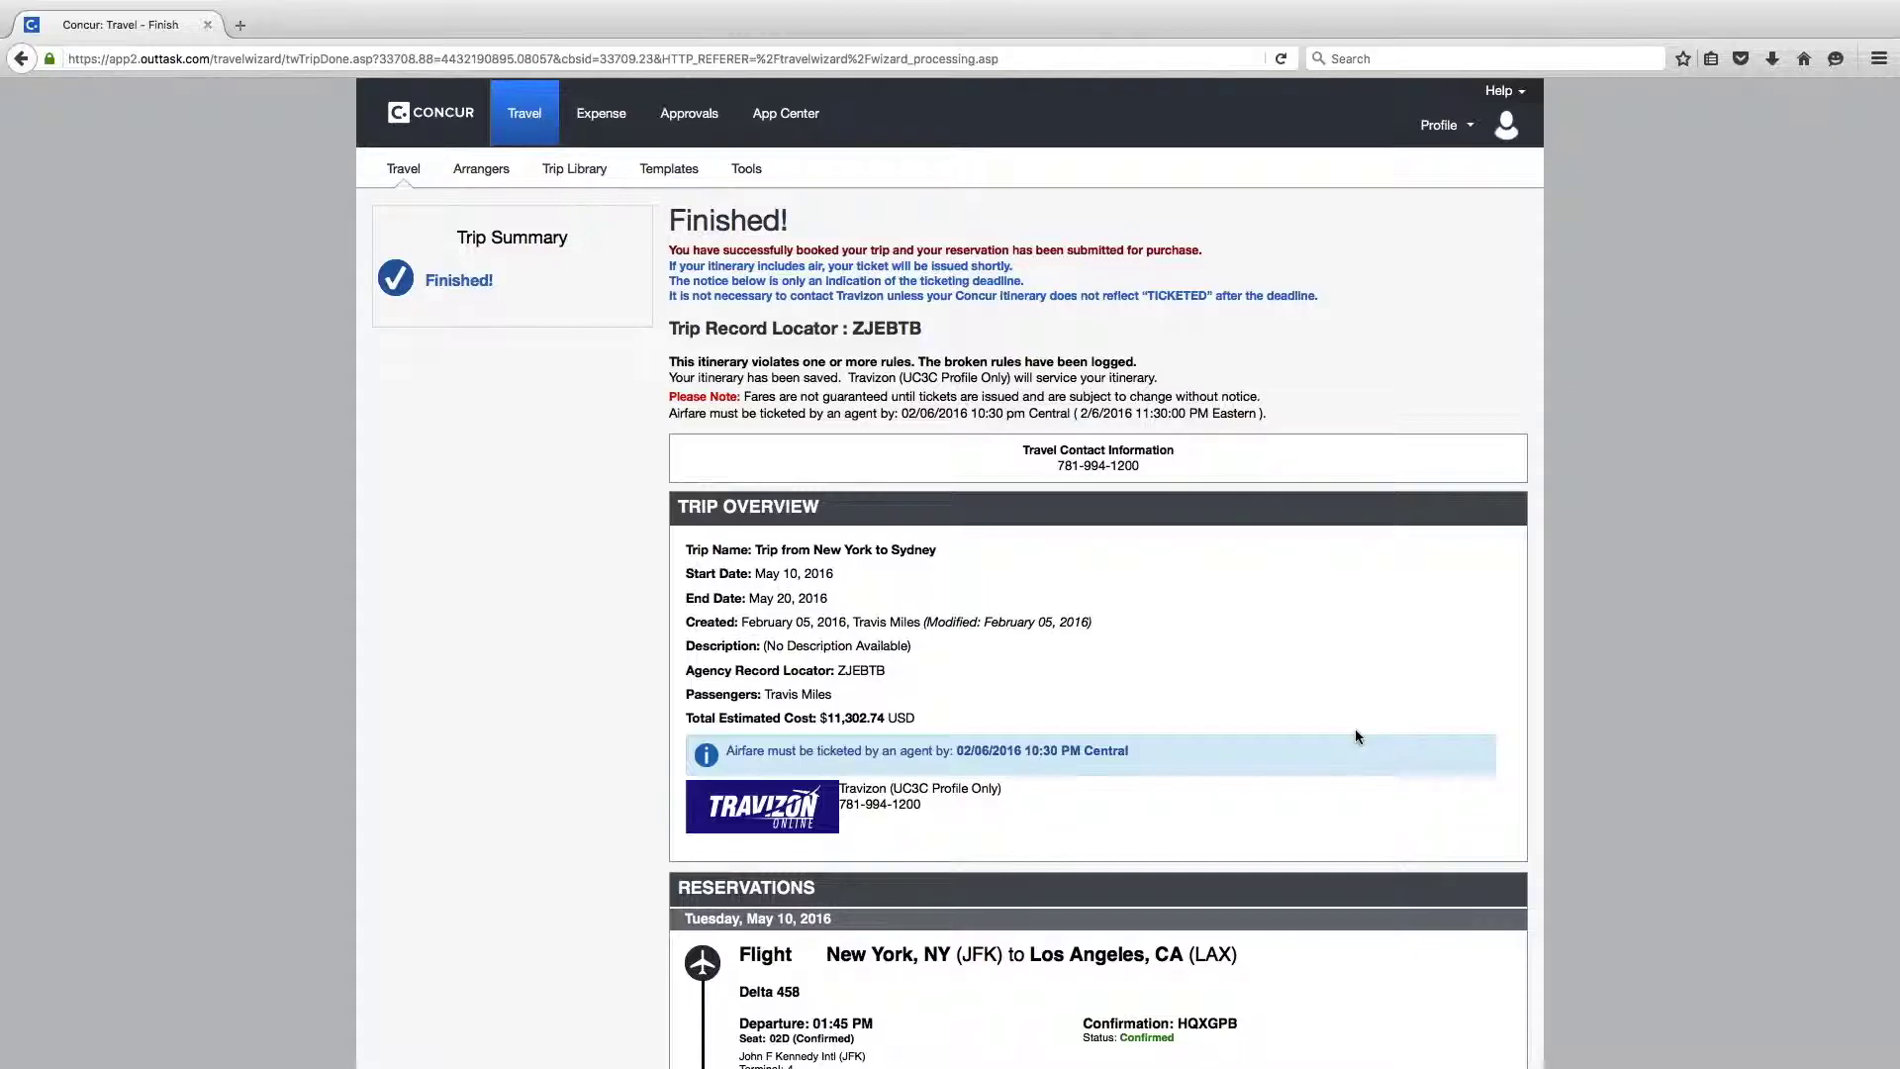
Step: Look through the finished Sydney itinerary down to its cost and remarks, and return to the Travel Center
scroll(1357, 735, "down", 15)
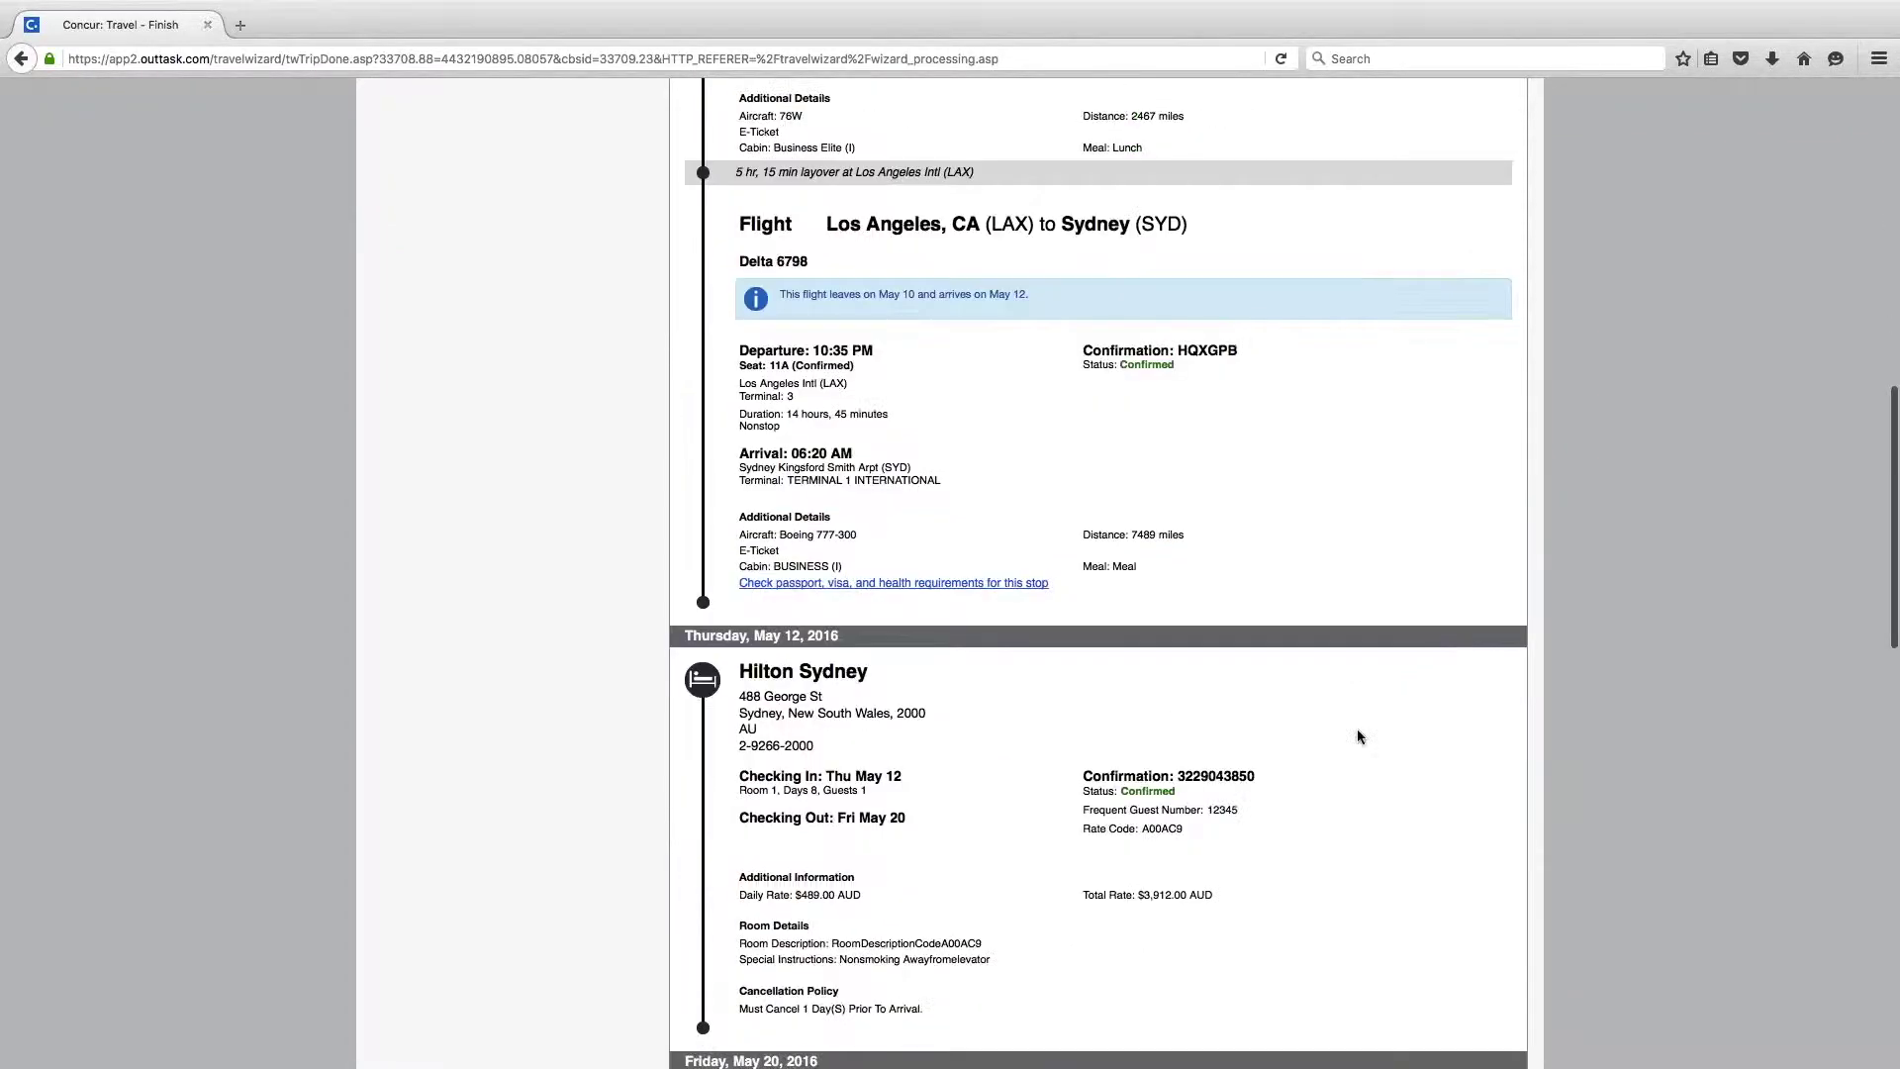
scroll(1357, 732, "down", 8)
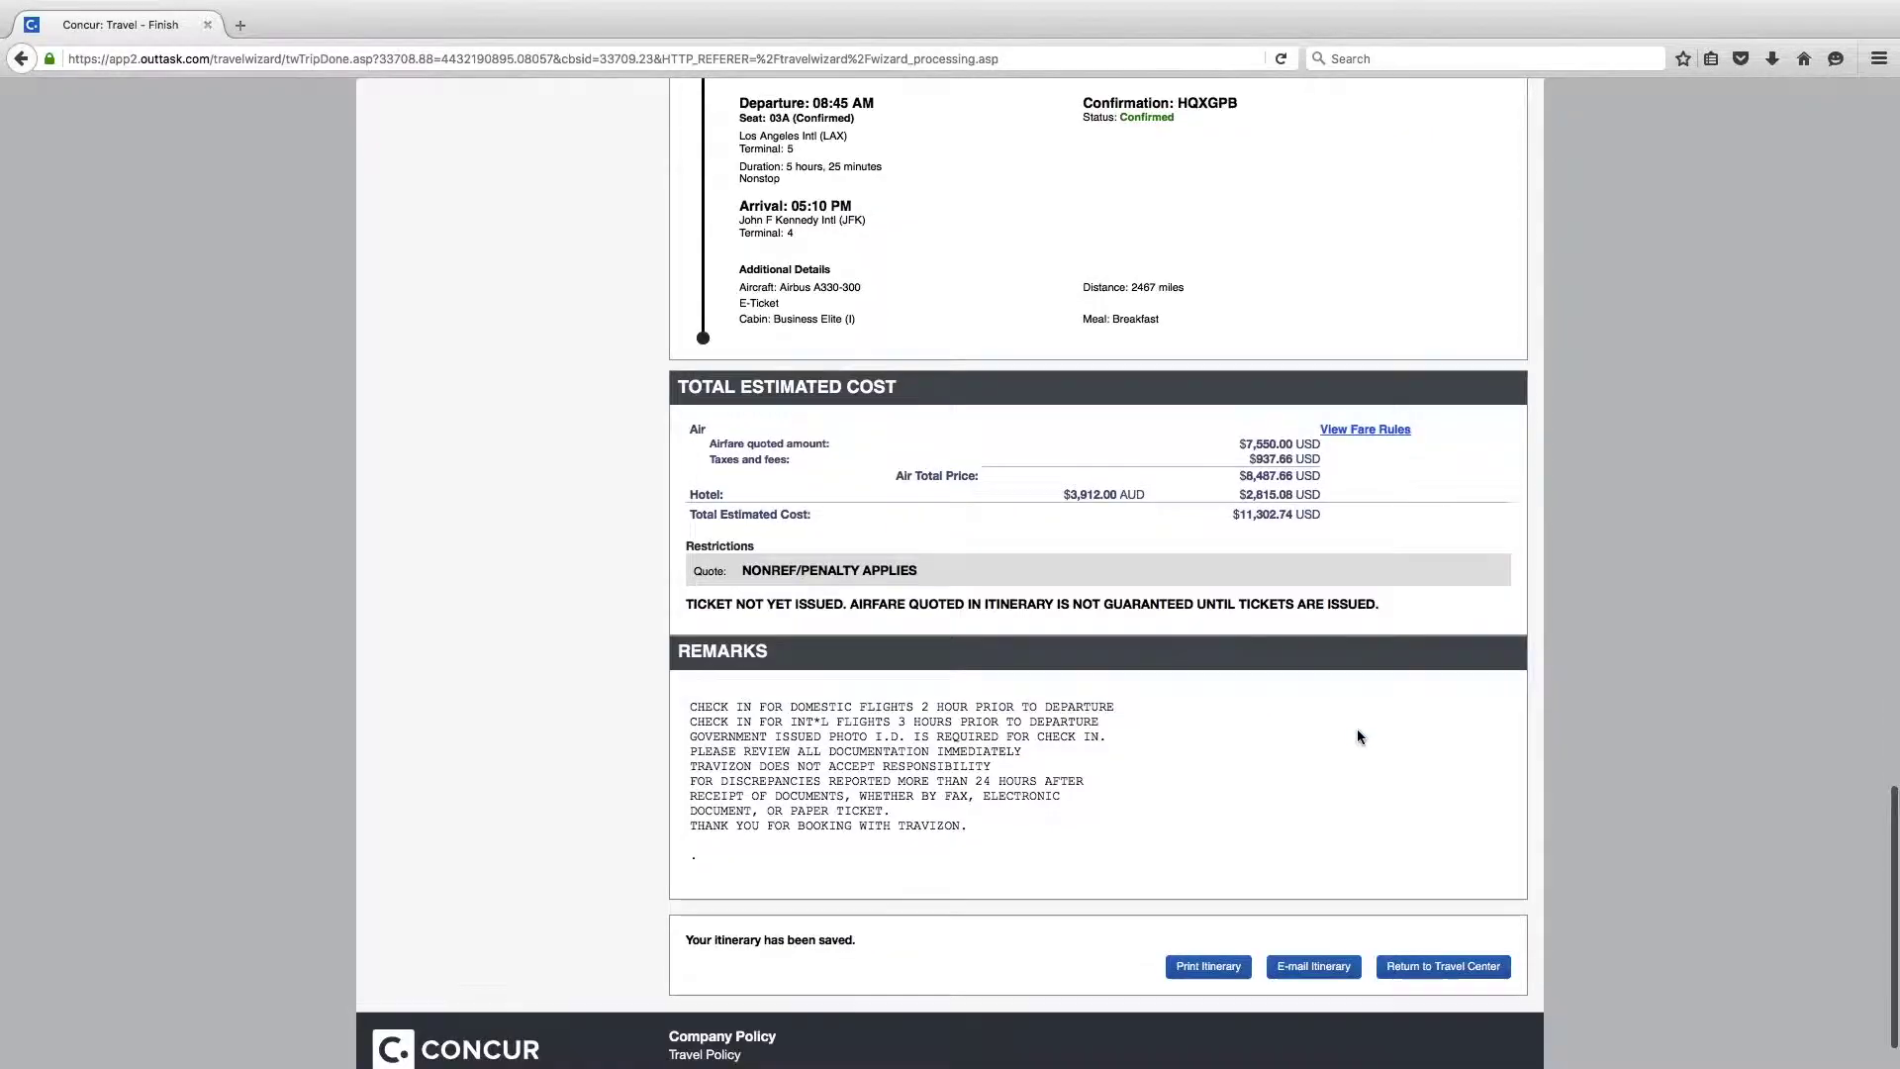
left_click(1440, 898)
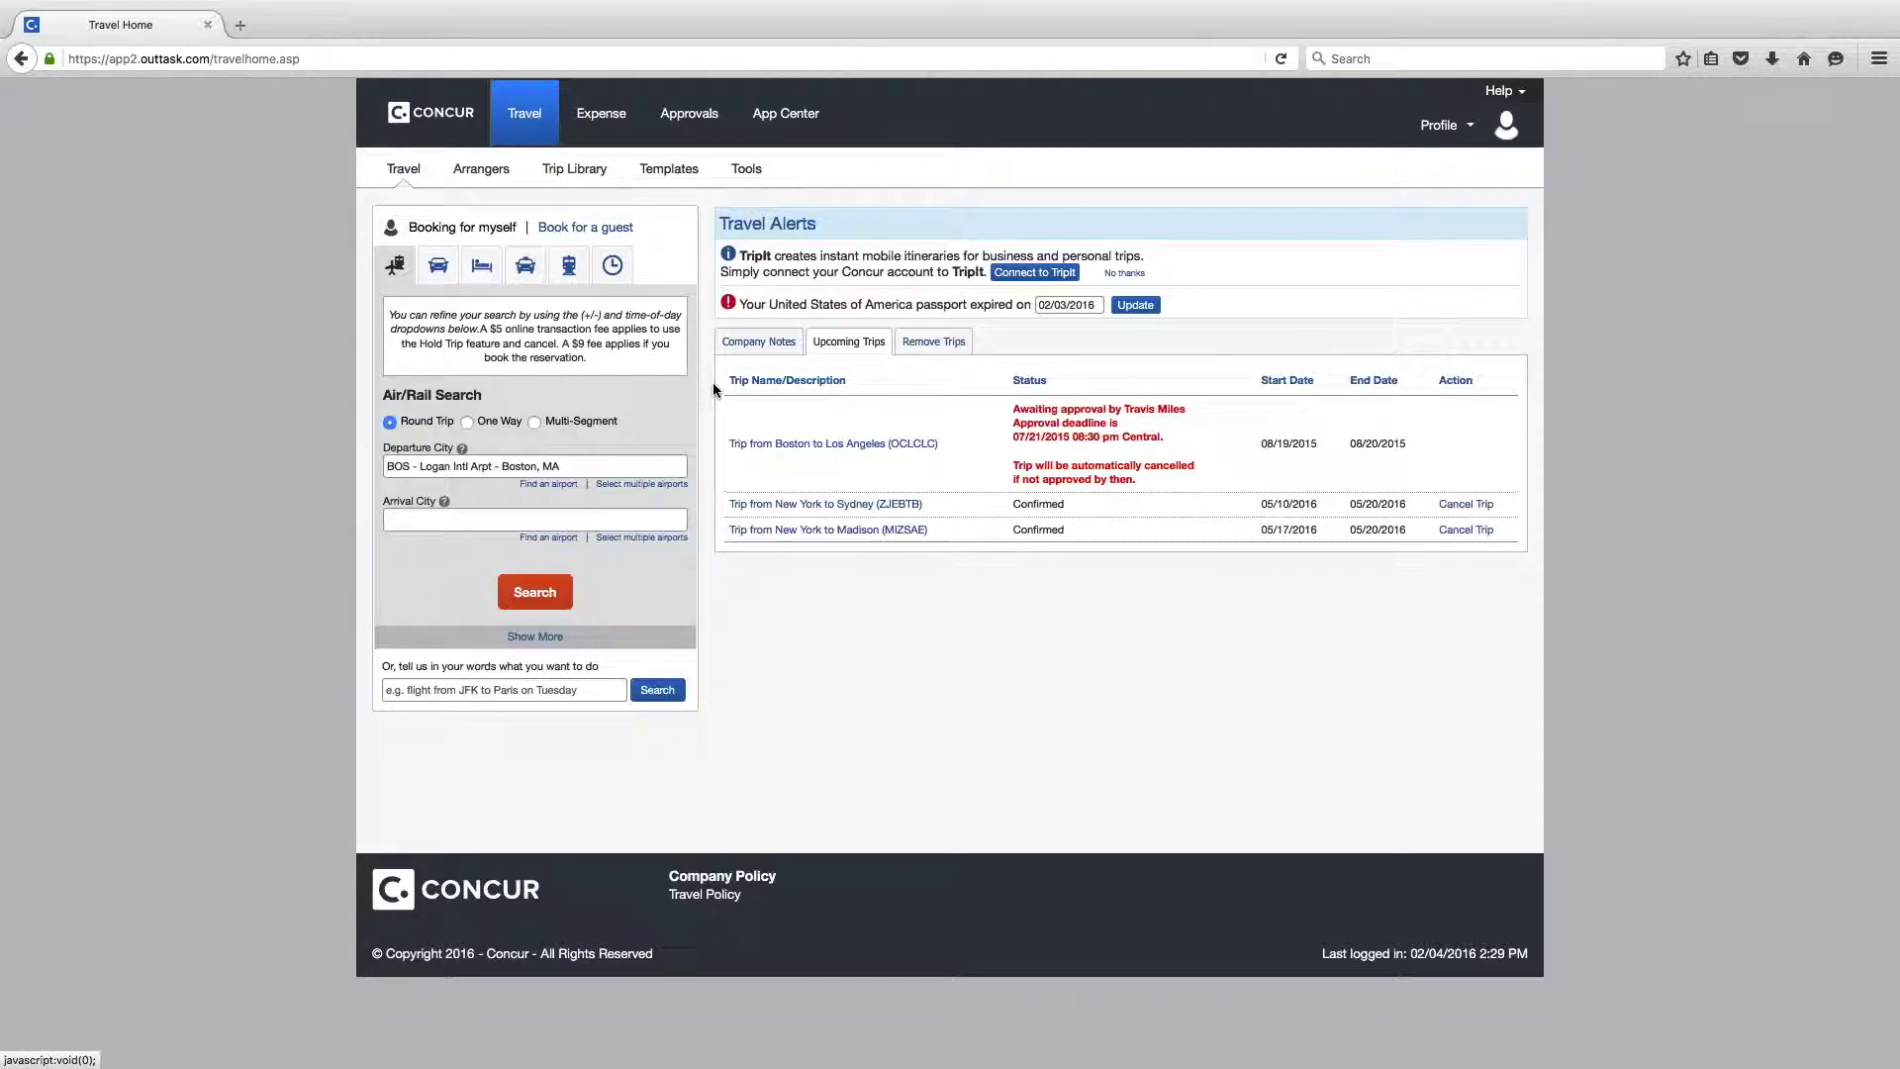
Step: Read the company notes in the Travel Center, and go to the Concur home page to look over the trips and tasks
left_click(758, 342)
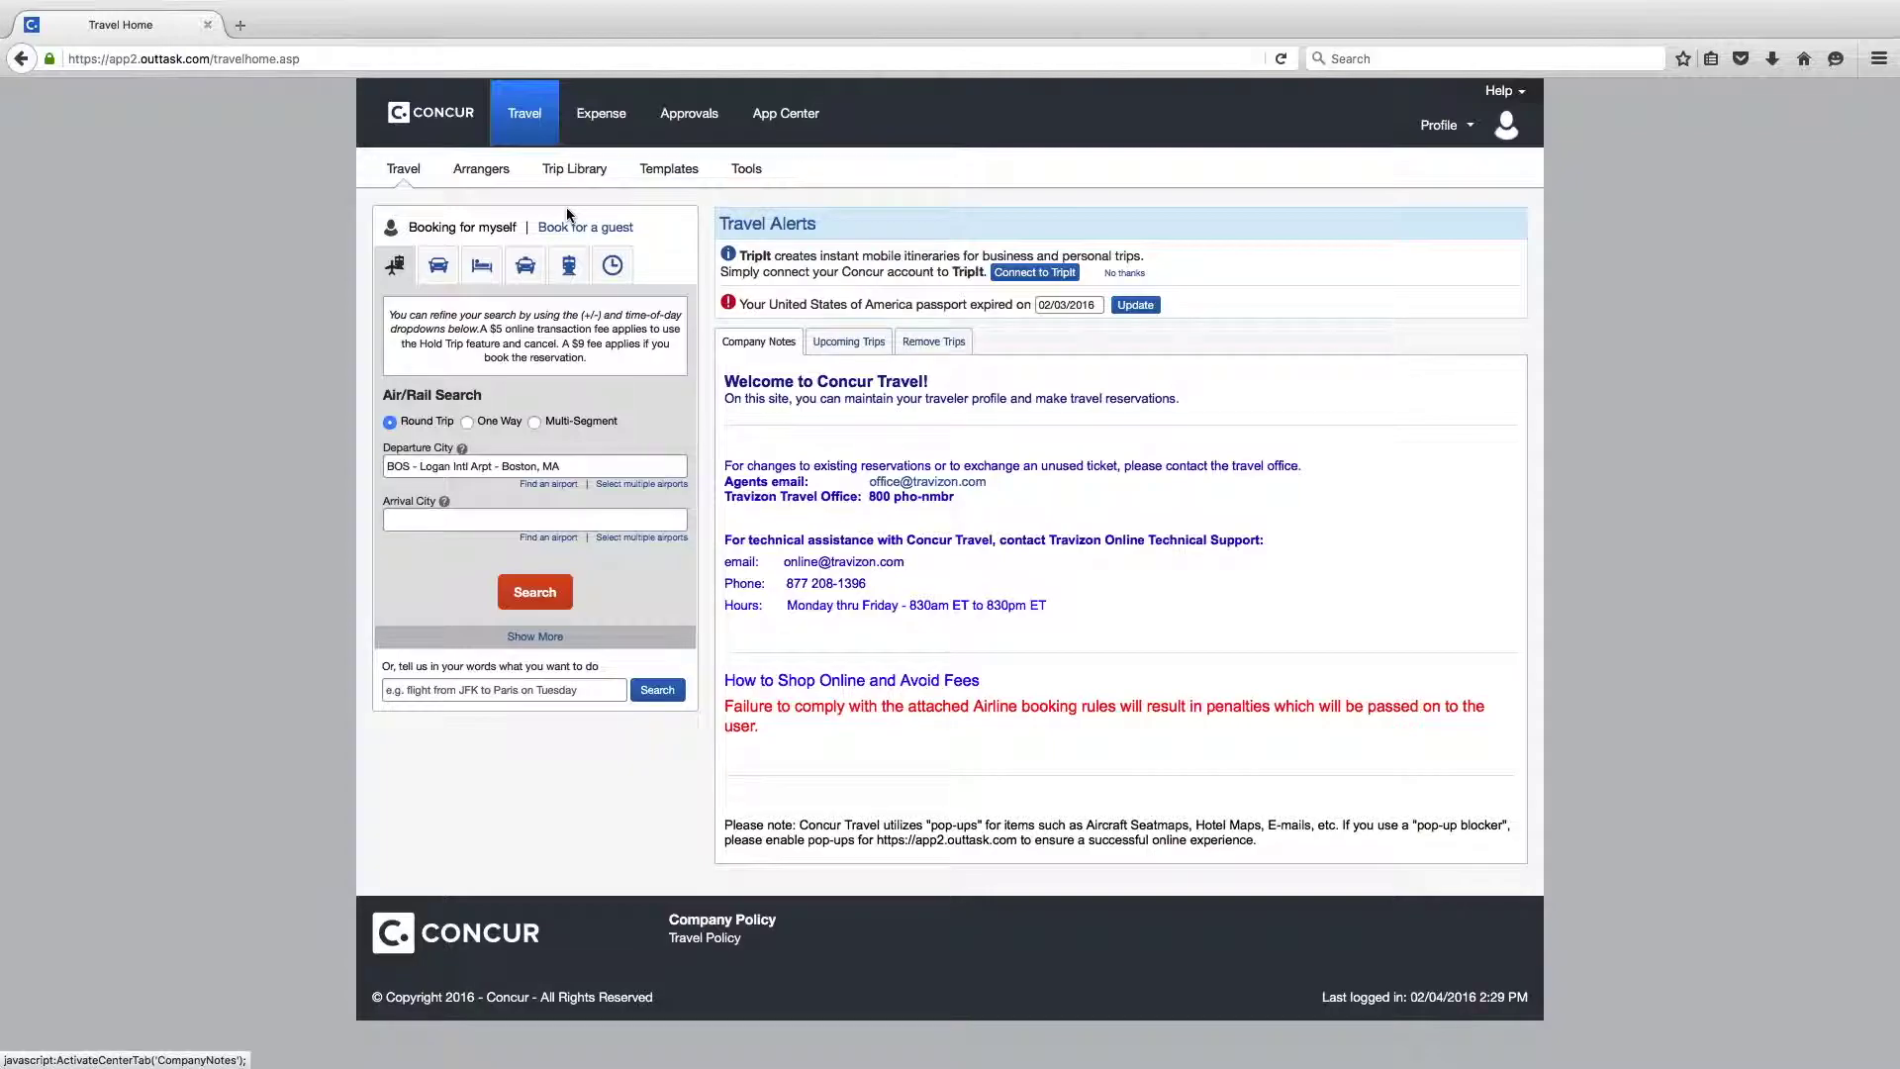
left_click(430, 112)
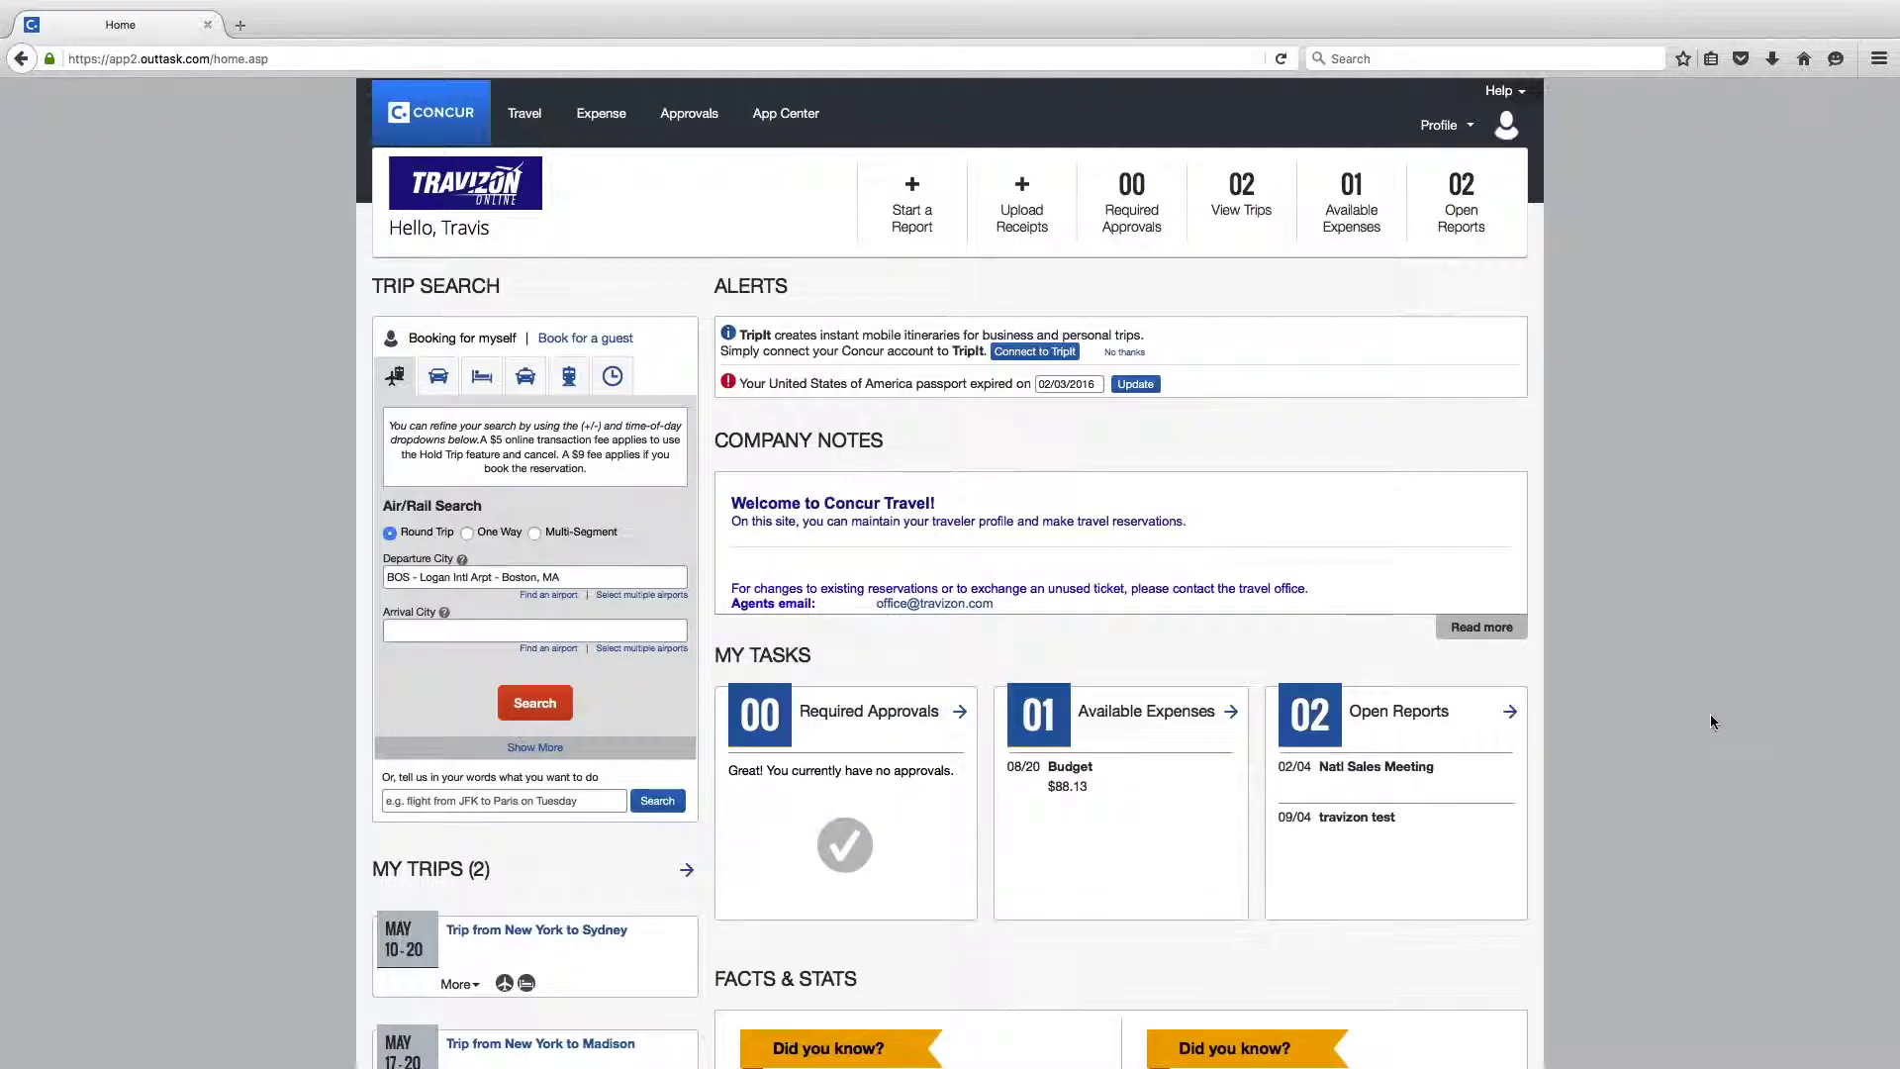
scroll(1716, 781, "down", 2)
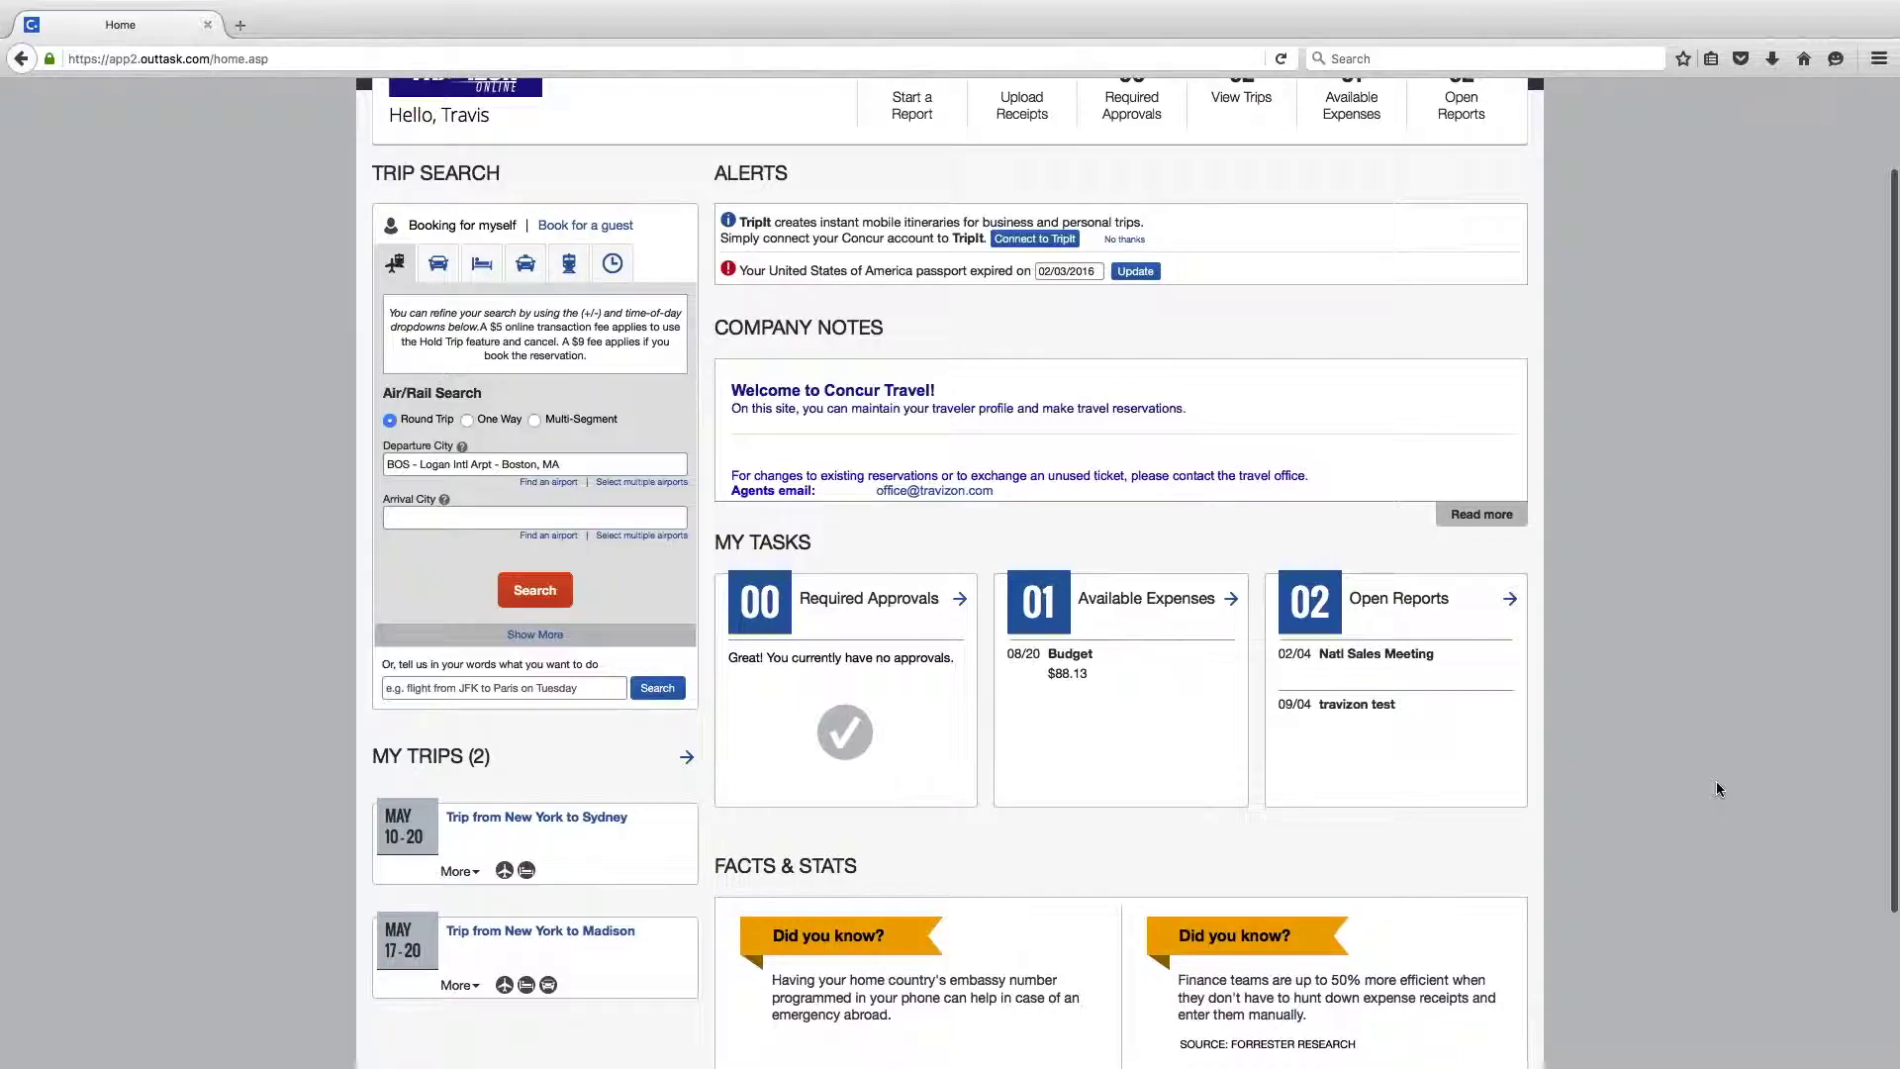
scroll(1718, 789, "down", 1)
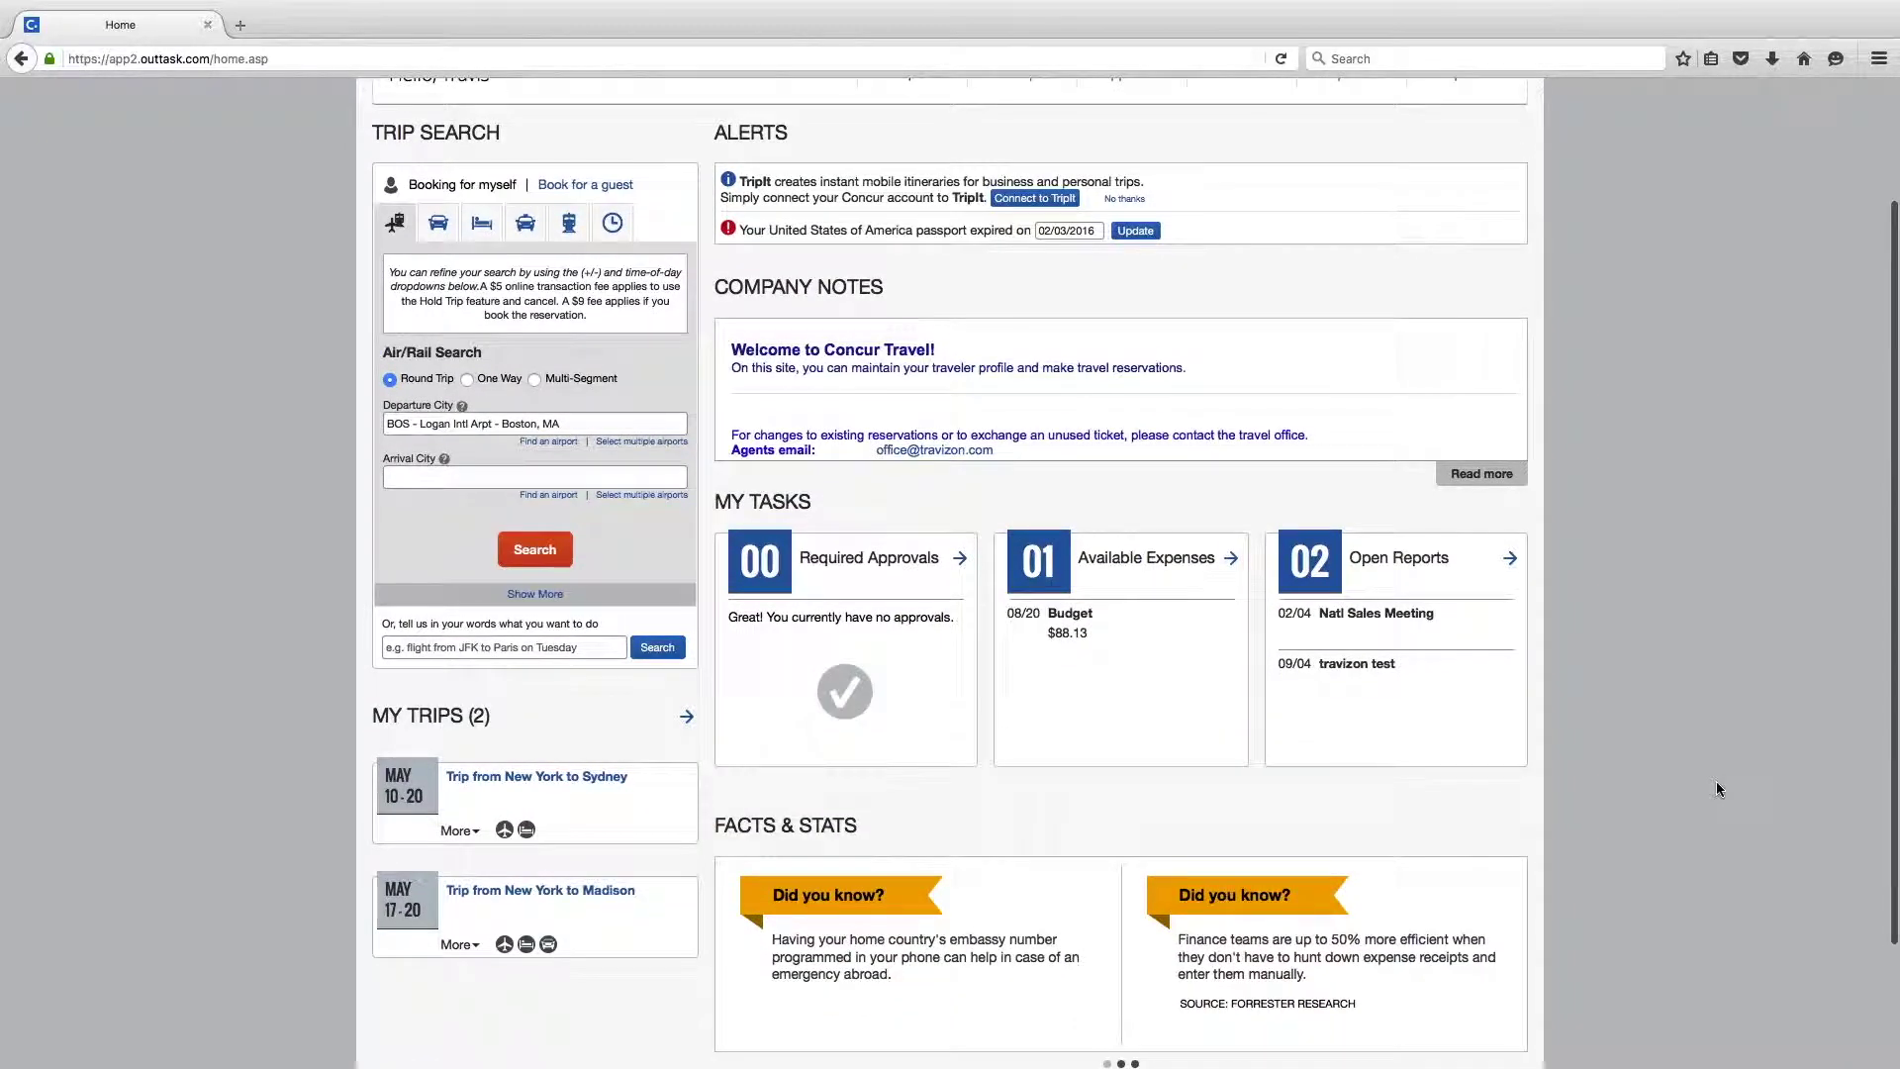
scroll(1718, 789, "up", 1)
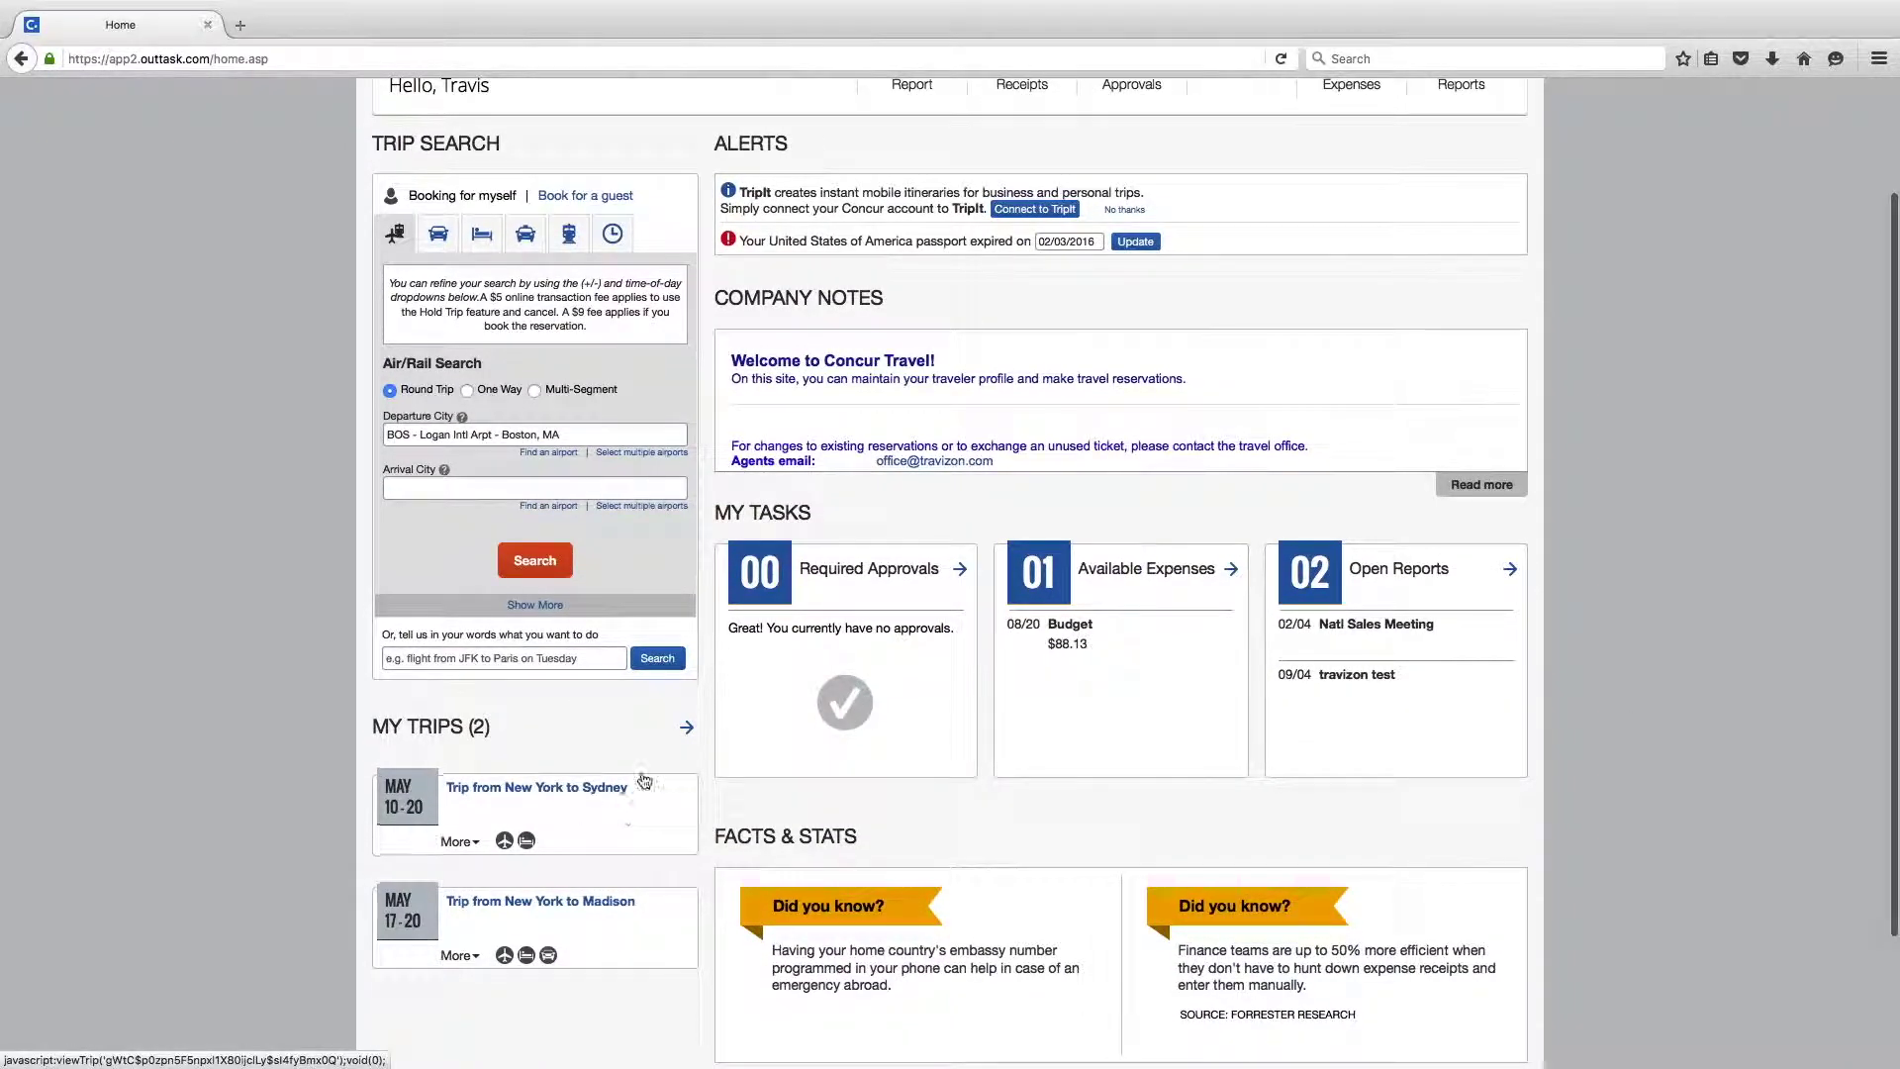
scroll(1744, 574, "up", 3)
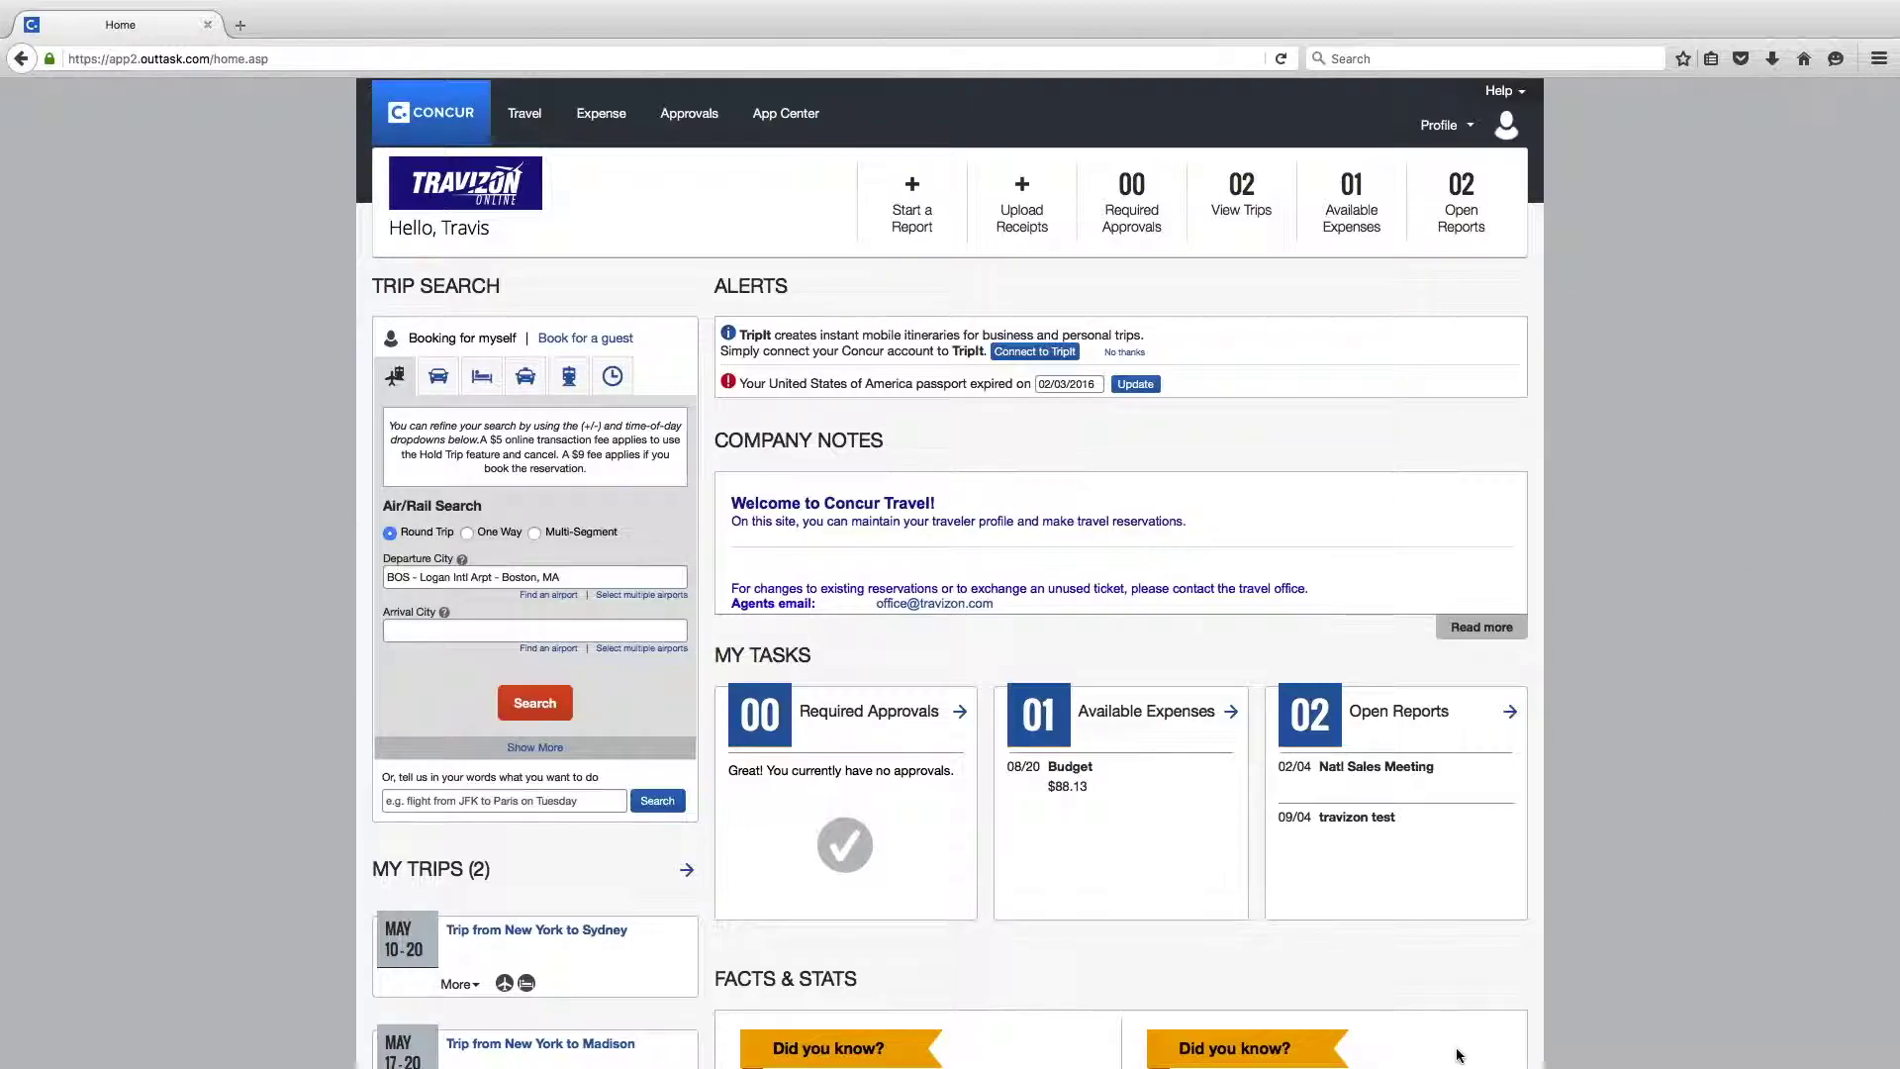